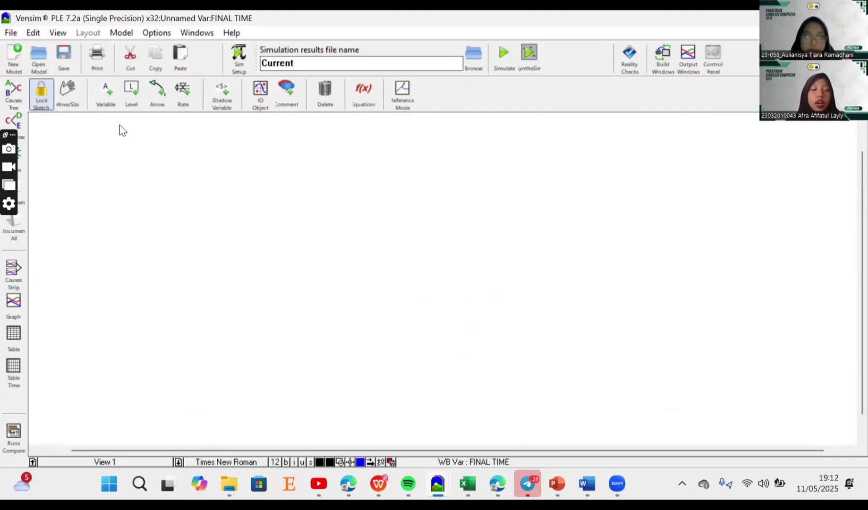
# - Add a variable named "Jumlah Produksi Maksimal" near the sketch's upper-left corner and shift it slightly to the right
pyautogui.click(111, 96)
pyautogui.click(70, 147)
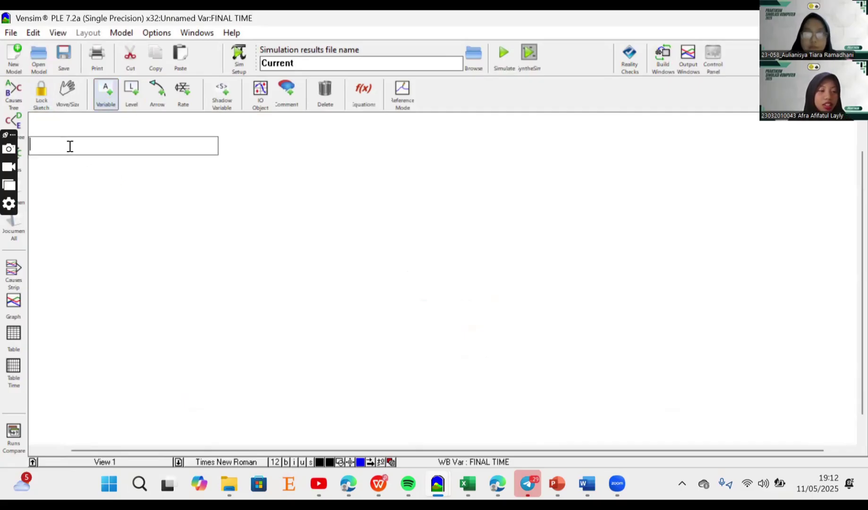
pyautogui.write('Ju')
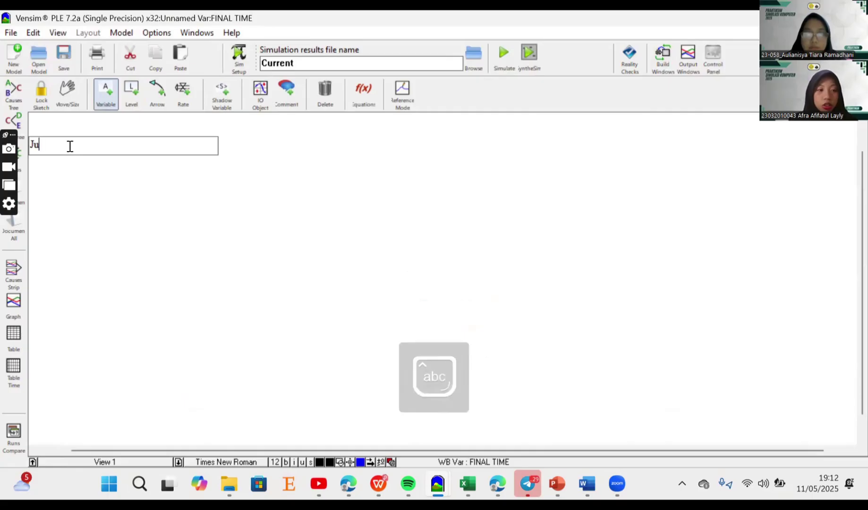
pyautogui.write('mlah P')
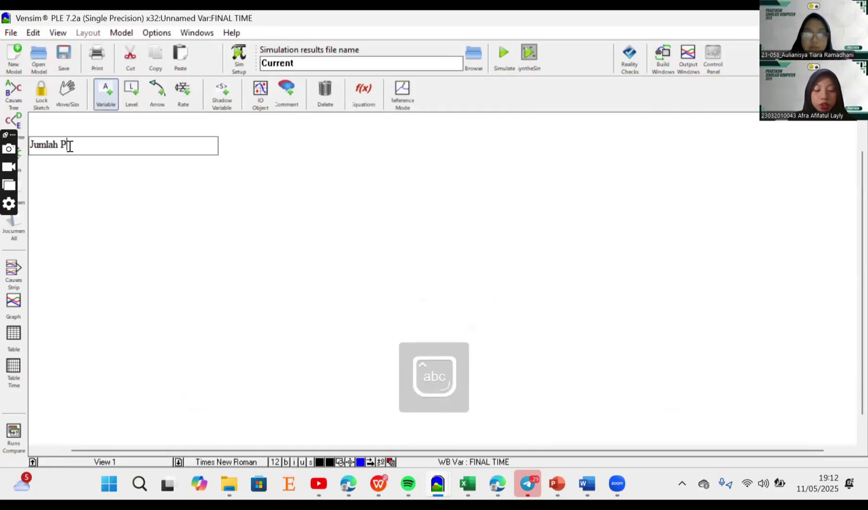
pyautogui.write('roduksi Maksimal')
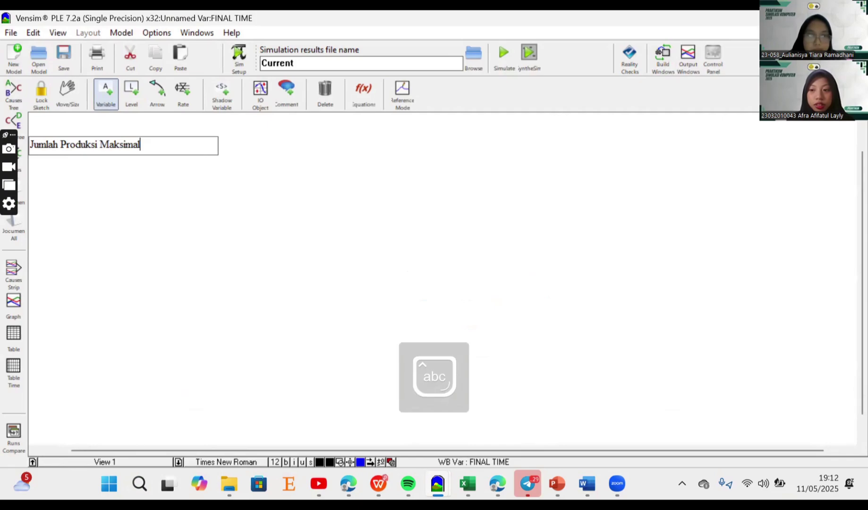
pyautogui.press('Return')
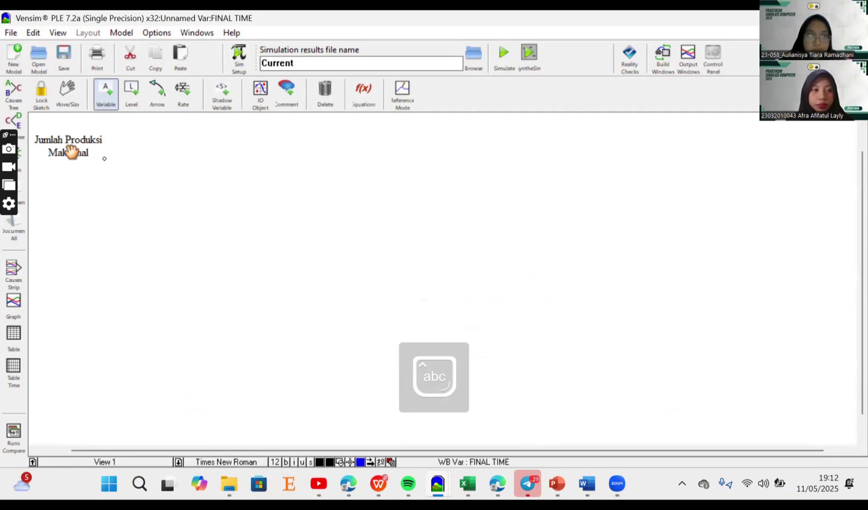
pyautogui.click(96, 159)
pyautogui.moveTo(96, 159); pyautogui.dragTo(121, 165)
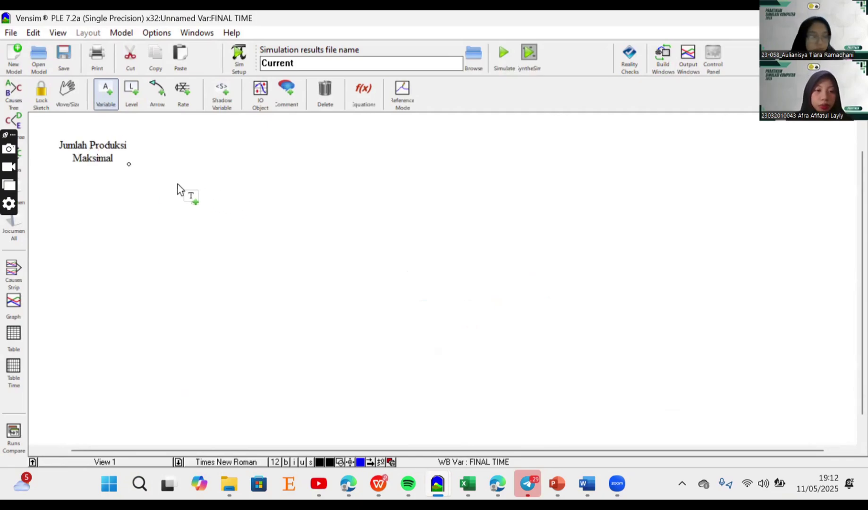
# - Add a variable named "Mango Tea Hasil Produksi" below and to the right of Jumlah Produksi Maksimal
pyautogui.click(178, 185)
pyautogui.write('Mango')
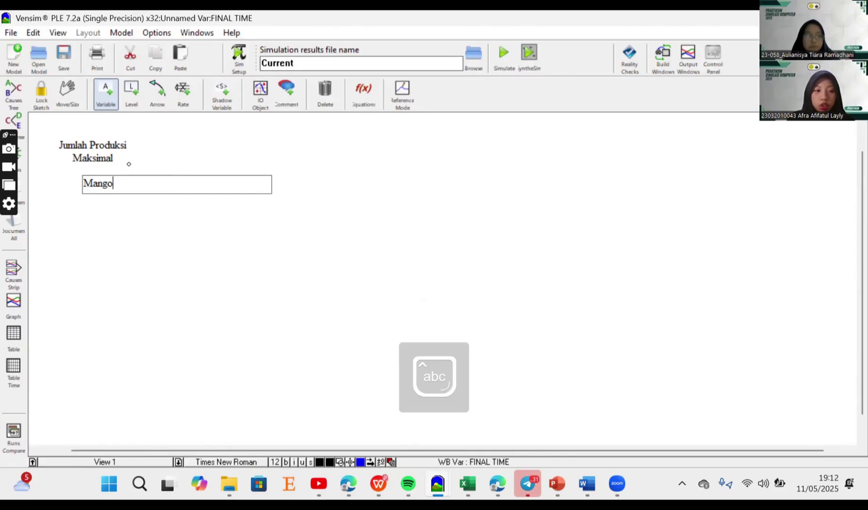
pyautogui.write(' Tea H')
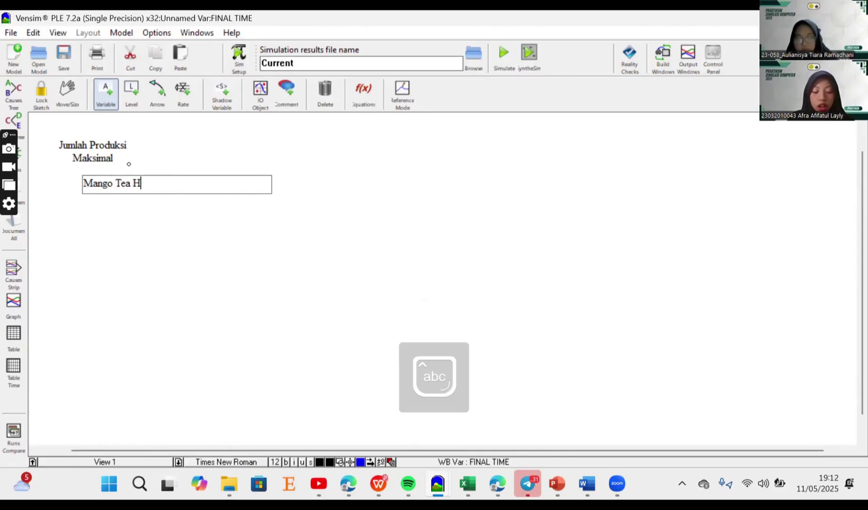
pyautogui.write('sil')
pyautogui.press('BackSpace')
pyautogui.press('BackSpace')
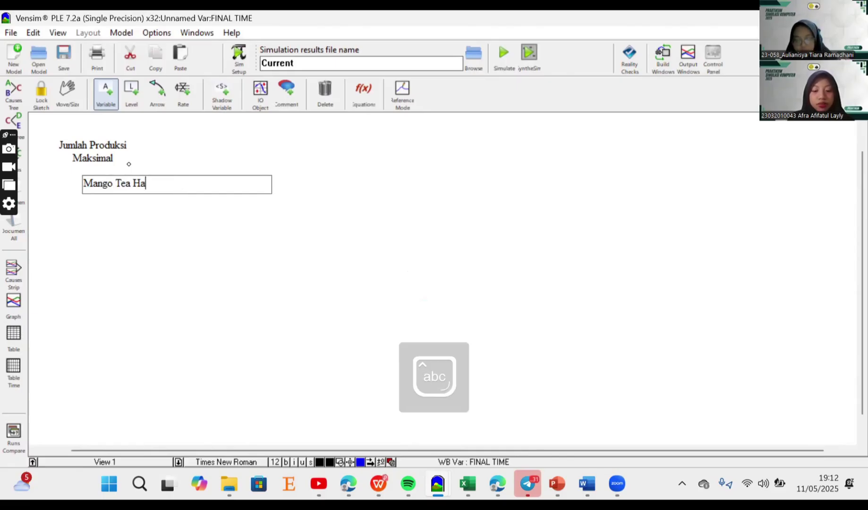
pyautogui.write('sil Prod')
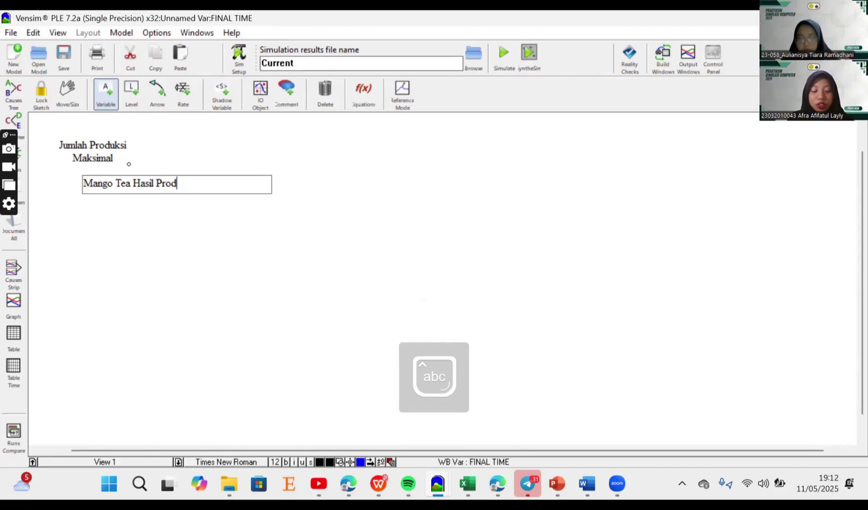
pyautogui.write('uksi')
pyautogui.press('Return')
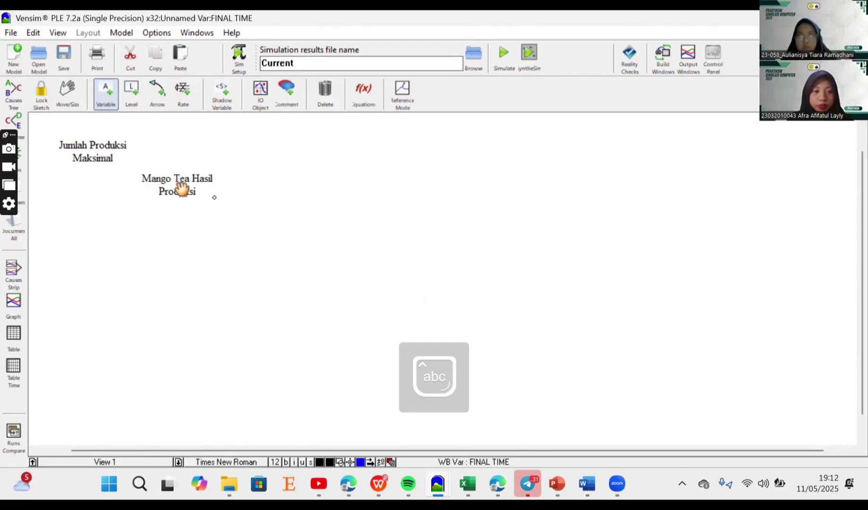
# - Add a variable named "Presentase Keberhasilan Produksi" on the sketch, well below Jumlah Produksi Maksimal
pyautogui.click(85, 255)
pyautogui.write('Pres')
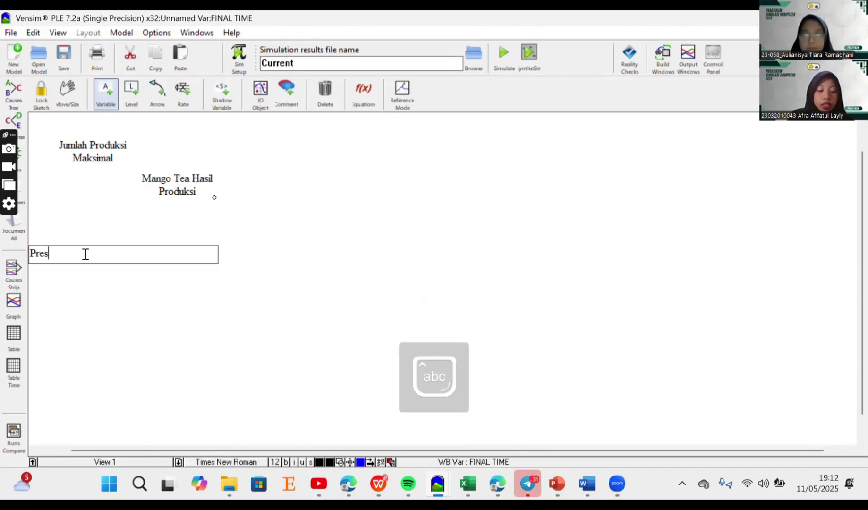
pyautogui.write('entase ')
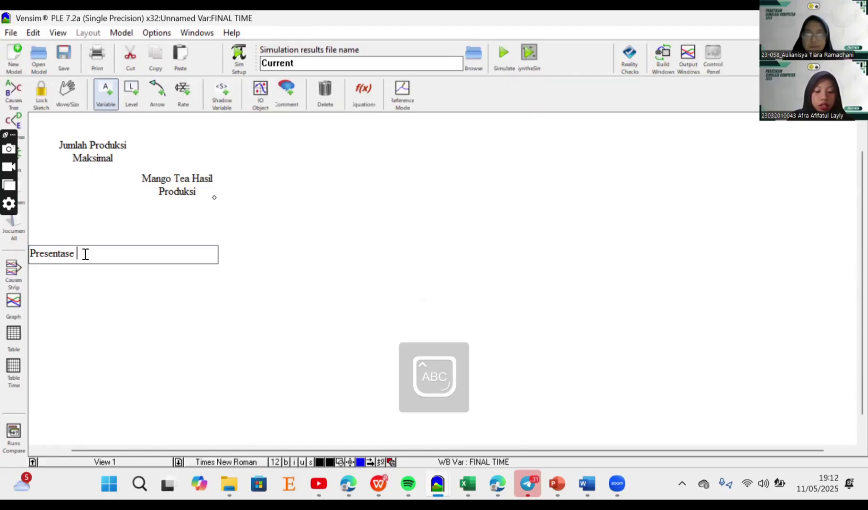
pyautogui.write('Kebehrhas')
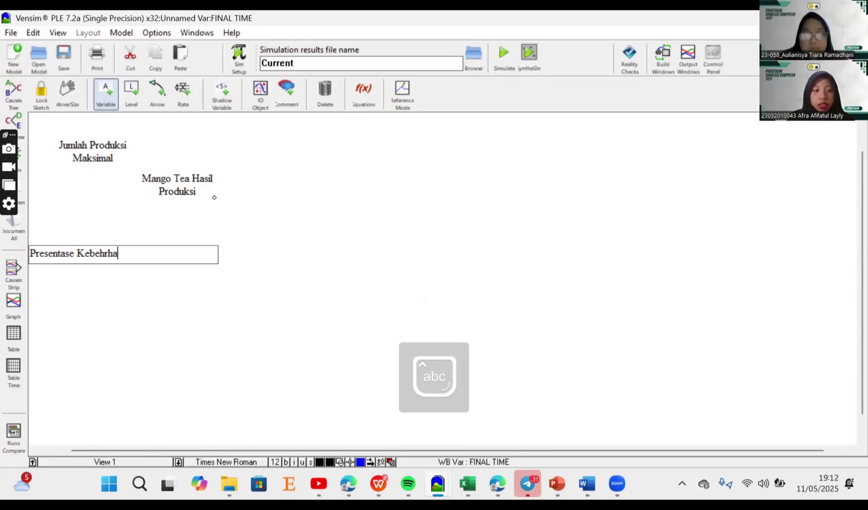
pyautogui.press('BackSpace')
pyautogui.press('BackSpace')
pyautogui.press('BackSpace')
pyautogui.press('BackSpace')
pyautogui.press('BackSpace')
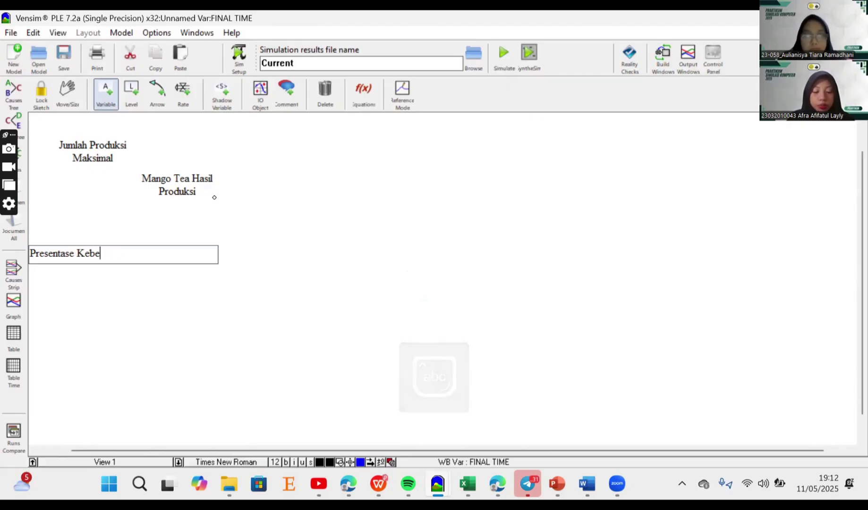
pyautogui.write('rhasi')
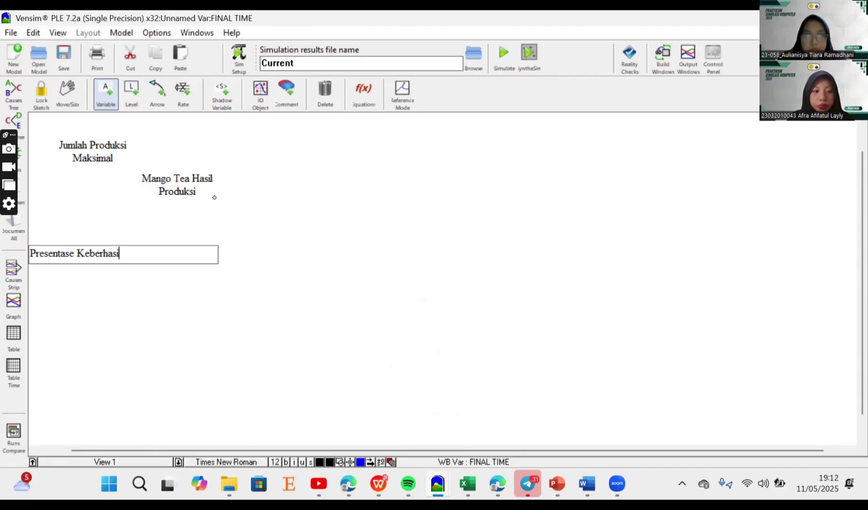
pyautogui.write('lan Produksi')
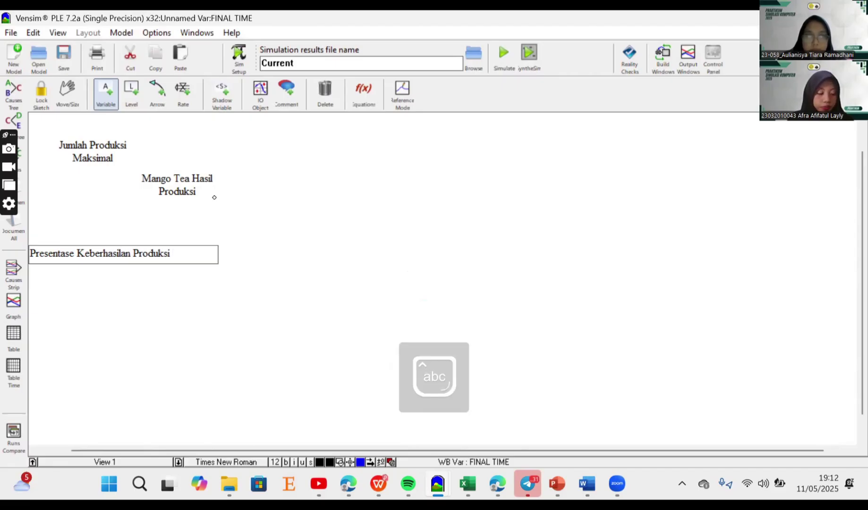
# - Add a variable named "Ketersedian Stock Mango Tea" below and to the right of Mango Tea Hasil Produksi
pyautogui.click(318, 228)
pyautogui.write('Ketersedia')
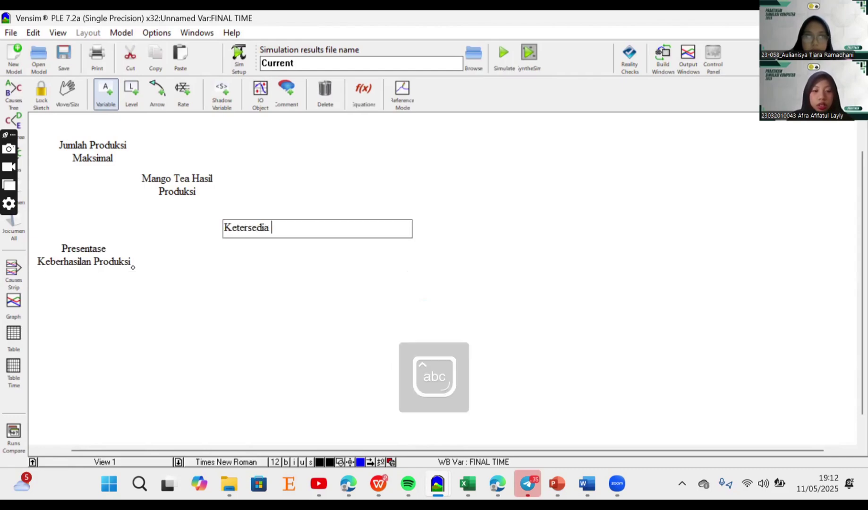
pyautogui.write('n Stoc')
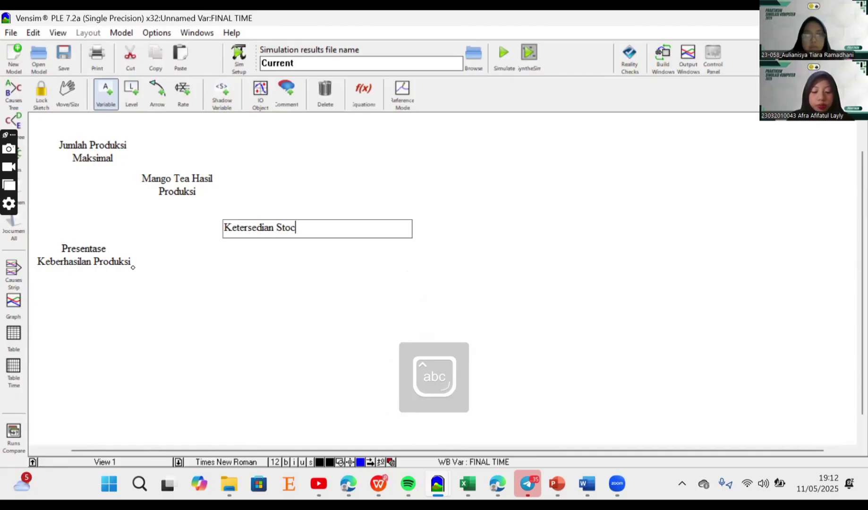
pyautogui.write('k P')
pyautogui.press('BackSpace')
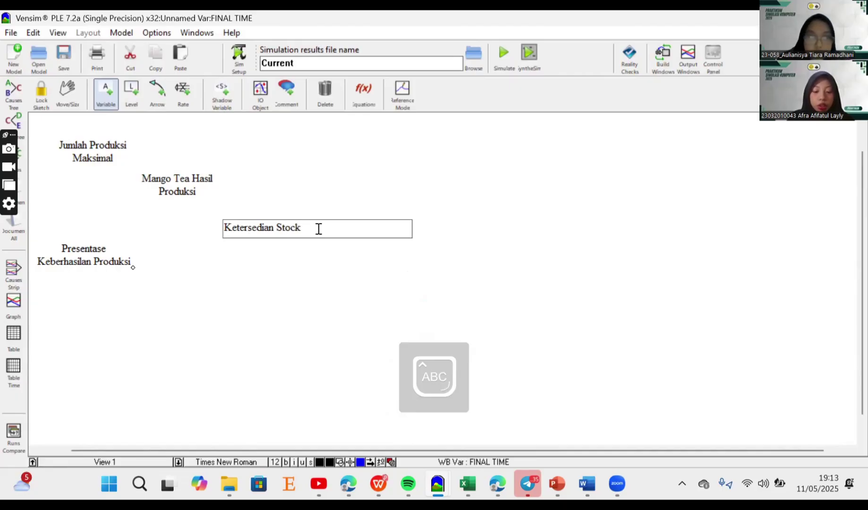
pyautogui.write('Mango')
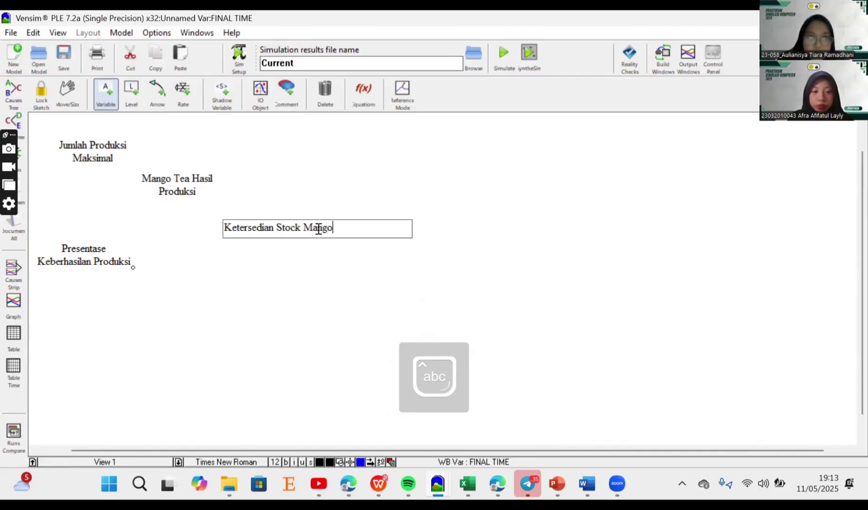
pyautogui.write(' Tea')
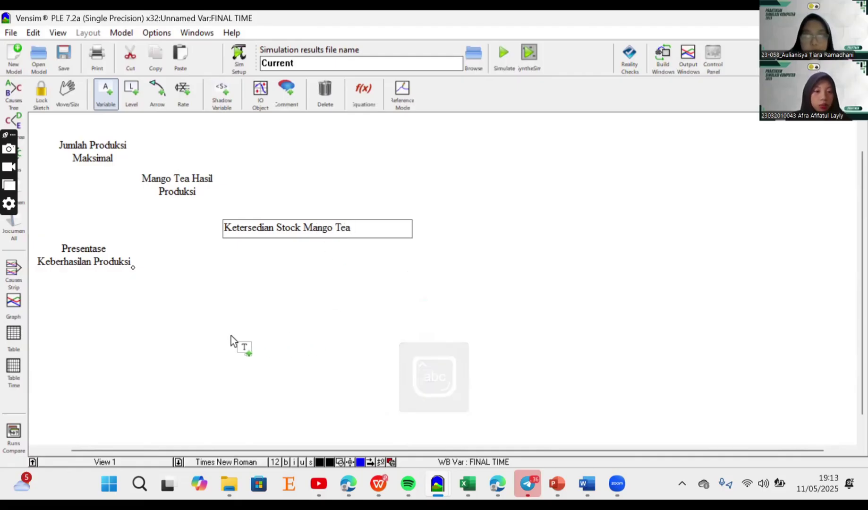
# - Add a variable named "Rasio Permintaan Tahunan" below and to the right of Presentase Keberhasilan Produksi
pyautogui.click(150, 339)
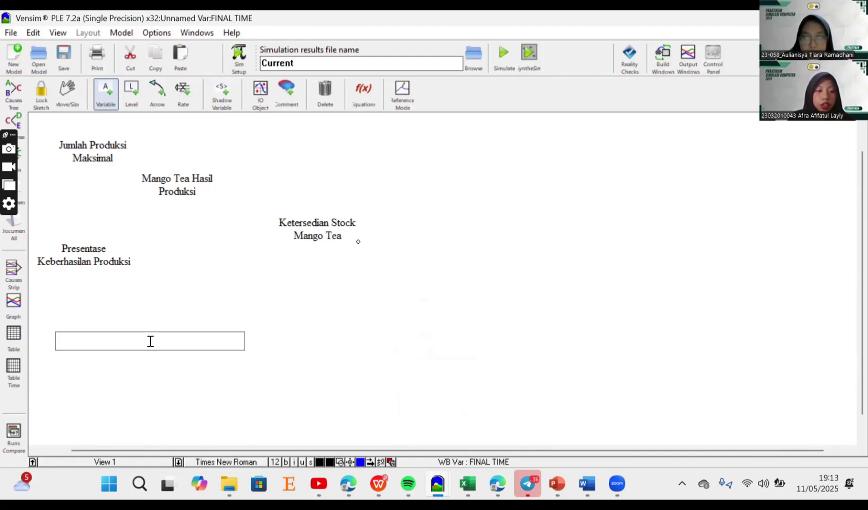
pyautogui.write('Rasio')
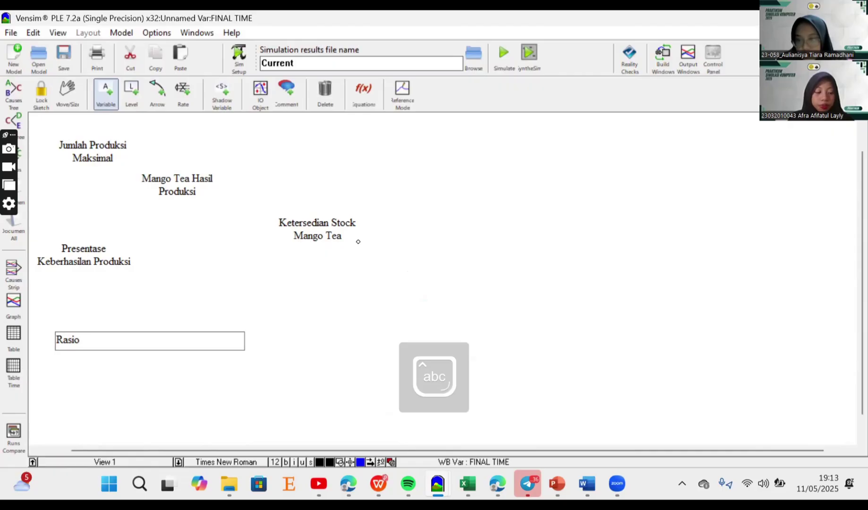
pyautogui.write('Perminta')
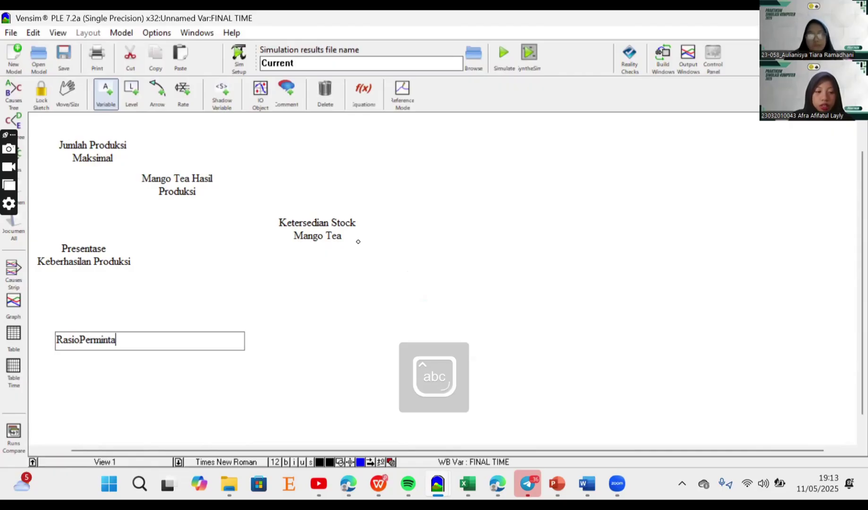
pyautogui.write('an')
pyautogui.press('capslock')
pyautogui.write('A')
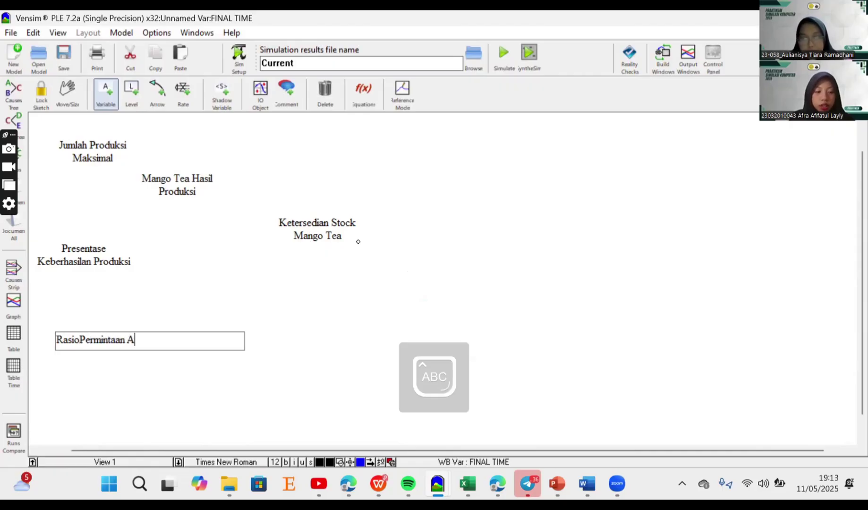
pyautogui.press('BackSpace')
pyautogui.press('capslock')
pyautogui.write('Tahun')
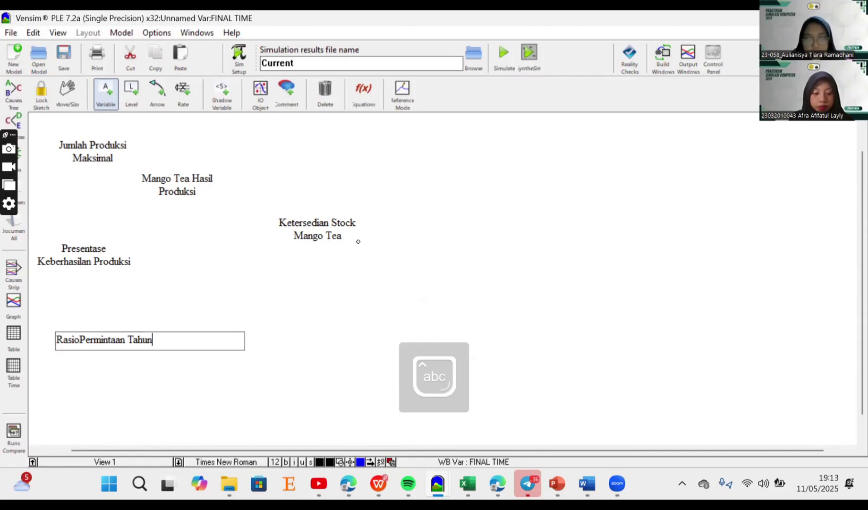
pyautogui.write('an')
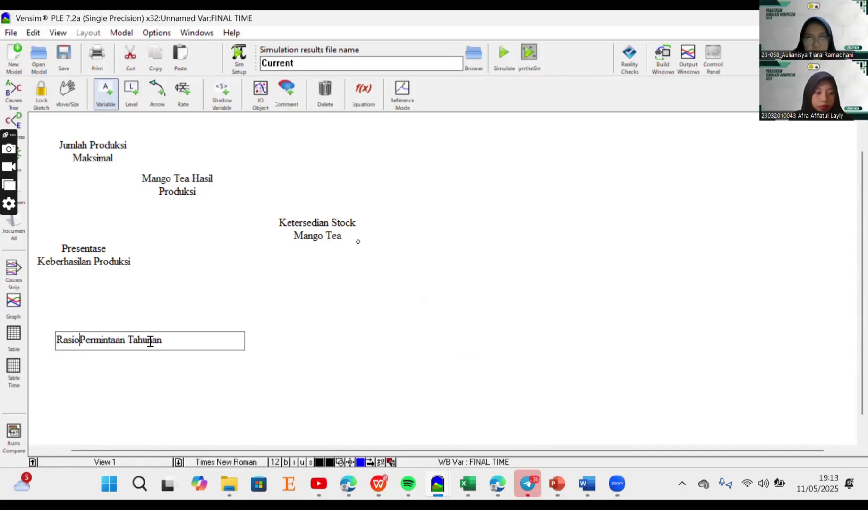
pyautogui.press('Return')
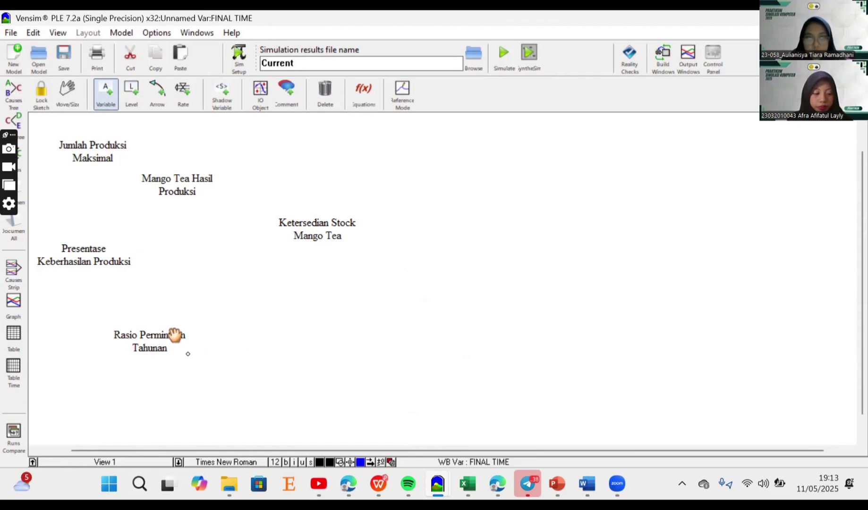
# - Add a variable named "Permintaan Pelanggan" below Ketersedian Stock Mango Tea
pyautogui.click(303, 321)
pyautogui.write('P')
pyautogui.press('capslock')
pyautogui.write('er')
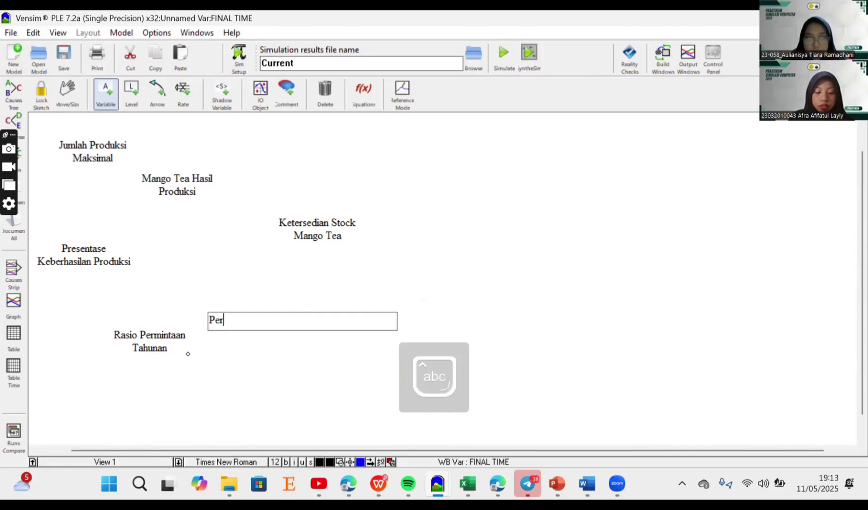
pyautogui.write('mintaan P')
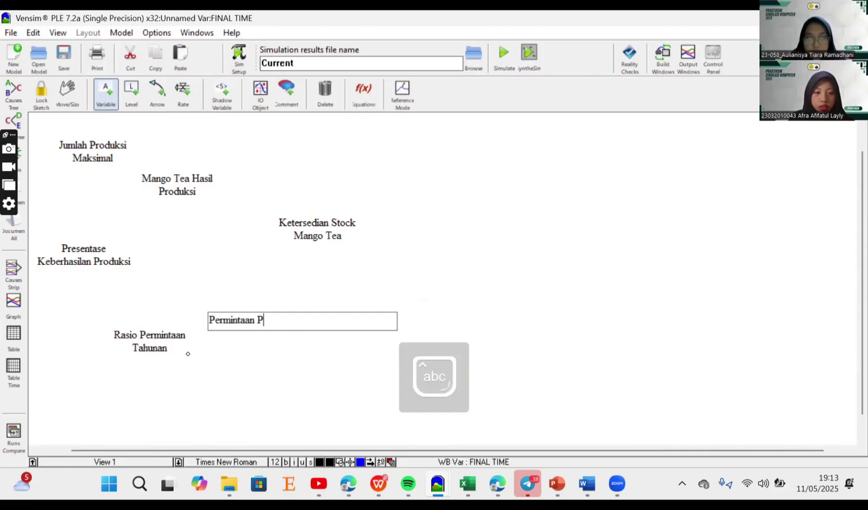
pyautogui.write('elanggan')
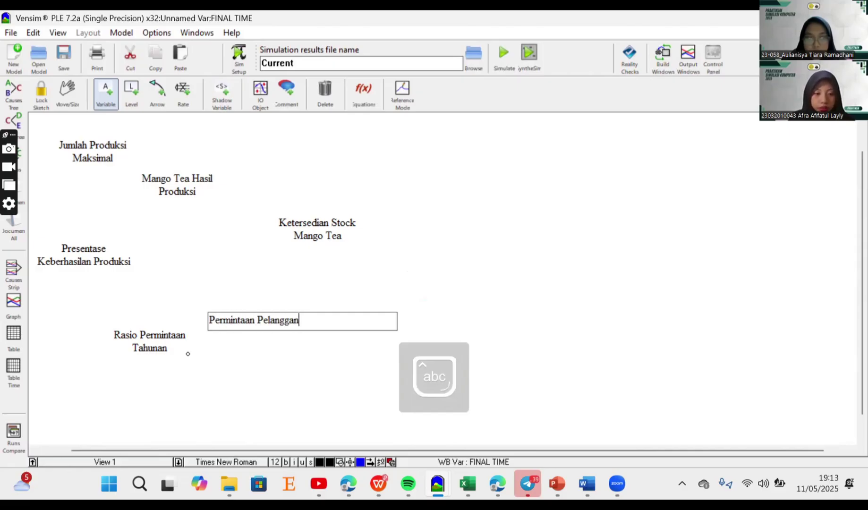
pyautogui.press('Return')
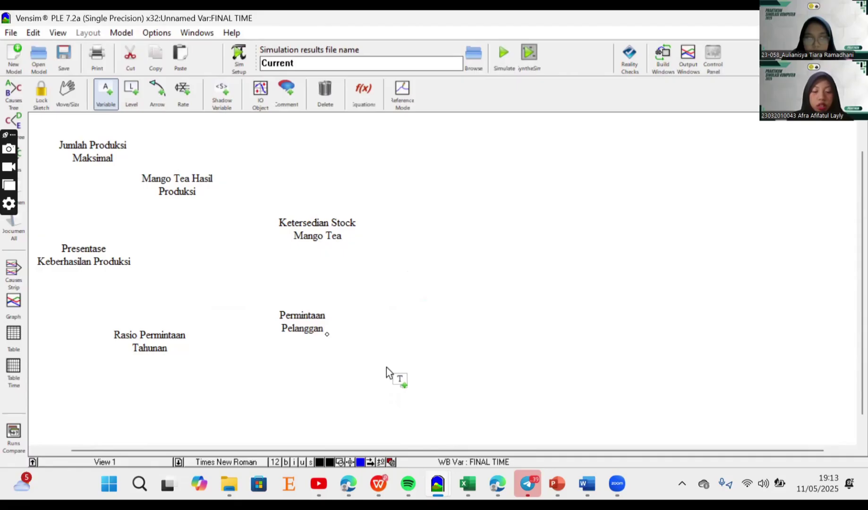
# - Add a variable named "Jumlah Permintaan" on the sketch, below and to the right of Permintaan Pelanggan
pyautogui.click(419, 365)
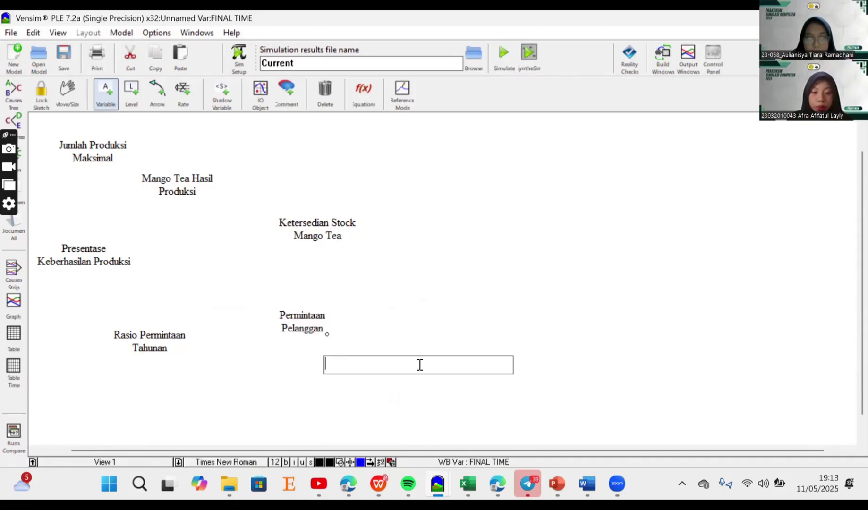
pyautogui.write('Jumlah')
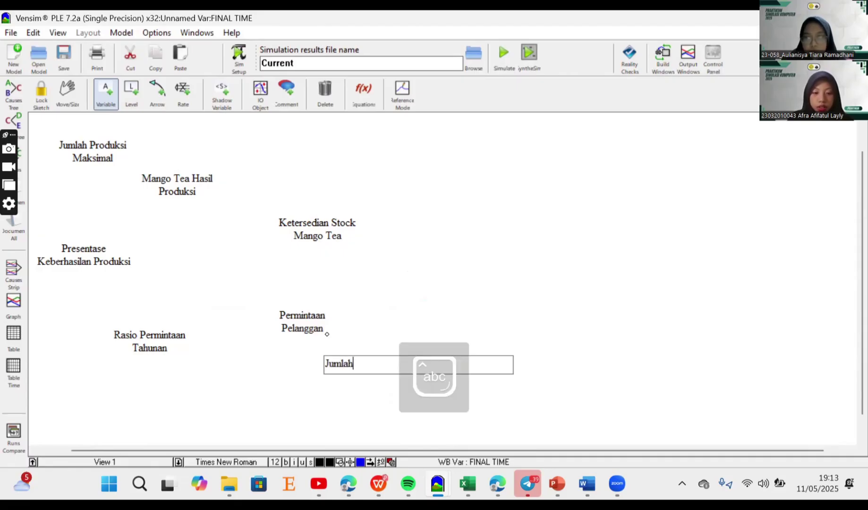
pyautogui.write(' Permint')
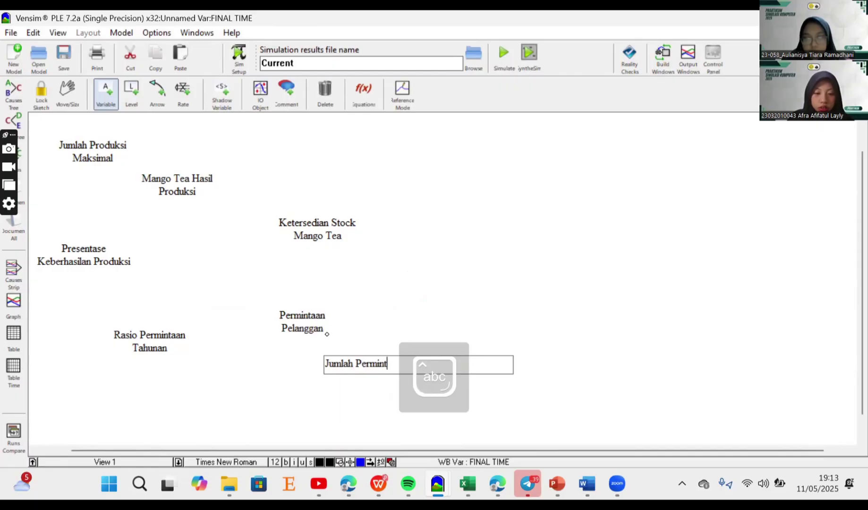
pyautogui.write('aan')
pyautogui.press('Return')
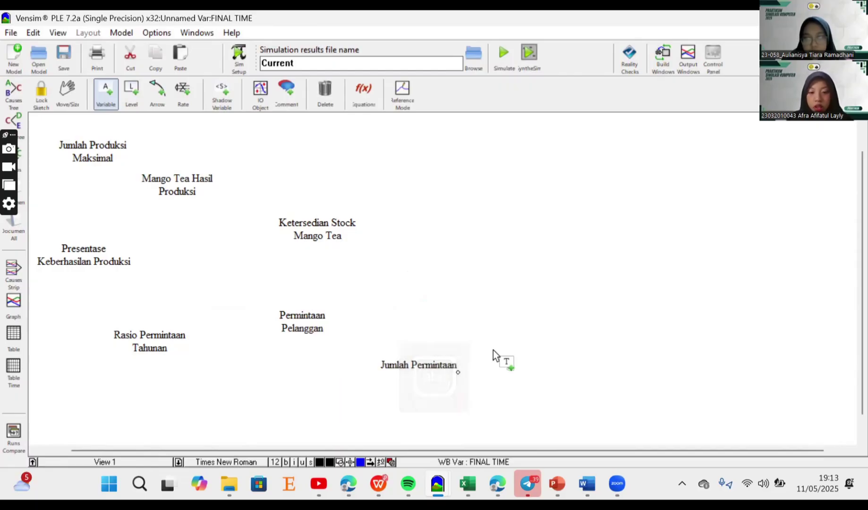
# - Add a variable named "Peningkatan Permintaan" above Jumlah Permintaan and shift it slightly to the right
pyautogui.click(468, 306)
pyautogui.write('P')
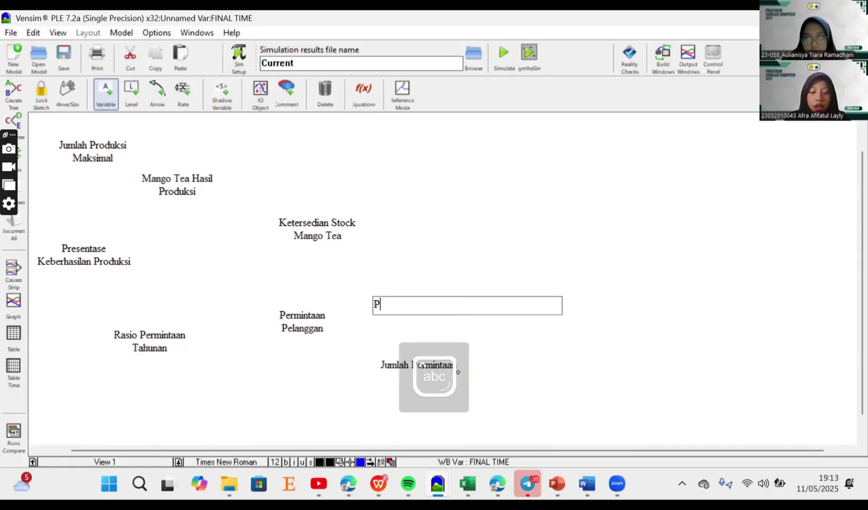
pyautogui.write('eningkatan')
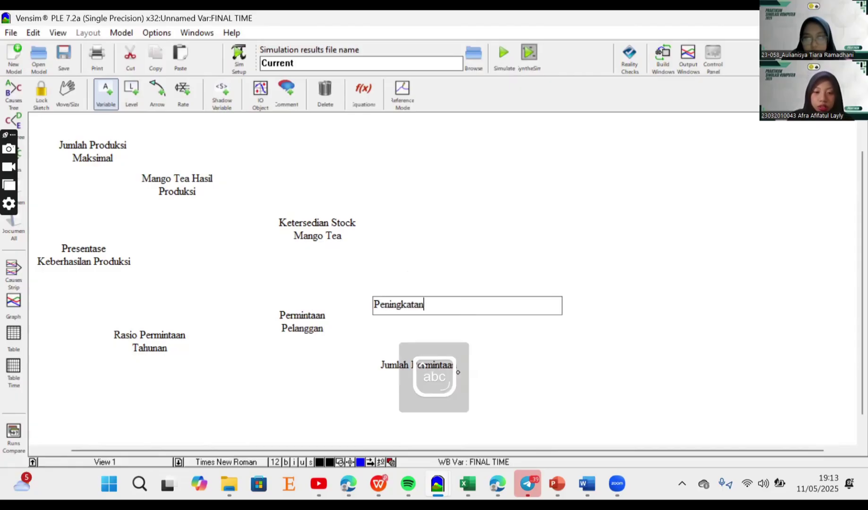
pyautogui.write(' Permintaan')
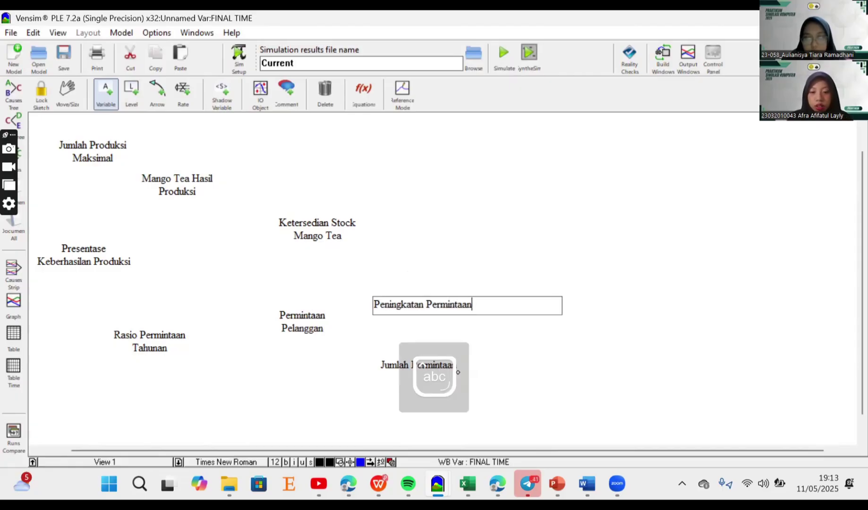
pyautogui.press('Return')
pyautogui.moveTo(460, 303); pyautogui.dragTo(477, 305)
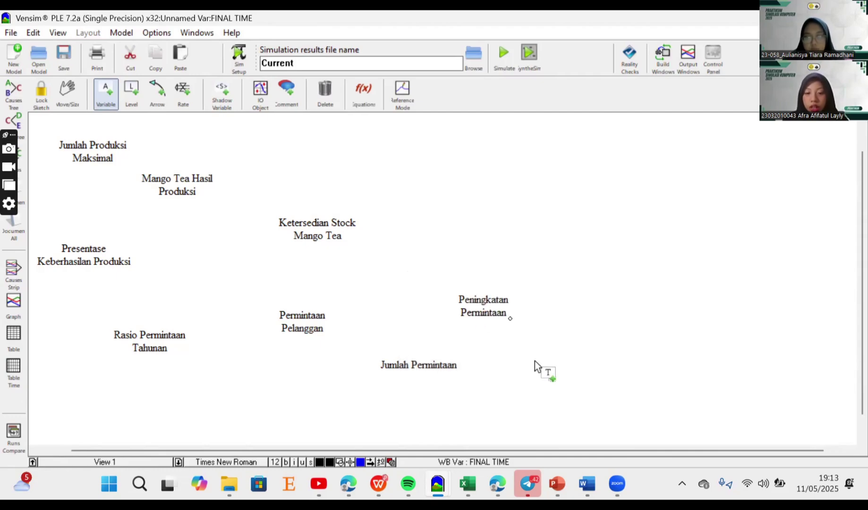
# - Add a variable named "Penurunan Permintaan" below and to the right of Jumlah Permintaan
pyautogui.click(486, 401)
pyautogui.write('Penu')
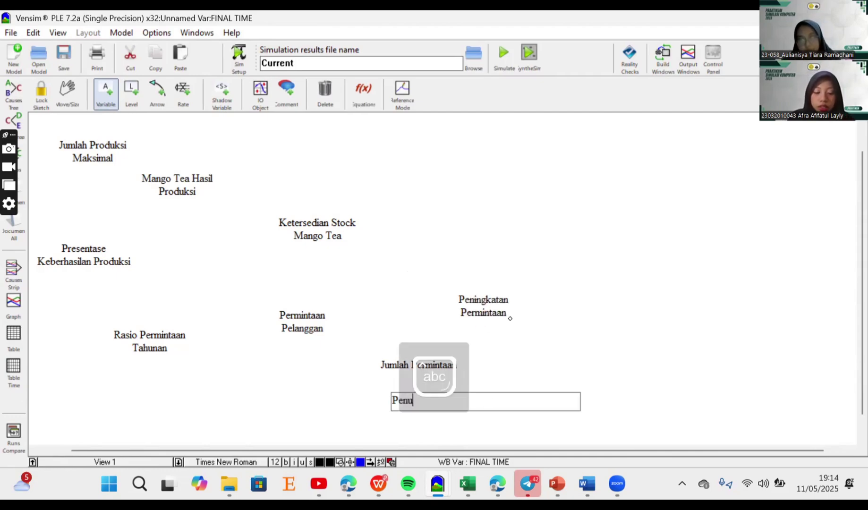
pyautogui.write('runan Pe')
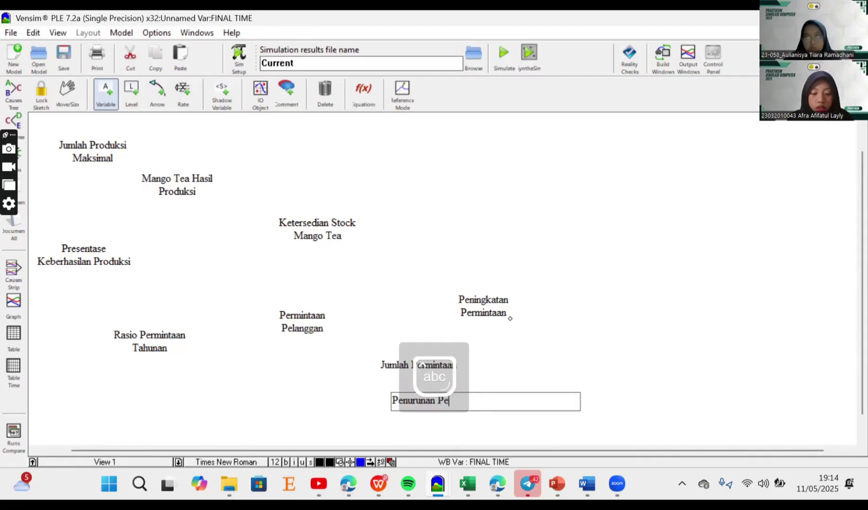
pyautogui.write('rmintaan')
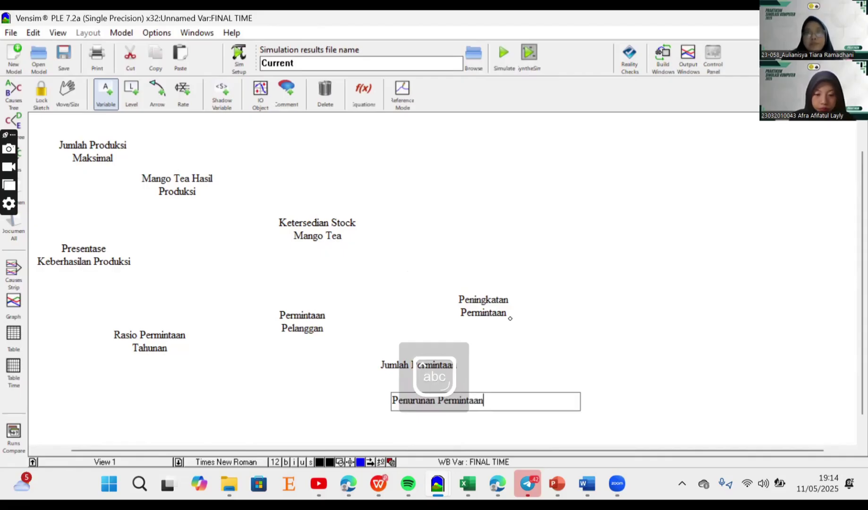
pyautogui.press('Return')
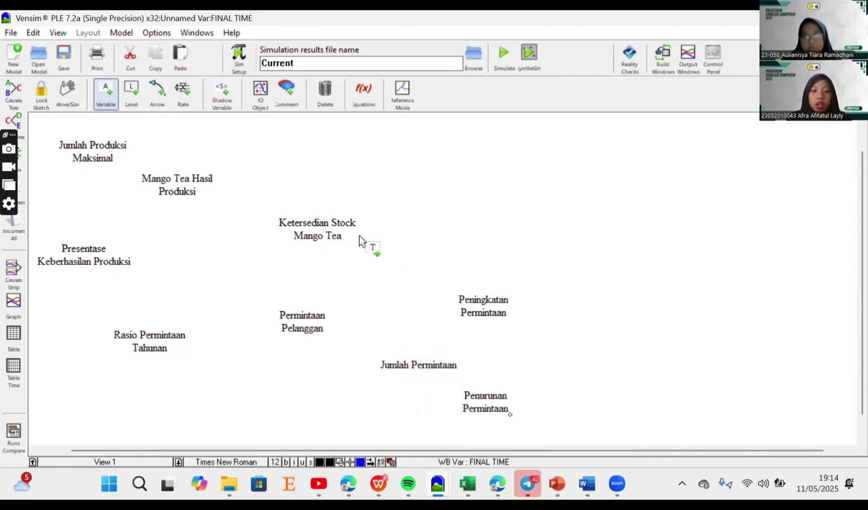
# - Add a variable named "Mango Tea Basi di Gudang" above Ketersedian Stock Mango Tea, positioned well to its right
pyautogui.click(424, 152)
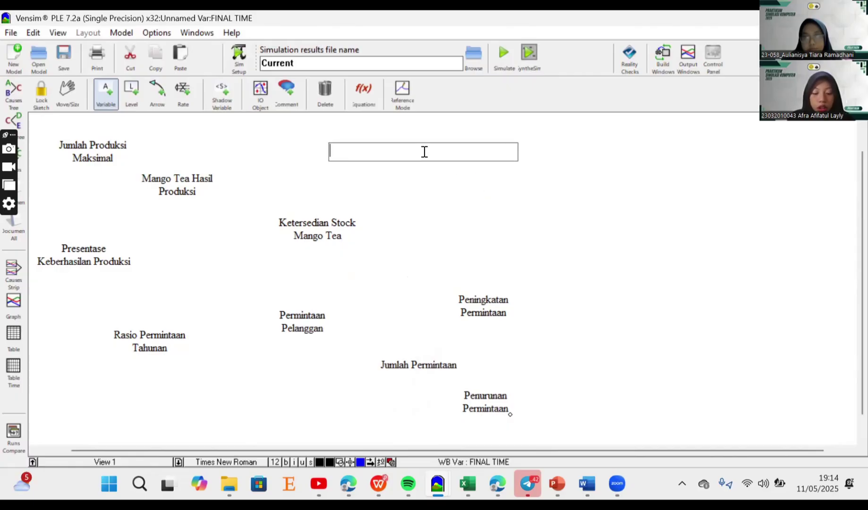
pyautogui.write('Mango Te')
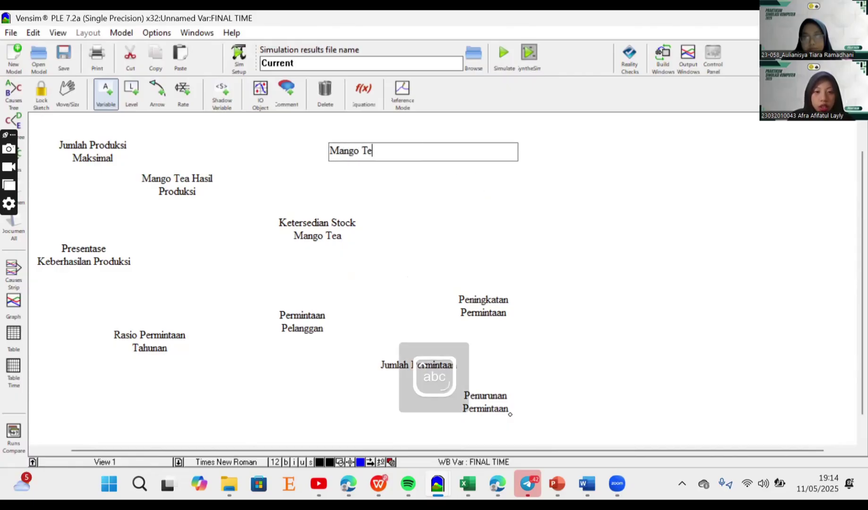
pyautogui.write('a Basi d')
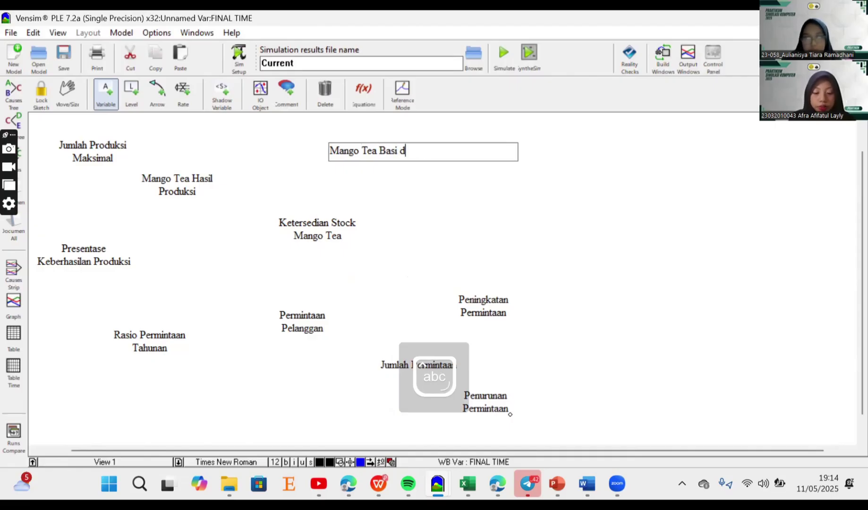
pyautogui.write('i Gudang')
pyautogui.press('Return')
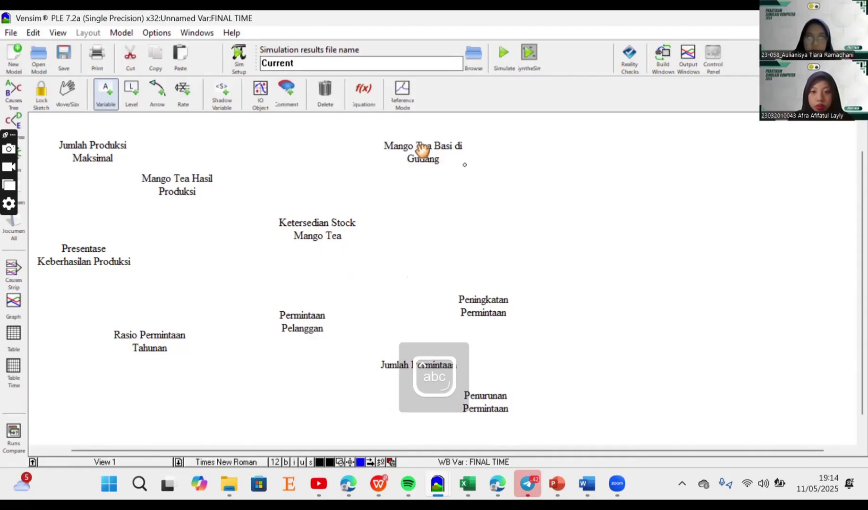
pyautogui.moveTo(427, 152); pyautogui.dragTo(473, 159)
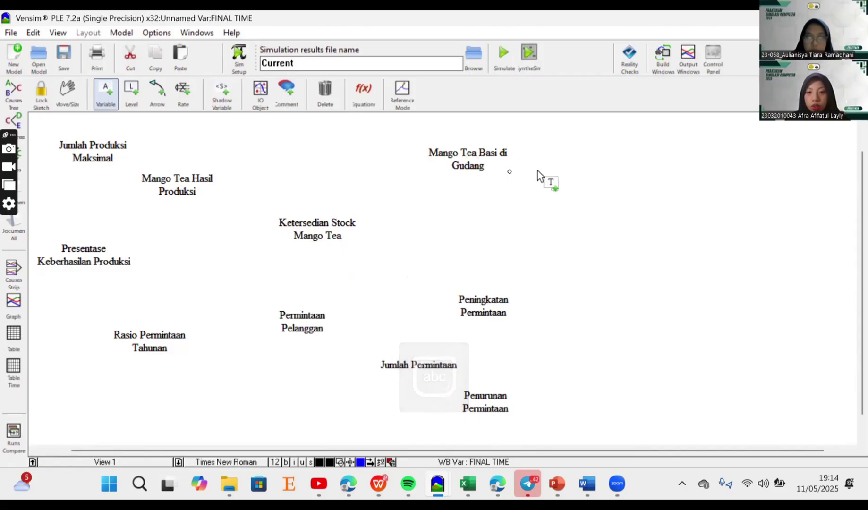
# - Add a variable named "Presentase Mango Tea Basi" to the right of and slightly below Mango Tea Basi di Gudang
pyautogui.click(591, 184)
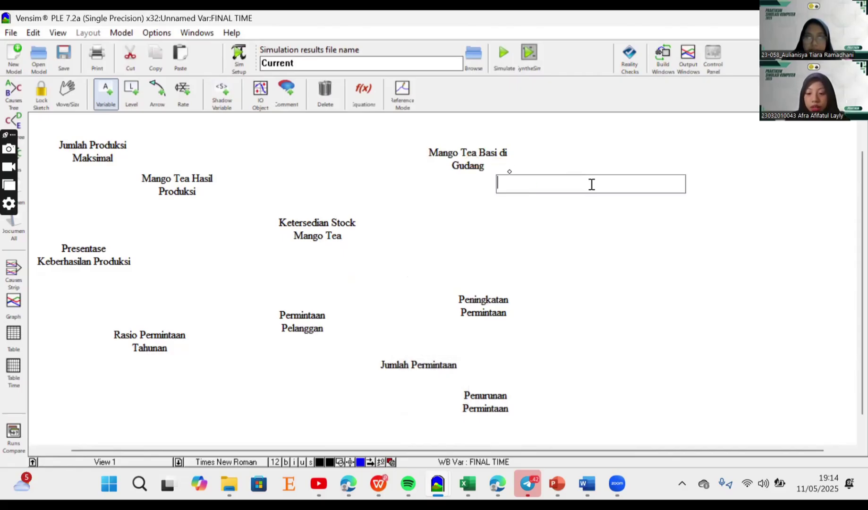
pyautogui.write('Presentas')
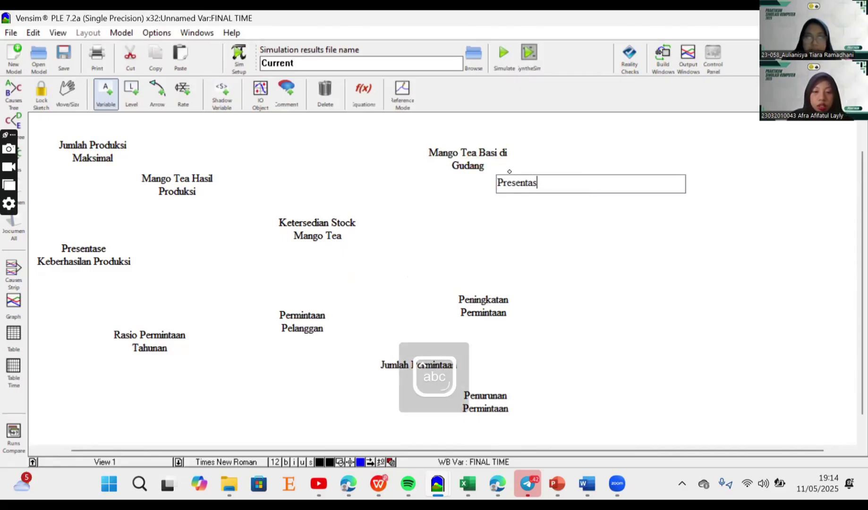
pyautogui.write('e')
pyautogui.write(' Man')
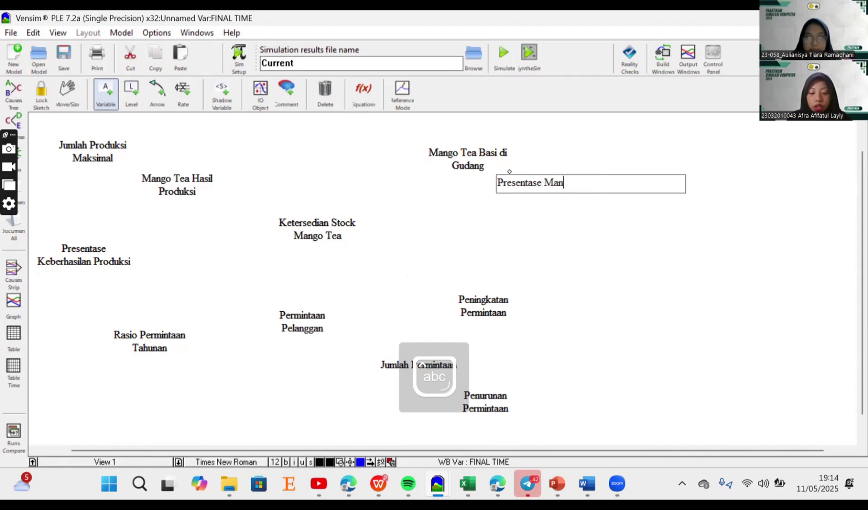
pyautogui.write('go Tea')
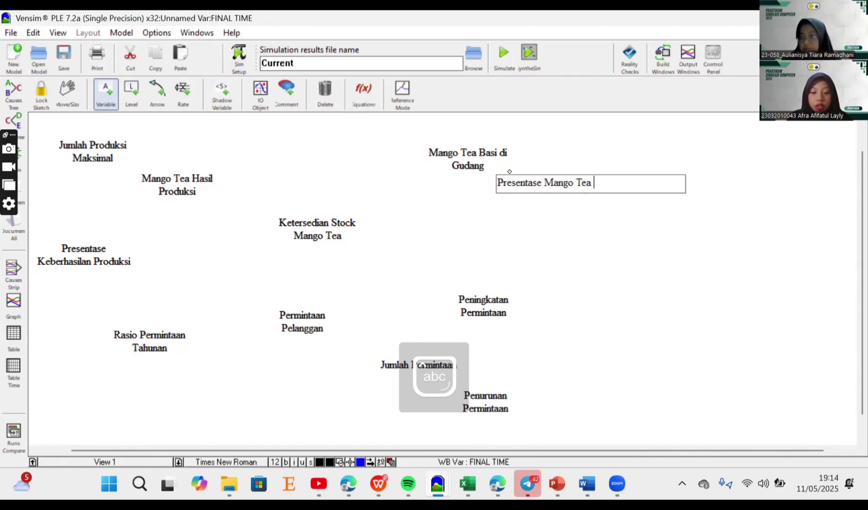
pyautogui.write(' Basi')
pyautogui.press('Return')
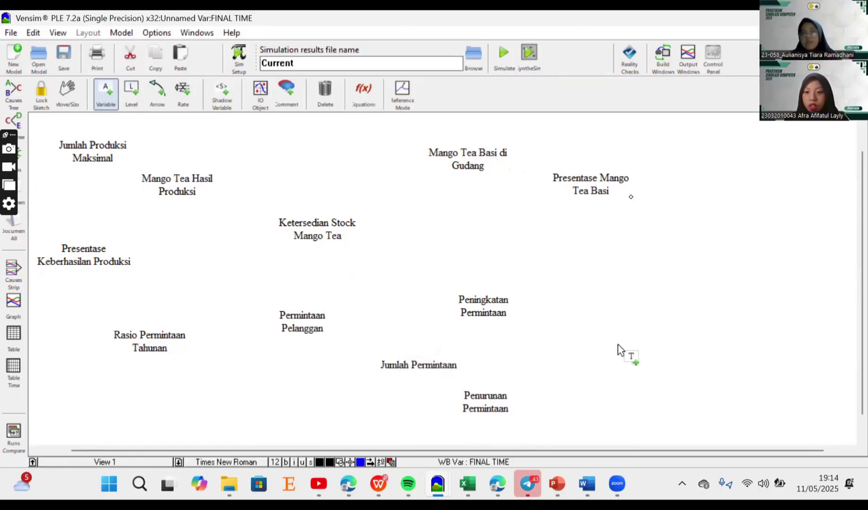
# - Add a variable named "Presentase Peningkatan Permintaan" above and to the right of Peningkatan Permintaan
pyautogui.click(605, 262)
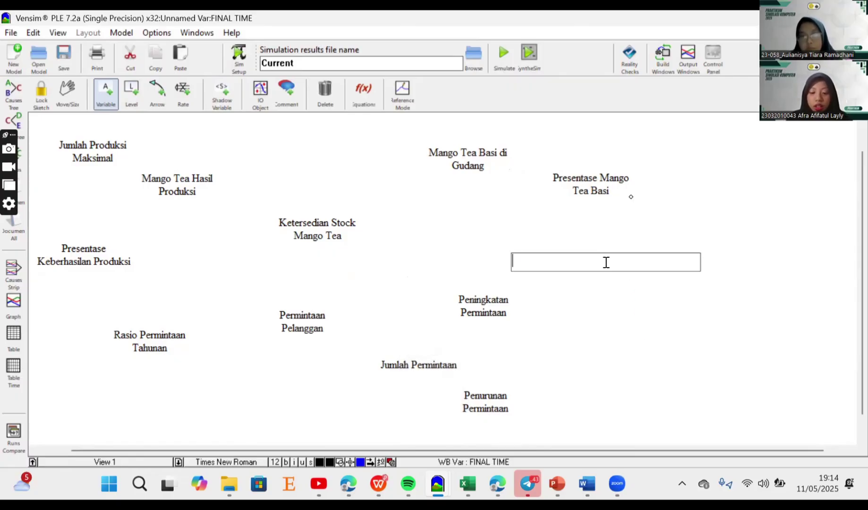
pyautogui.write('Presen')
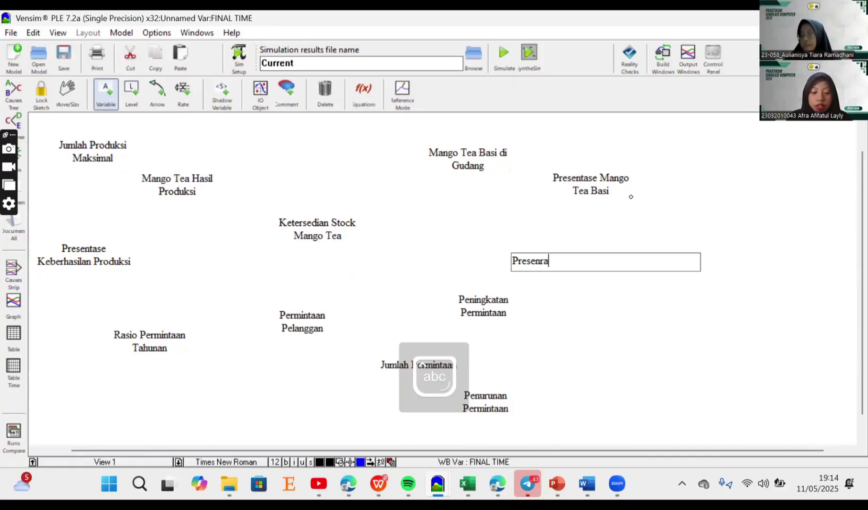
pyautogui.write('tase ')
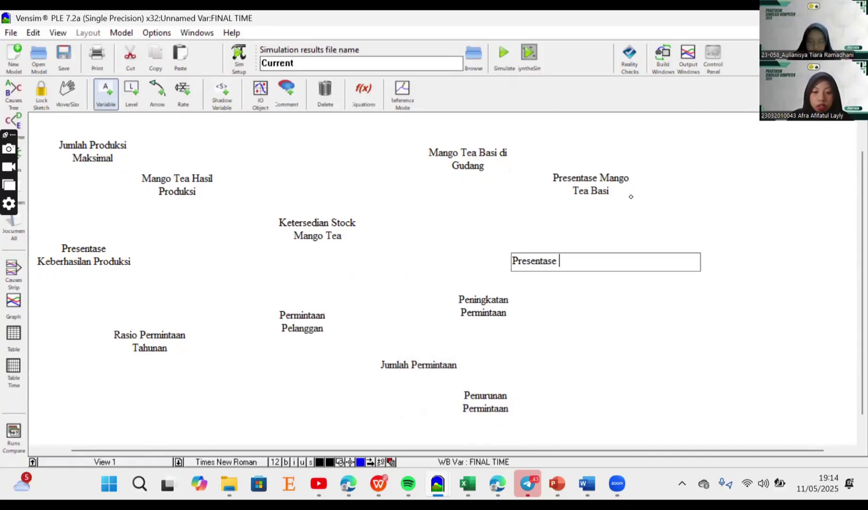
pyautogui.write('Peningkat')
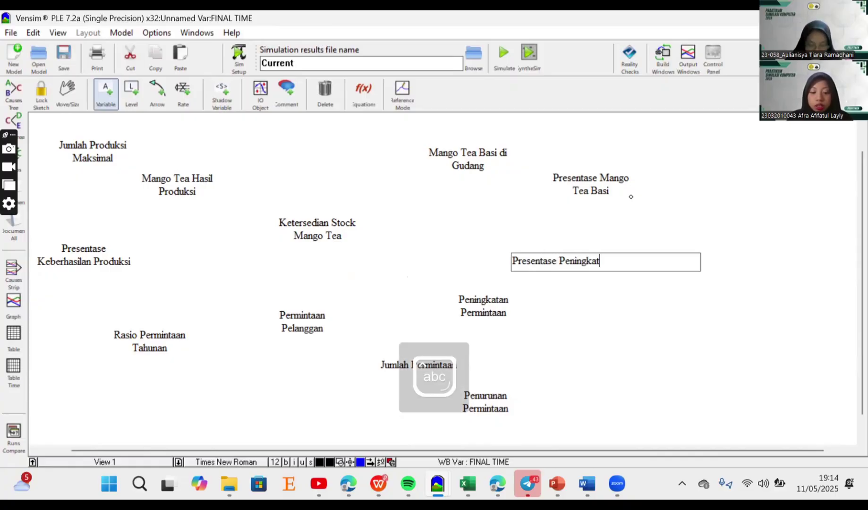
pyautogui.write('an Permintaan')
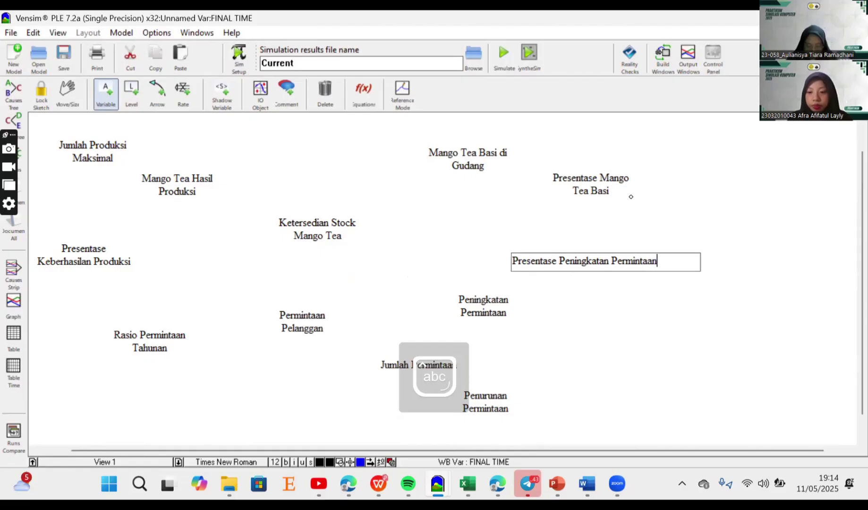
pyautogui.press('Return')
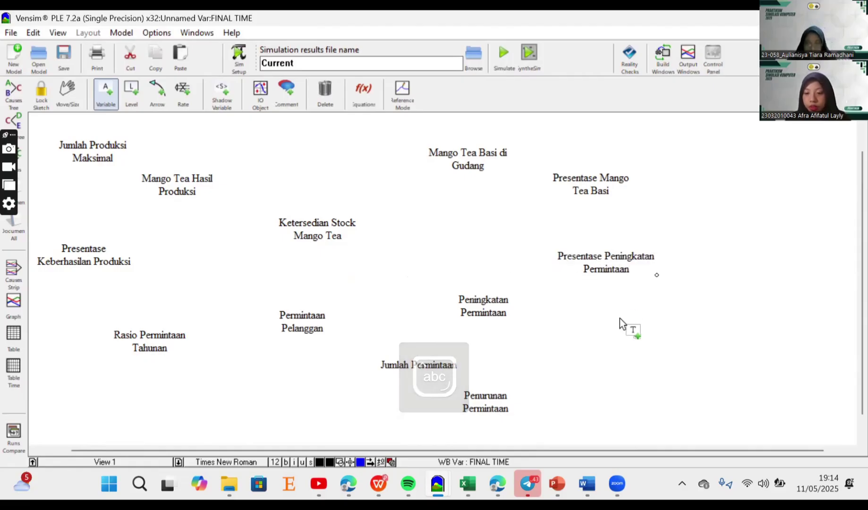
# - Add a variable named "Presentase Penurunan Permintaa" above and to the right of Penurunan Permintaan
pyautogui.click(593, 364)
pyautogui.write('Present')
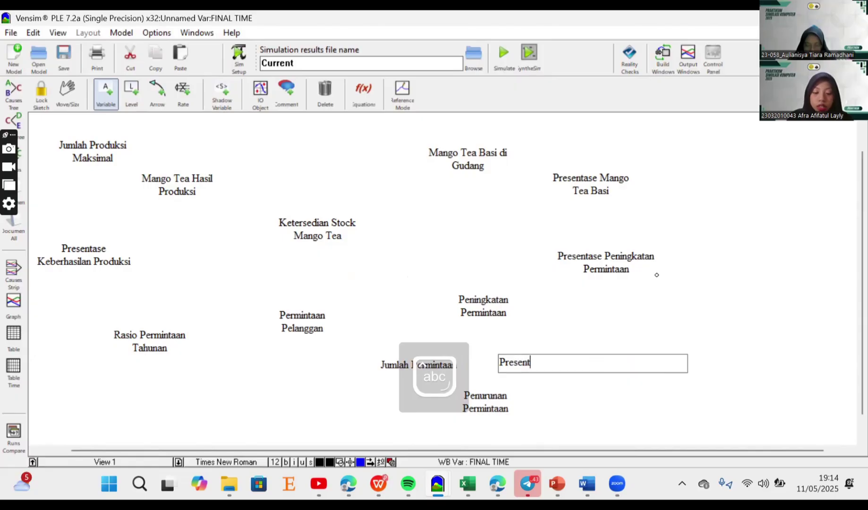
pyautogui.write('ase P')
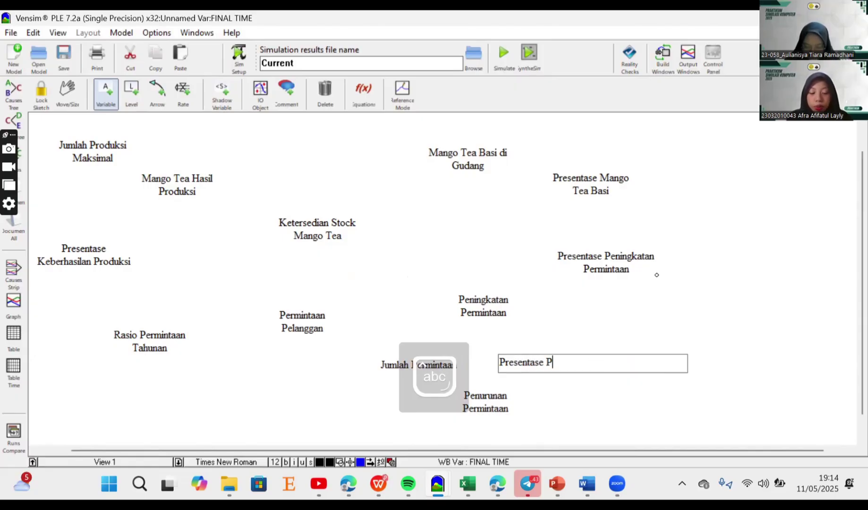
pyautogui.write('enurunan ')
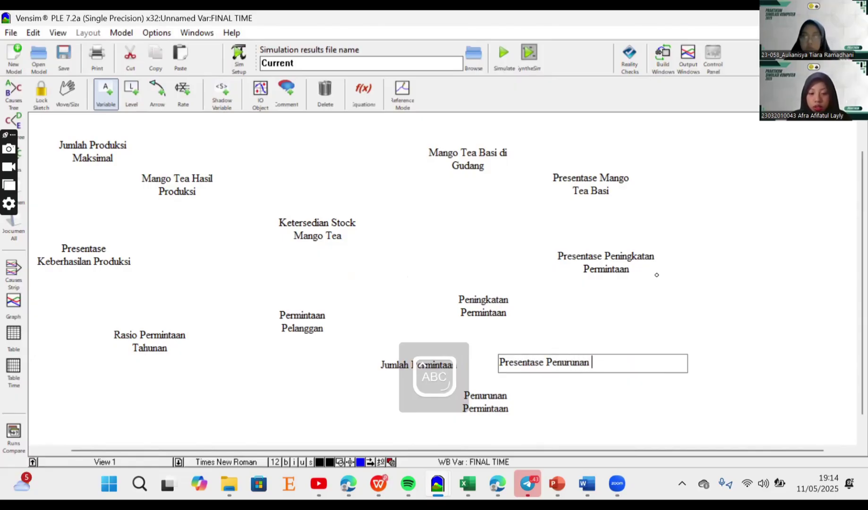
pyautogui.write('Permintaan')
pyautogui.press('Return')
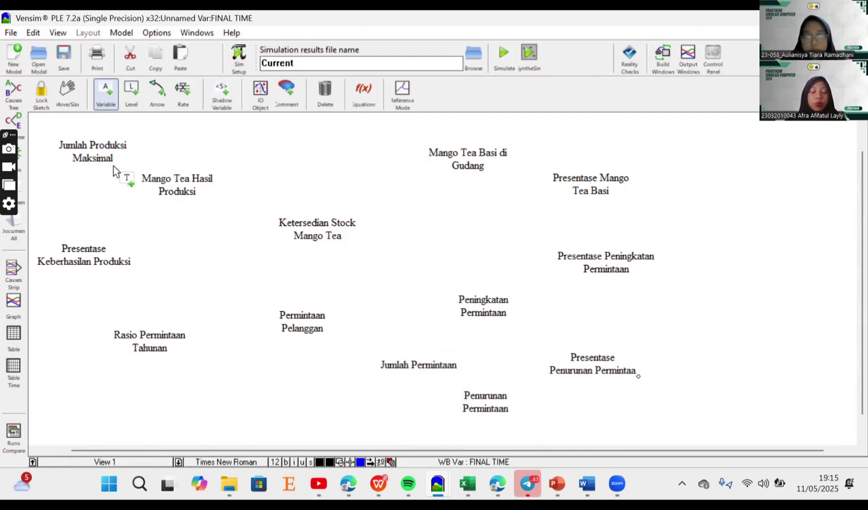
# - Draw an arrow from Jumlah Produksi Maksimal to Mango Tea Hasil Produksi and bend it into an upward curve
pyautogui.click(156, 97)
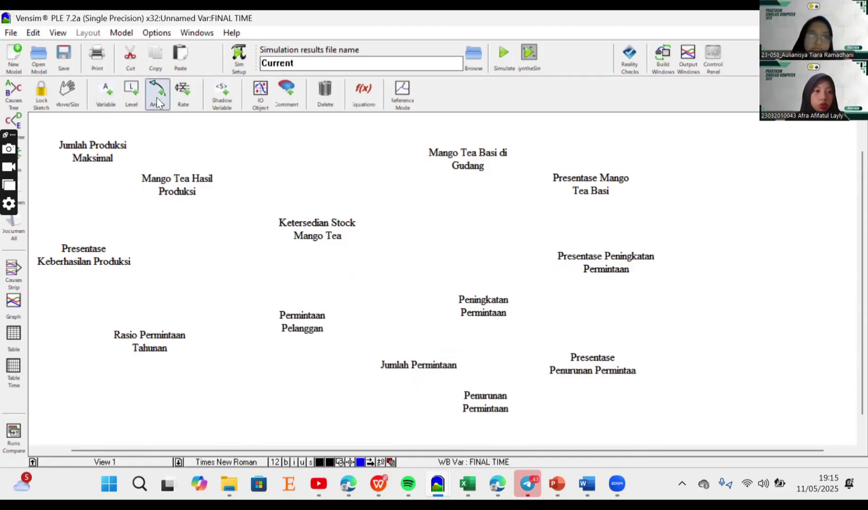
pyautogui.click(89, 144)
pyautogui.click(174, 189)
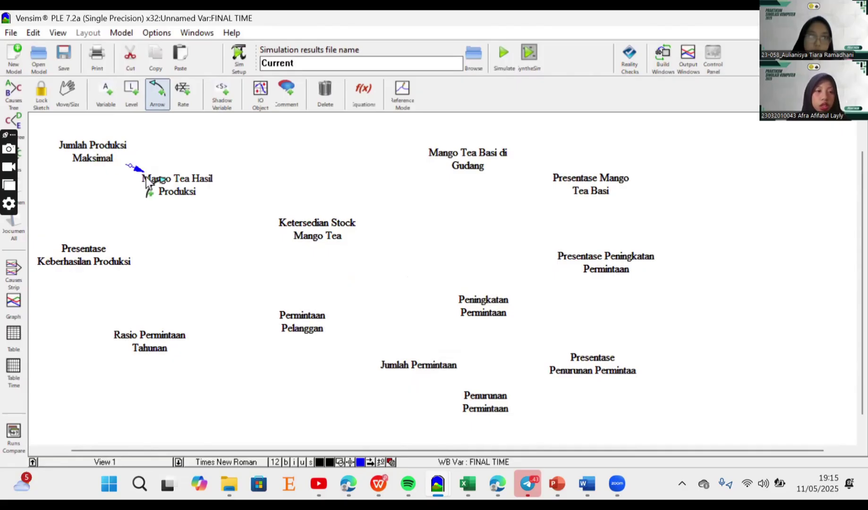
pyautogui.moveTo(129, 164); pyautogui.dragTo(159, 130)
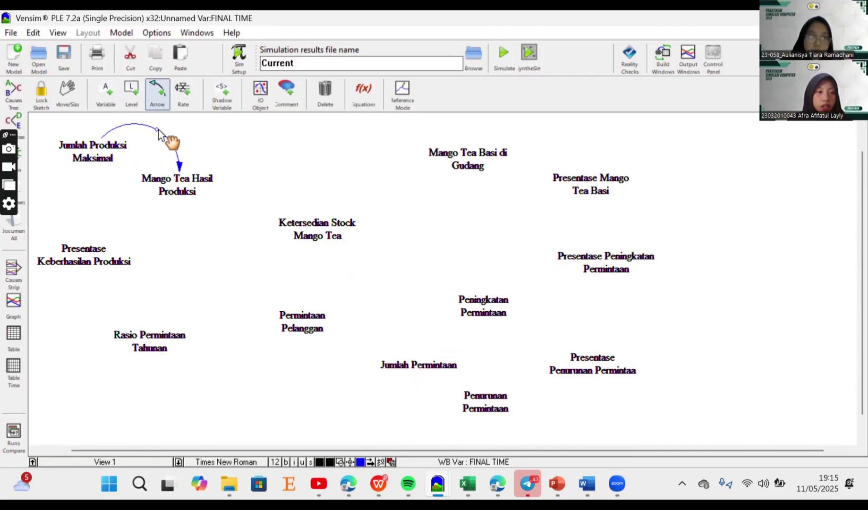
# - Set positive (+) polarity on the arrow from Jumlah Produksi Maksimal to Mango Tea Hasil Produksi
pyautogui.rightClick(179, 164)
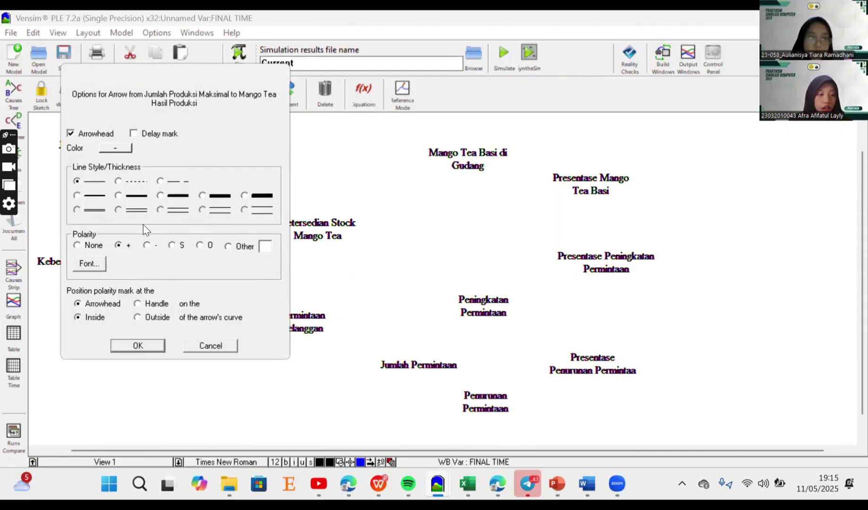
pyautogui.click(142, 345)
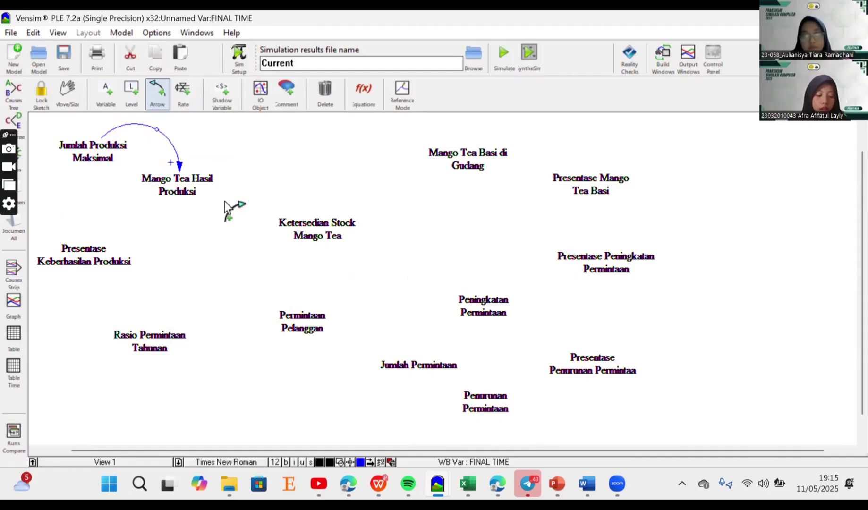
# - Draw an upward-curving arrow from Presentase Keberhasilan Produksi to Mango Tea Hasil Produksi and give it + polarity
pyautogui.scroll(-1, 183, 181)
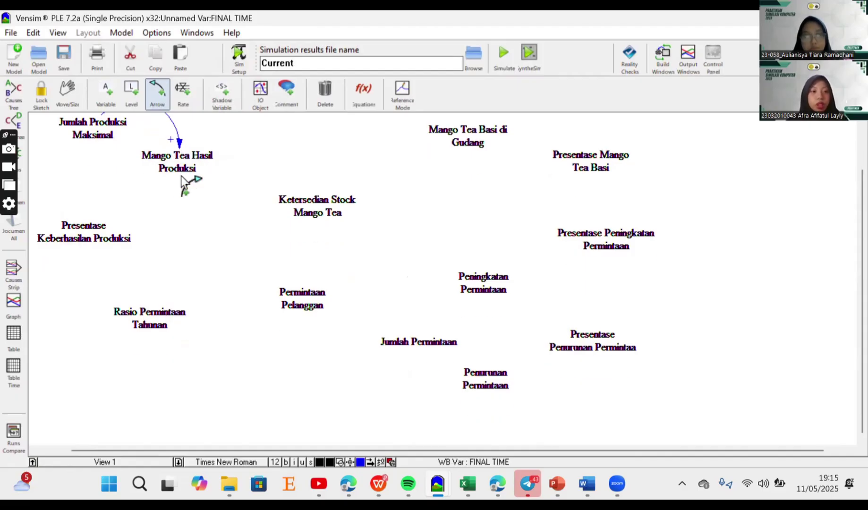
pyautogui.click(89, 227)
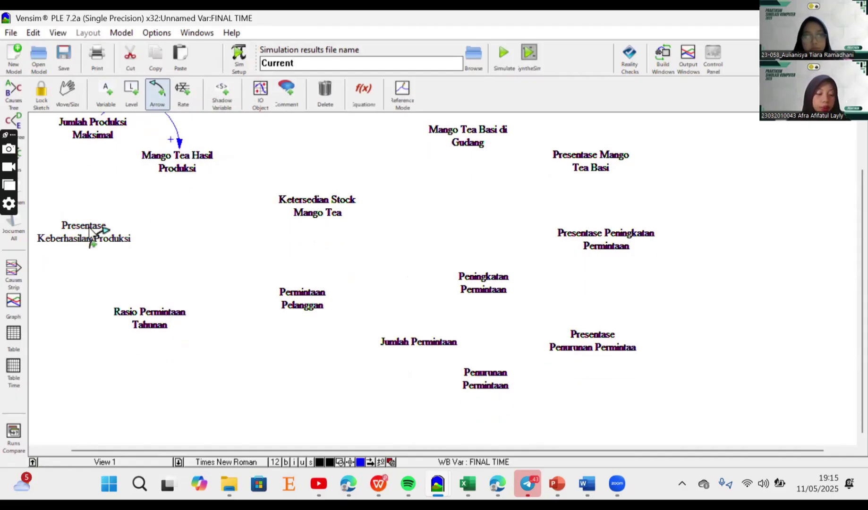
pyautogui.click(182, 163)
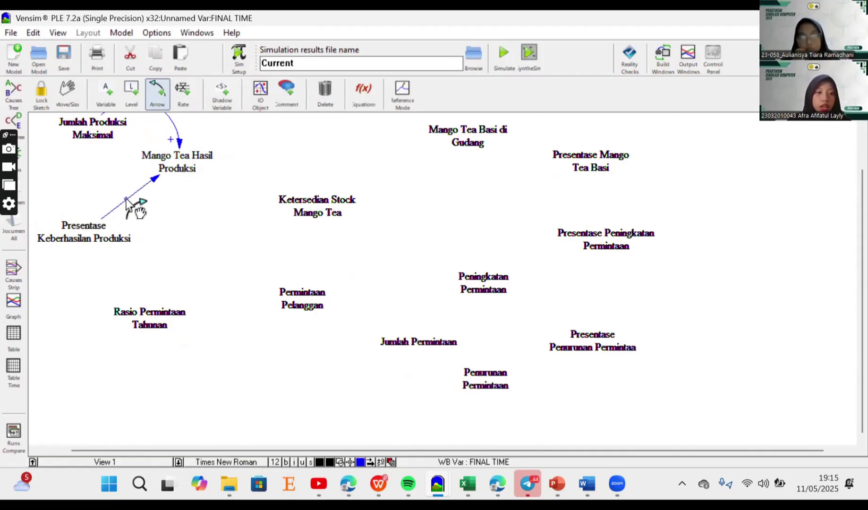
pyautogui.moveTo(126, 196); pyautogui.dragTo(104, 191)
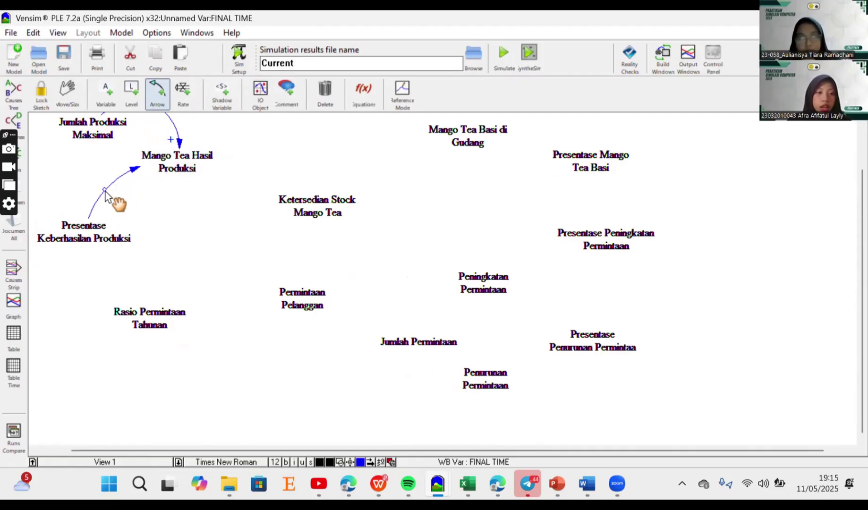
pyautogui.rightClick(134, 163)
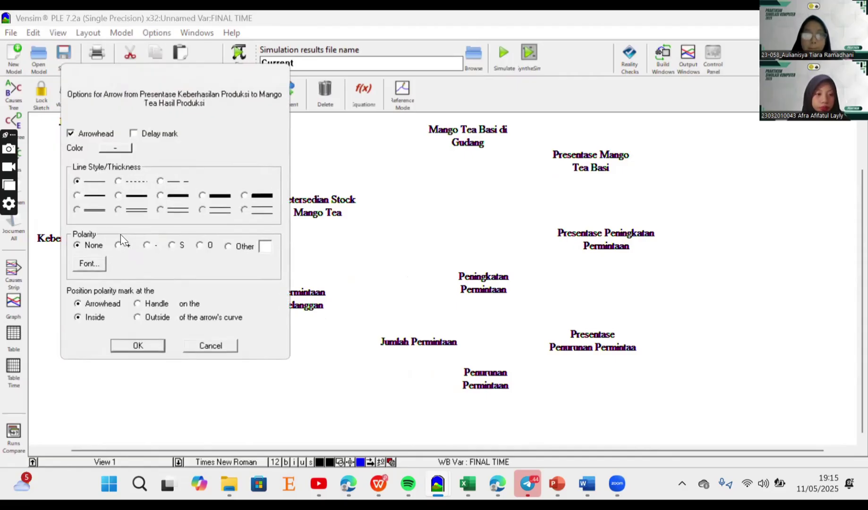
pyautogui.click(119, 245)
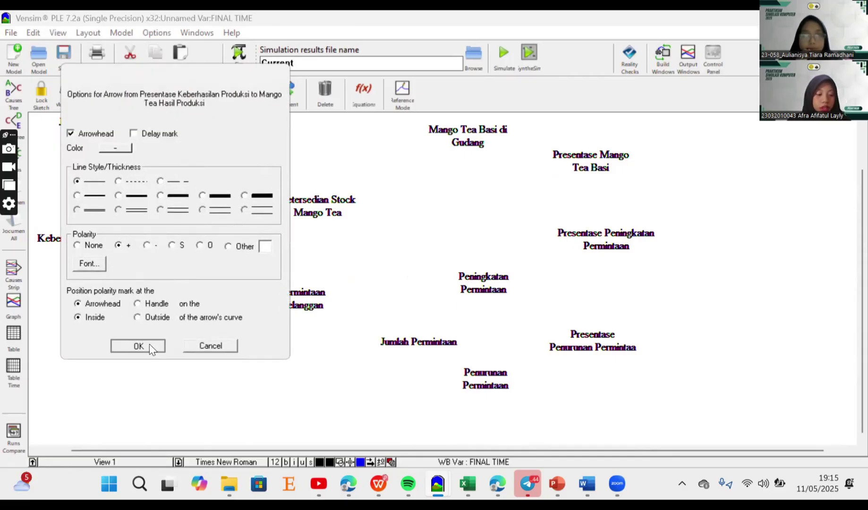
pyautogui.click(137, 346)
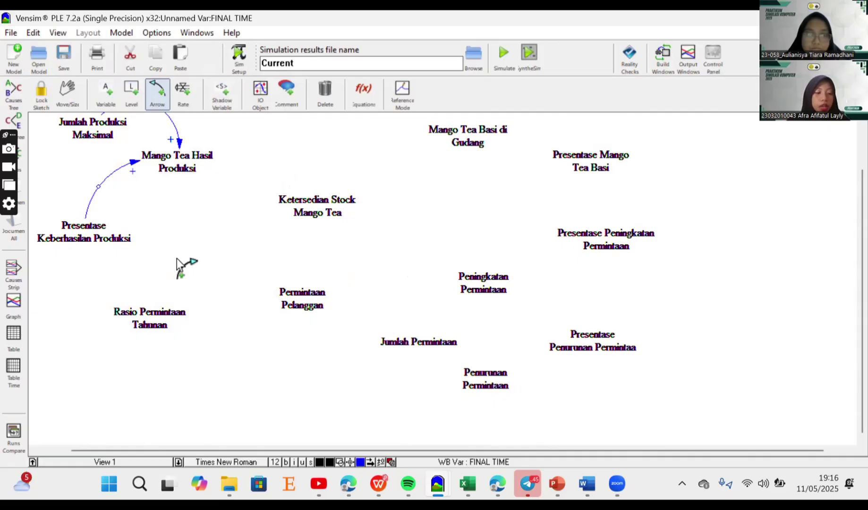
# - Draw an upward-curving arrow from Mango Tea Hasil Produksi to Ketersedian Stock Mango Tea and give it + polarity
pyautogui.click(181, 161)
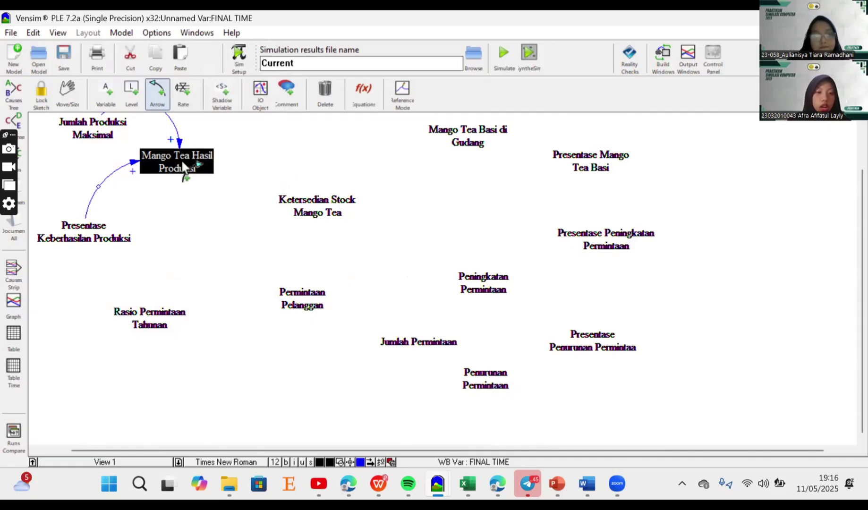
pyautogui.click(322, 207)
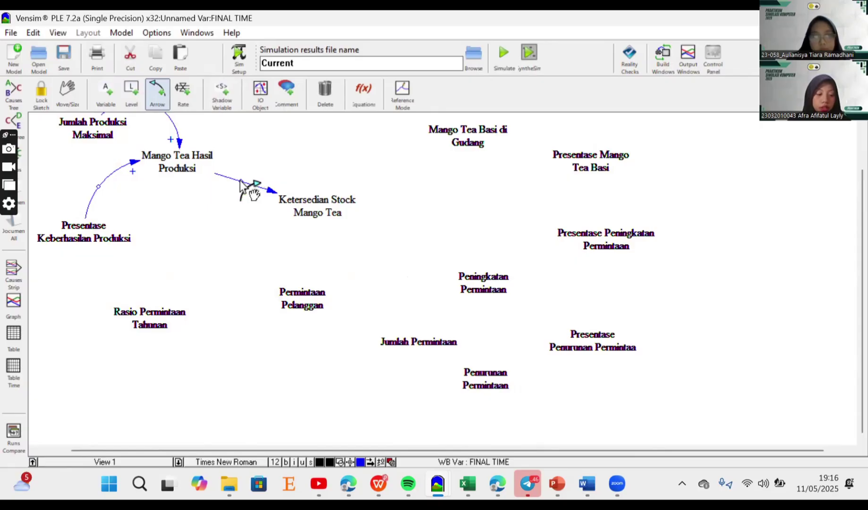
pyautogui.moveTo(241, 182); pyautogui.dragTo(270, 132)
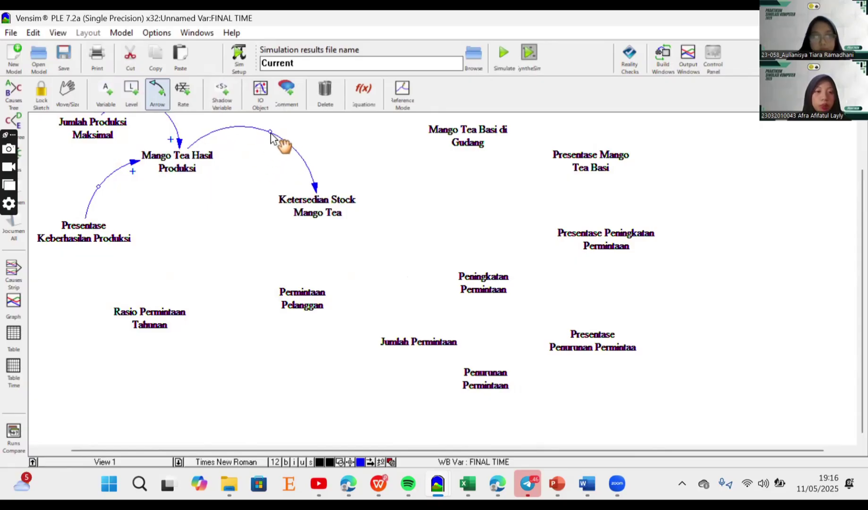
pyautogui.rightClick(315, 185)
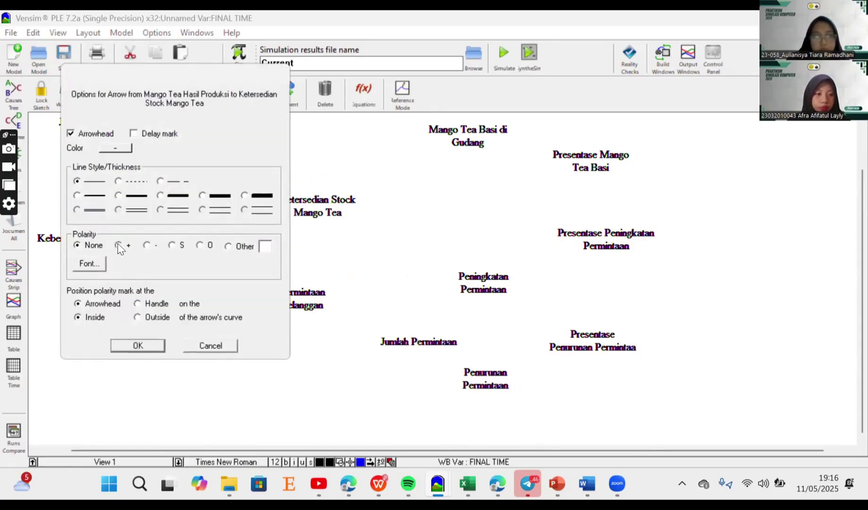
pyautogui.click(118, 246)
pyautogui.click(145, 346)
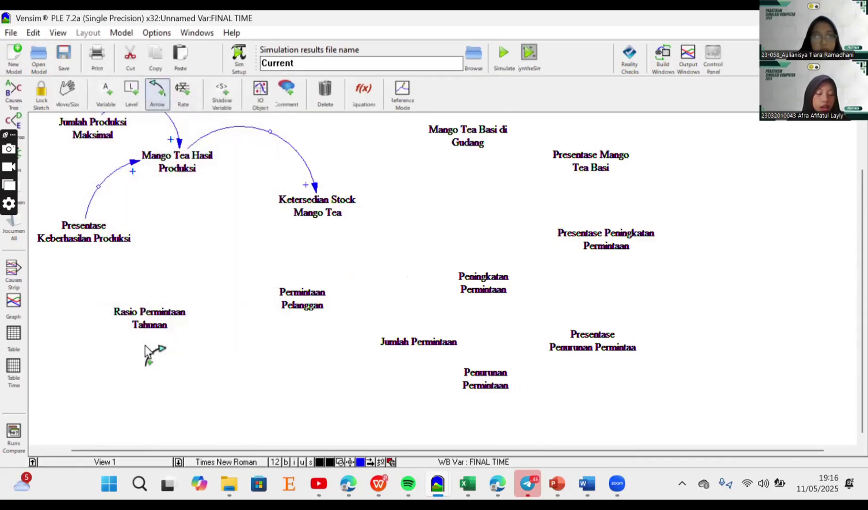
# - Draw an upward-curving arrow from Ketersedian Stock Mango Tea to Mango Tea Basi di Gudang and give it + polarity
pyautogui.click(319, 213)
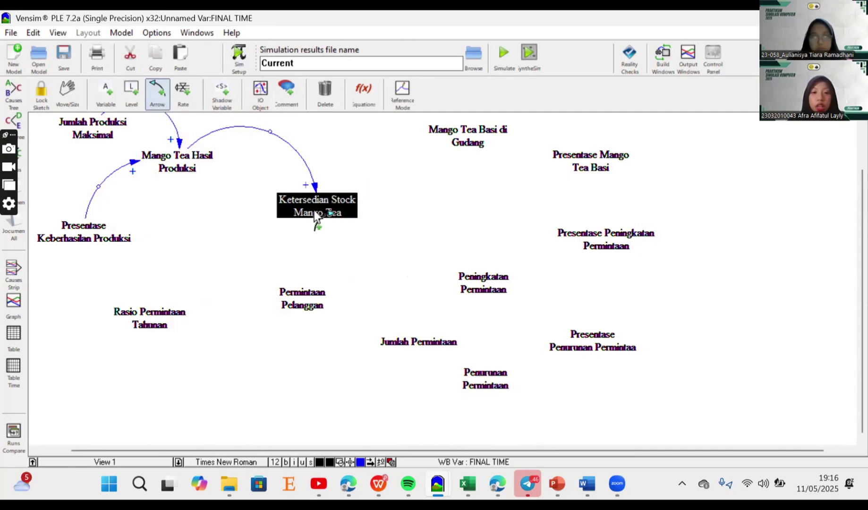
pyautogui.click(477, 132)
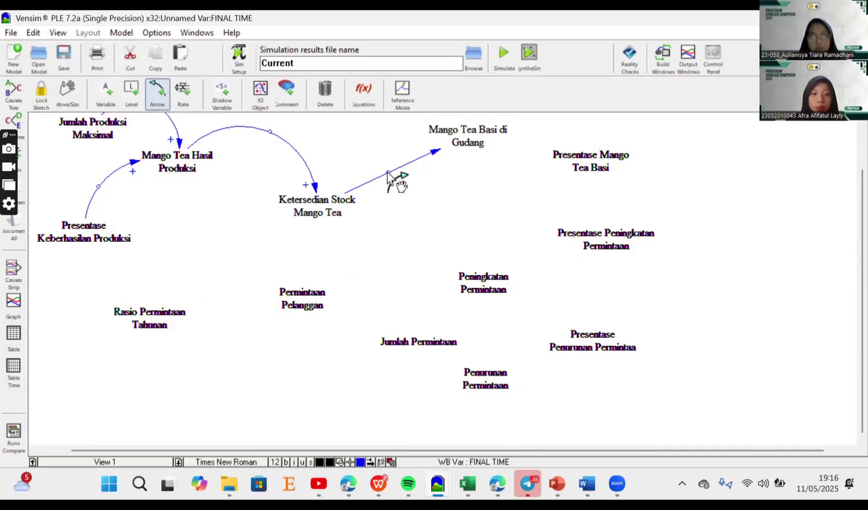
pyautogui.moveTo(387, 172); pyautogui.dragTo(362, 145)
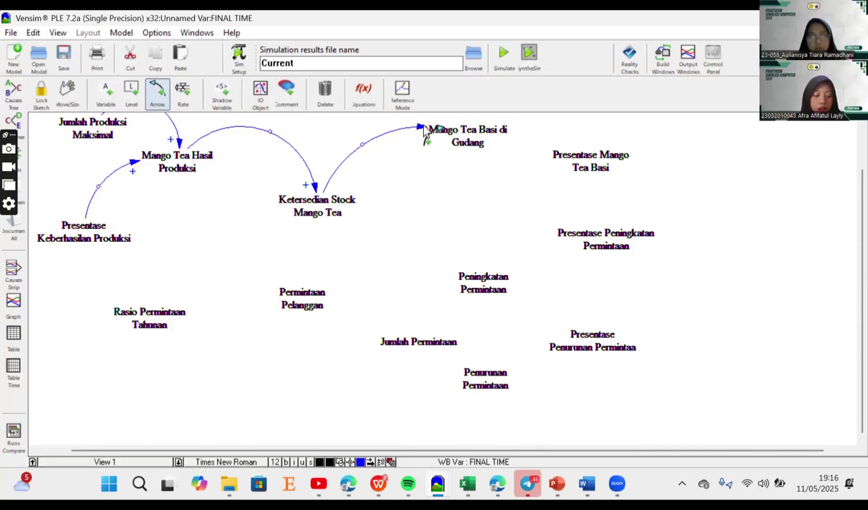
pyautogui.rightClick(421, 126)
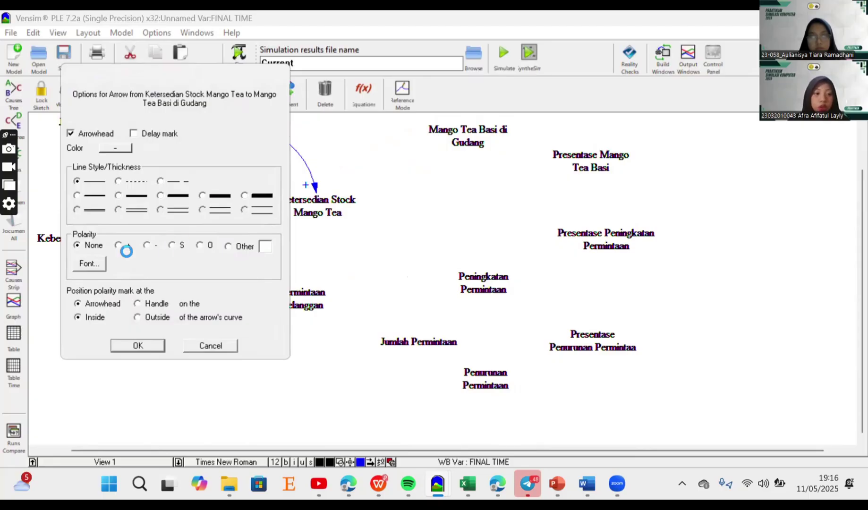
pyautogui.click(116, 245)
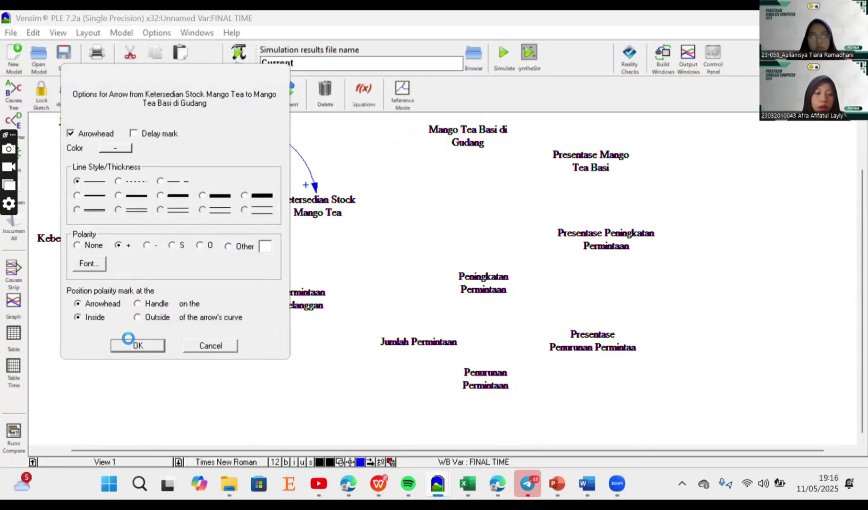
pyautogui.click(128, 340)
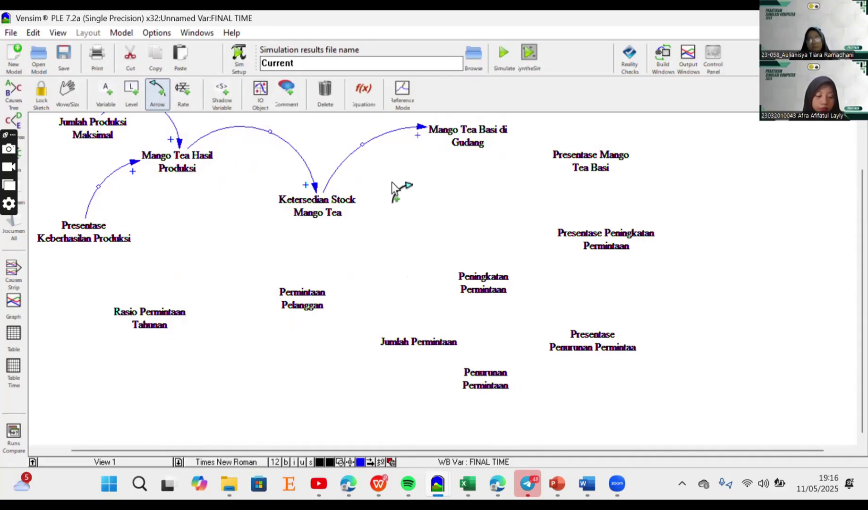
# - Draw an upward-curving arrow from Mango Tea Basi di Gudang to Presentase Mango Tea Basi and give it + polarity
pyautogui.click(468, 133)
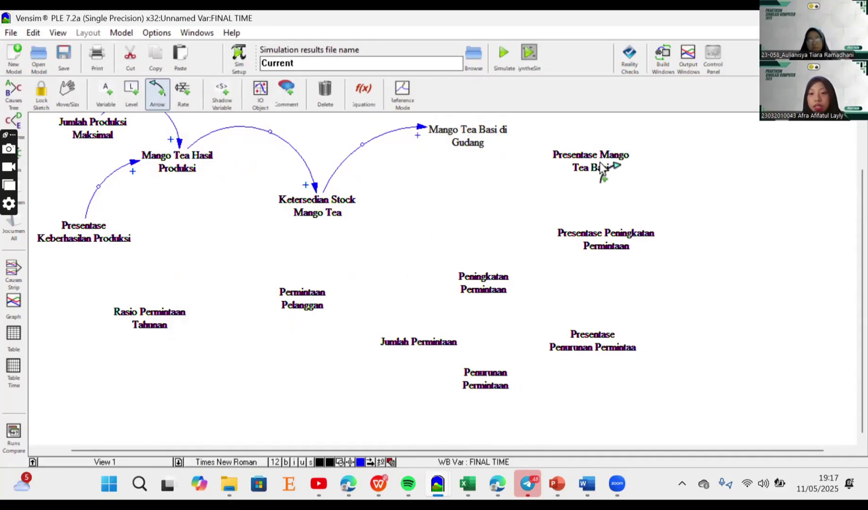
pyautogui.click(599, 163)
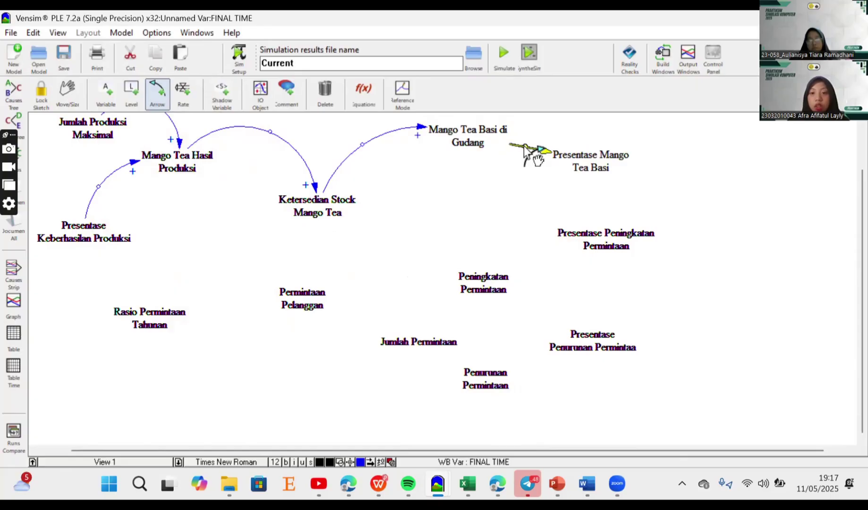
pyautogui.moveTo(524, 145); pyautogui.dragTo(546, 119)
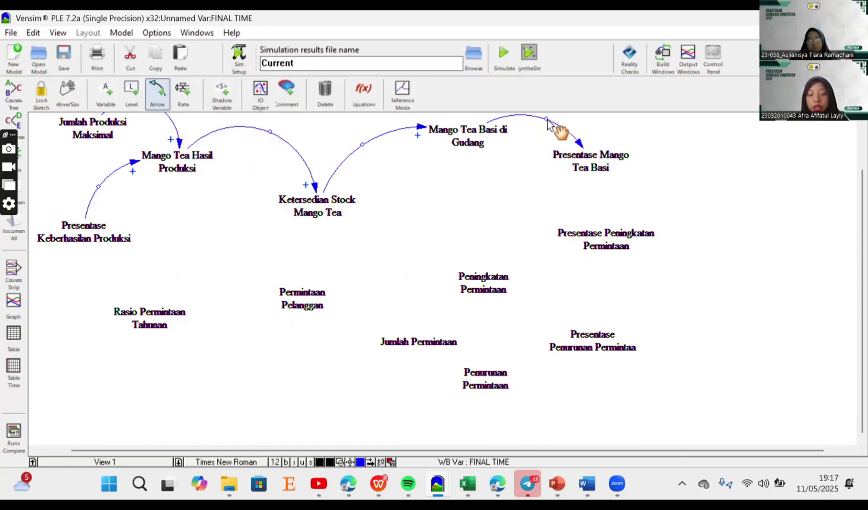
pyautogui.rightClick(580, 145)
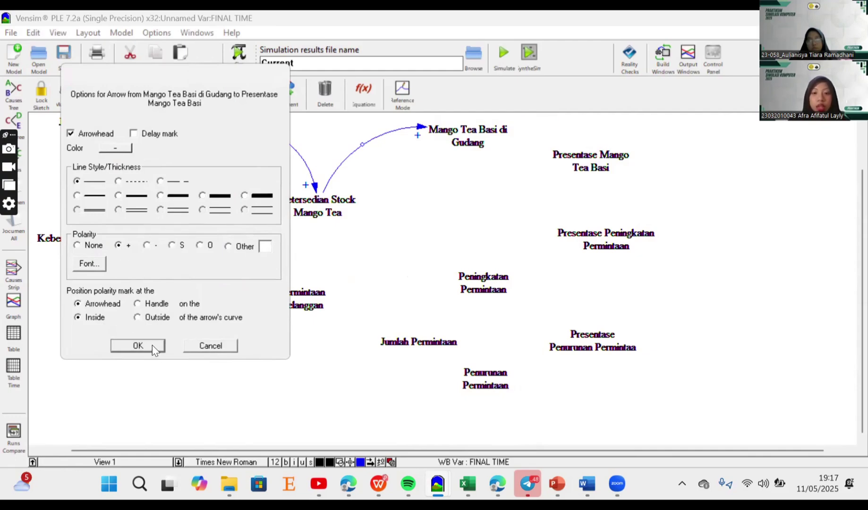
pyautogui.click(138, 345)
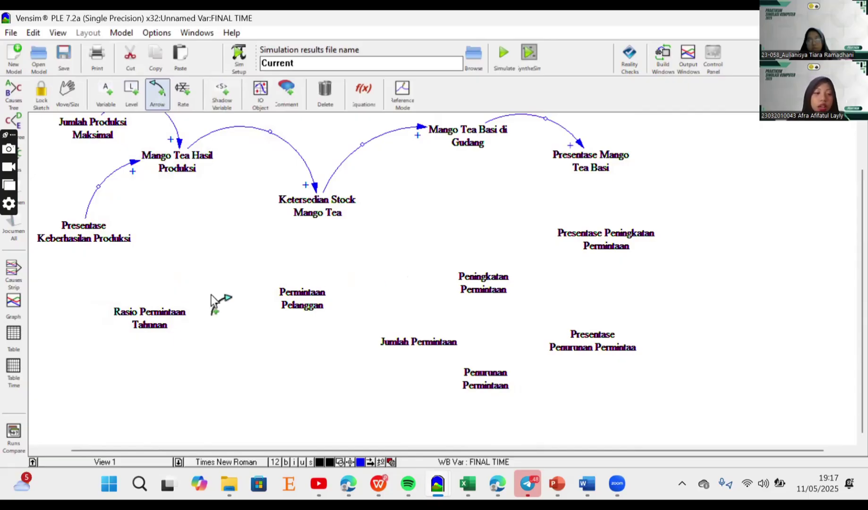
# - Draw an upward-curving arrow from Rasio Permintaan Tahunan to Permintaan Pelanggan and give it + polarity
pyautogui.click(142, 317)
pyautogui.click(297, 297)
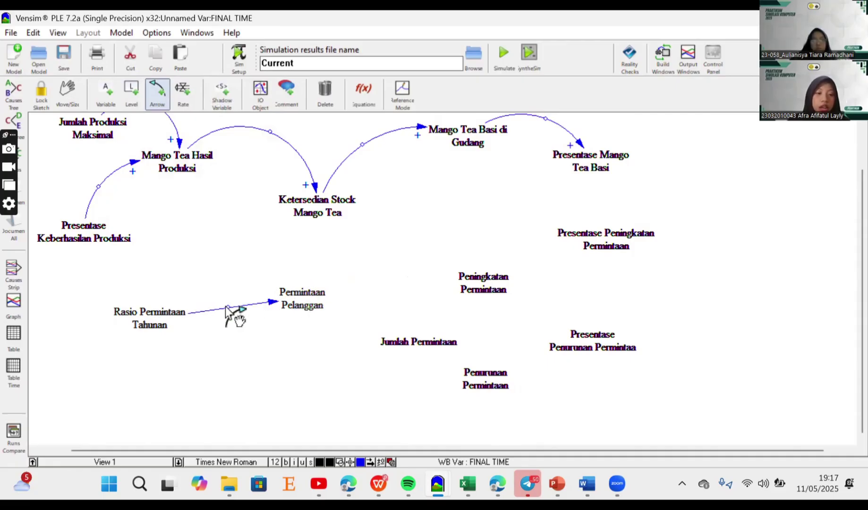
pyautogui.moveTo(227, 307); pyautogui.dragTo(211, 275)
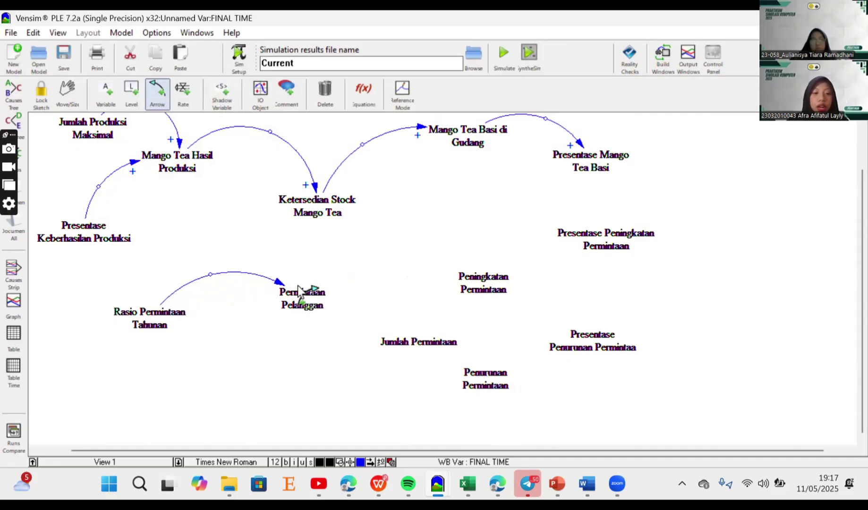
pyautogui.rightClick(280, 282)
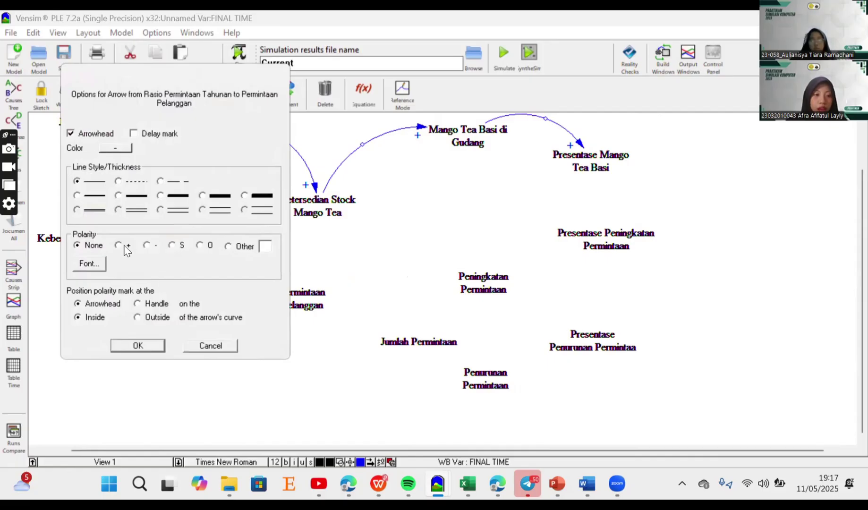
pyautogui.click(134, 345)
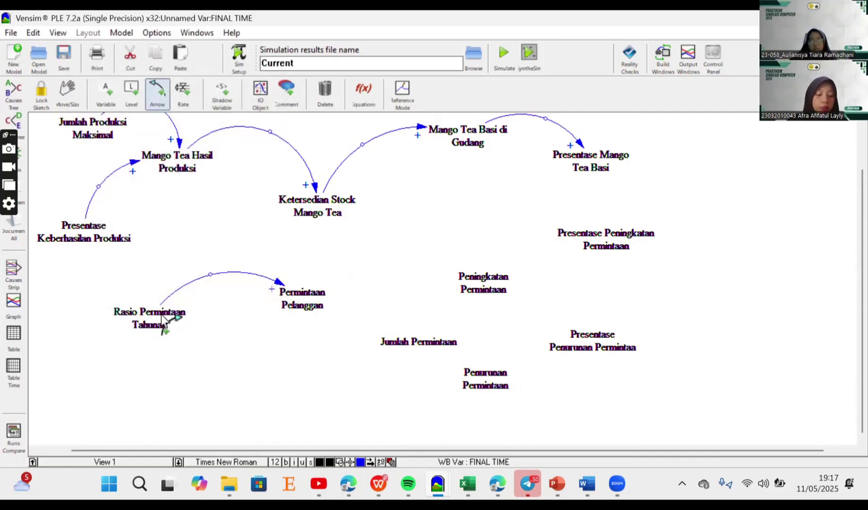
# - Draw an arrow from Permintaan Pelanggan to Jumlah Permintaan, bend it downward and give it + polarity
pyautogui.click(306, 298)
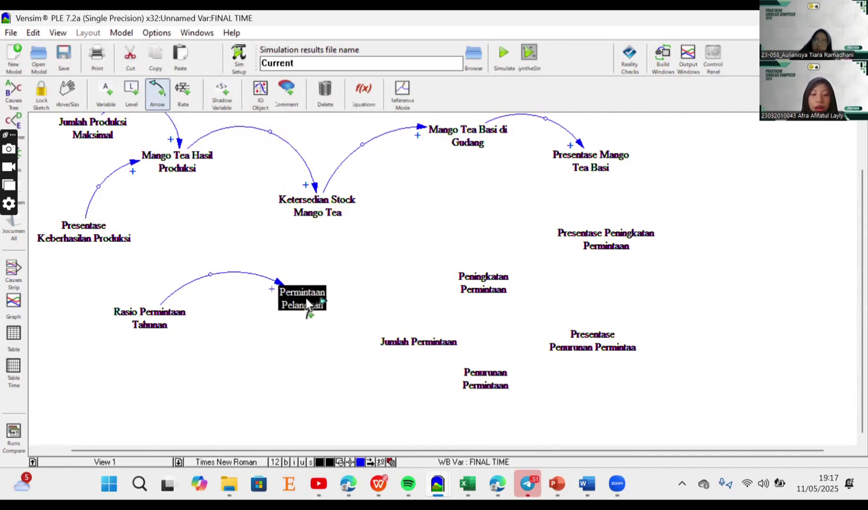
pyautogui.click(423, 342)
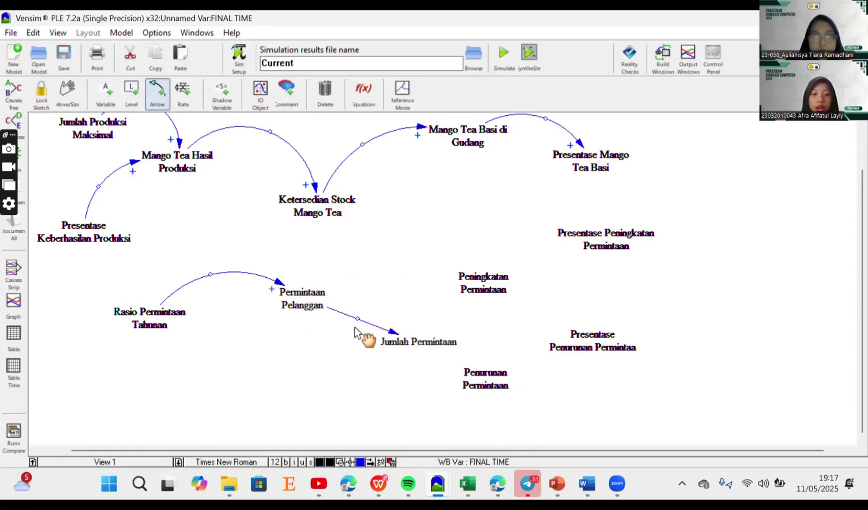
pyautogui.moveTo(355, 326); pyautogui.dragTo(349, 363)
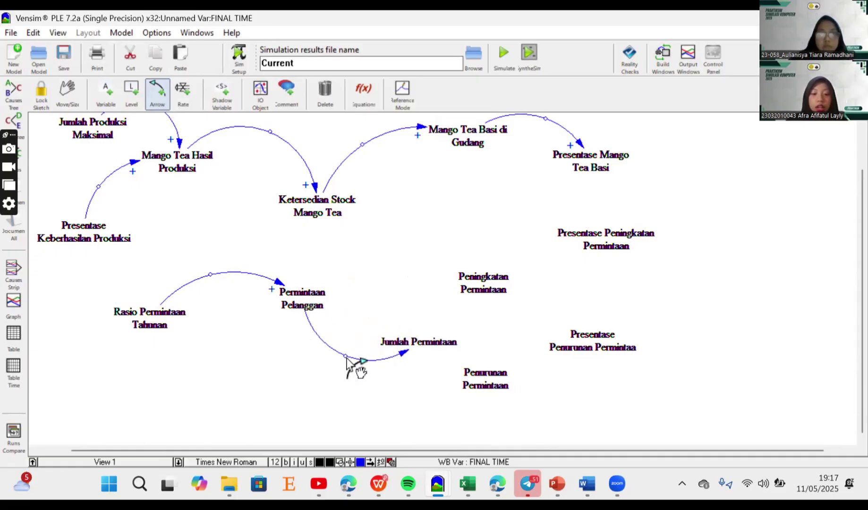
pyautogui.rightClick(403, 352)
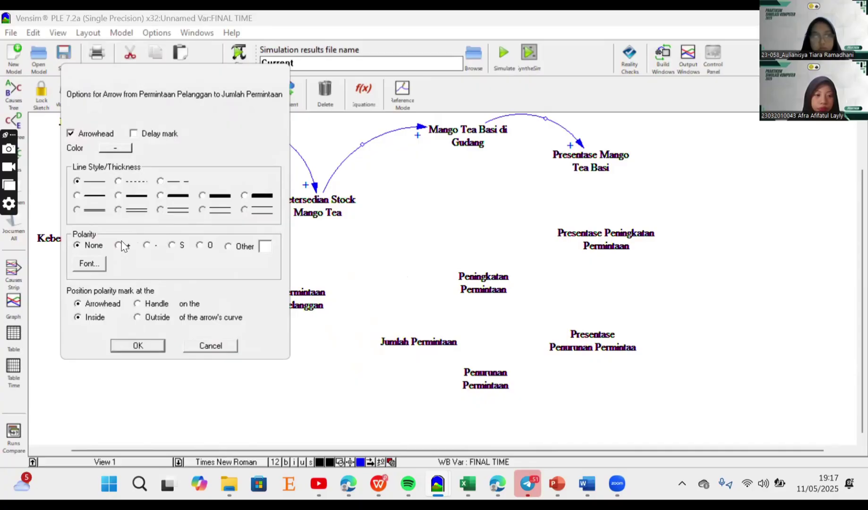
pyautogui.click(119, 246)
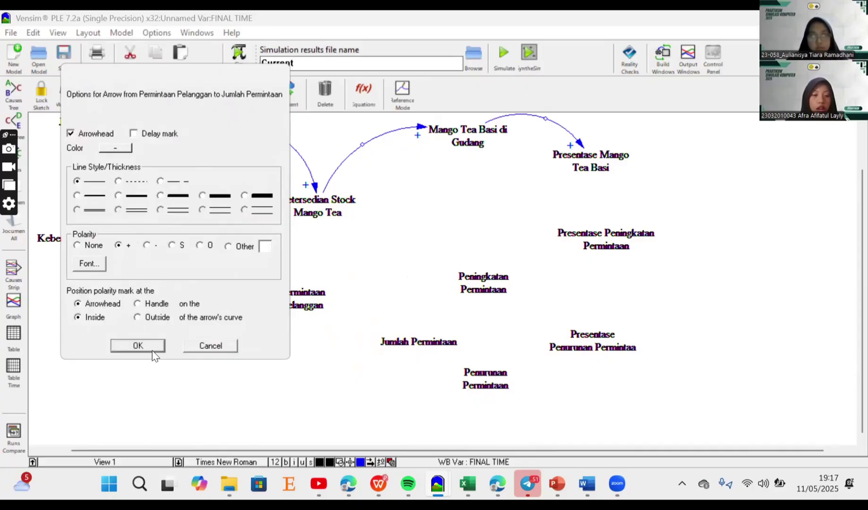
pyautogui.click(152, 349)
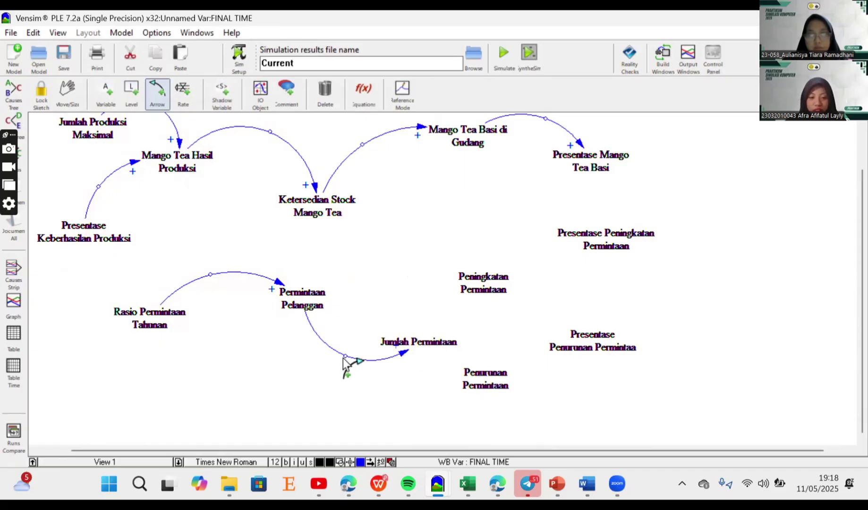
# - Deepen the downward bend of the arrow from Permintaan Pelanggan to Jumlah Permintaan
pyautogui.moveTo(343, 358); pyautogui.dragTo(344, 369)
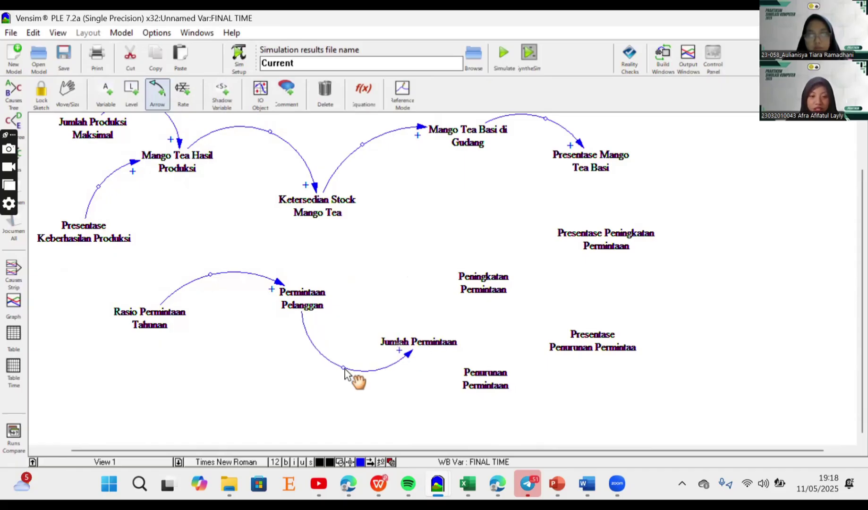
# - Draw an arrow from Jumlah Permintaan to Ketersedian Stock Mango Tea, bow it slightly up and to the right, and give it - polarity
pyautogui.click(434, 347)
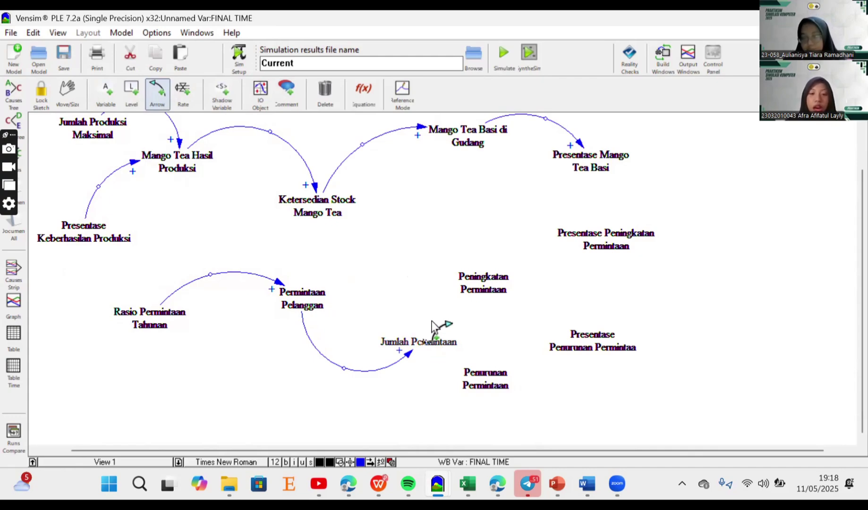
pyautogui.click(321, 206)
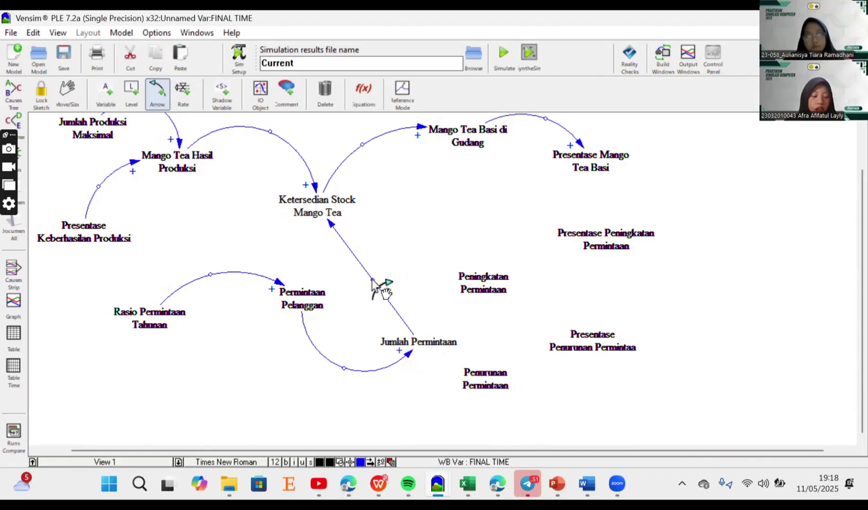
pyautogui.moveTo(372, 279); pyautogui.dragTo(388, 266)
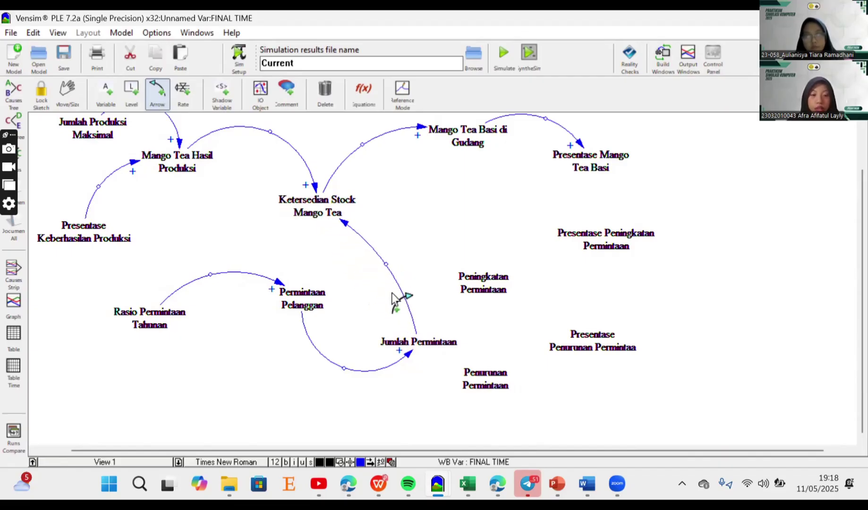
pyautogui.rightClick(345, 224)
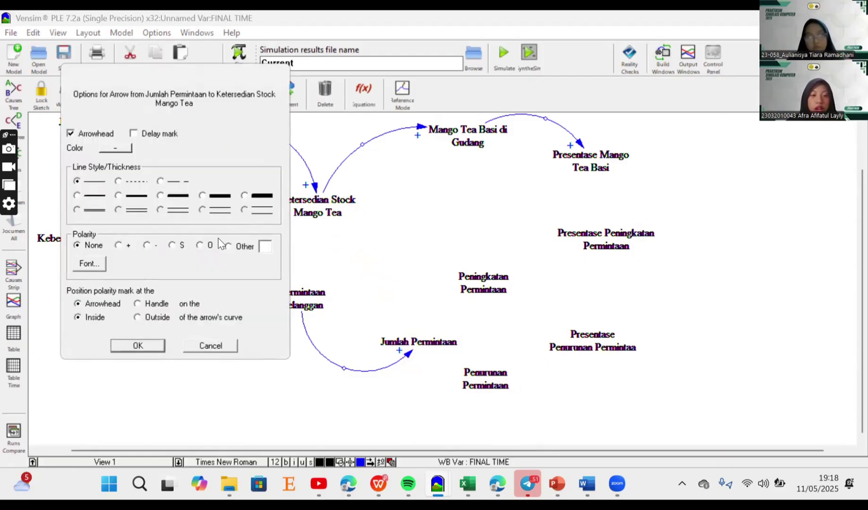
pyautogui.click(146, 246)
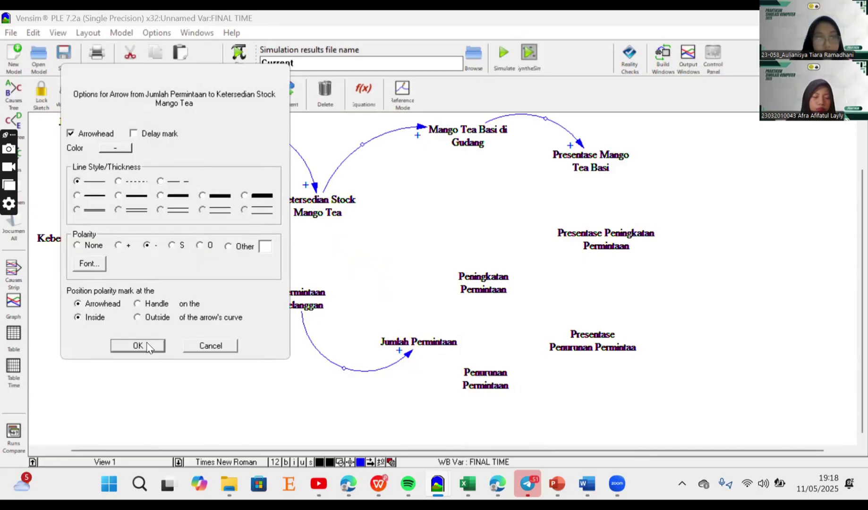
pyautogui.click(147, 346)
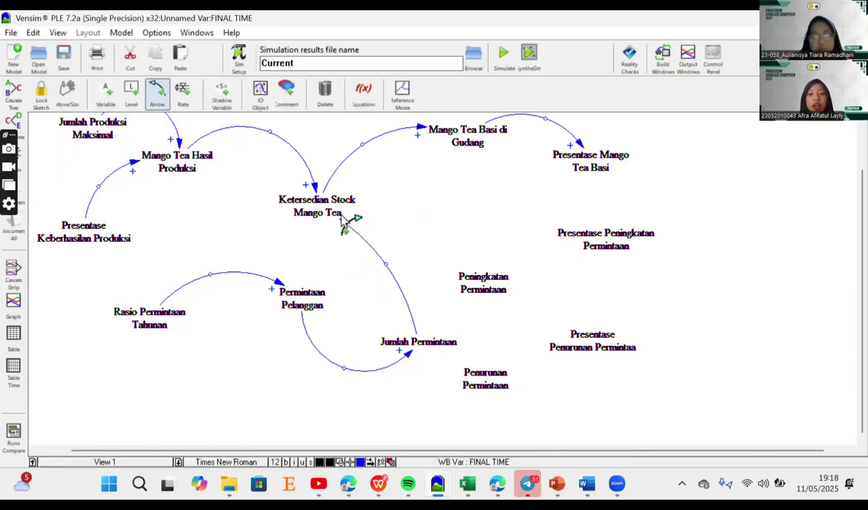
# - Draw an upward-curving arrow from Jumlah Permintaan to Peningkatan Permintaan and give it + polarity
pyautogui.click(426, 340)
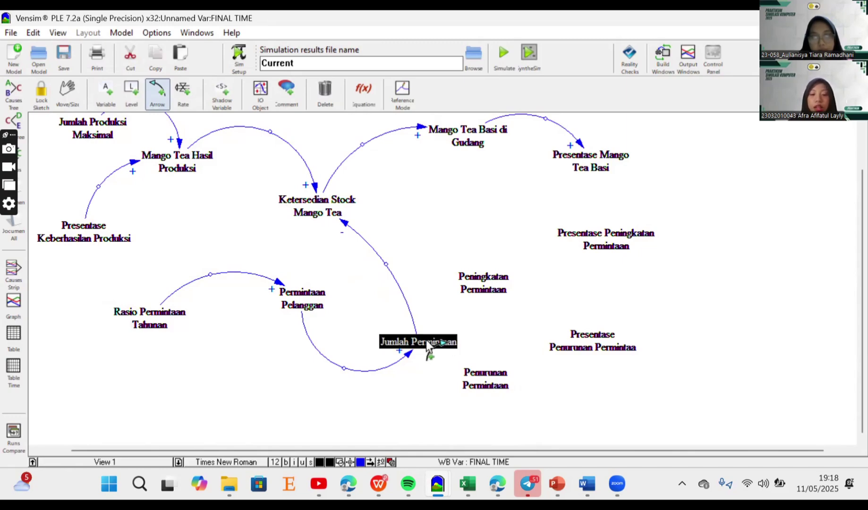
pyautogui.click(465, 280)
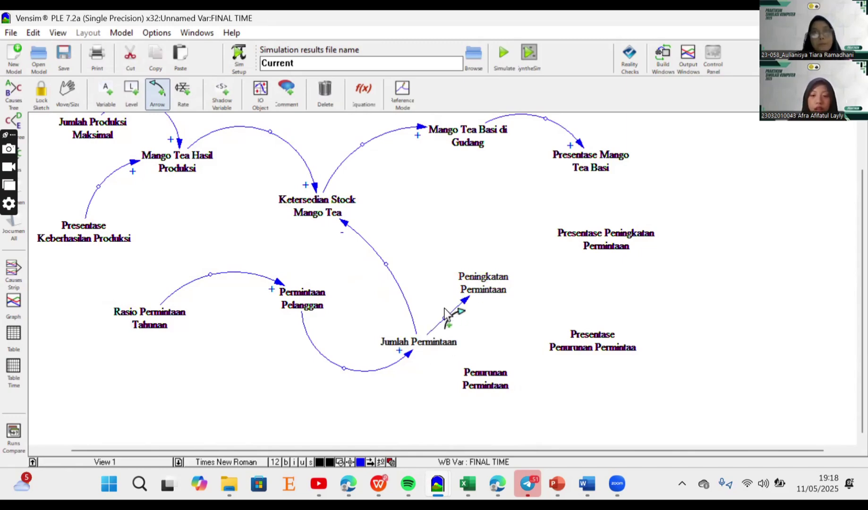
pyautogui.moveTo(445, 319); pyautogui.dragTo(436, 310)
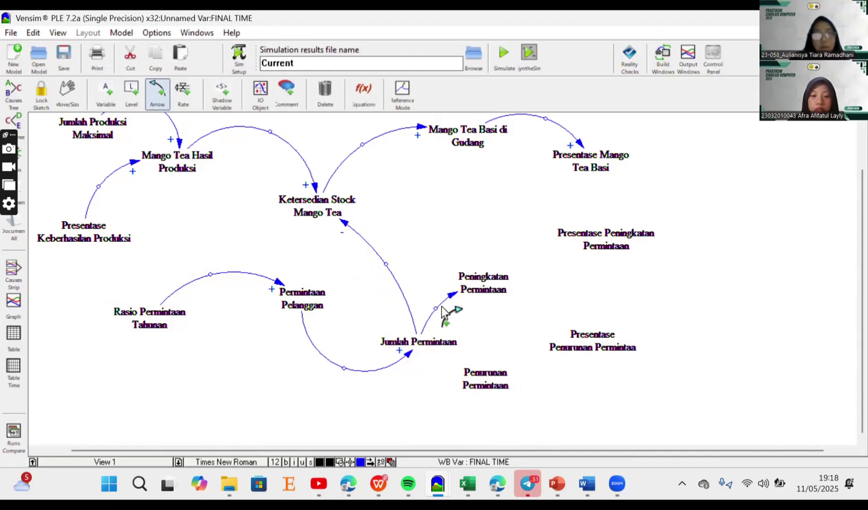
pyautogui.rightClick(451, 296)
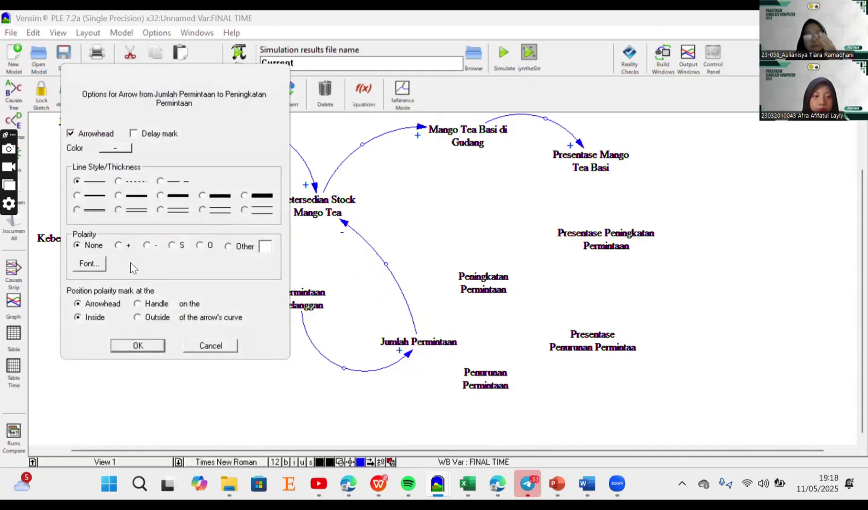
pyautogui.click(126, 246)
pyautogui.click(143, 348)
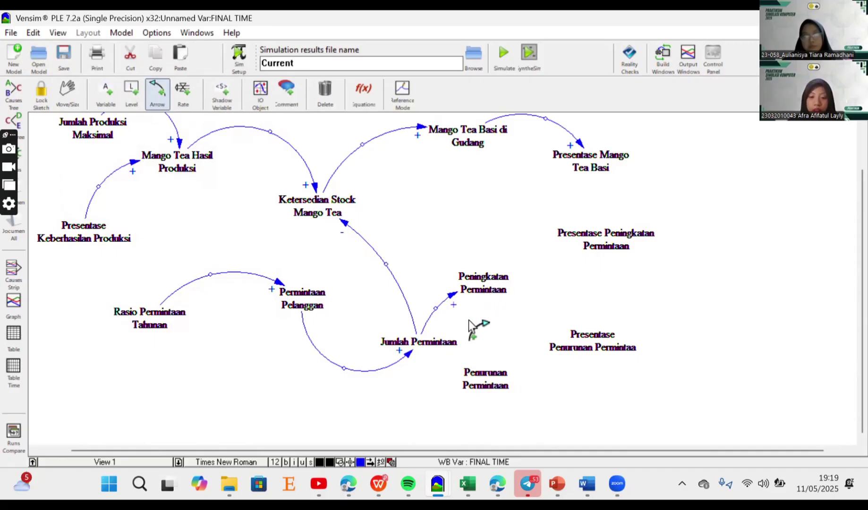
# - Draw an arrow from Peningkatan Permintaan to Presentase Peningkatan Permintaan and bend it upward
pyautogui.click(488, 282)
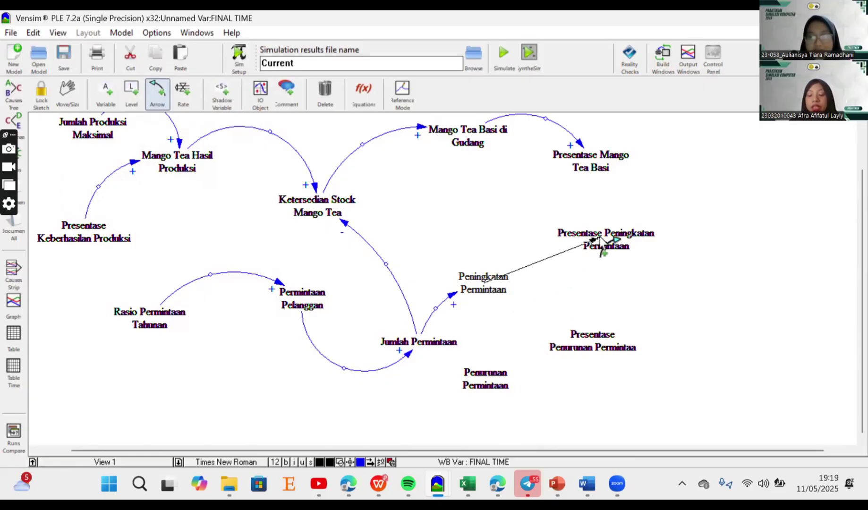
pyautogui.click(585, 240)
pyautogui.moveTo(535, 263); pyautogui.dragTo(501, 236)
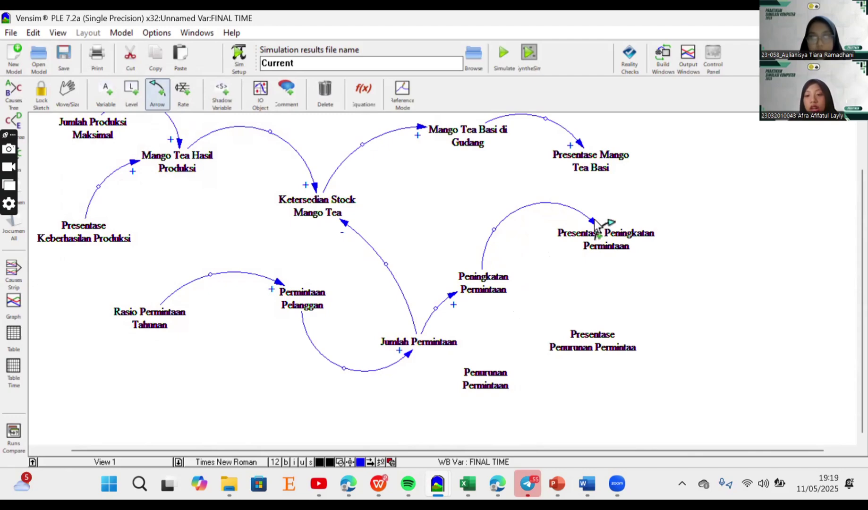
pyautogui.moveTo(595, 223); pyautogui.dragTo(319, 99)
pyautogui.click(319, 100)
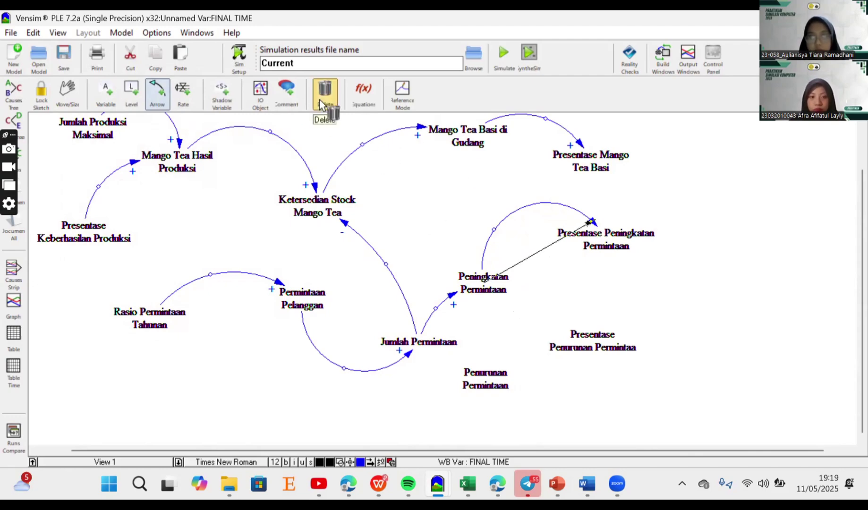
pyautogui.click(162, 98)
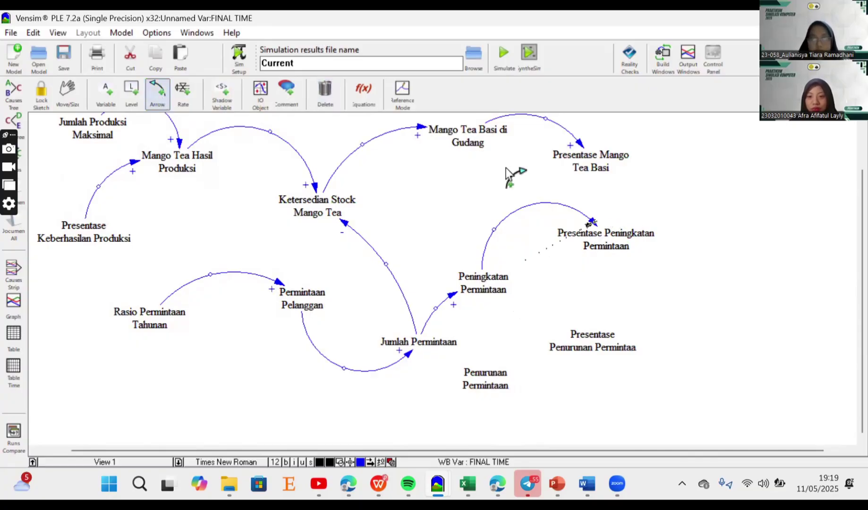
pyautogui.click(321, 90)
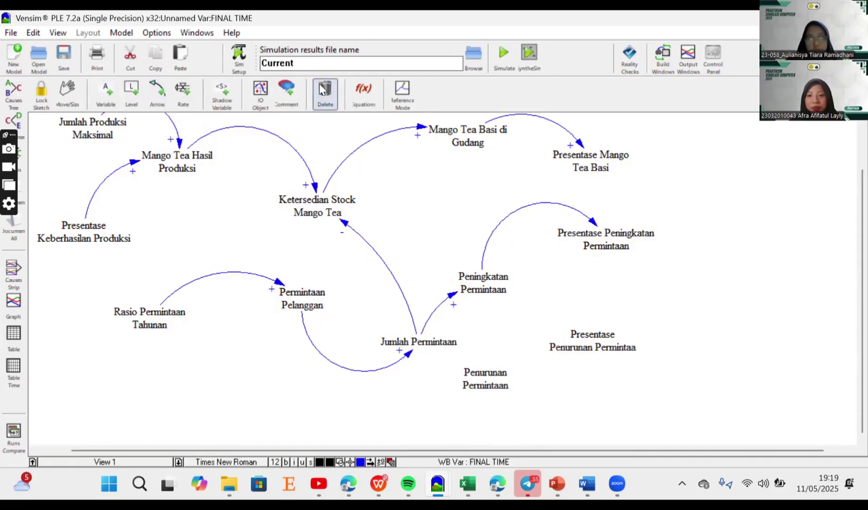
pyautogui.click(161, 91)
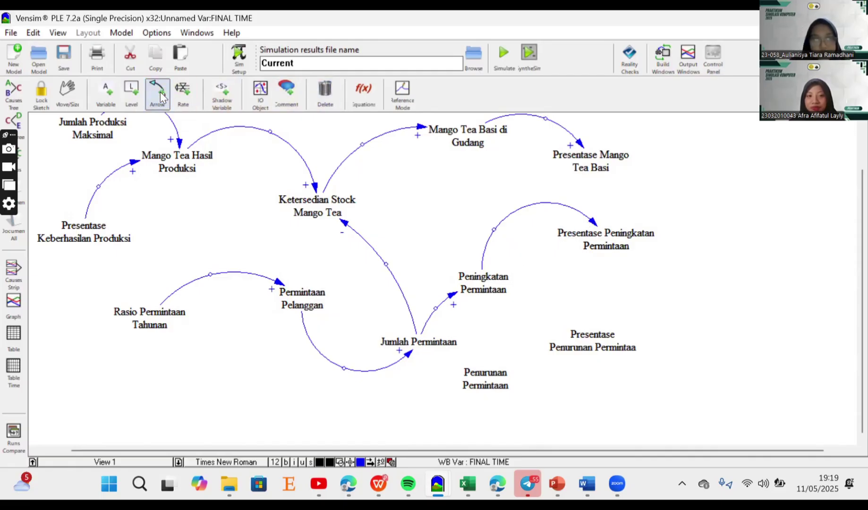
# - Give the arrow from Peningkatan Permintaan to Presentase Peningkatan Permintaan + polarity
pyautogui.rightClick(593, 222)
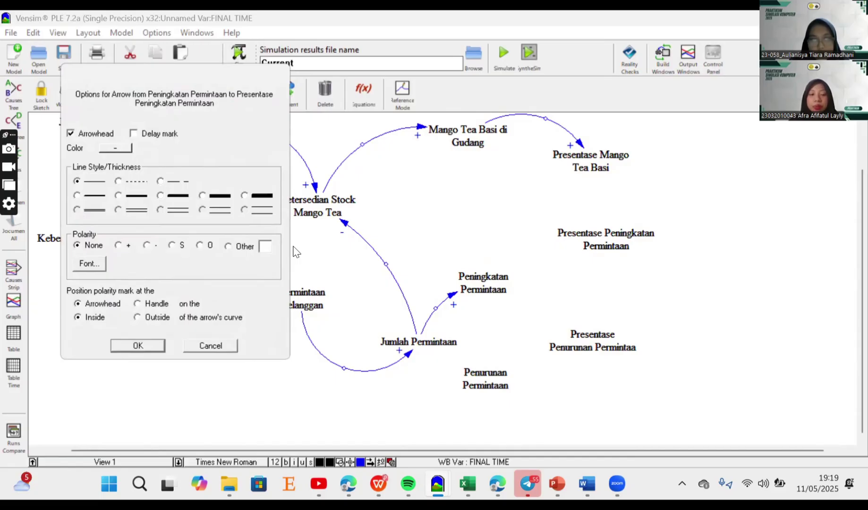
pyautogui.click(118, 245)
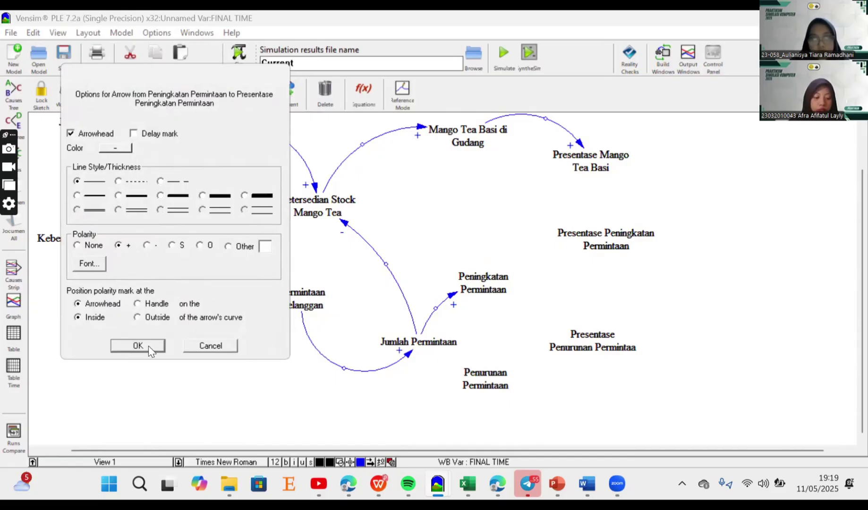
pyautogui.click(148, 345)
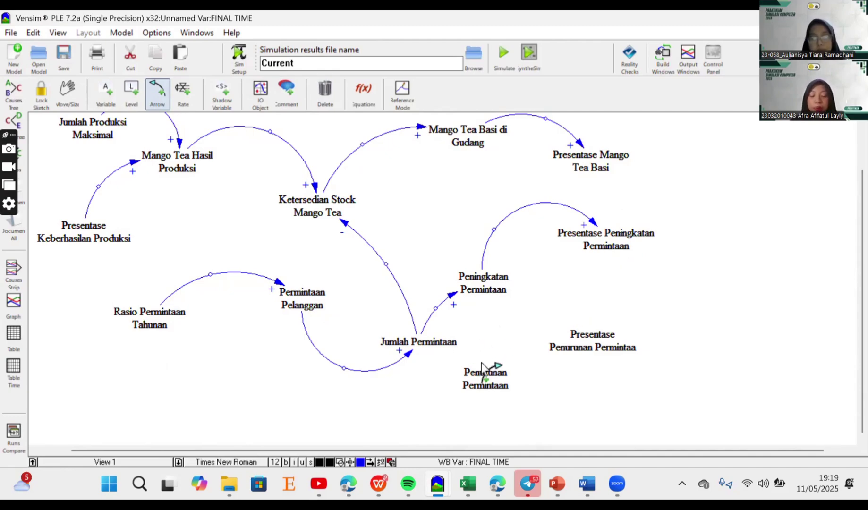
# - Draw an upward-curving arrow from Jumlah Permintaan to Penurunan Permintaan and give it - polarity
pyautogui.click(435, 341)
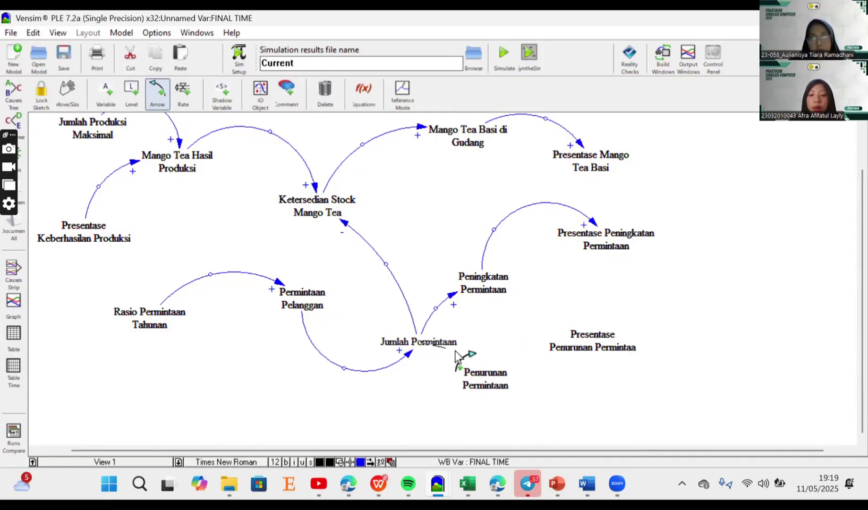
pyautogui.click(491, 379)
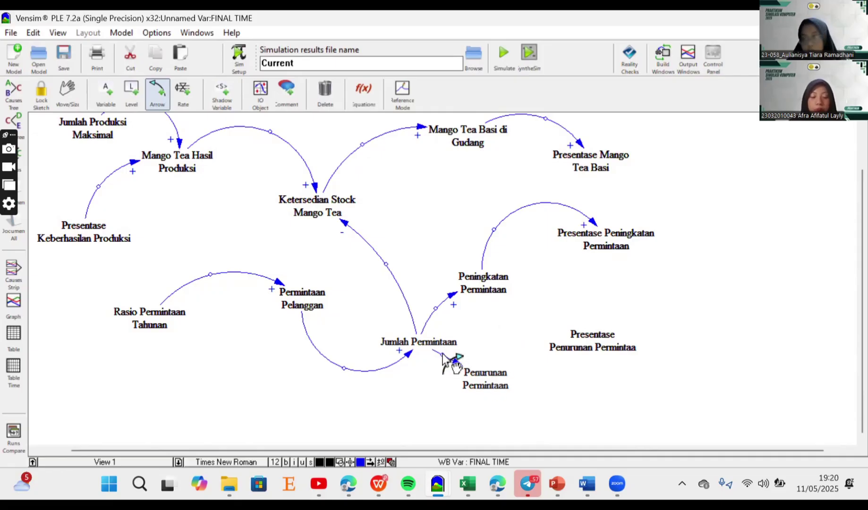
pyautogui.moveTo(443, 354); pyautogui.dragTo(463, 350)
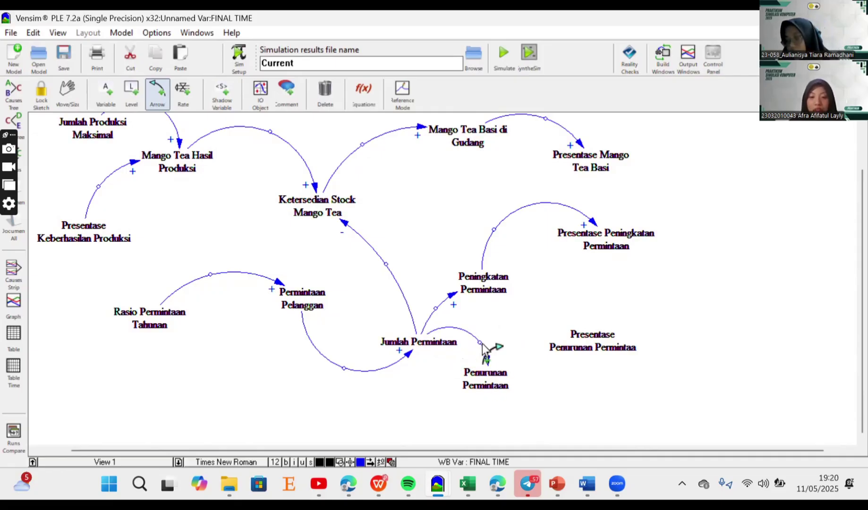
pyautogui.rightClick(488, 358)
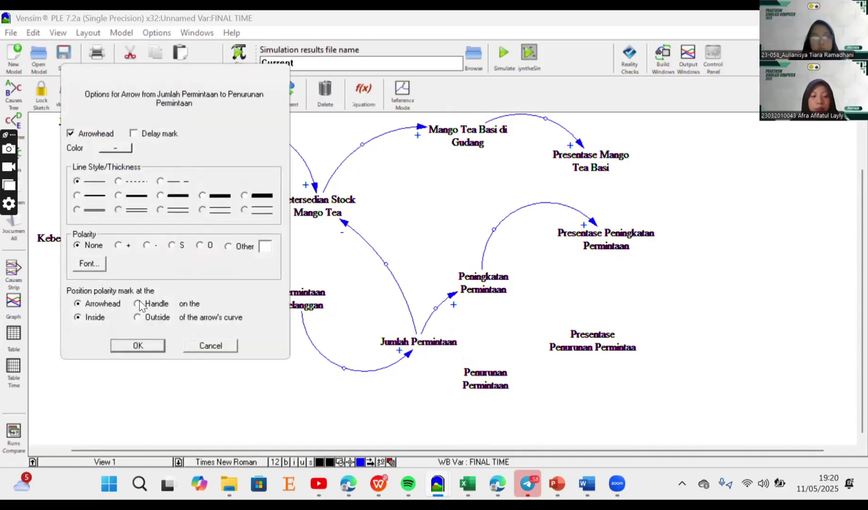
pyautogui.click(137, 345)
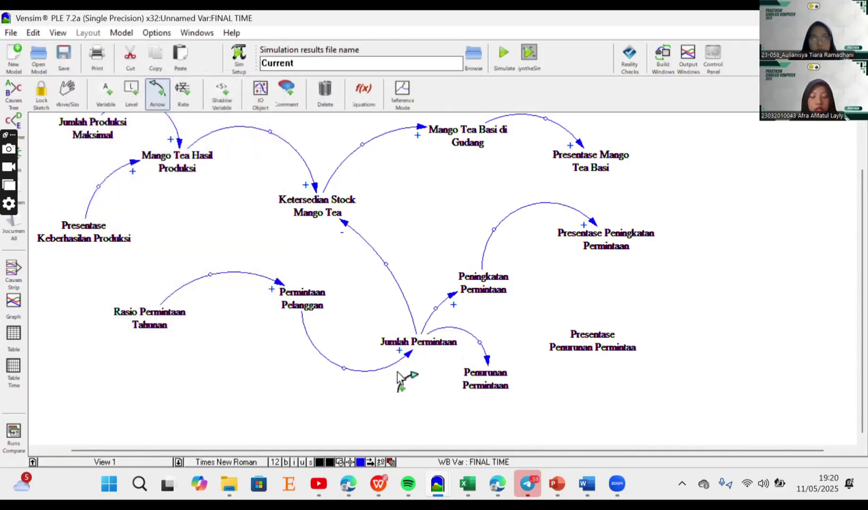
pyautogui.rightClick(488, 358)
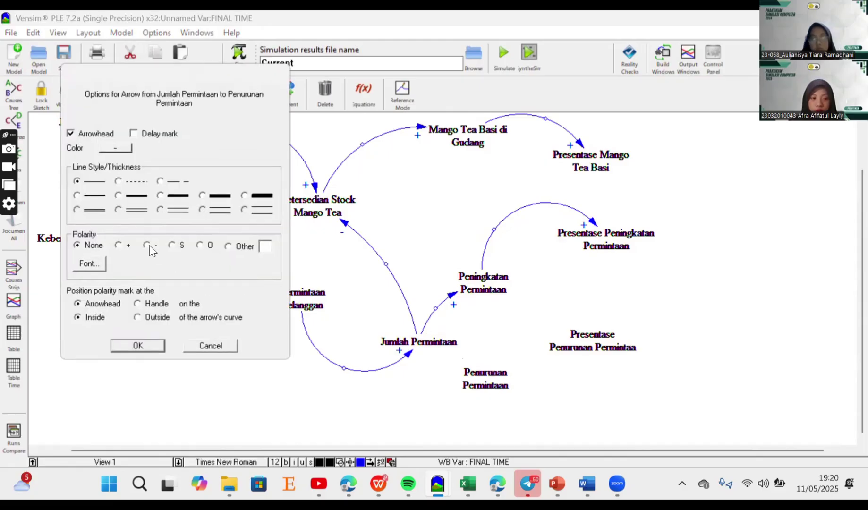
pyautogui.click(151, 344)
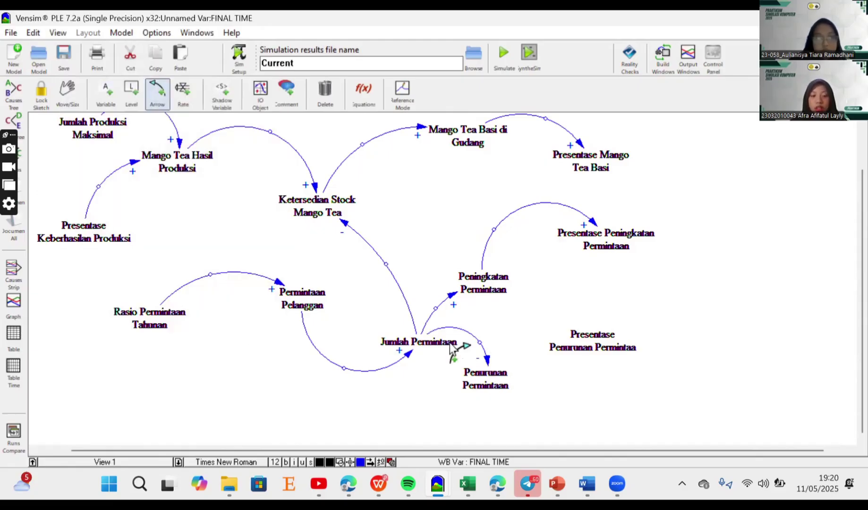
# - Draw an arrow from Penurunan Permintaan to Presentase Penurunan Permintaa, bend it downward and give it + polarity
pyautogui.click(487, 389)
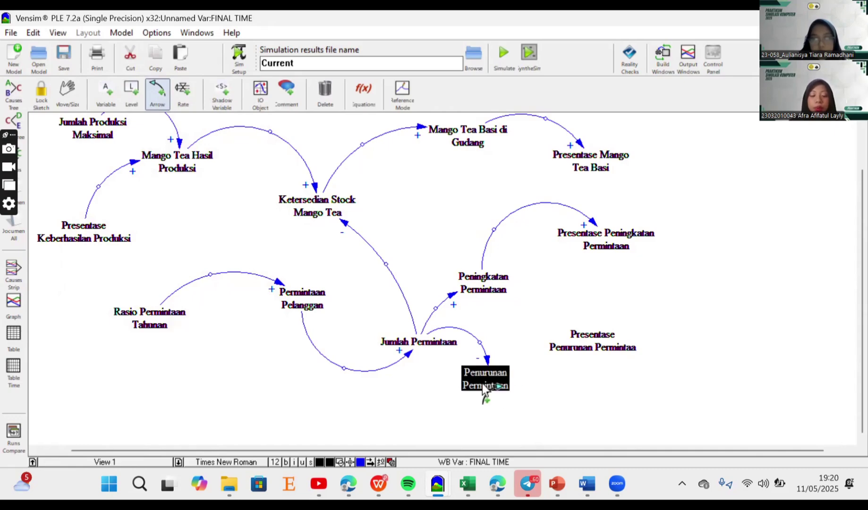
pyautogui.click(601, 343)
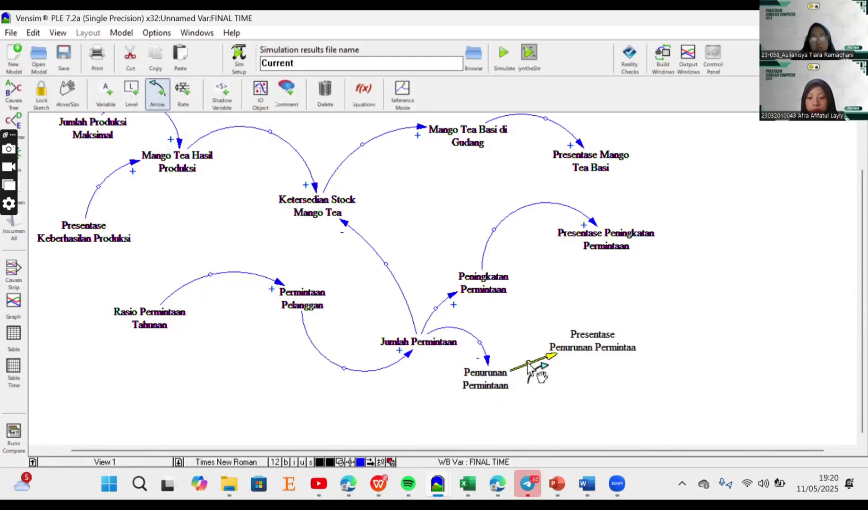
pyautogui.moveTo(528, 363); pyautogui.dragTo(563, 389)
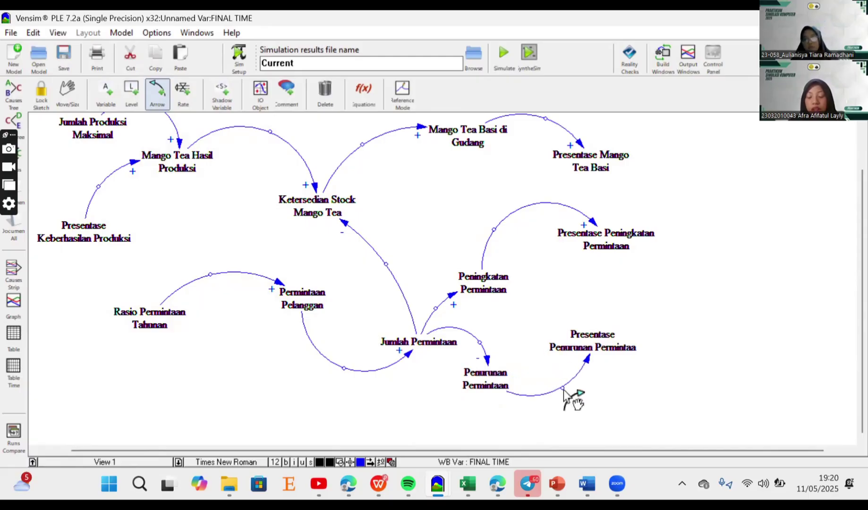
pyautogui.rightClick(587, 358)
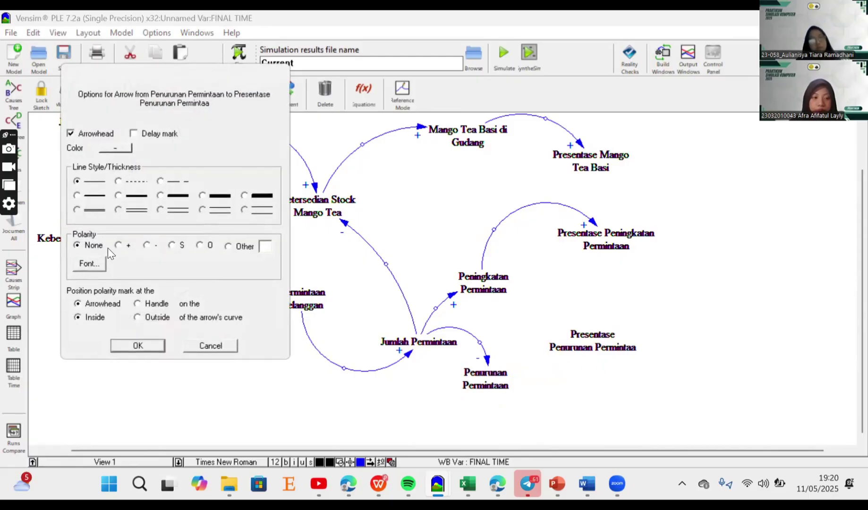
pyautogui.click(138, 346)
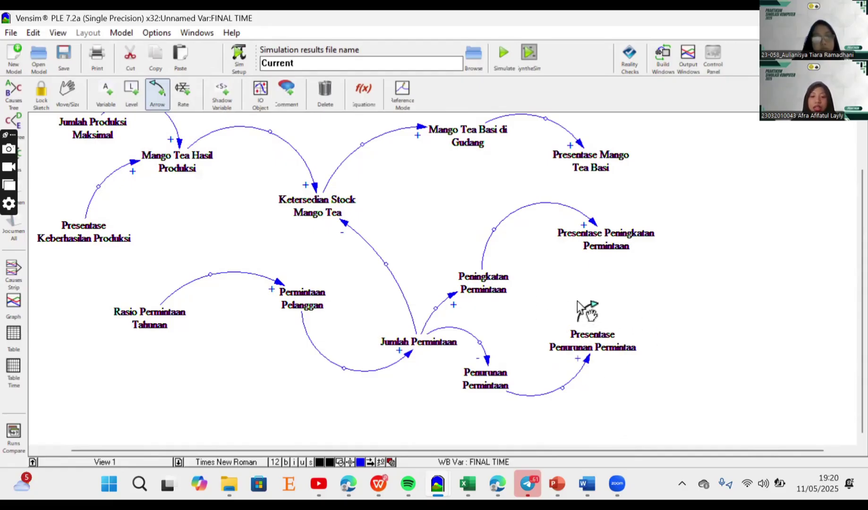
pyautogui.scroll(1, 402, 276)
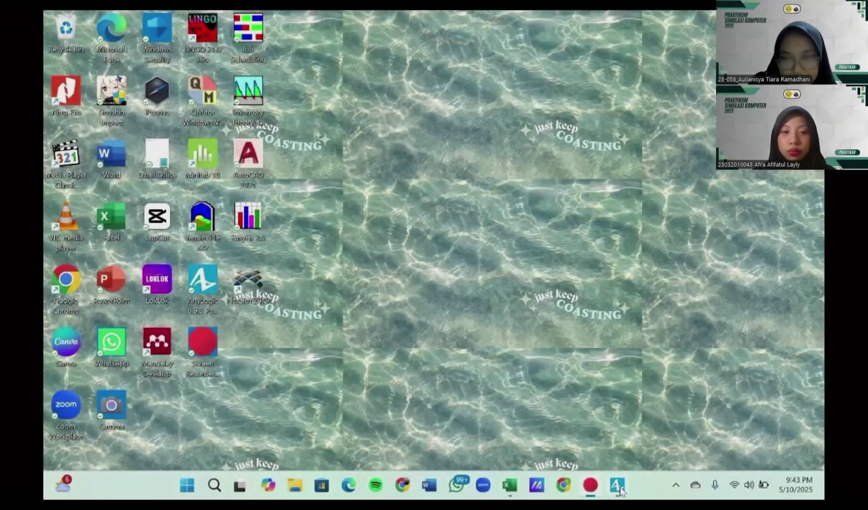
# - Switch to AnyLogic and create a new model named TUGAS BESAR LAB SIKOM with seconds as the model time units
pyautogui.moveTo(622, 478)
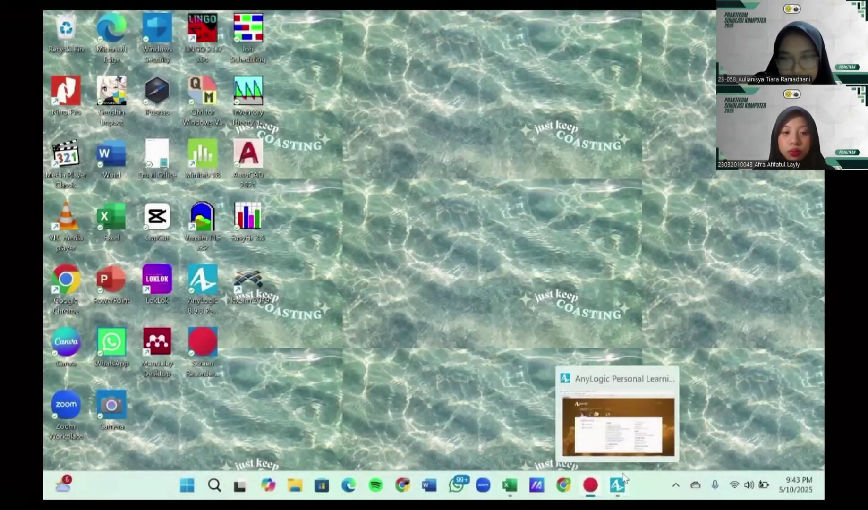
pyautogui.click(629, 423)
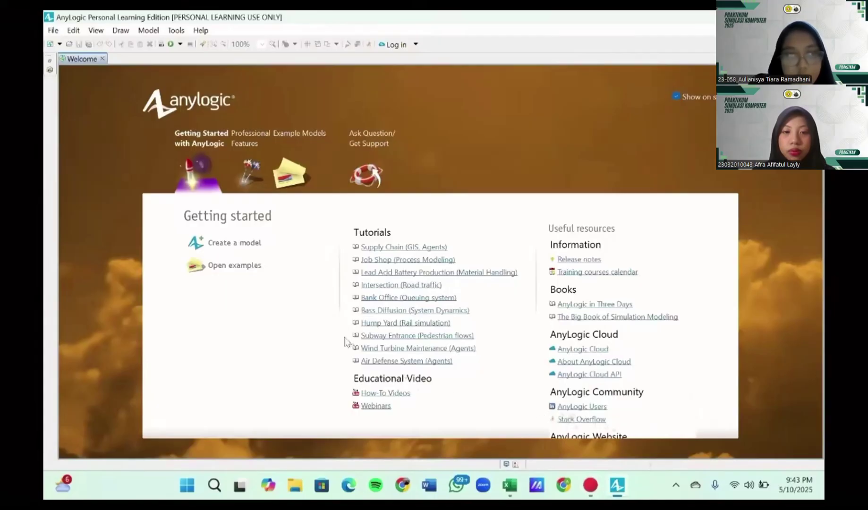
pyautogui.click(248, 242)
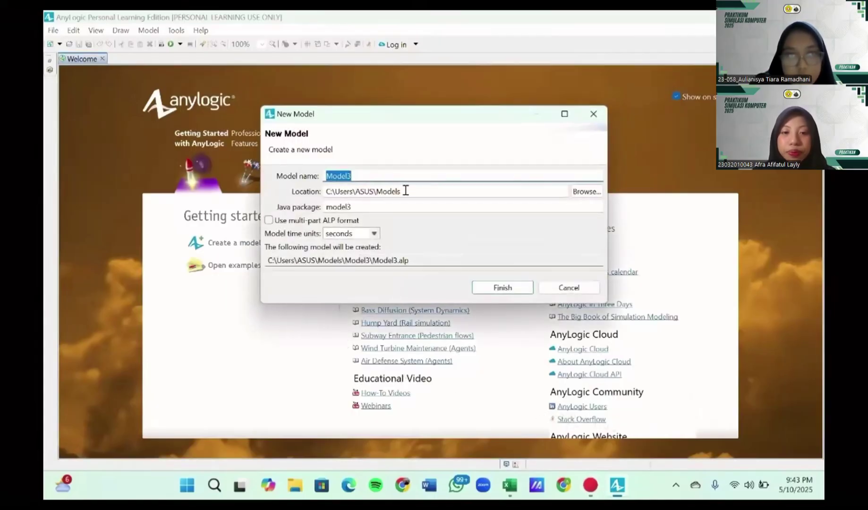
pyautogui.write('TUGAS BE')
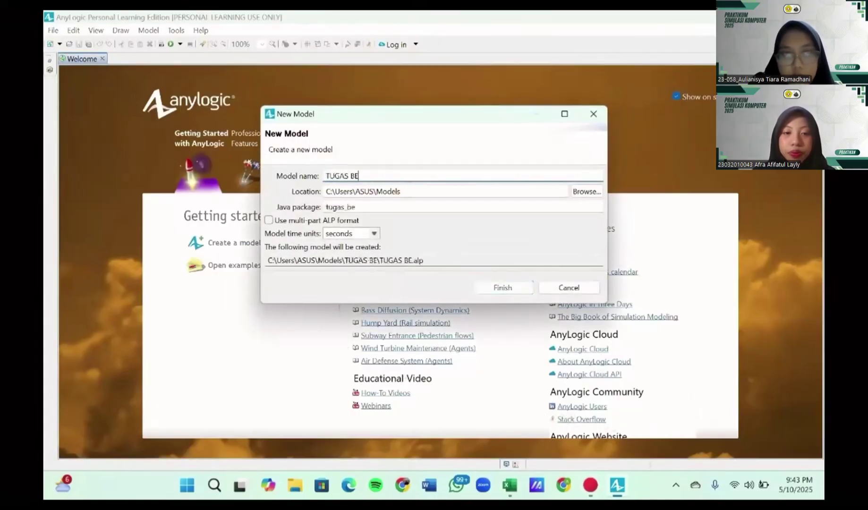
pyautogui.write('SAR LAB SIKOM')
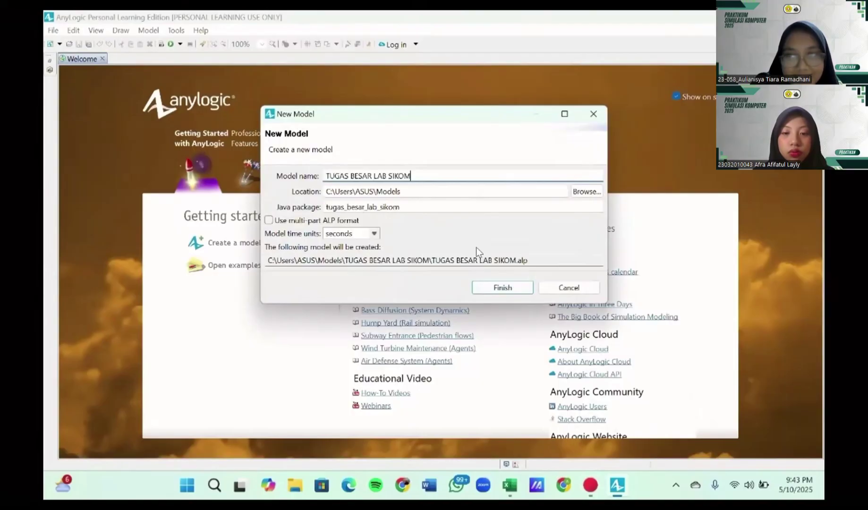
pyautogui.click(504, 288)
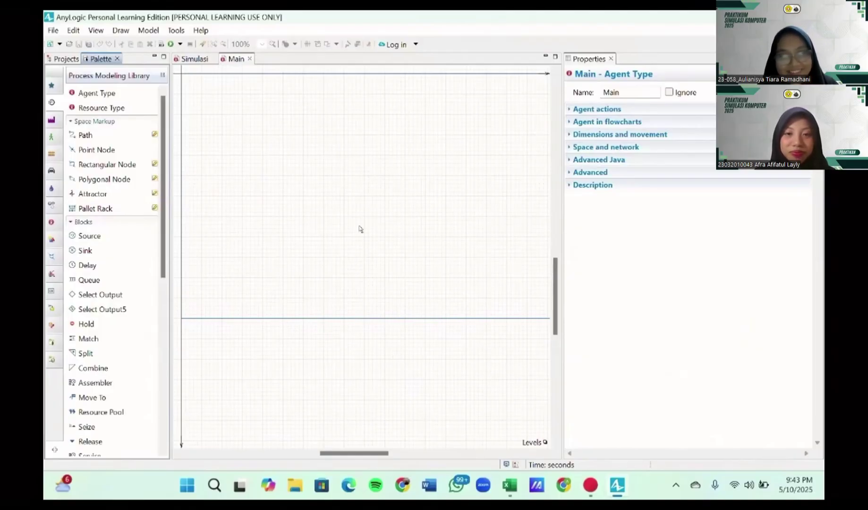
# - In the new model's Simulation experiment, disable skipping the experiment screen and set the run to stop at a specified date
pyautogui.click(65, 58)
pyautogui.click(101, 87)
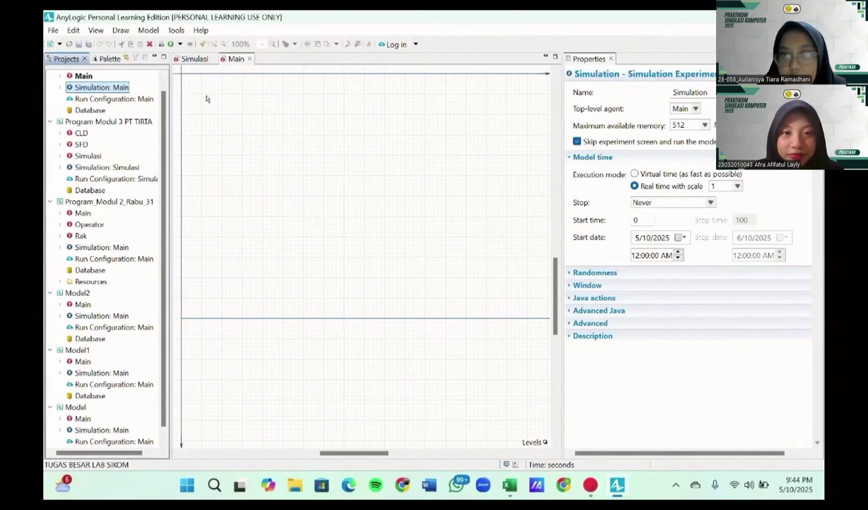
pyautogui.click(577, 142)
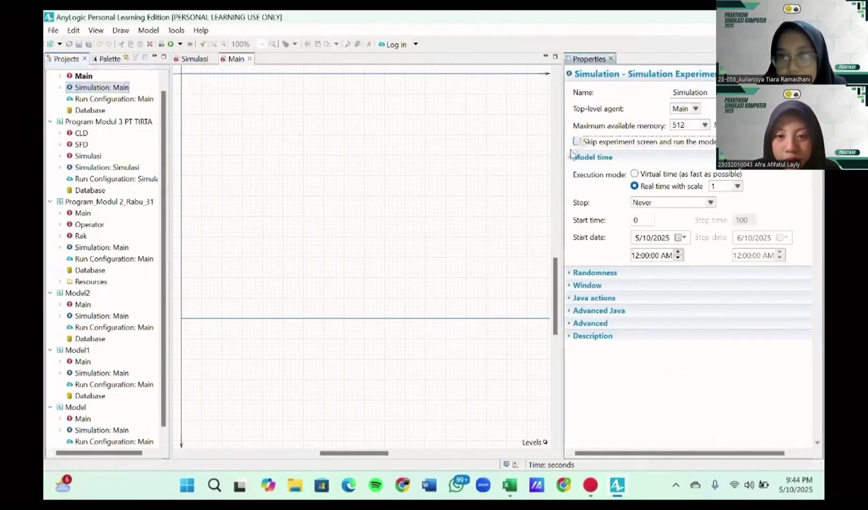
pyautogui.click(710, 203)
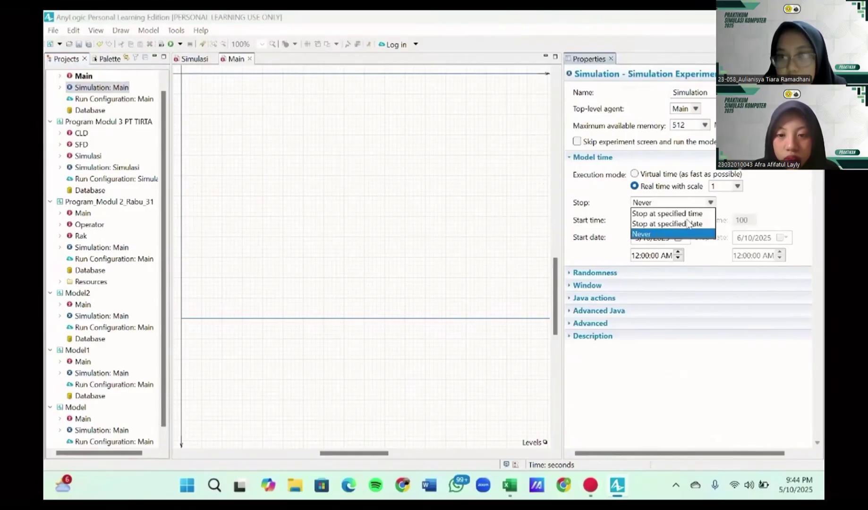
pyautogui.click(688, 224)
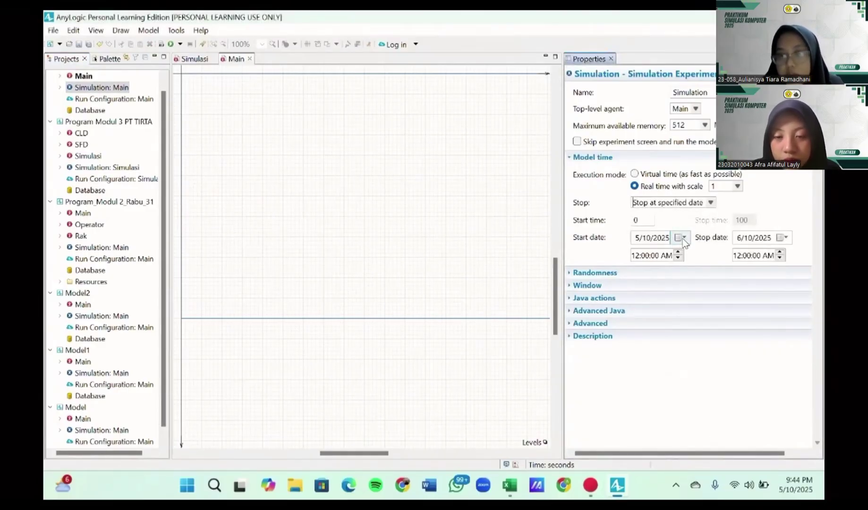
pyautogui.click(677, 258)
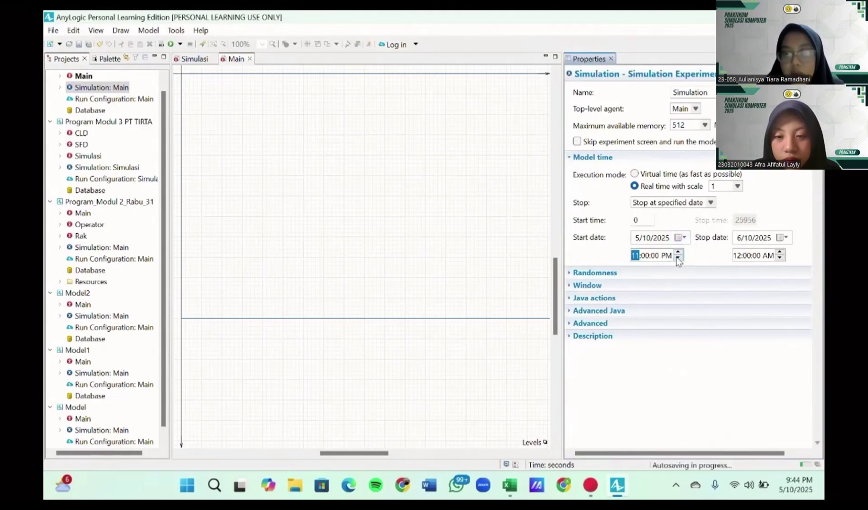
pyautogui.click(678, 258)
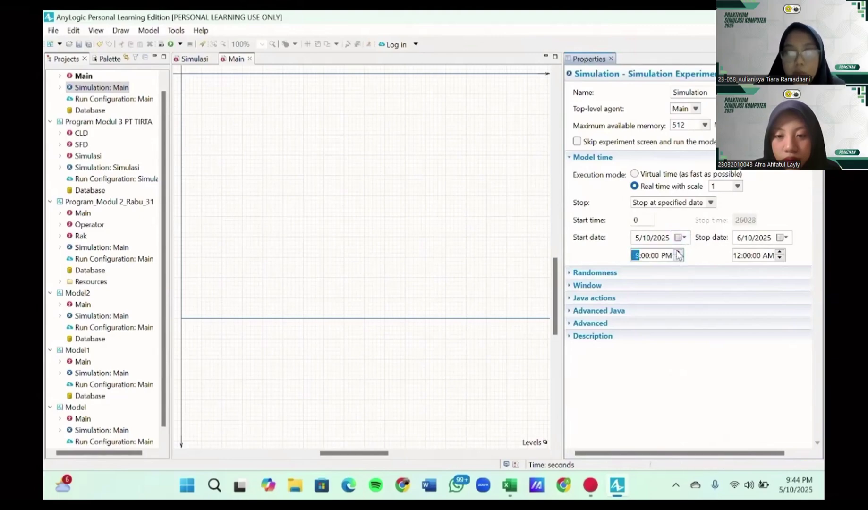
pyautogui.click(679, 255)
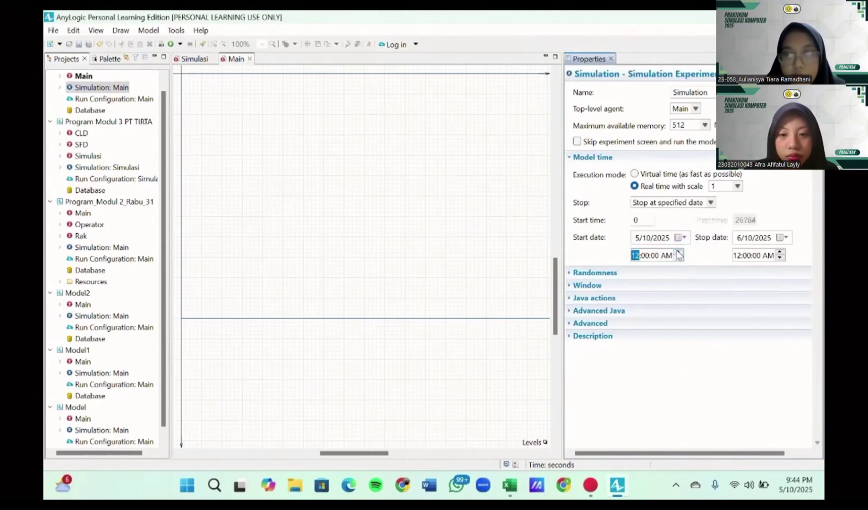
# - Set the simulation's stop time of day to 9:00:00 PM
pyautogui.click(780, 252)
pyautogui.click(780, 252)
pyautogui.click(780, 253)
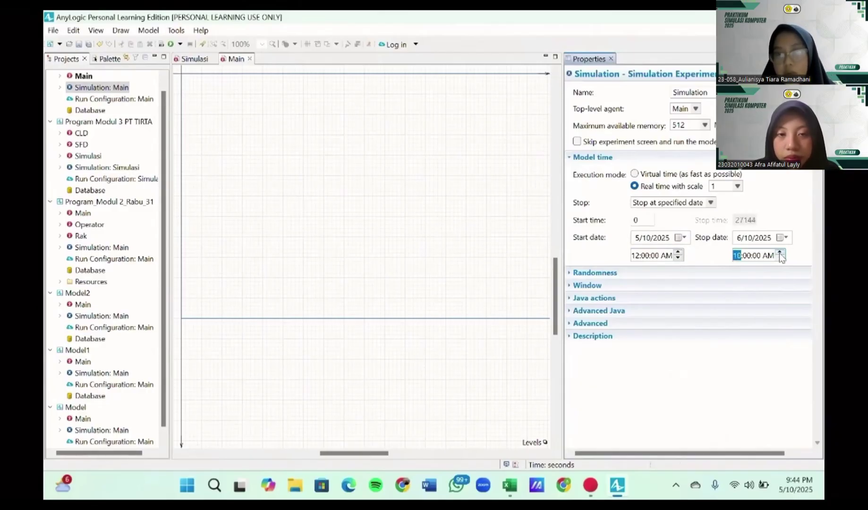
pyautogui.click(779, 258)
pyautogui.click(780, 258)
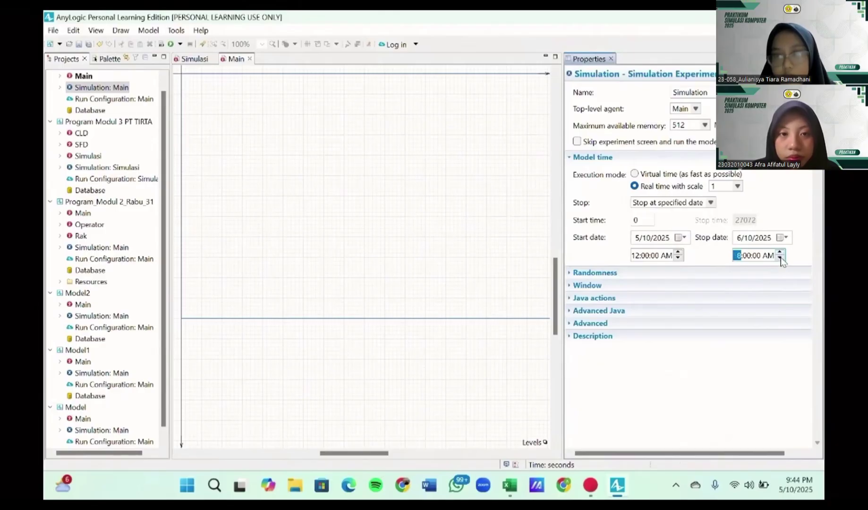
pyautogui.click(780, 257)
pyautogui.click(779, 258)
pyautogui.click(780, 258)
pyautogui.click(780, 258)
pyautogui.click(780, 257)
pyautogui.click(780, 258)
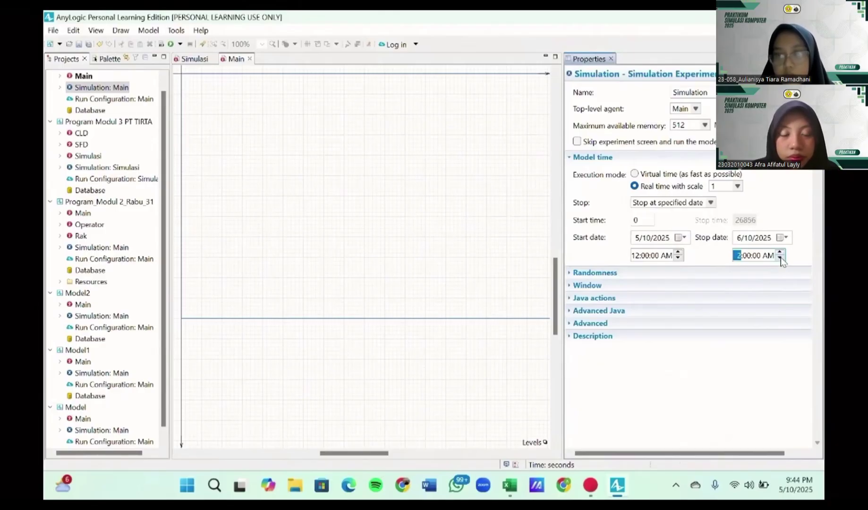
pyautogui.click(780, 258)
pyautogui.click(780, 257)
pyautogui.click(780, 258)
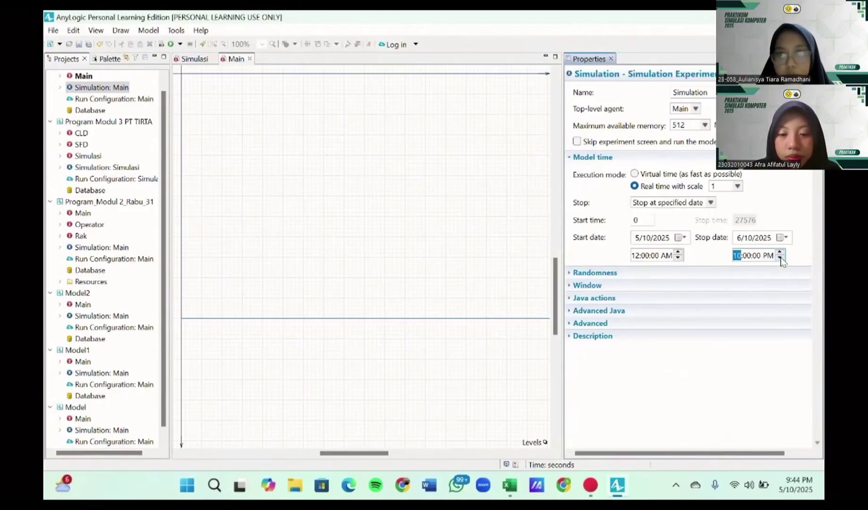
pyautogui.click(780, 257)
# - Set the simulation's stop date to 5/10/2025
pyautogui.click(784, 238)
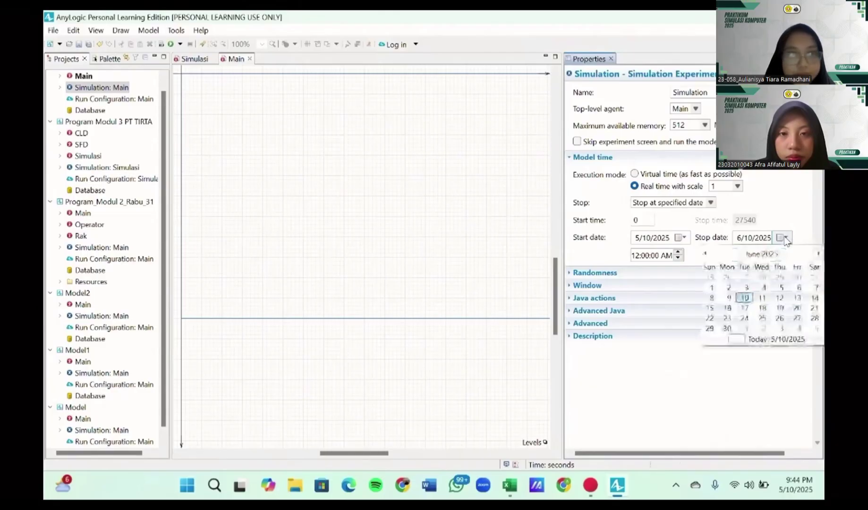
pyautogui.click(782, 288)
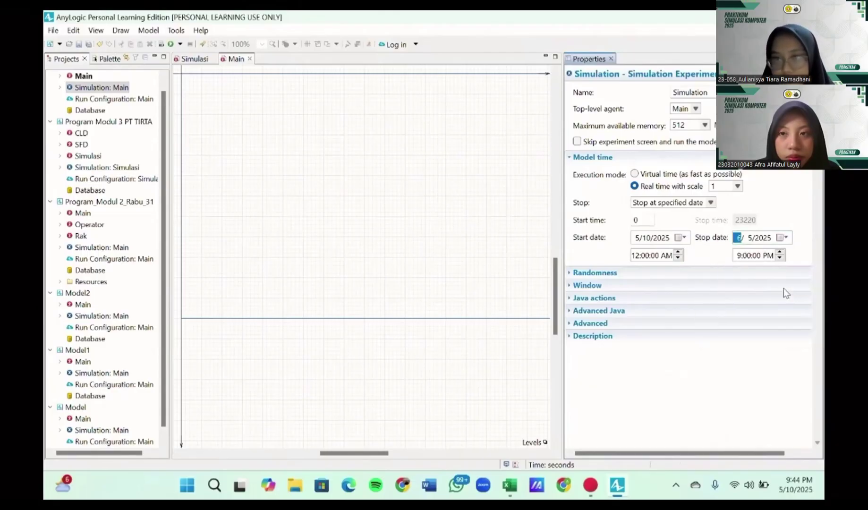
pyautogui.click(786, 238)
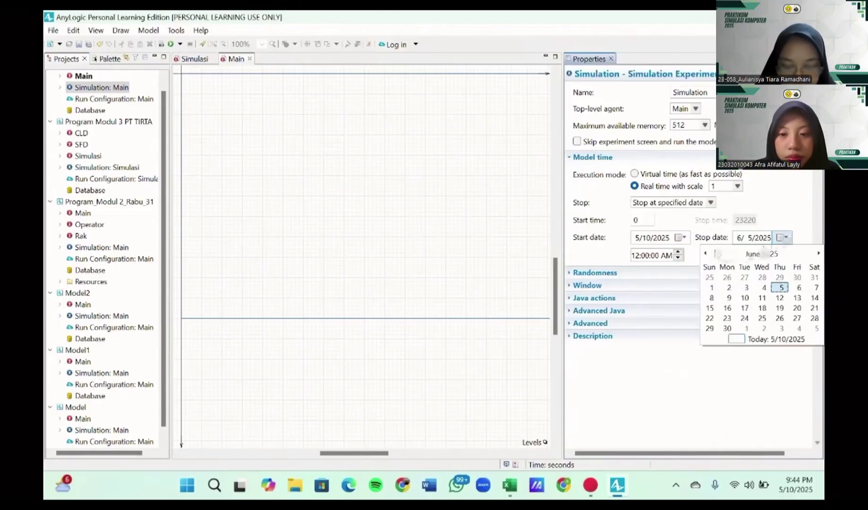
pyautogui.click(705, 253)
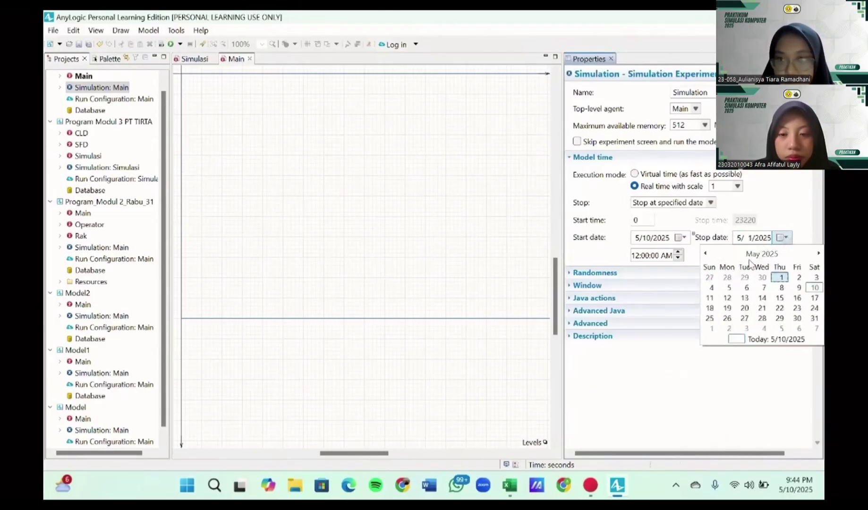
pyautogui.click(815, 287)
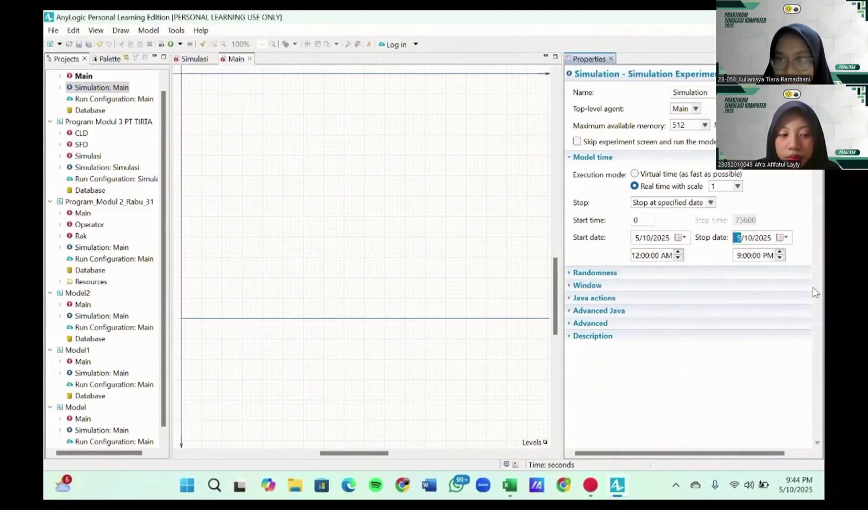
# - Set the simulation's start time of day to 12:00:00 PM
pyautogui.click(678, 252)
pyautogui.click(678, 252)
pyautogui.click(677, 252)
pyautogui.click(677, 251)
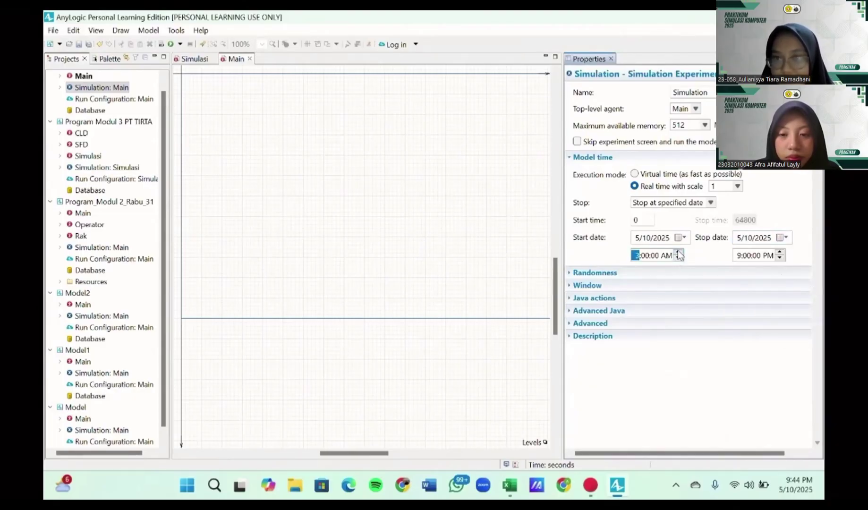
pyautogui.click(677, 252)
pyautogui.click(678, 251)
pyautogui.click(678, 253)
pyautogui.click(678, 253)
pyautogui.click(679, 253)
pyautogui.click(678, 253)
pyautogui.click(678, 252)
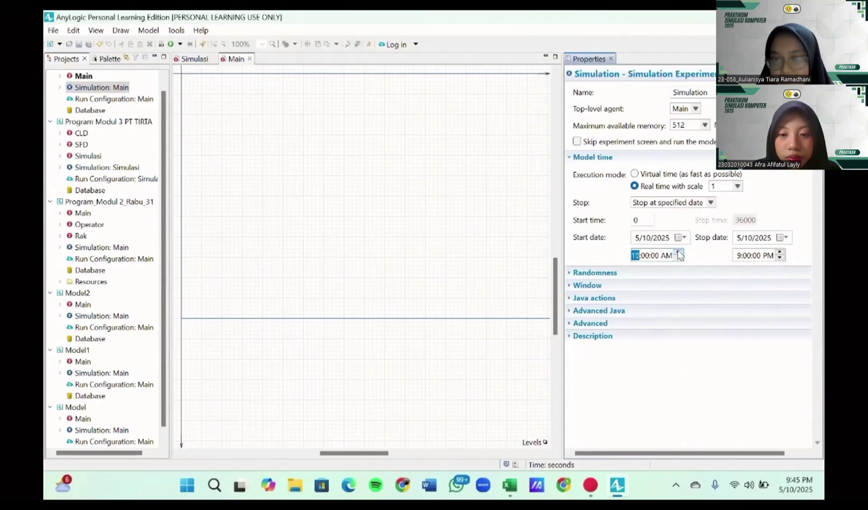
pyautogui.click(678, 252)
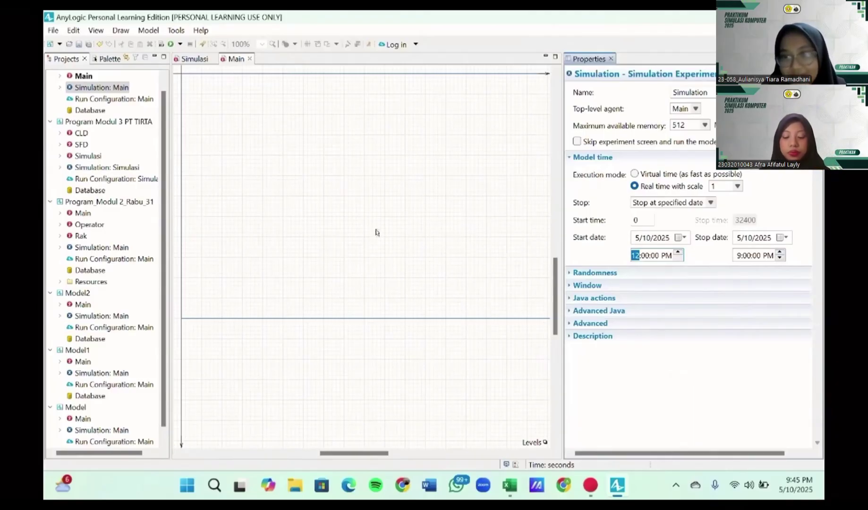
# - Add a new agent type to Main, created from scratch and named MangoTea
pyautogui.click(110, 59)
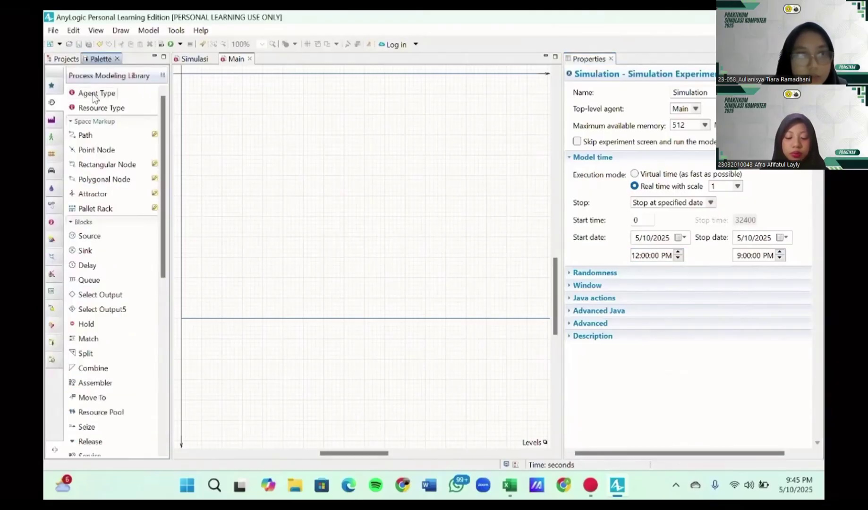
pyautogui.moveTo(94, 98); pyautogui.dragTo(194, 93)
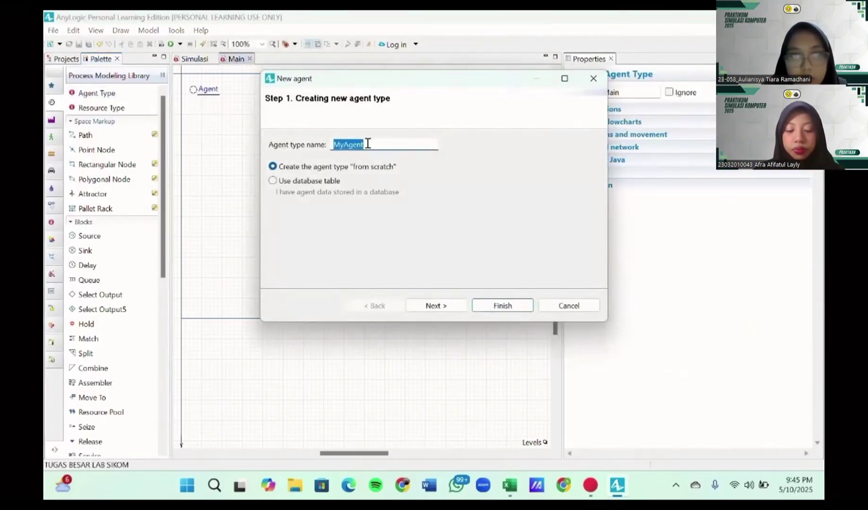
pyautogui.press('BackSpace')
pyautogui.write('M')
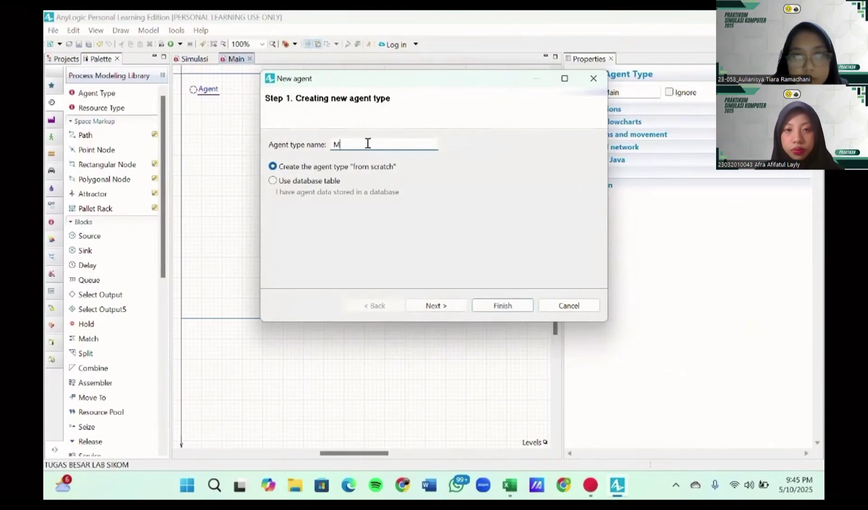
pyautogui.write('ango Tea')
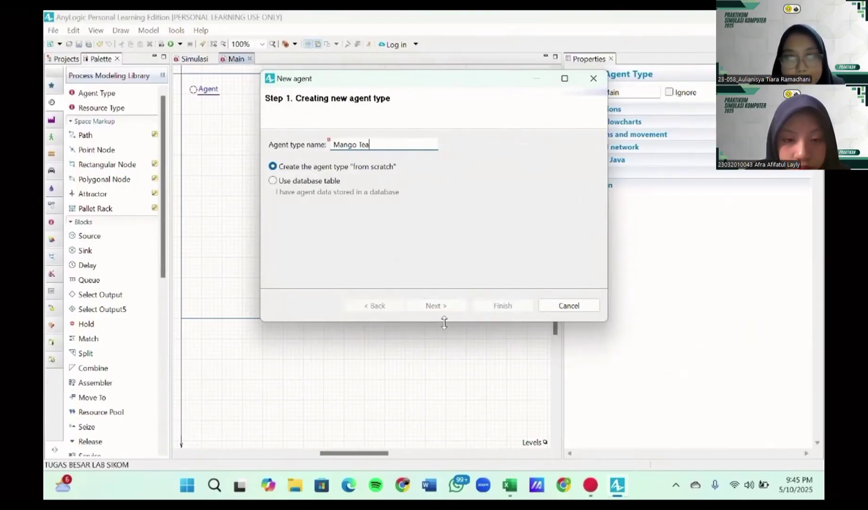
pyautogui.click(359, 145)
pyautogui.press('BackSpace')
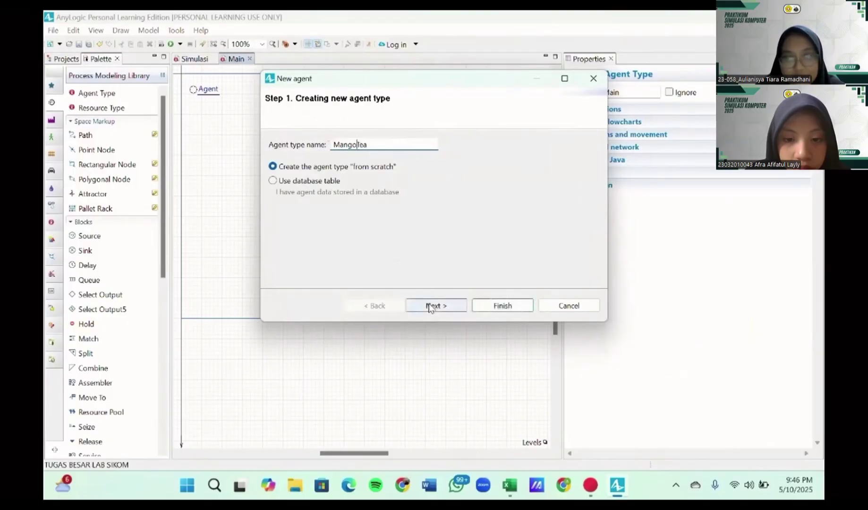
pyautogui.click(430, 306)
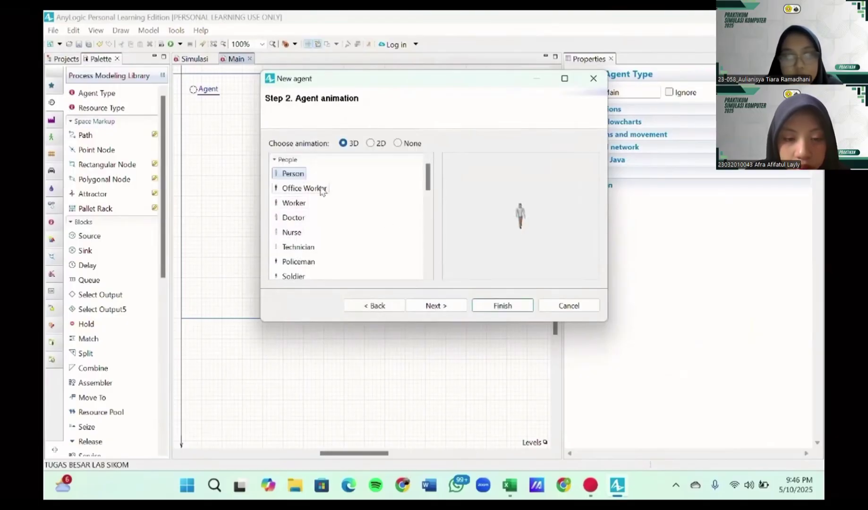
# - Choose the 3D Box 1 Open animation for the MangoTea agent type and finish creating it
pyautogui.scroll(-10, 296, 253)
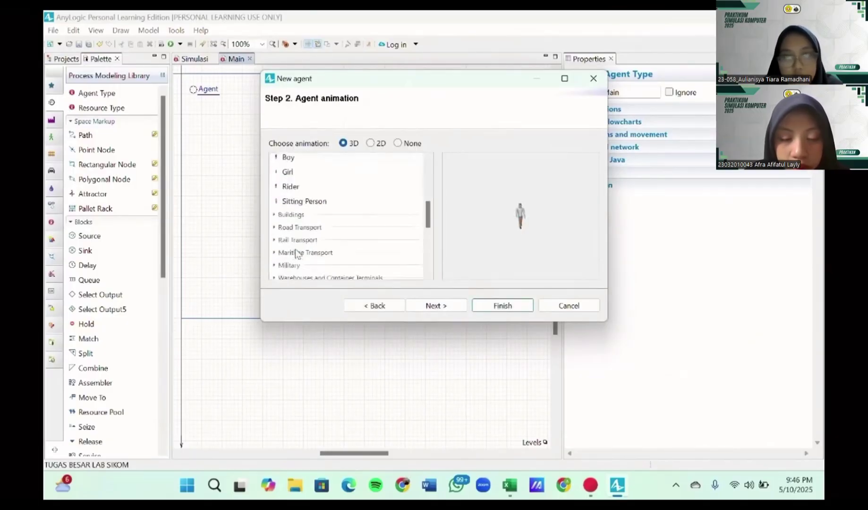
pyautogui.doubleClick(289, 210)
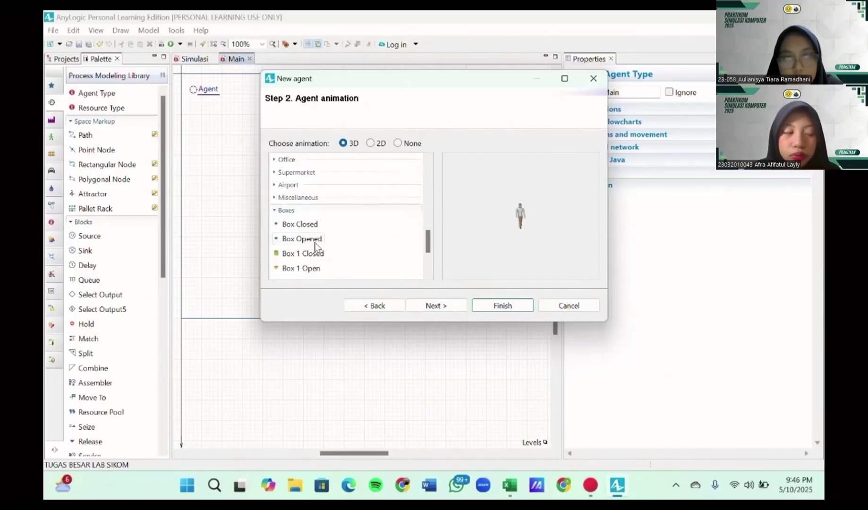
pyautogui.click(310, 267)
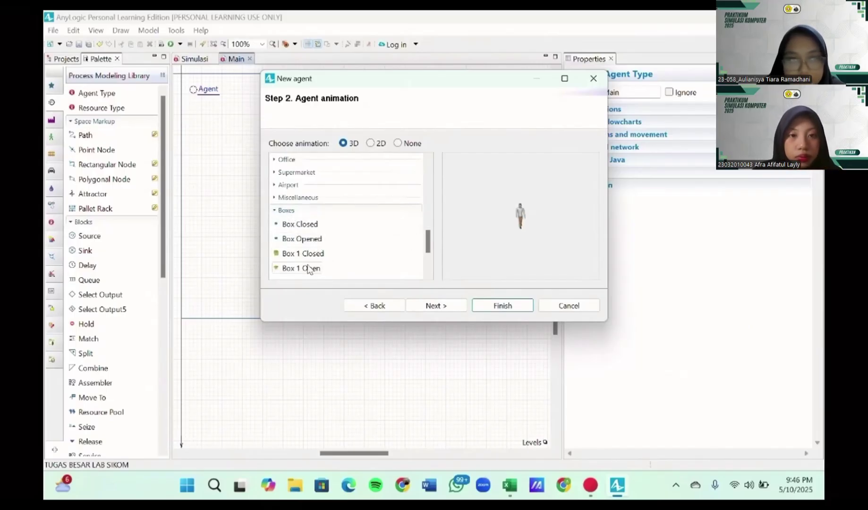
pyautogui.click(501, 305)
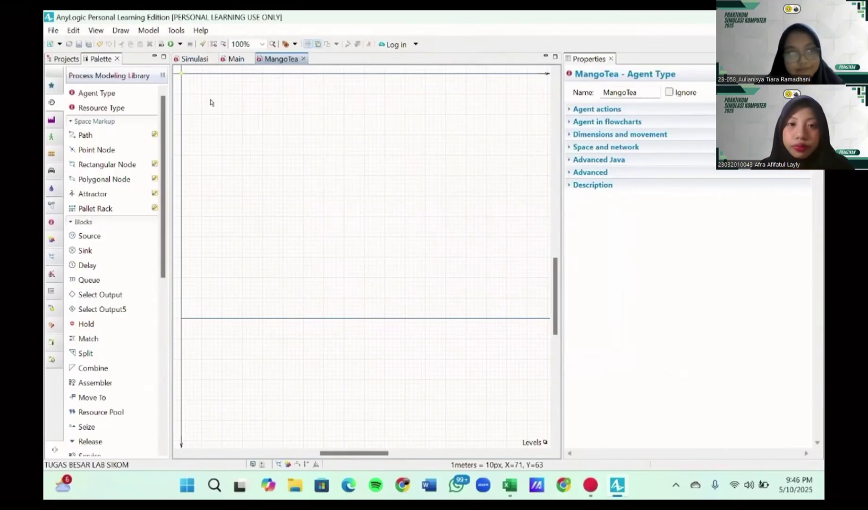
# - Add a new agent type to Main, created from scratch and named Operator, with the 3D Office Worker animation
pyautogui.click(65, 58)
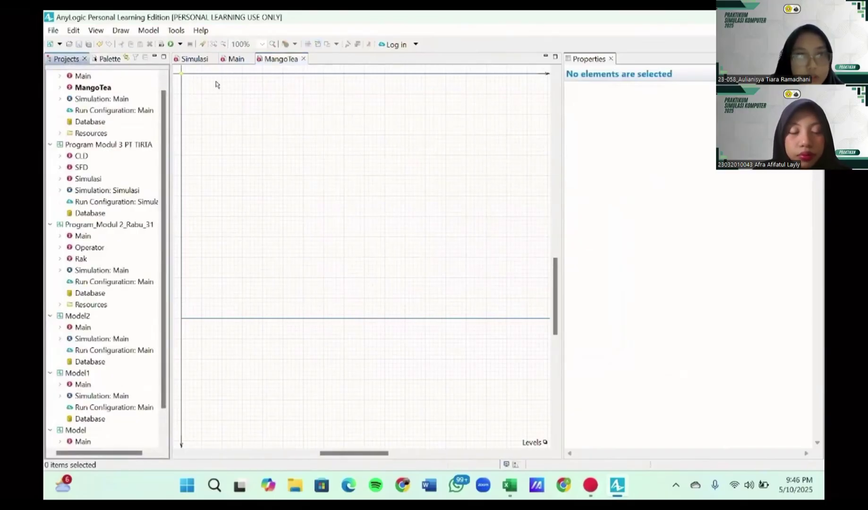
pyautogui.click(235, 58)
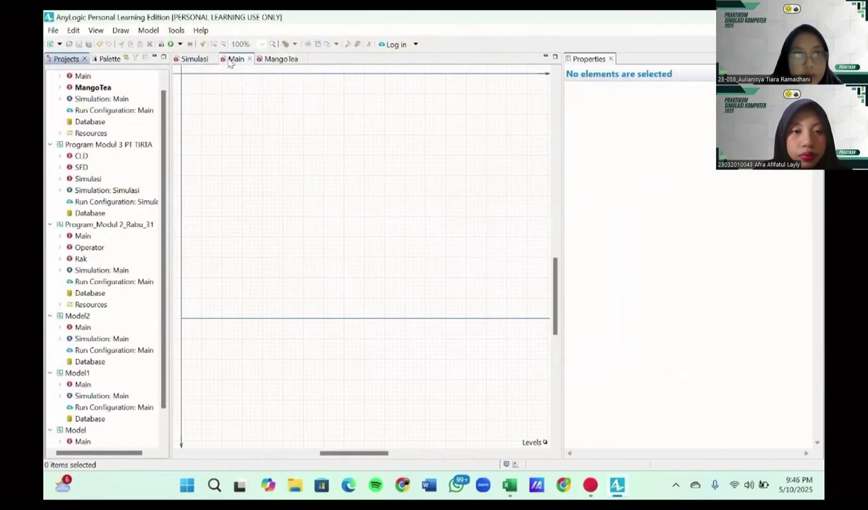
pyautogui.click(110, 59)
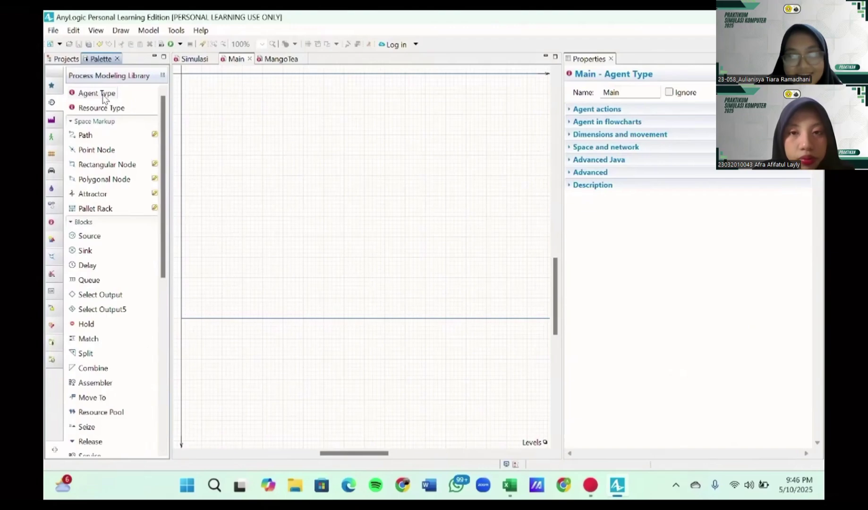
pyautogui.moveTo(103, 98); pyautogui.dragTo(194, 93)
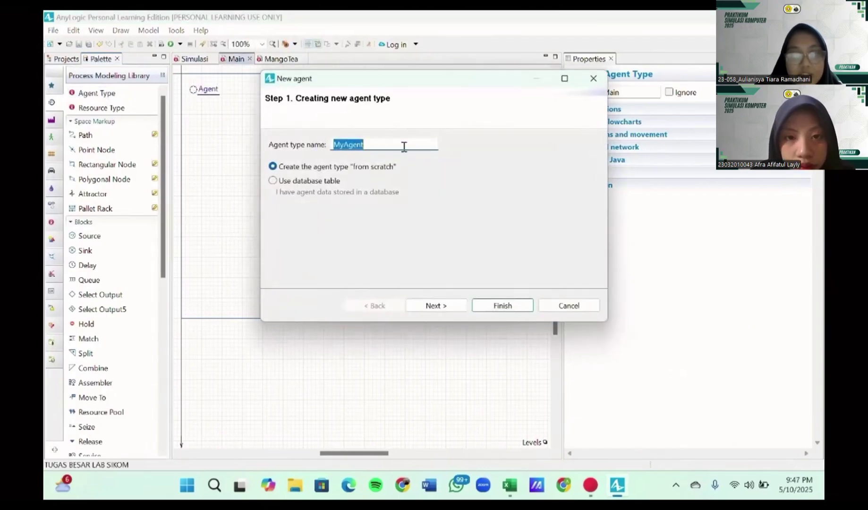
pyautogui.write('Operator')
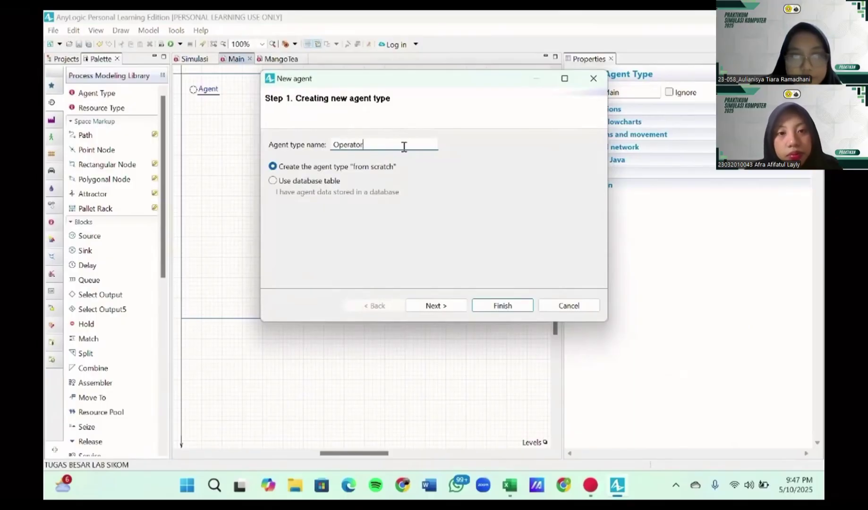
pyautogui.click(434, 306)
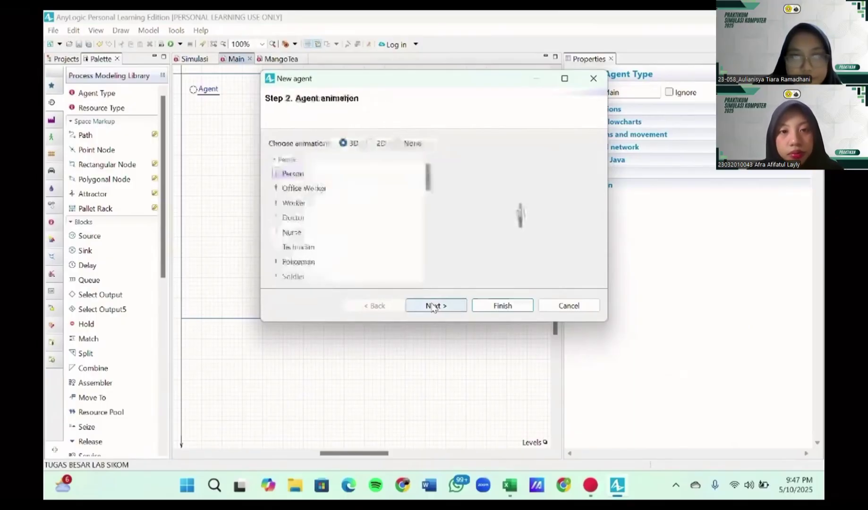
pyautogui.click(306, 190)
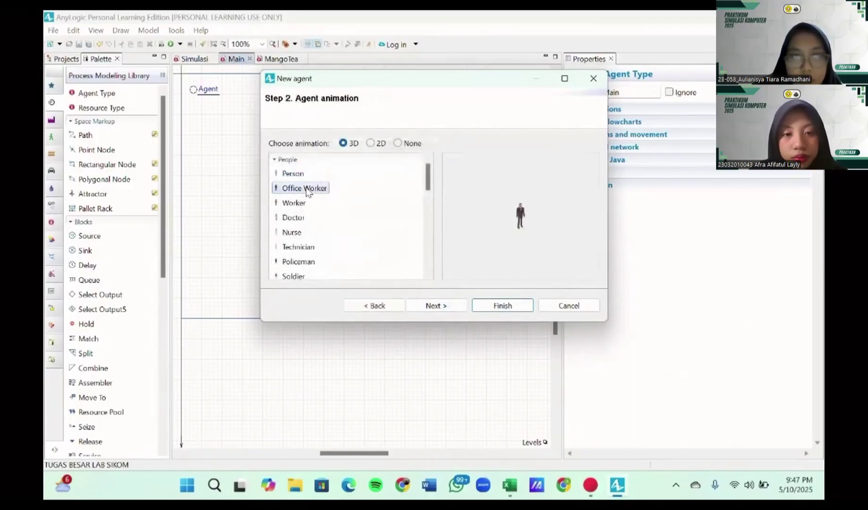
pyautogui.click(480, 309)
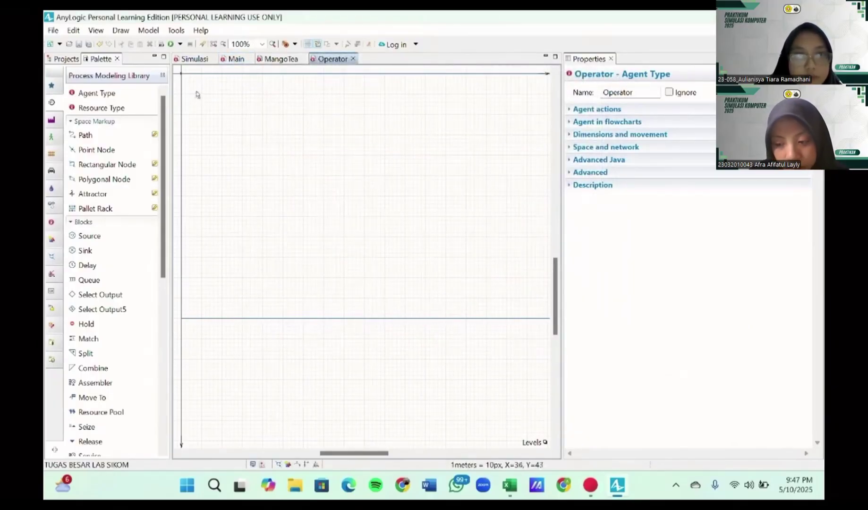
# - Add a Schedule block near the origin of Main and name it istirahat
pyautogui.click(231, 60)
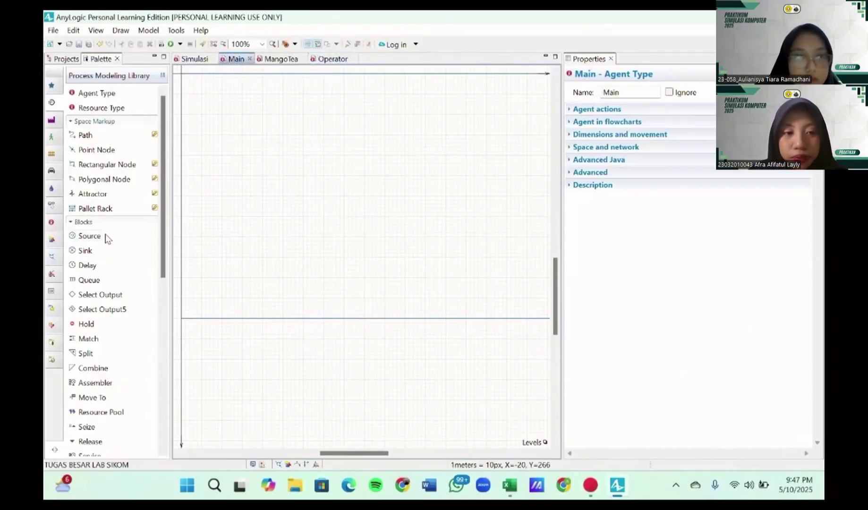
pyautogui.scroll(-3, 104, 378)
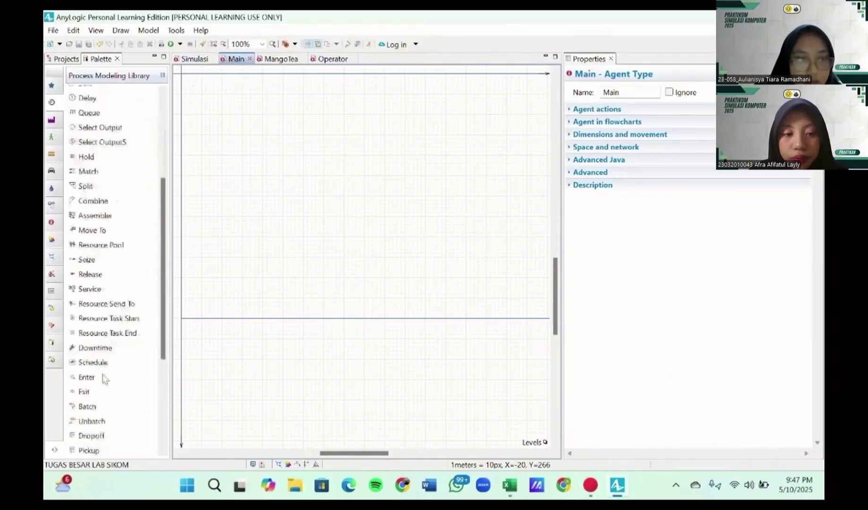
pyautogui.moveTo(99, 362); pyautogui.dragTo(196, 96)
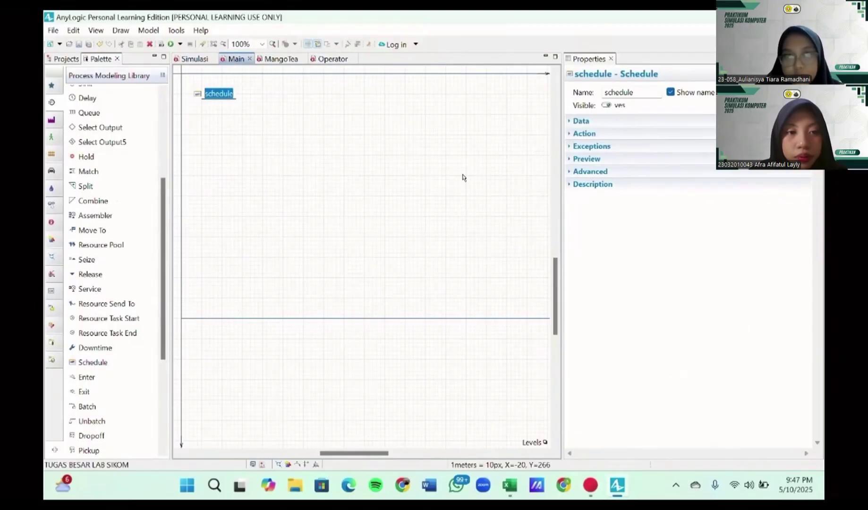
pyautogui.click(635, 92)
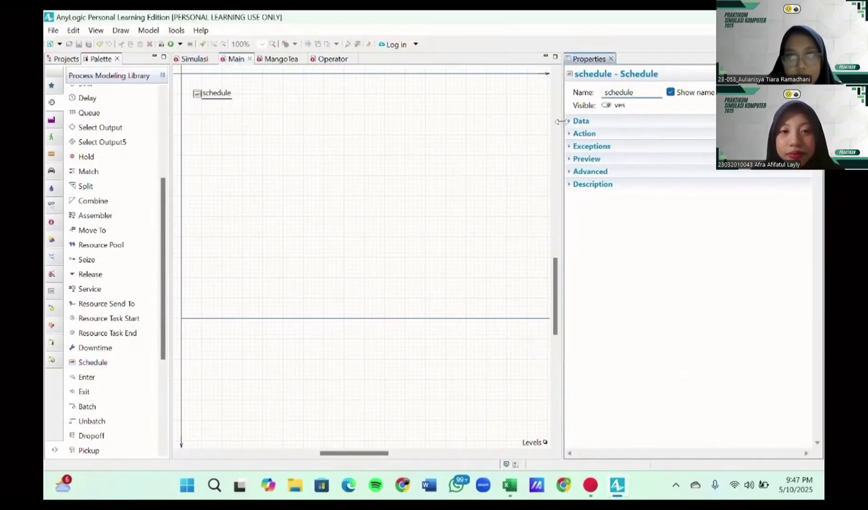
pyautogui.hotkey('ctrl', 'a')
pyautogui.press('BackSpace')
pyautogui.write('istirahat')
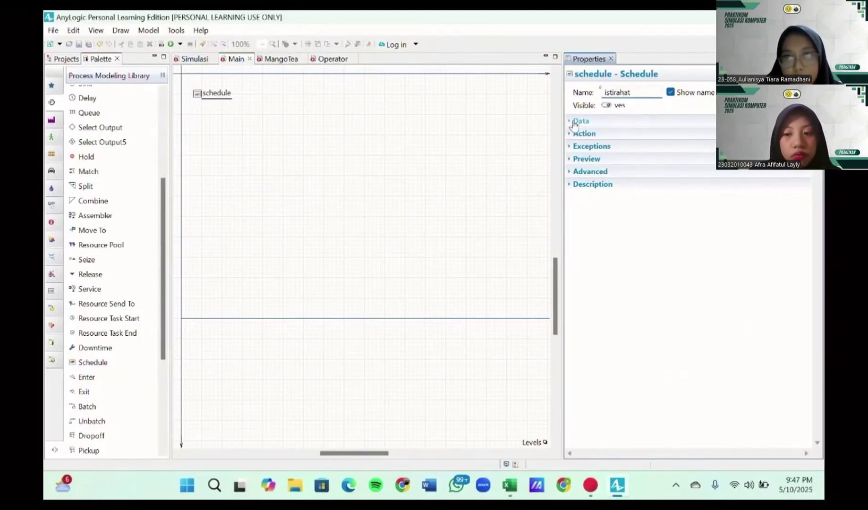
# - Add a weekly interval to the istirahat schedule and enable it for all days, Sunday through Saturday
pyautogui.click(575, 122)
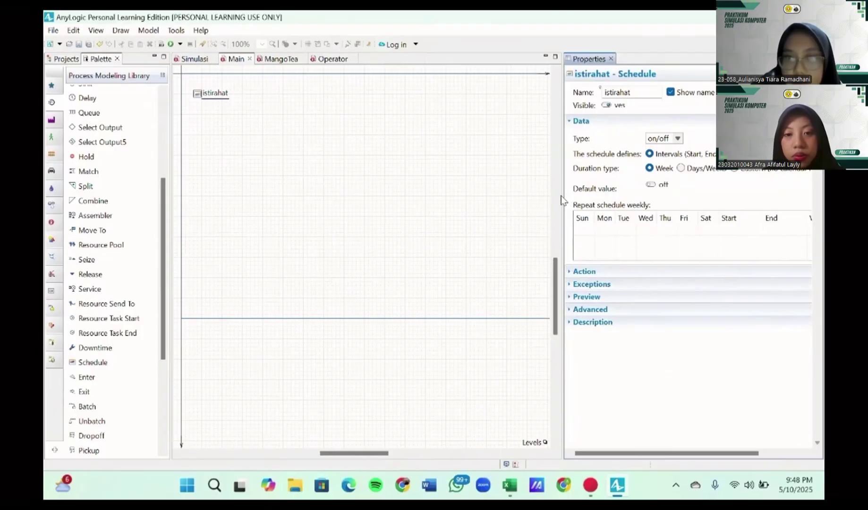
pyautogui.moveTo(561, 197); pyautogui.dragTo(501, 211)
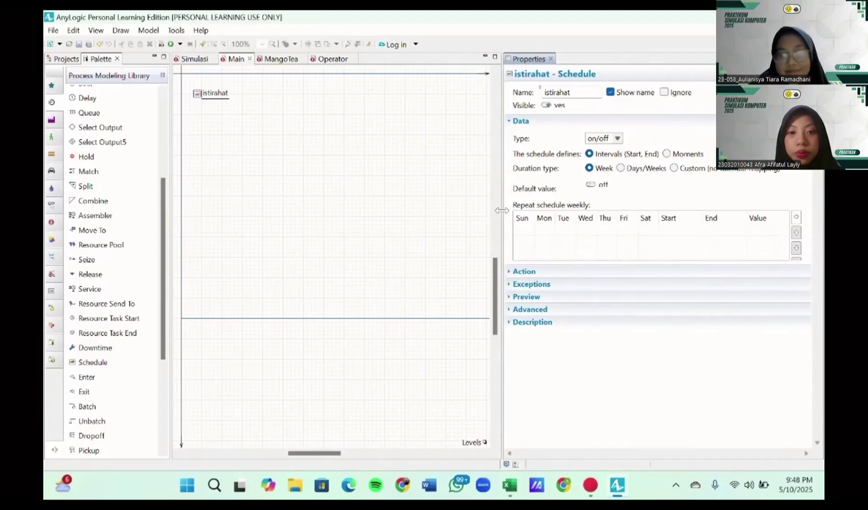
pyautogui.click(796, 217)
pyautogui.click(524, 230)
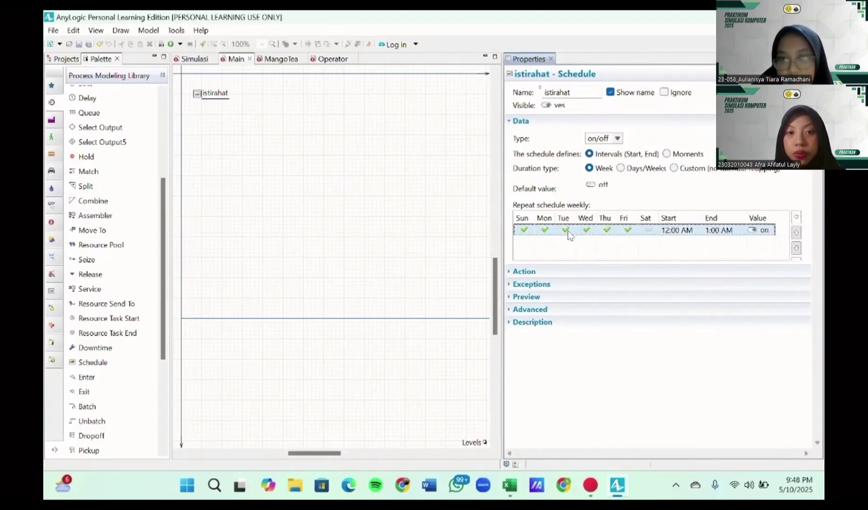
pyautogui.click(655, 230)
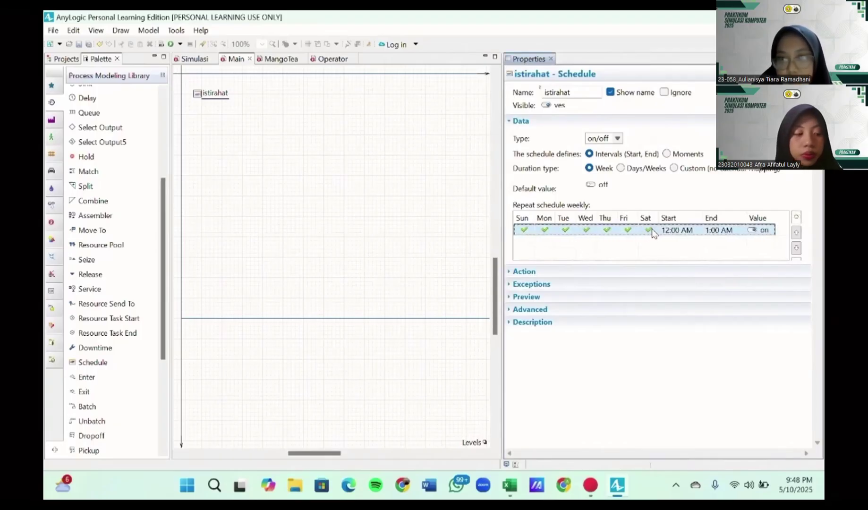
# - Set the start time of the istirahat interval to 4:00 PM
pyautogui.click(697, 231)
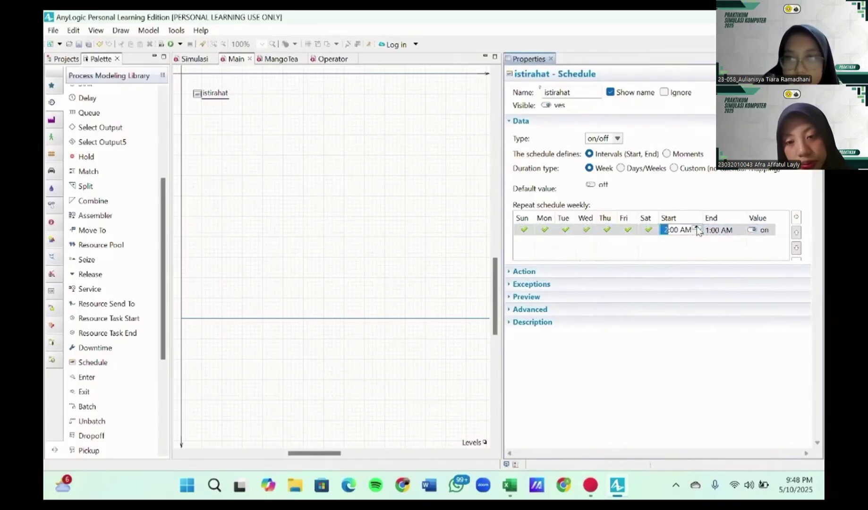
pyautogui.click(697, 227)
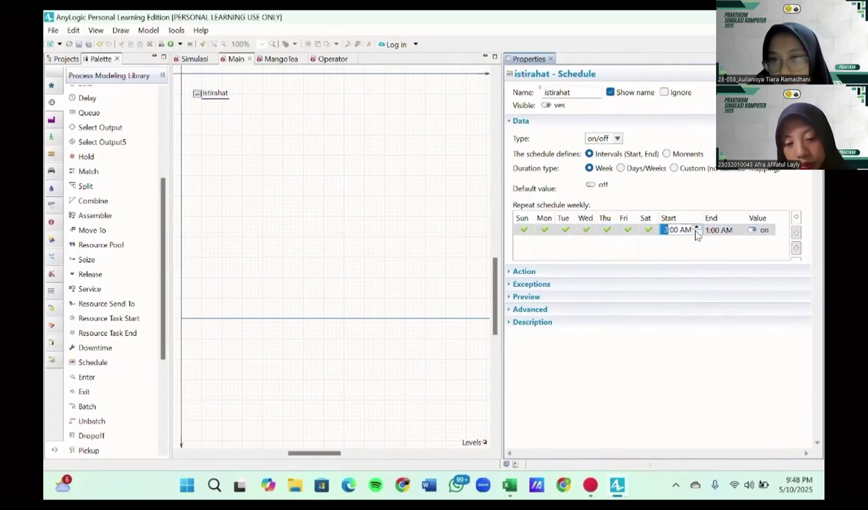
pyautogui.click(697, 233)
pyautogui.click(696, 233)
pyautogui.click(697, 233)
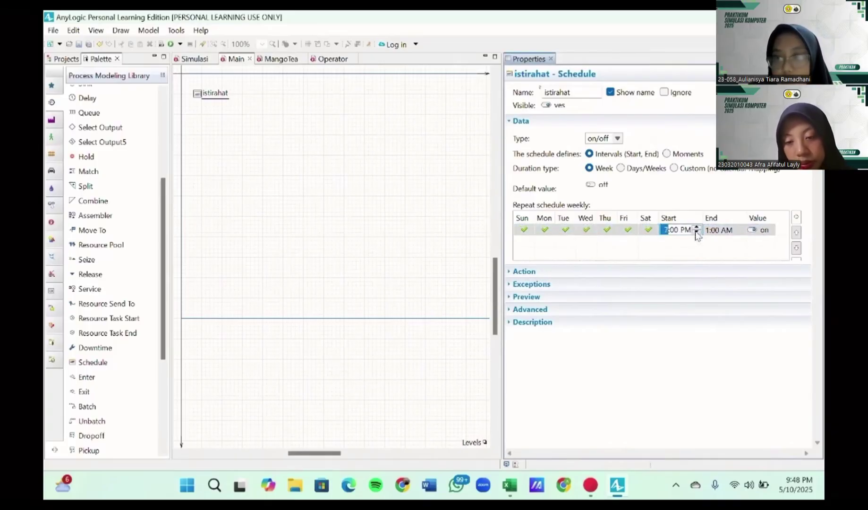
# - Set the end time of the istirahat interval to 5:00 PM
pyautogui.click(719, 230)
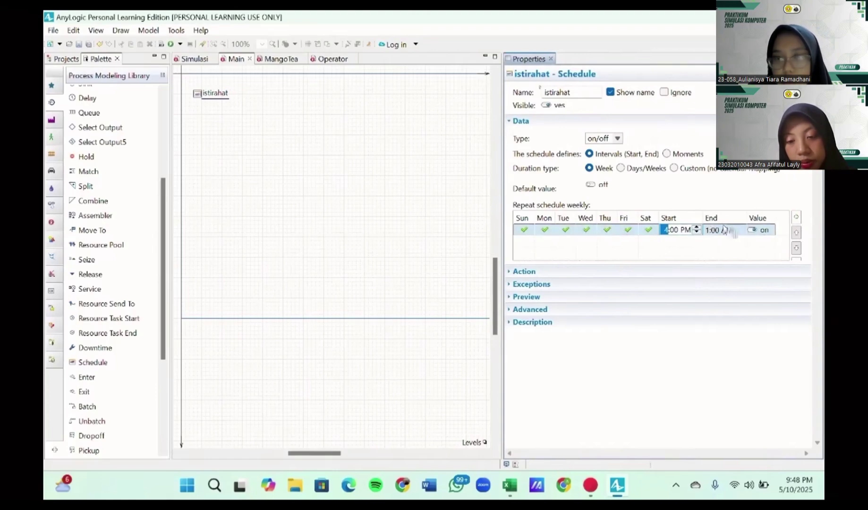
pyautogui.click(741, 233)
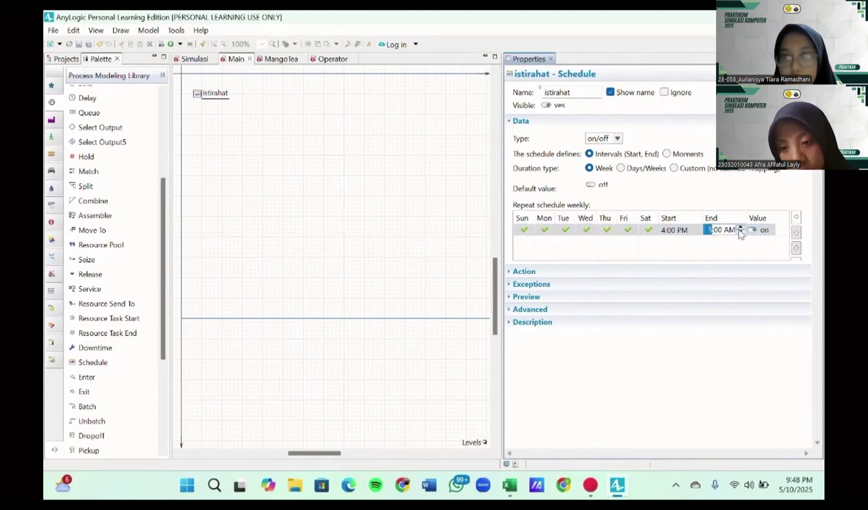
pyautogui.click(740, 229)
pyautogui.click(740, 228)
pyautogui.click(740, 229)
pyautogui.click(740, 228)
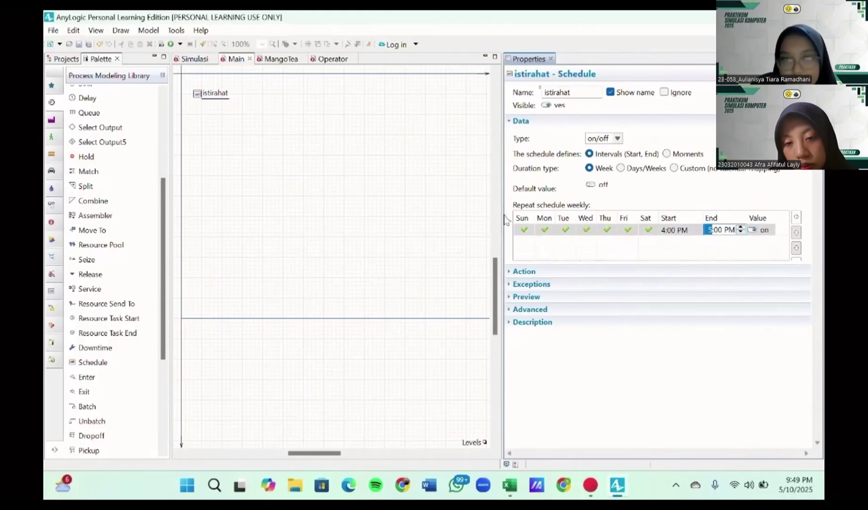
pyautogui.moveTo(501, 215); pyautogui.dragTo(572, 222)
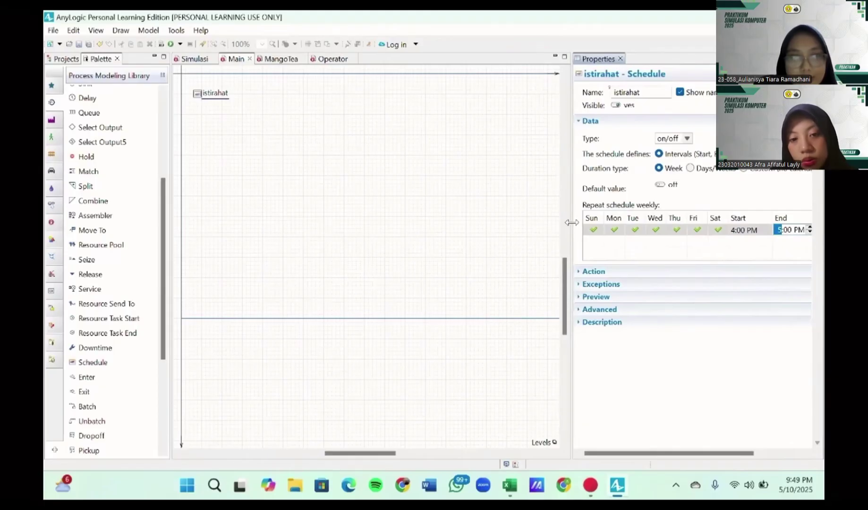
# - Add a Source block below the istirahat schedule, name it Bahan_Baku_Datang, and centre its label above the block
pyautogui.moveTo(89, 265)
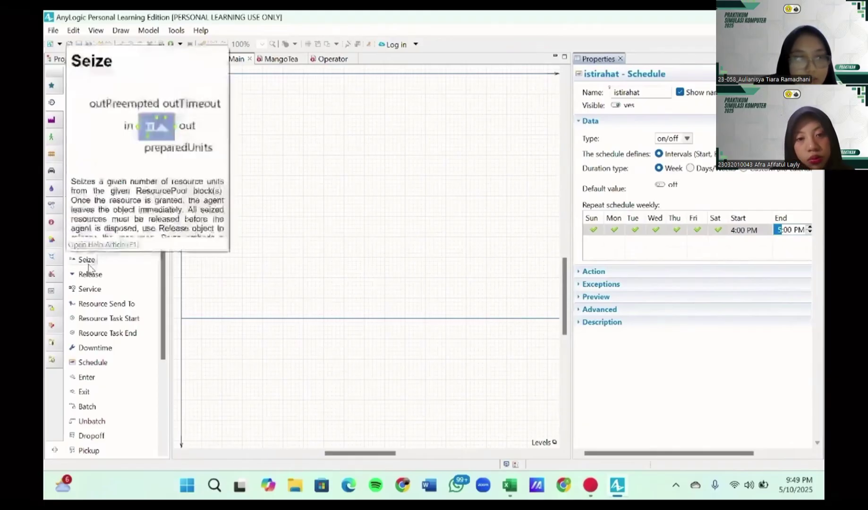
pyautogui.scroll(4, 101, 316)
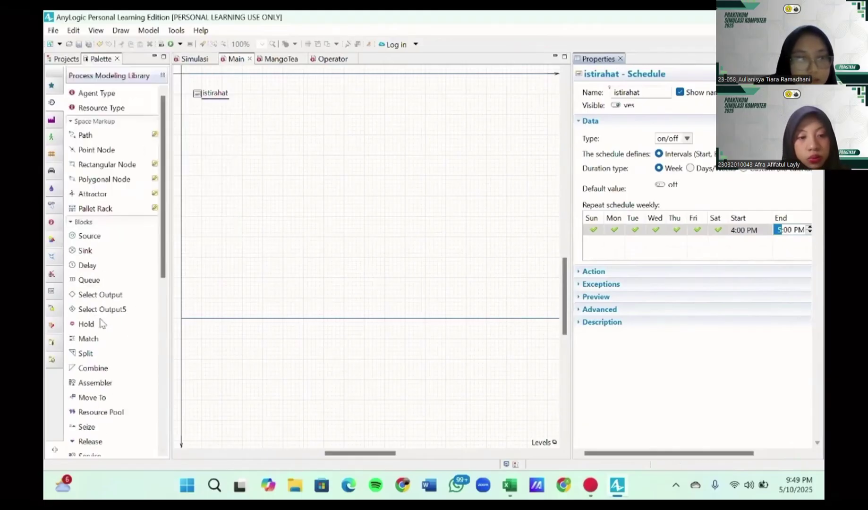
pyautogui.moveTo(100, 233); pyautogui.dragTo(221, 130)
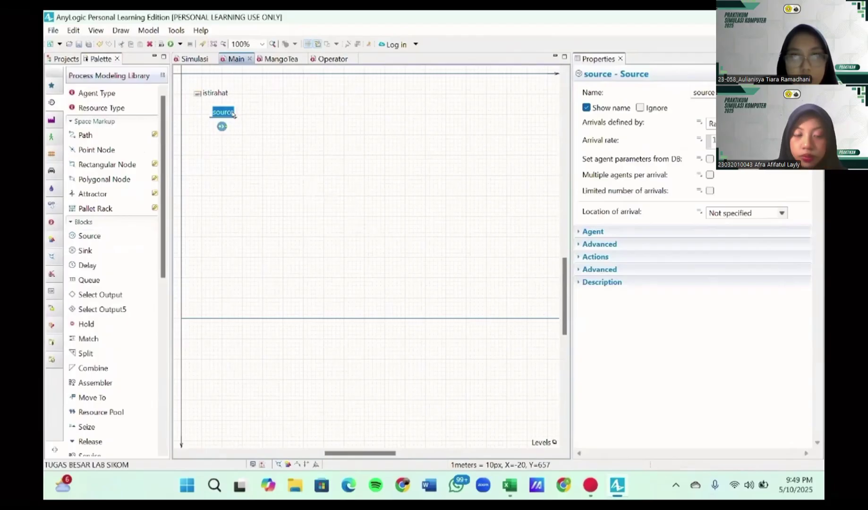
pyautogui.write('Bahan')
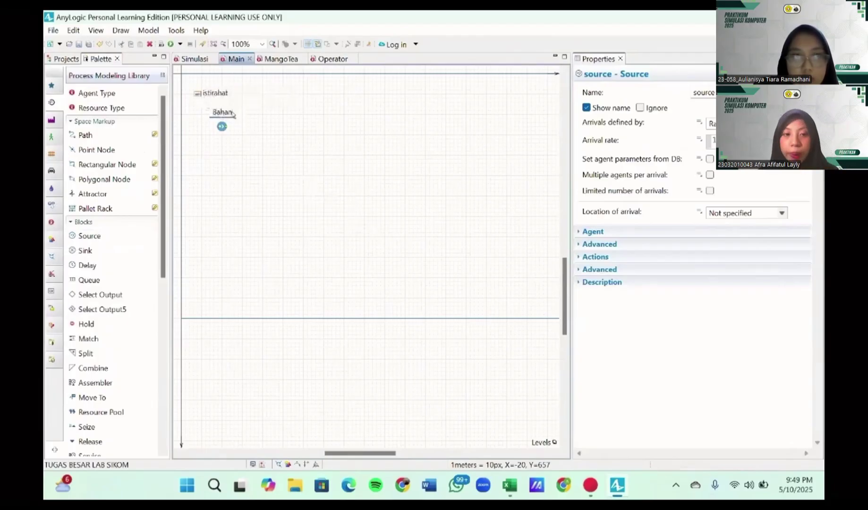
pyautogui.write(' Baku')
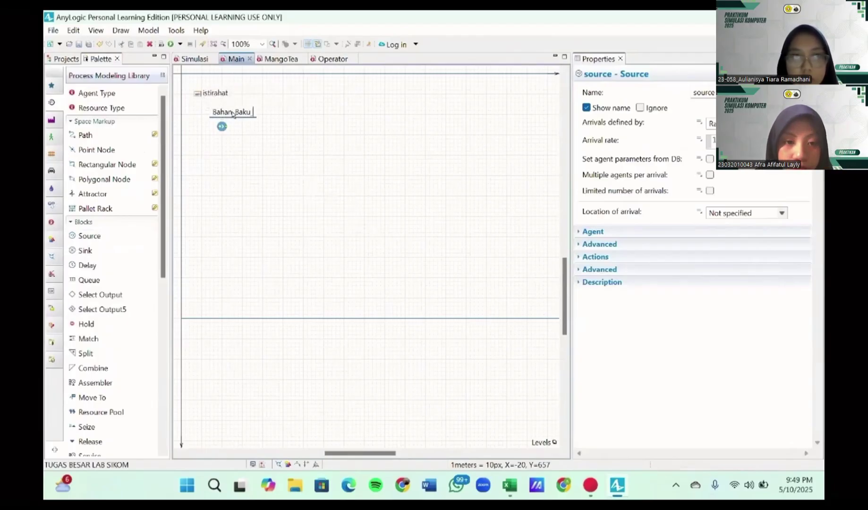
pyautogui.write(' Datang')
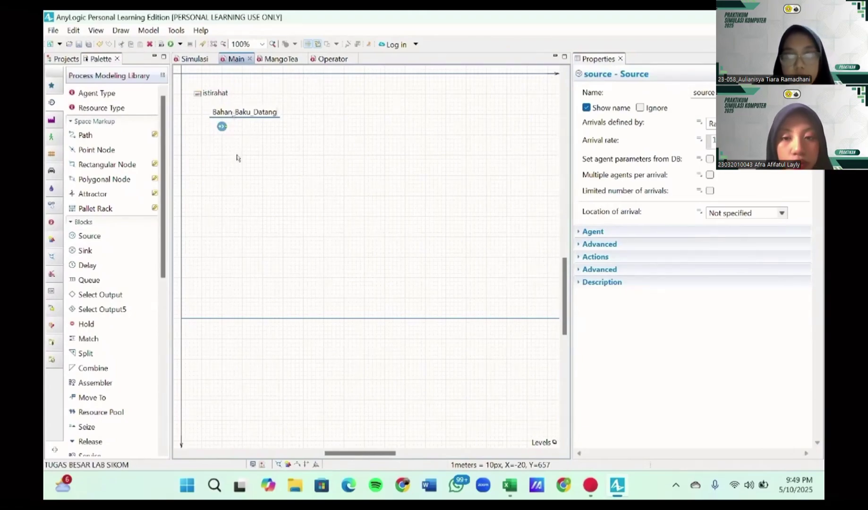
pyautogui.press('Return')
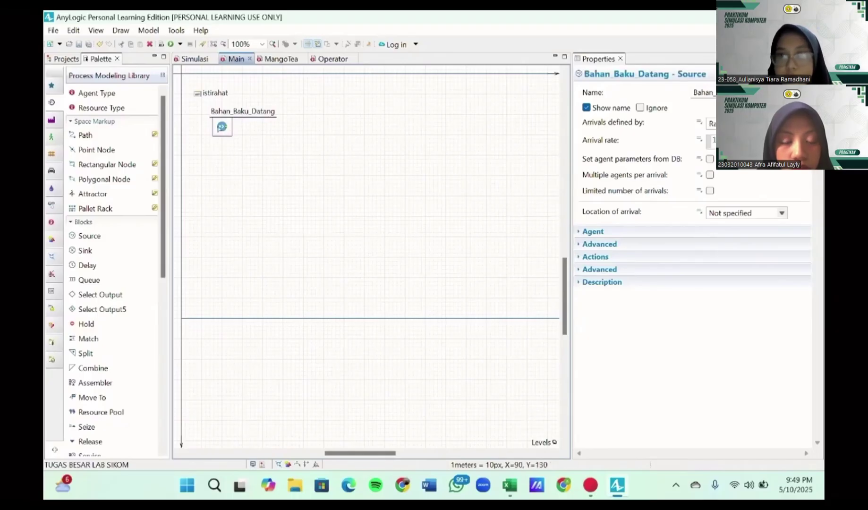
pyautogui.moveTo(265, 112); pyautogui.dragTo(250, 110)
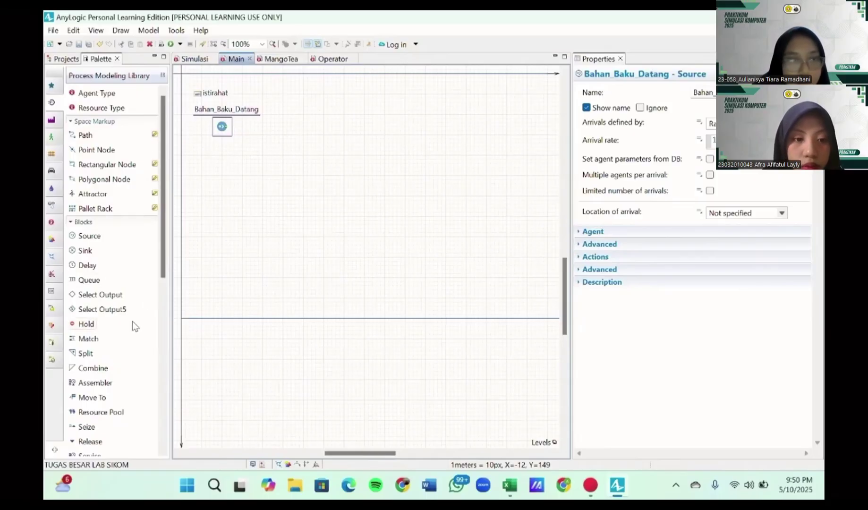
# - Add a Select Output block to the right of Bahan_Baku_Datang, hide its name, and align it level with the source
pyautogui.moveTo(121, 315); pyautogui.dragTo(239, 210)
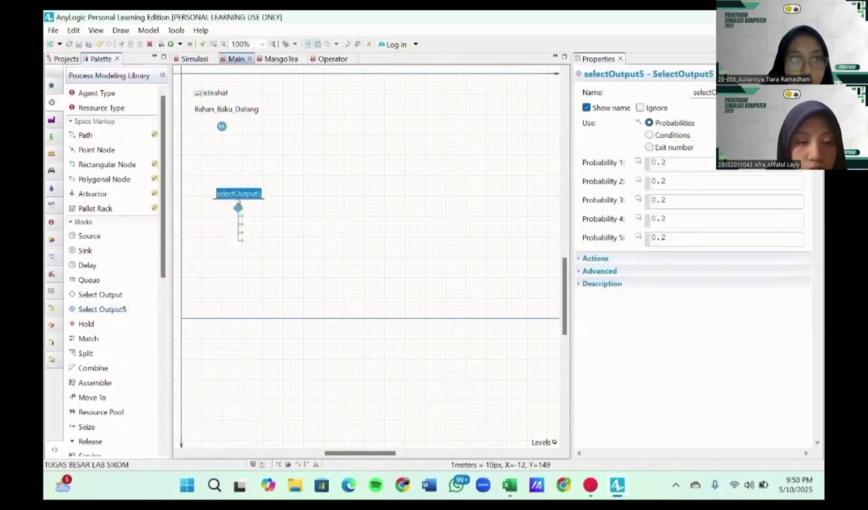
pyautogui.press('Delete')
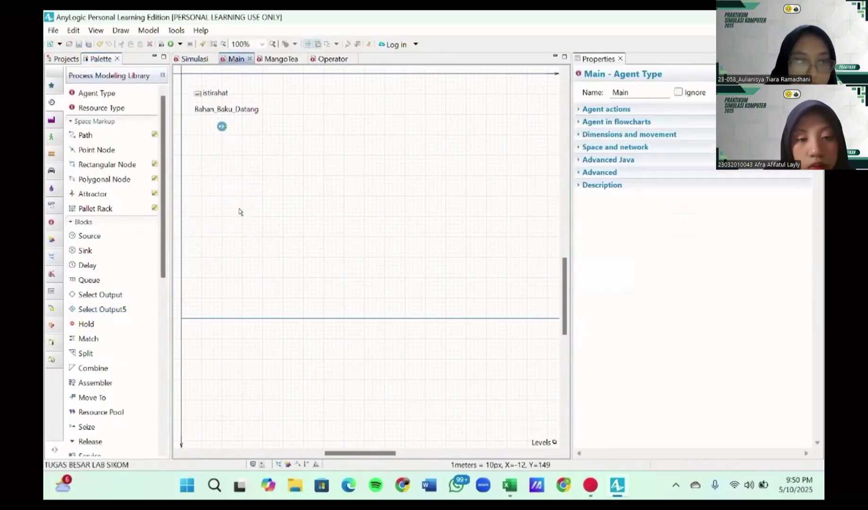
pyautogui.moveTo(110, 301); pyautogui.dragTo(280, 129)
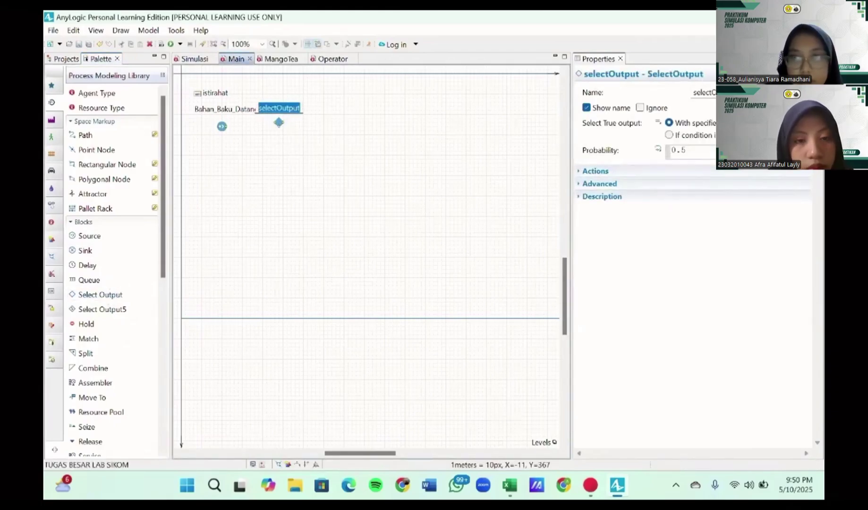
pyautogui.click(640, 108)
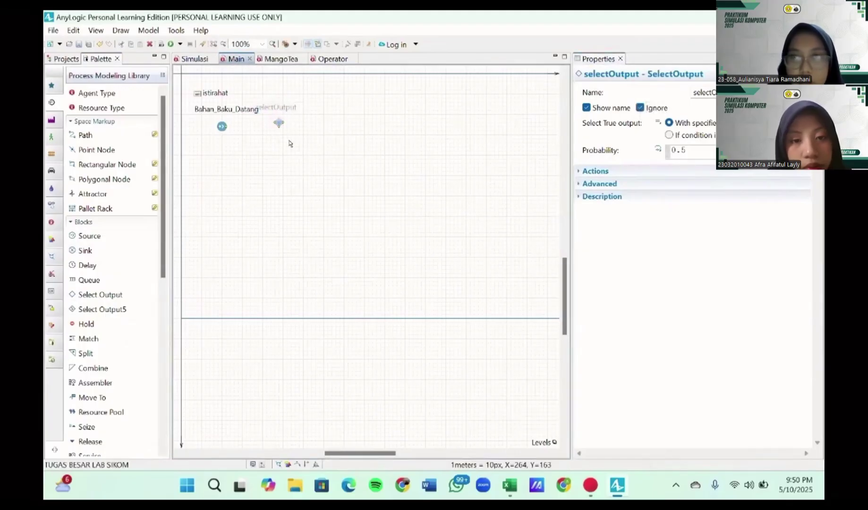
pyautogui.click(290, 142)
pyautogui.click(280, 124)
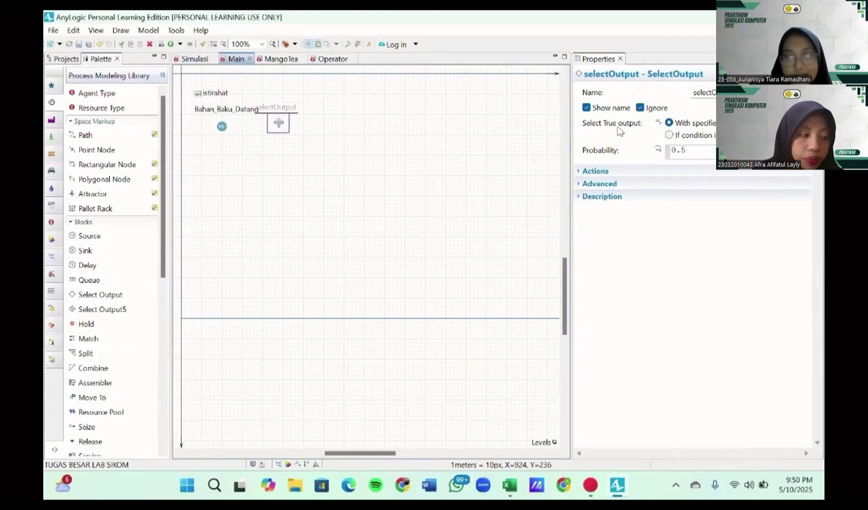
pyautogui.click(640, 108)
pyautogui.click(586, 108)
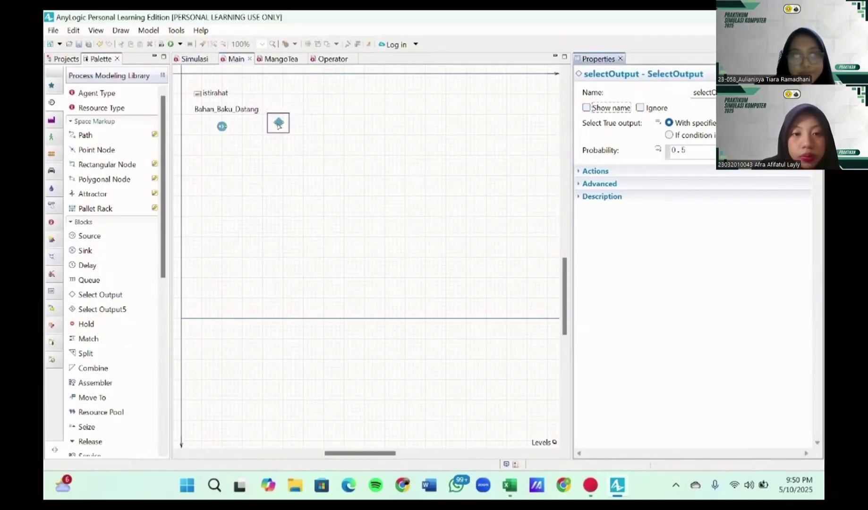
pyautogui.moveTo(279, 124); pyautogui.dragTo(266, 128)
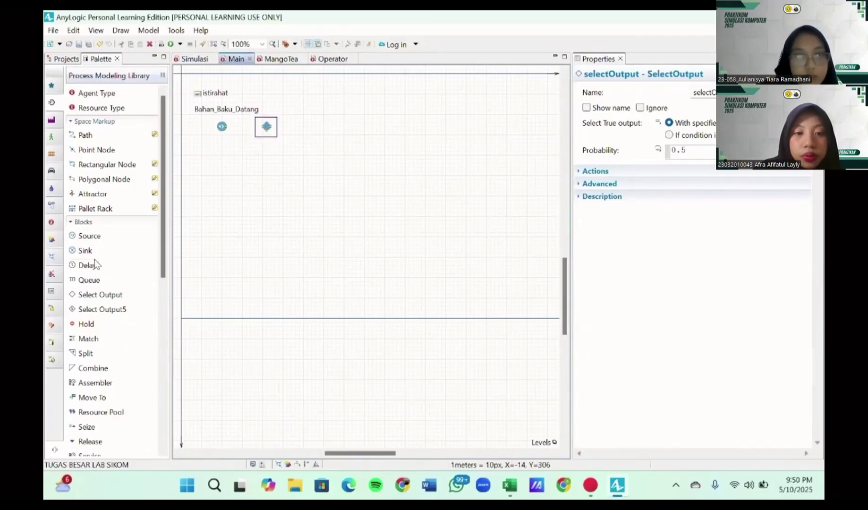
# - Add a Queue block to the right of the Select Output block, connected to its output and level with it
pyautogui.moveTo(94, 340)
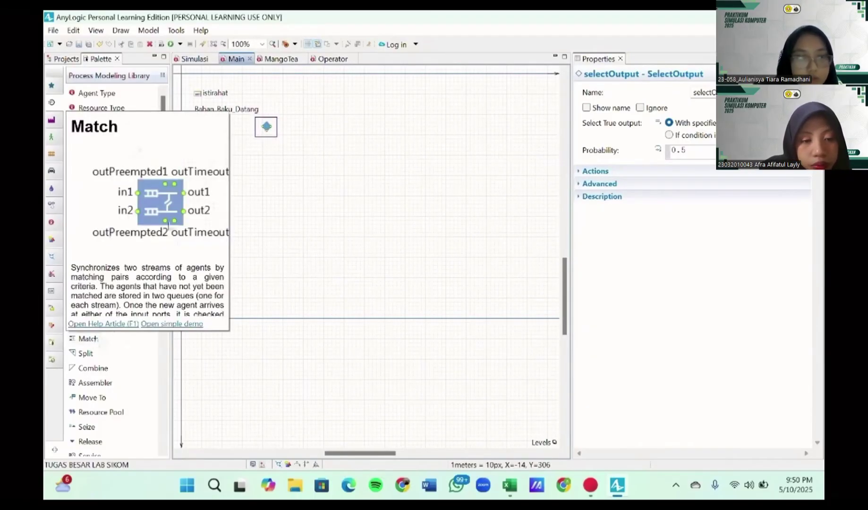
pyautogui.moveTo(89, 279); pyautogui.dragTo(310, 129)
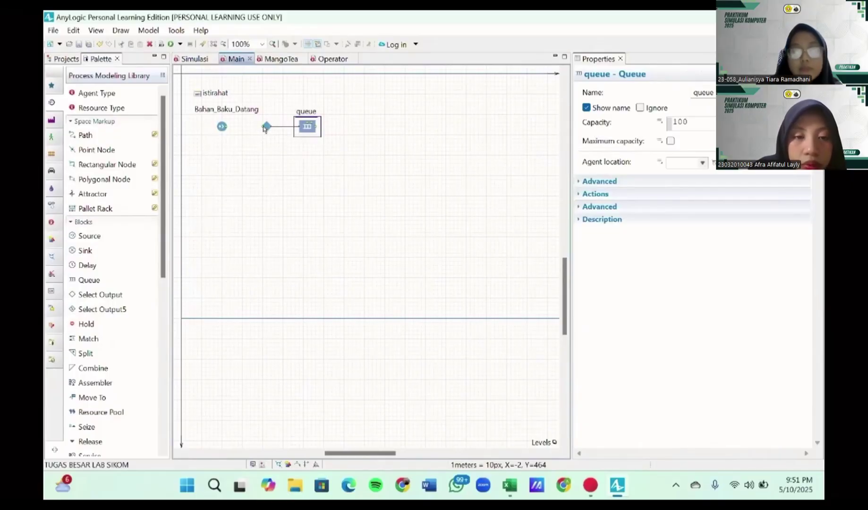
pyautogui.click(264, 128)
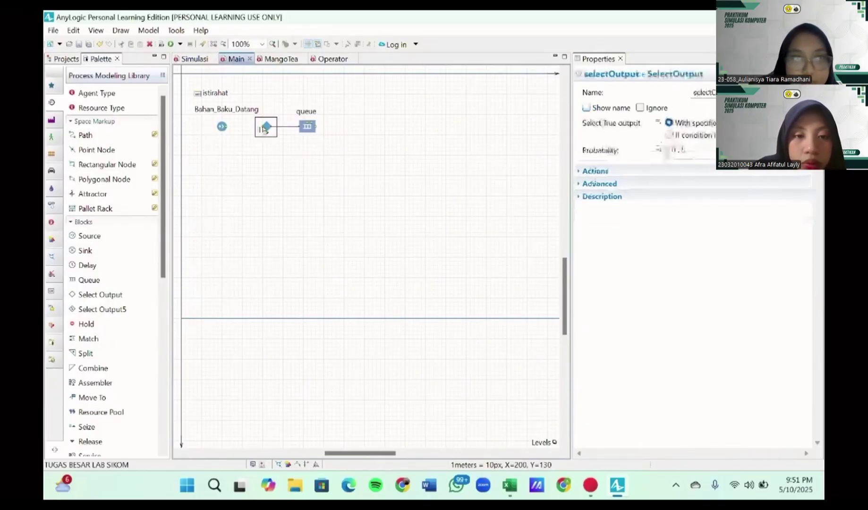
pyautogui.moveTo(265, 128); pyautogui.dragTo(282, 144)
pyautogui.moveTo(283, 143); pyautogui.dragTo(266, 128)
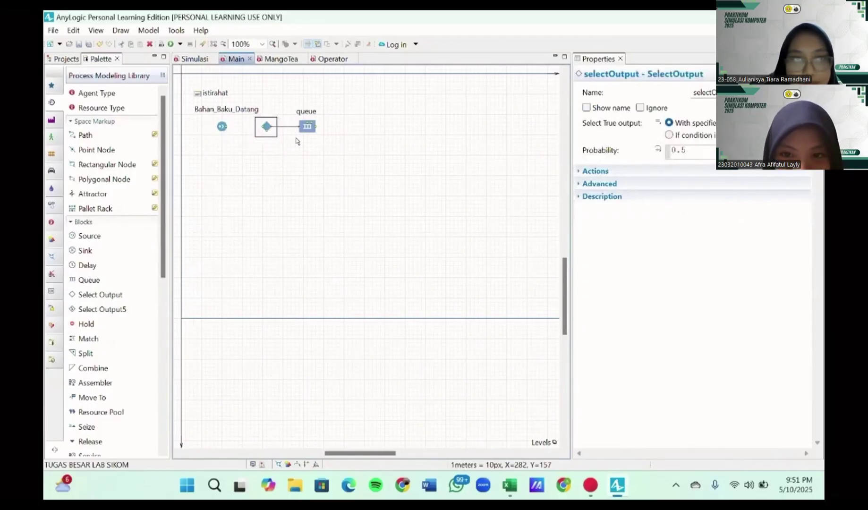
# - Rename the queue block as Mango_Tea
pyautogui.click(315, 114)
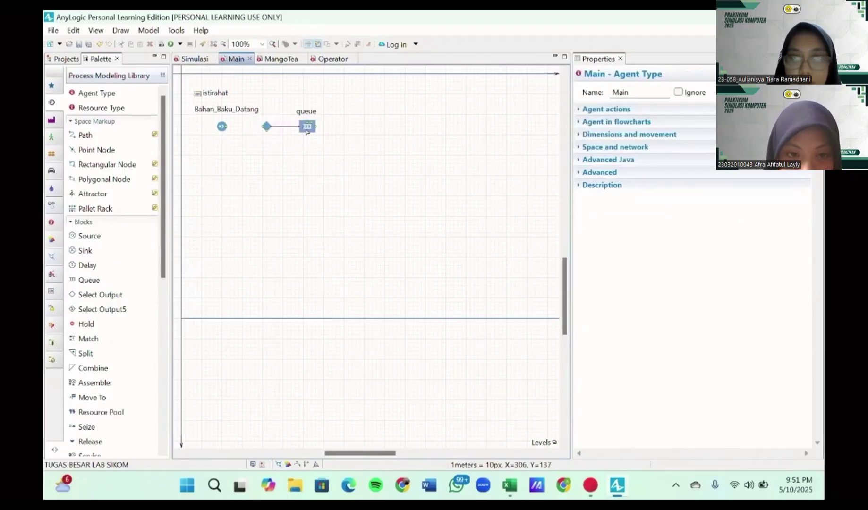
pyautogui.click(306, 128)
pyautogui.doubleClick(703, 93)
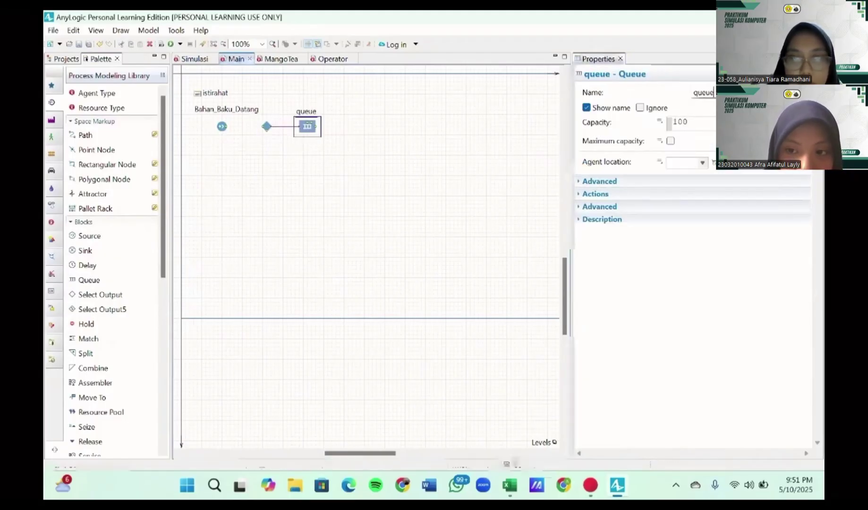
pyautogui.press('BackSpace')
pyautogui.write('M')
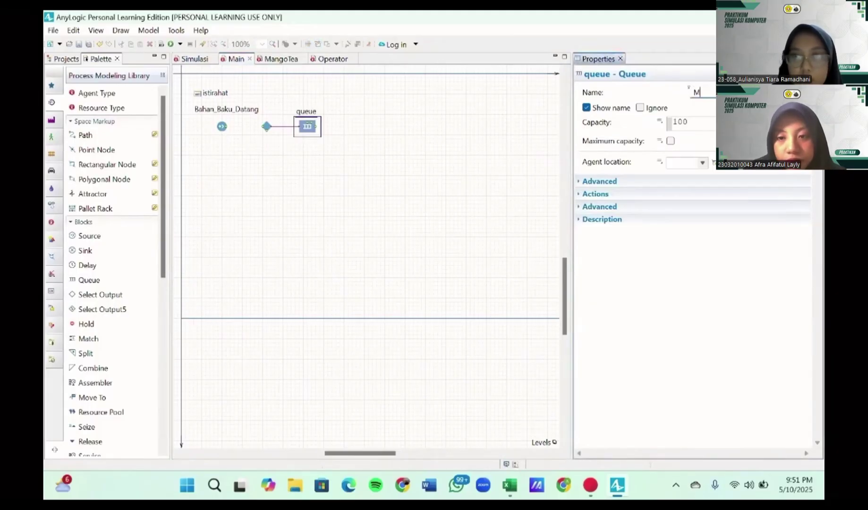
pyautogui.write('ango')
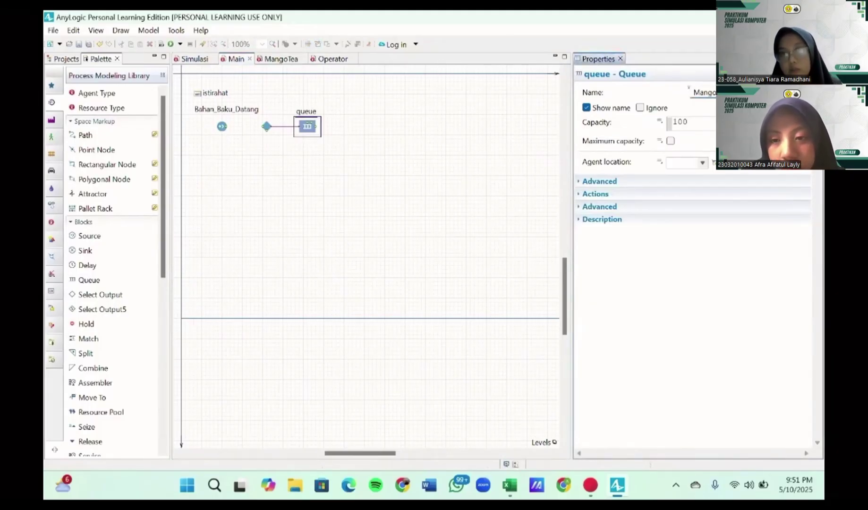
pyautogui.press('Return')
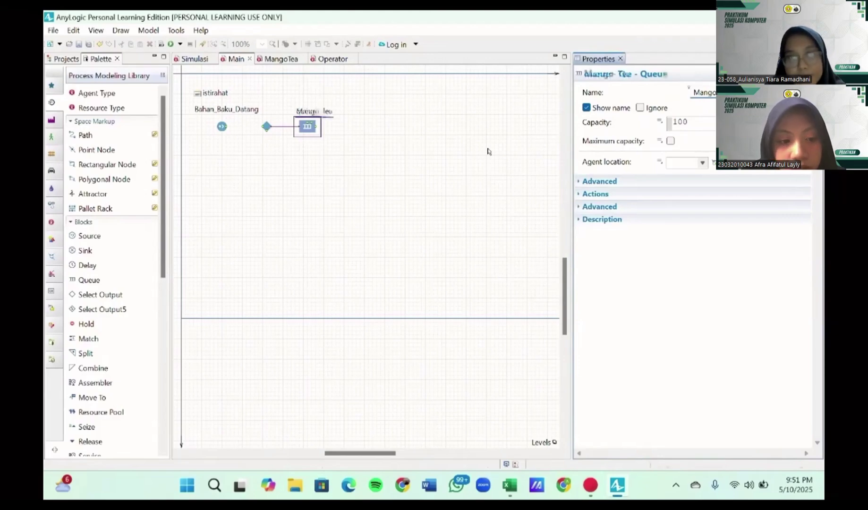
pyautogui.moveTo(626, 130)
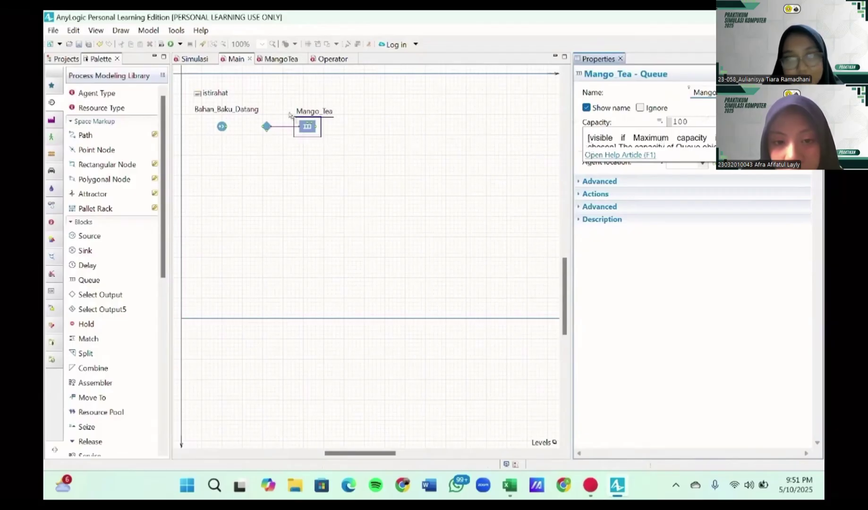
# - Connect the output port of Bahan_Baku_Datang to the input port of the Select Output block
pyautogui.scroll(3, 252, 118)
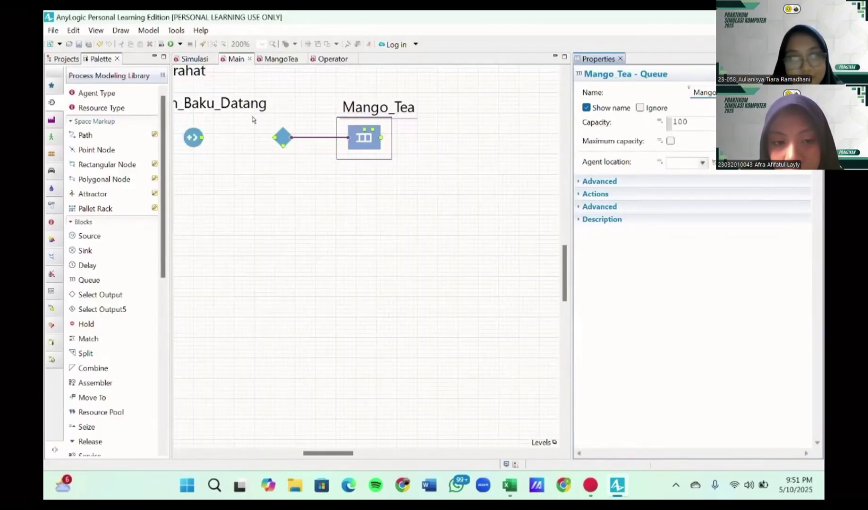
pyautogui.click(202, 138)
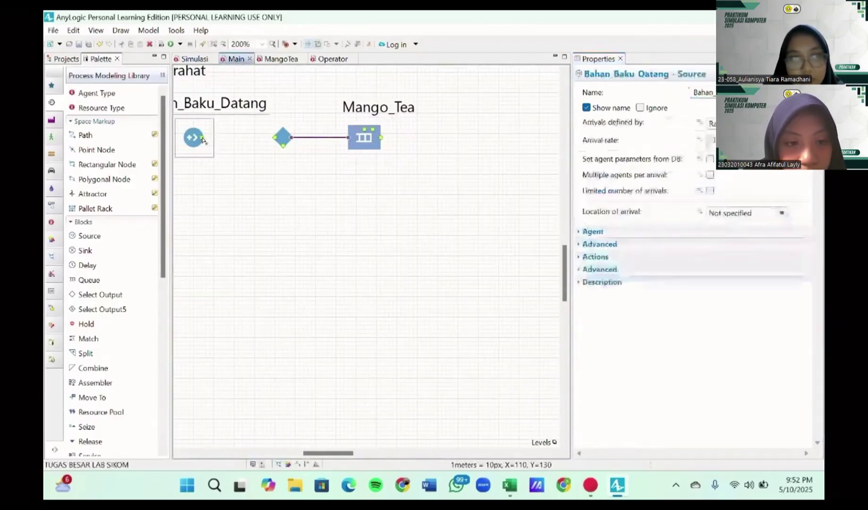
pyautogui.click(279, 138)
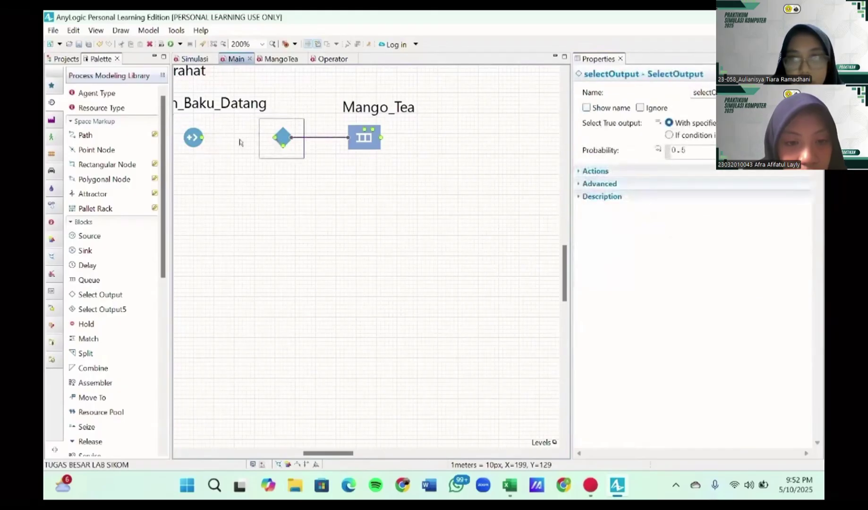
pyautogui.moveTo(202, 138); pyautogui.dragTo(275, 137)
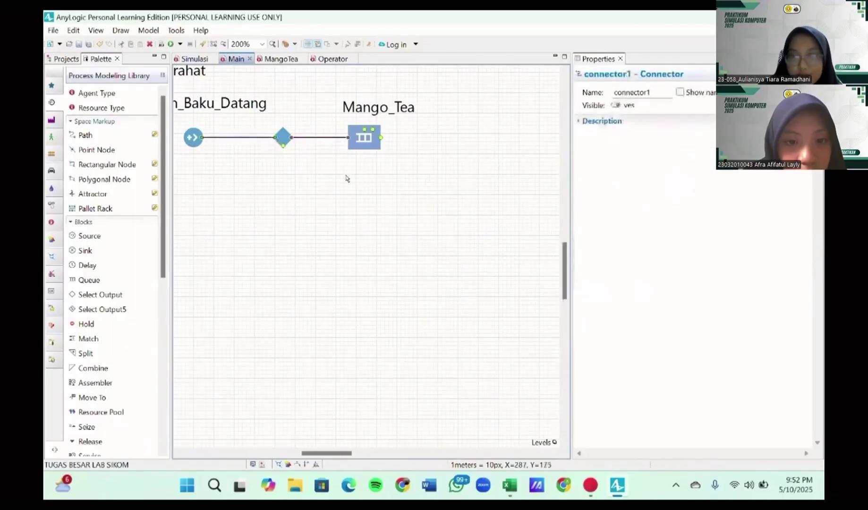
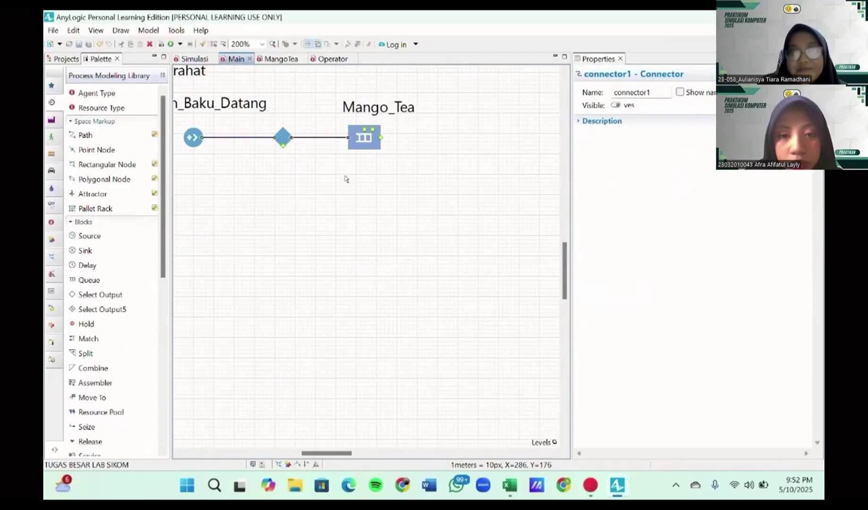
# - Add a Time Measure Start block to the right of the Mango_Tea queue and name it Waktu_Mulai
pyautogui.scroll(-2, 346, 179)
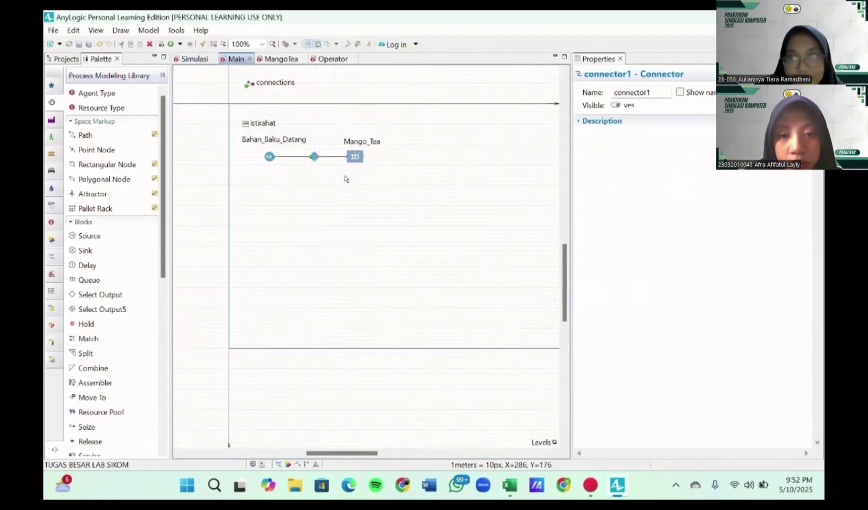
pyautogui.scroll(-7, 107, 344)
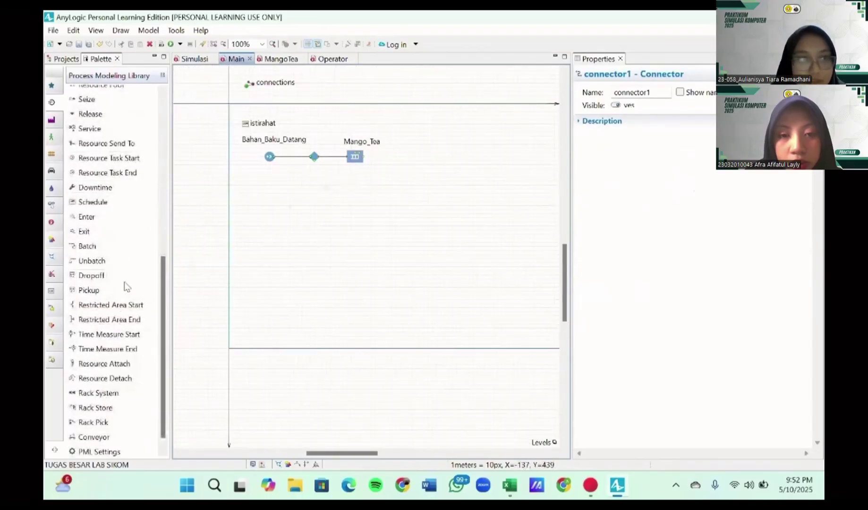
pyautogui.moveTo(128, 335); pyautogui.dragTo(399, 157)
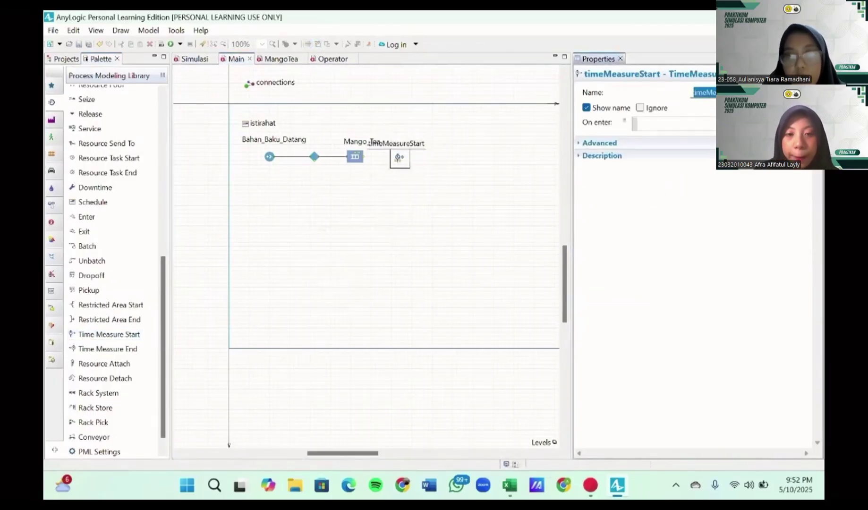
pyautogui.write('Waktu_Mulai')
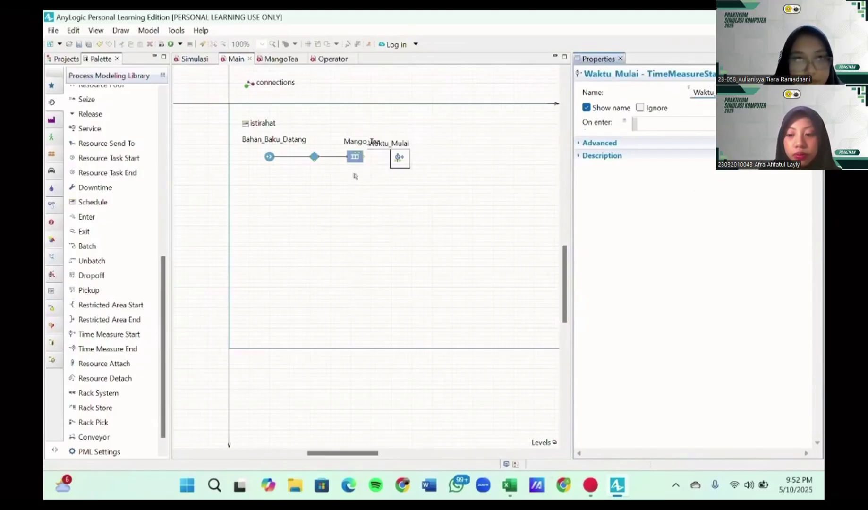
# - Connect the output of Mango_Tea to the input of Waktu_Mulai and raise Waktu_Mulai so the connector runs straight
pyautogui.scroll(3, 370, 161)
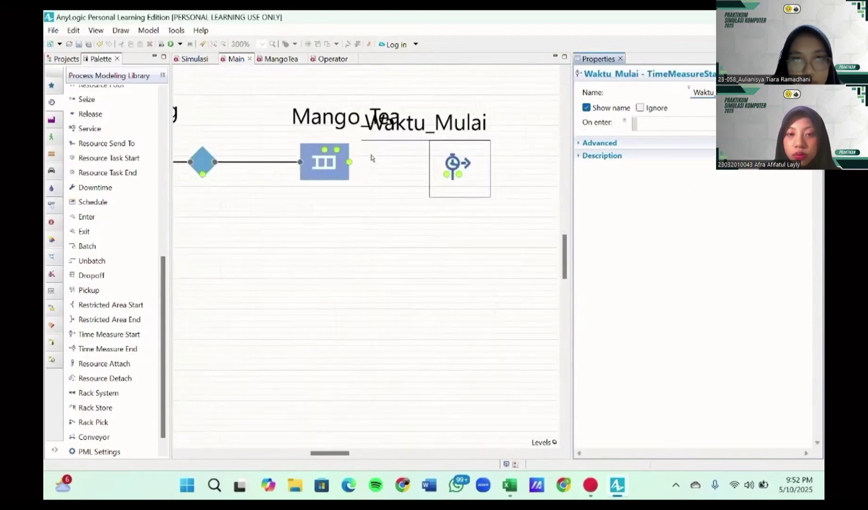
pyautogui.moveTo(350, 163); pyautogui.dragTo(447, 176)
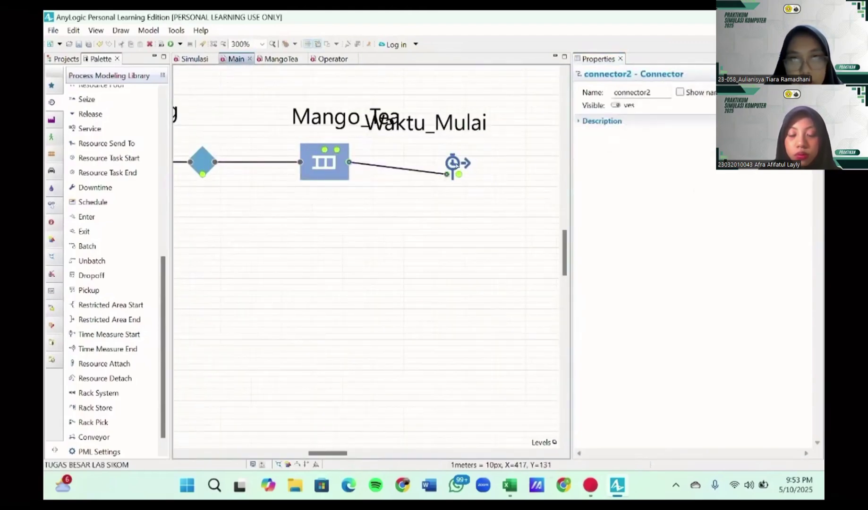
pyautogui.click(460, 165)
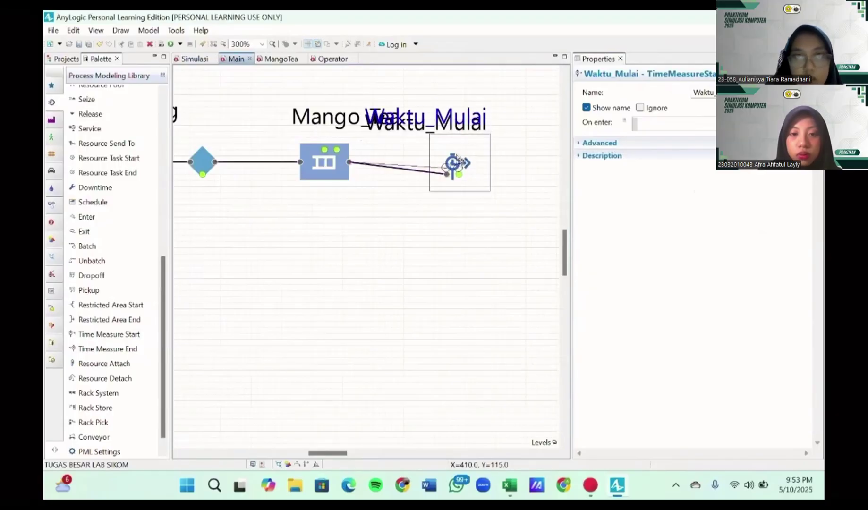
pyautogui.moveTo(460, 165); pyautogui.dragTo(458, 157)
pyautogui.click(459, 192)
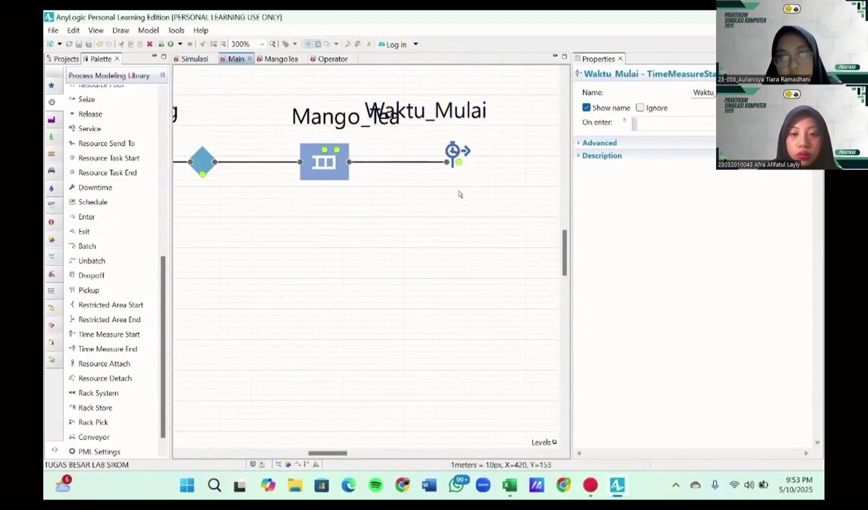
# - Move the Waktu_Mulai block further right so its label clears the Mango_Tea label
pyautogui.scroll(-4, 459, 192)
pyautogui.click(457, 176)
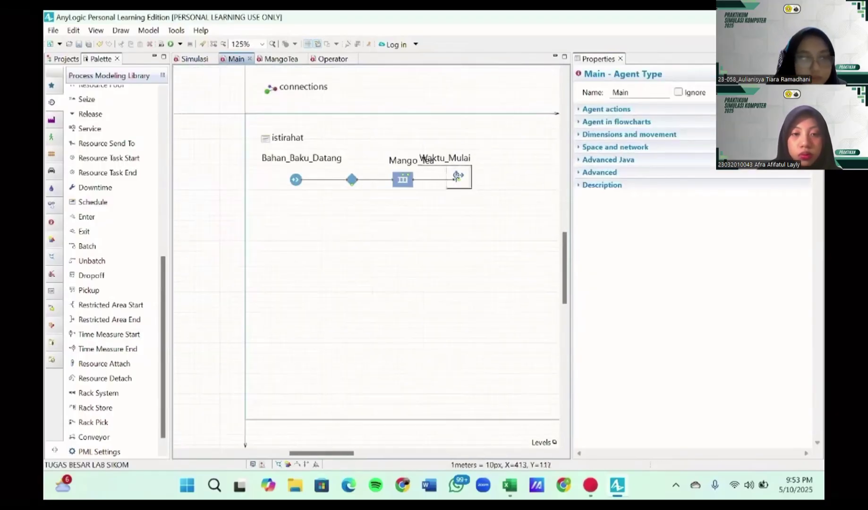
pyautogui.moveTo(459, 177); pyautogui.dragTo(474, 178)
pyautogui.click(473, 210)
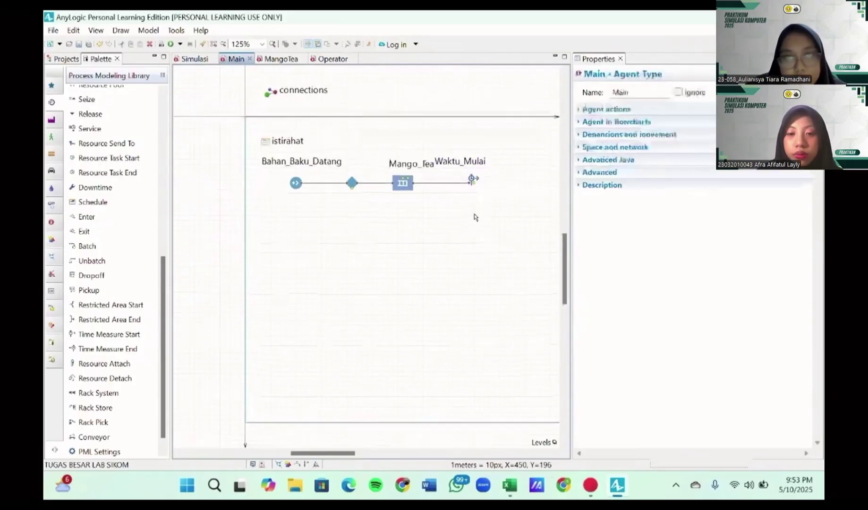
# - Add a Service block to the right of Waktu_Mulai and delete the connector between the two blocks
pyautogui.hscroll(3, 474, 213)
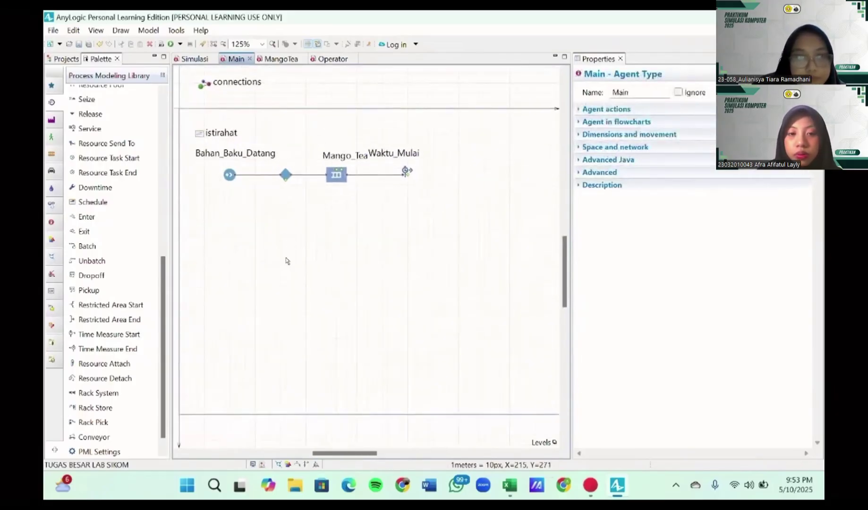
pyautogui.moveTo(107, 275)
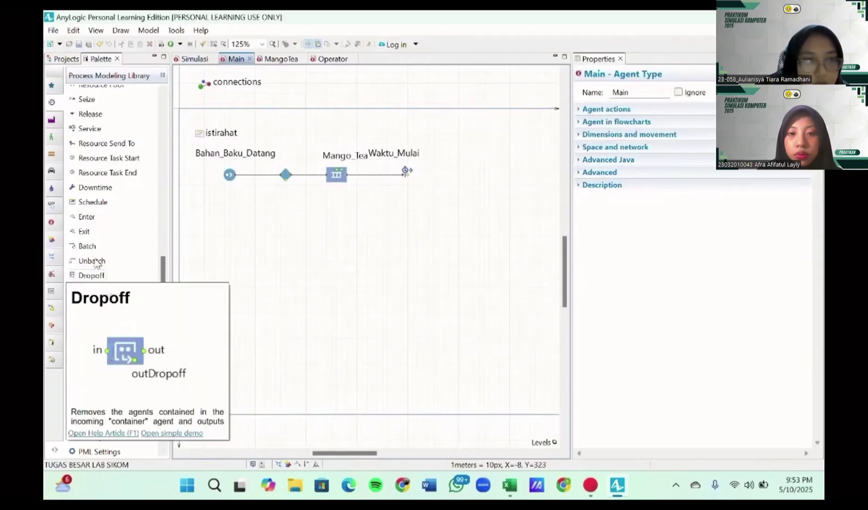
pyautogui.scroll(-1, 108, 331)
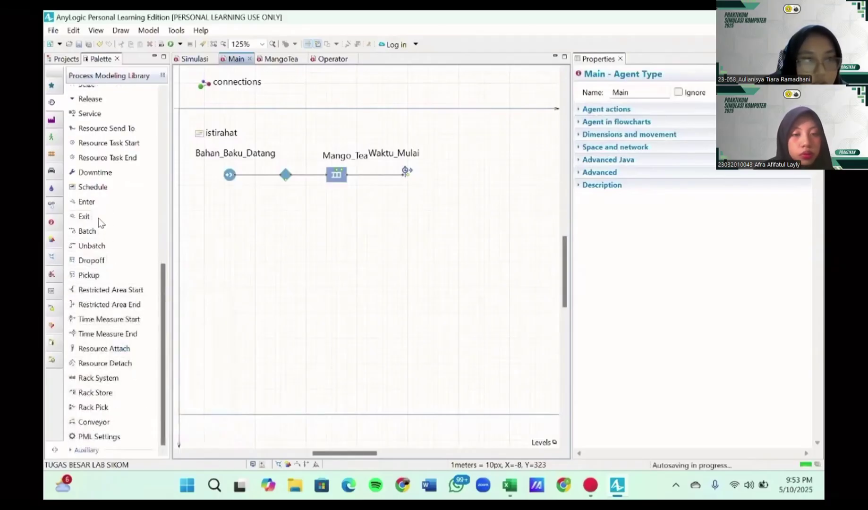
pyautogui.scroll(4, 100, 223)
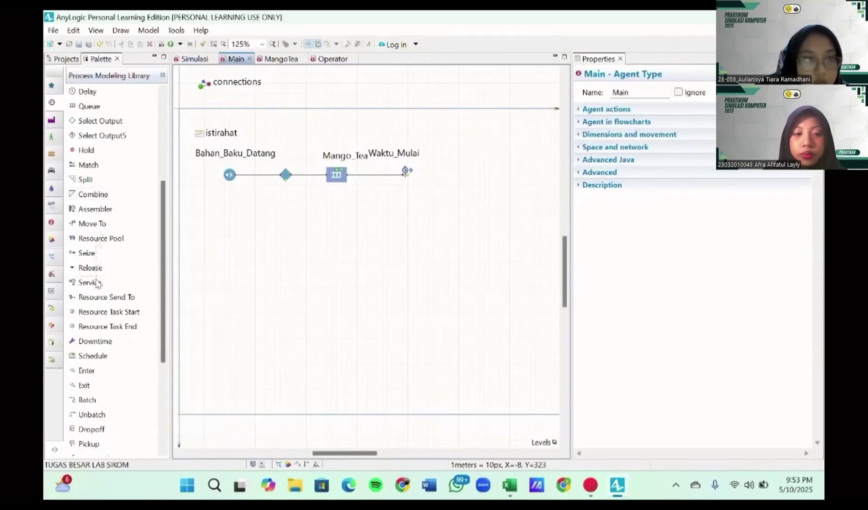
pyautogui.moveTo(97, 282); pyautogui.dragTo(453, 176)
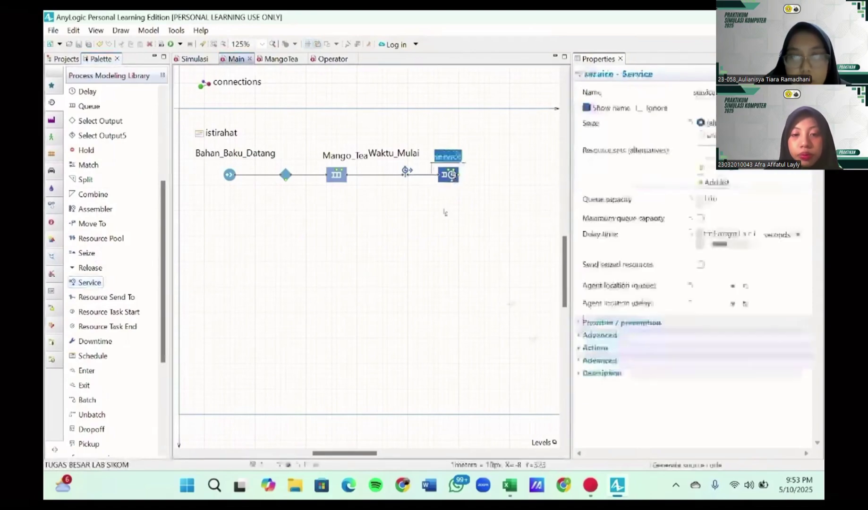
pyautogui.click(423, 177)
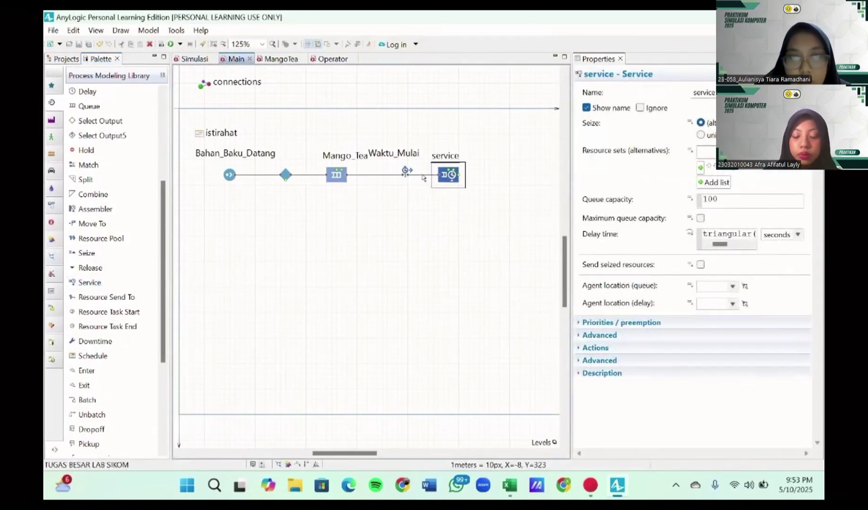
pyautogui.press('Delete')
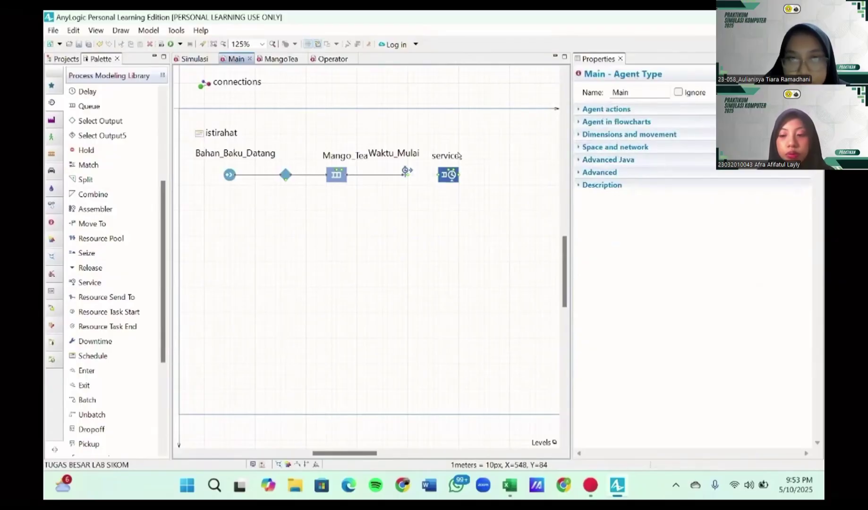
# - Name the Service block Pengisian_Bubuk_Rasa_Mango_Tea and connect the output of Waktu_Mulai to its input
pyautogui.click(450, 179)
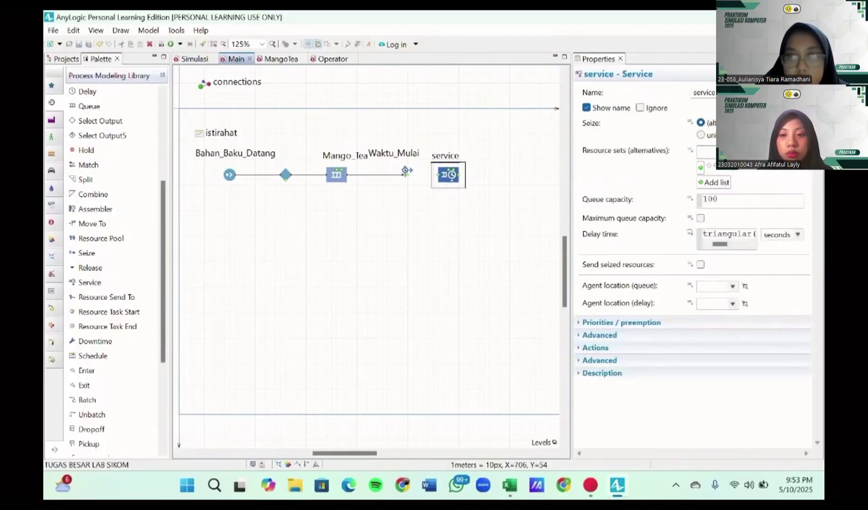
pyautogui.doubleClick(697, 93)
pyautogui.press('BackSpace')
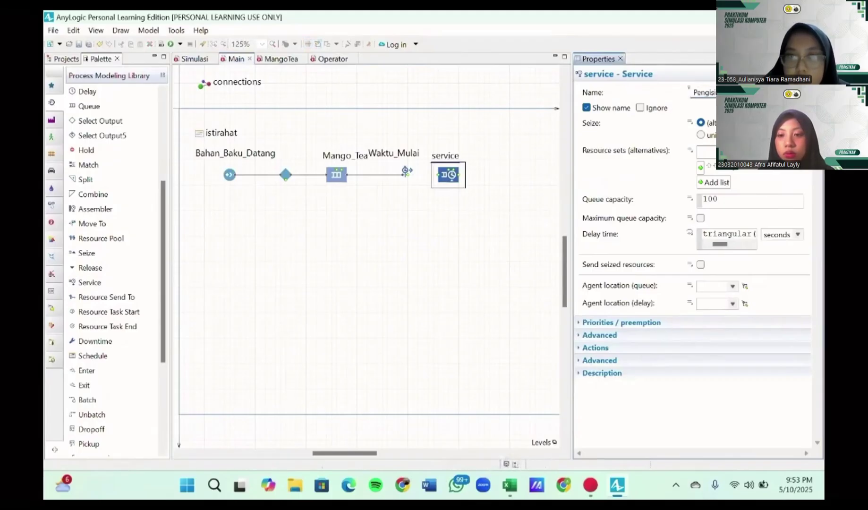
pyautogui.write('Pengisia')
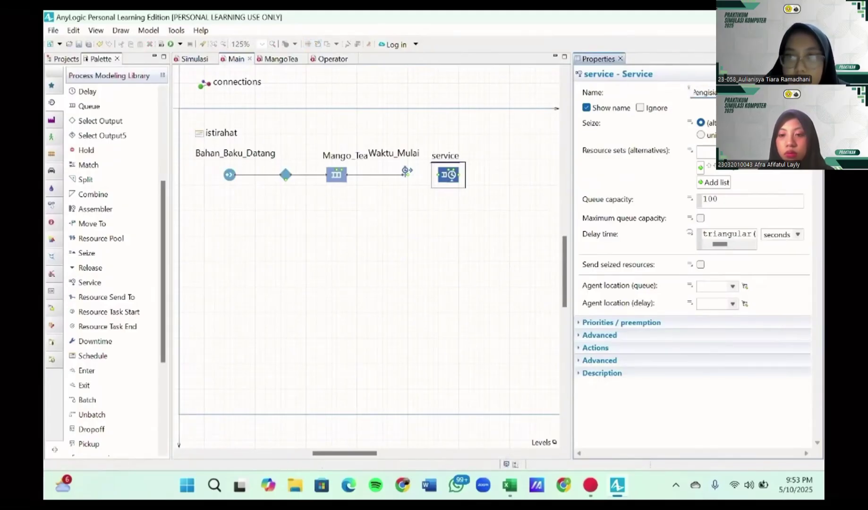
pyautogui.write('n_Bubuk_')
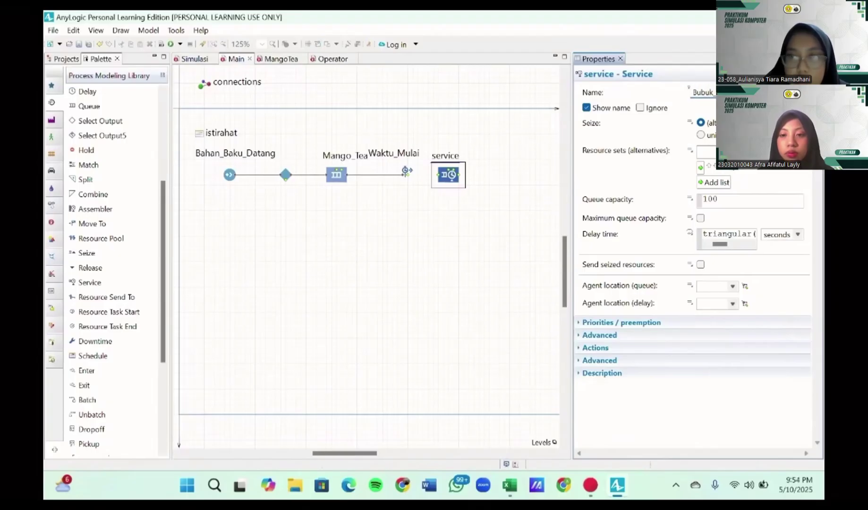
pyautogui.write('Rasa_M')
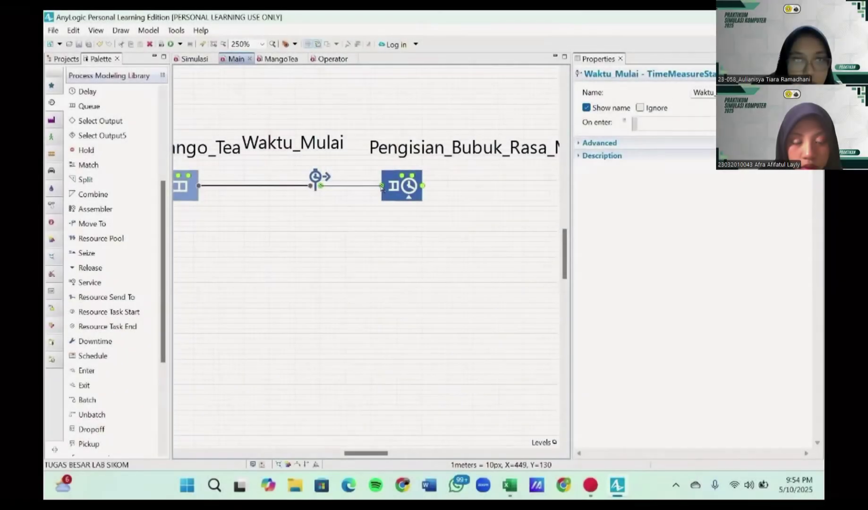
pyautogui.click(383, 188)
pyautogui.scroll(-2, 341, 250)
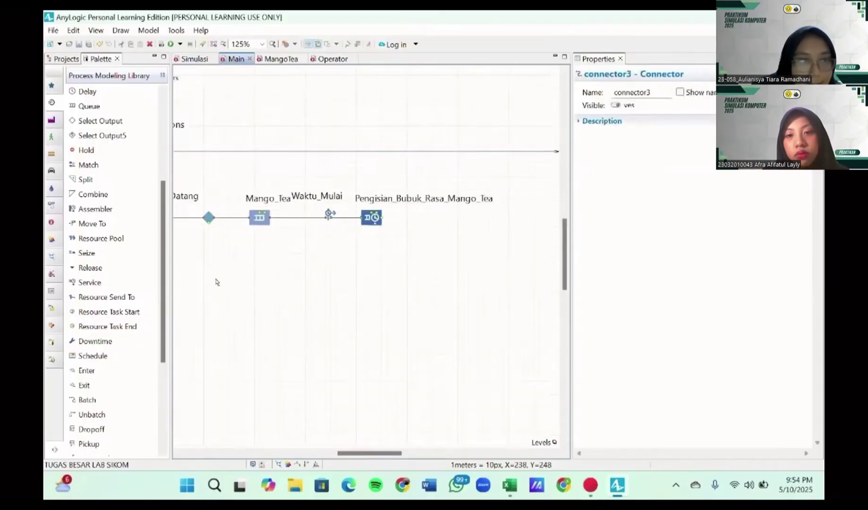
# - Add a Service block connected after Pengisian_Bubuk_Rasa_Mango_Tea and name it Penuangan_Teh_ke_dalam_Cup_dan_Pengadukan
pyautogui.moveTo(89, 284); pyautogui.dragTo(438, 222)
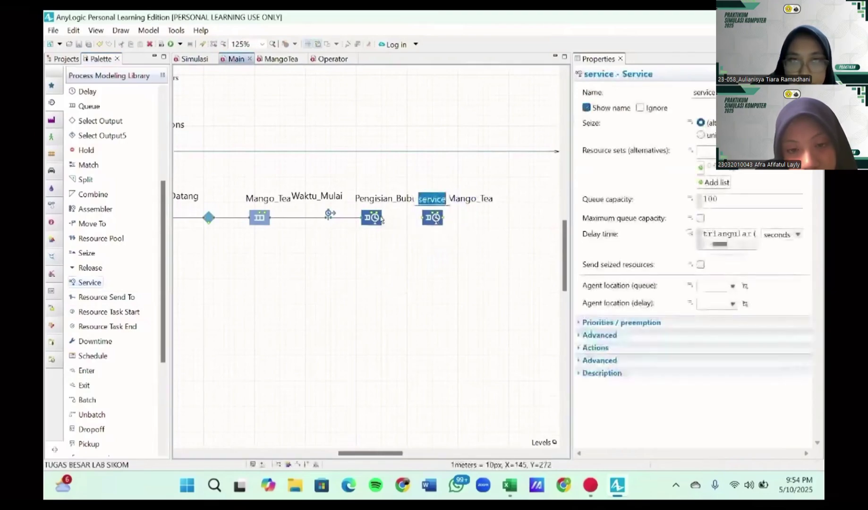
pyautogui.moveTo(382, 218); pyautogui.dragTo(421, 221)
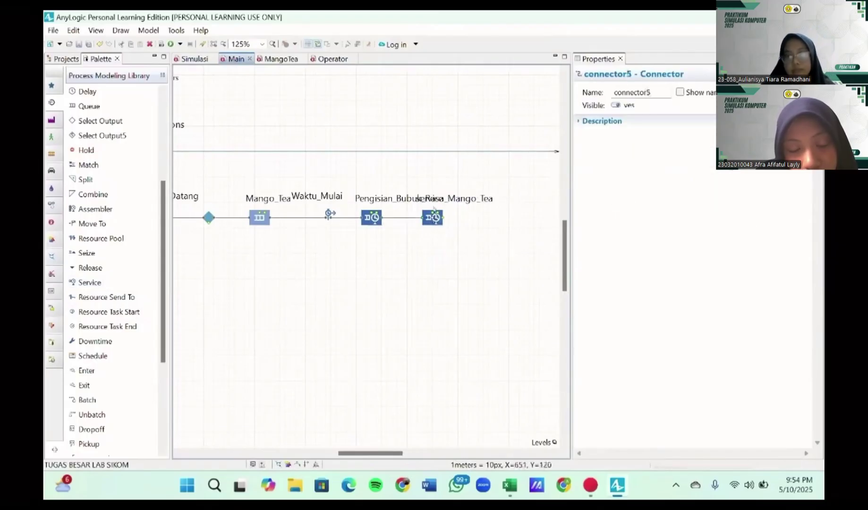
pyautogui.click(438, 223)
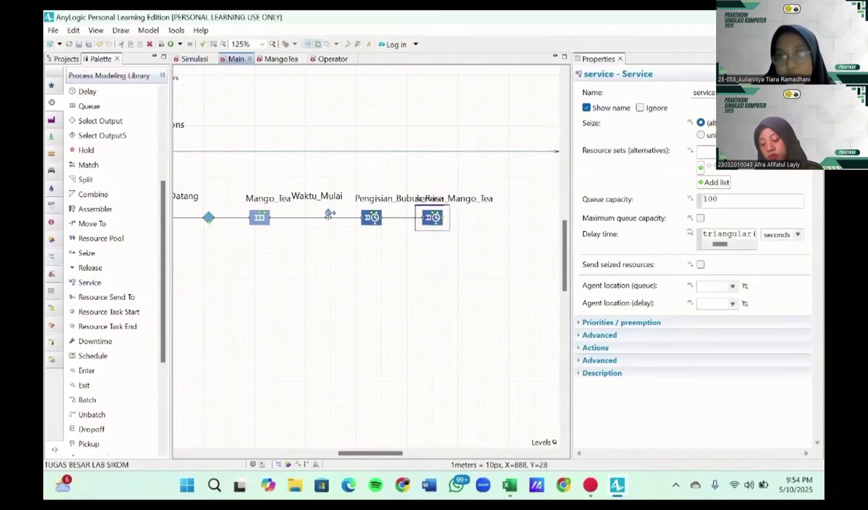
pyautogui.click(715, 93)
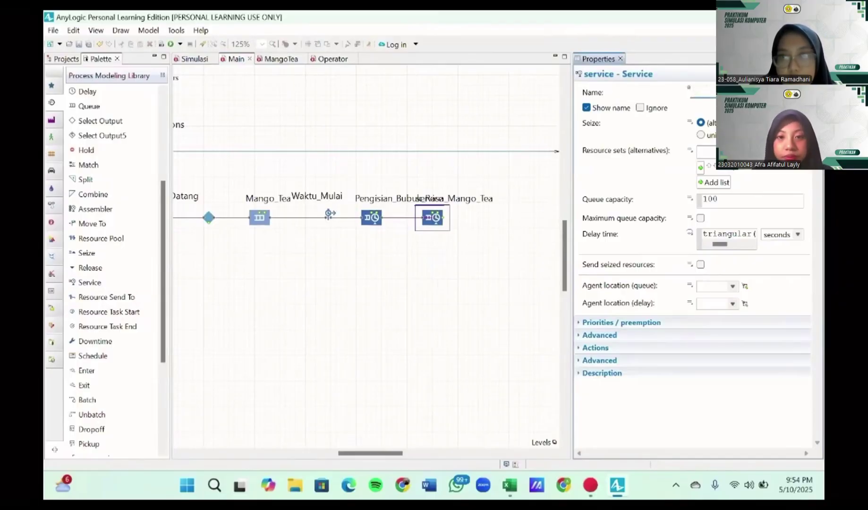
pyautogui.write('Penuan')
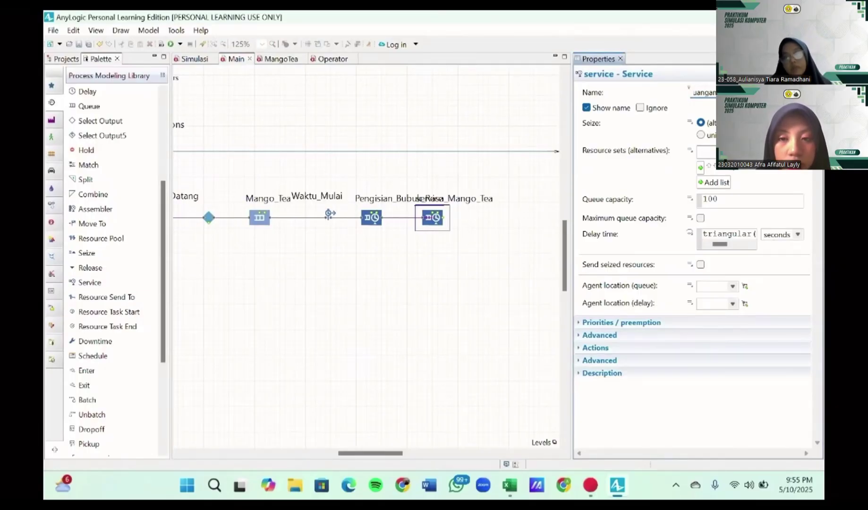
pyautogui.write('as')
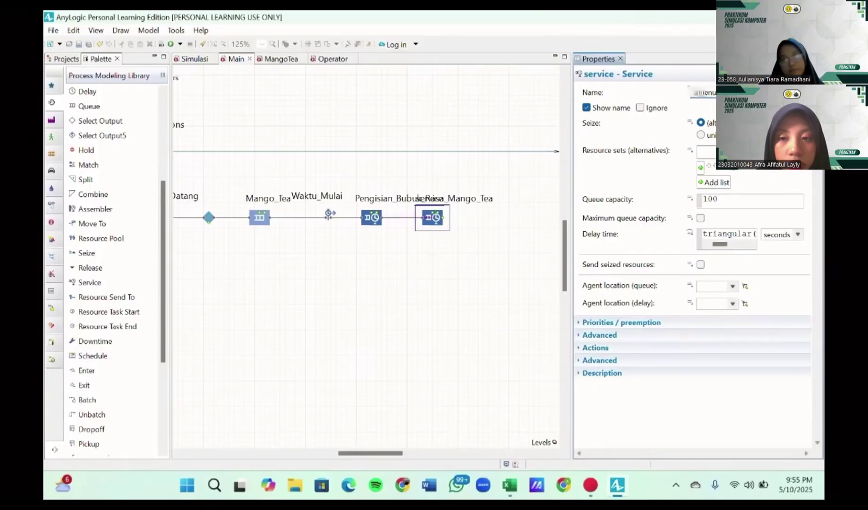
pyautogui.write('_Mango_T')
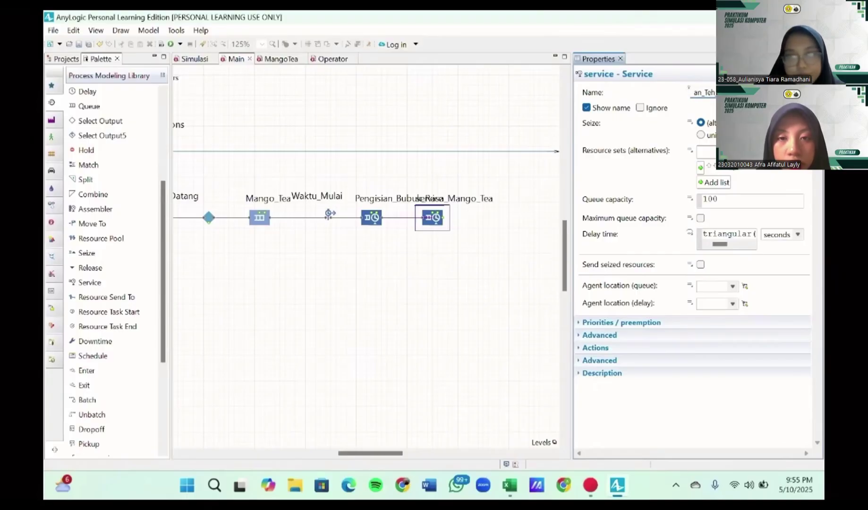
pyautogui.write('Mango_Te')
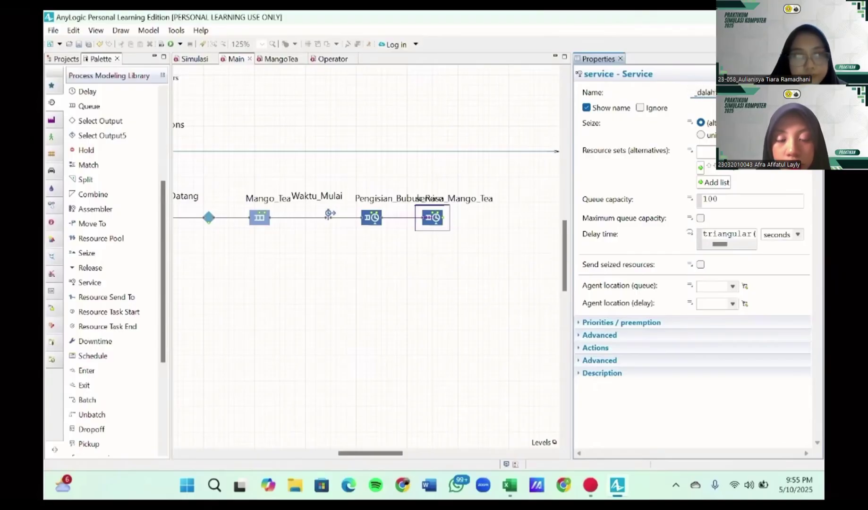
pyautogui.write('_Es_Batu')
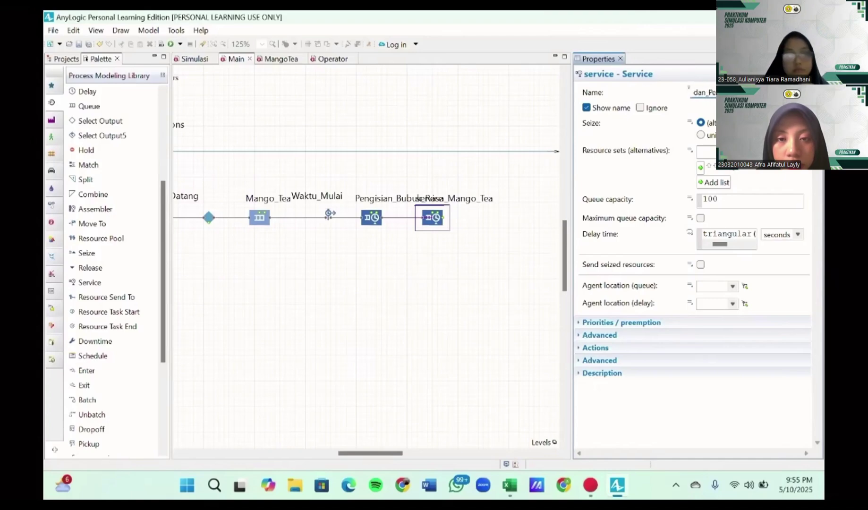
# - Enlarge the Main frame from its lower-right corner to about 1380 wide and 800 high
pyautogui.hscroll(3, 424, 250)
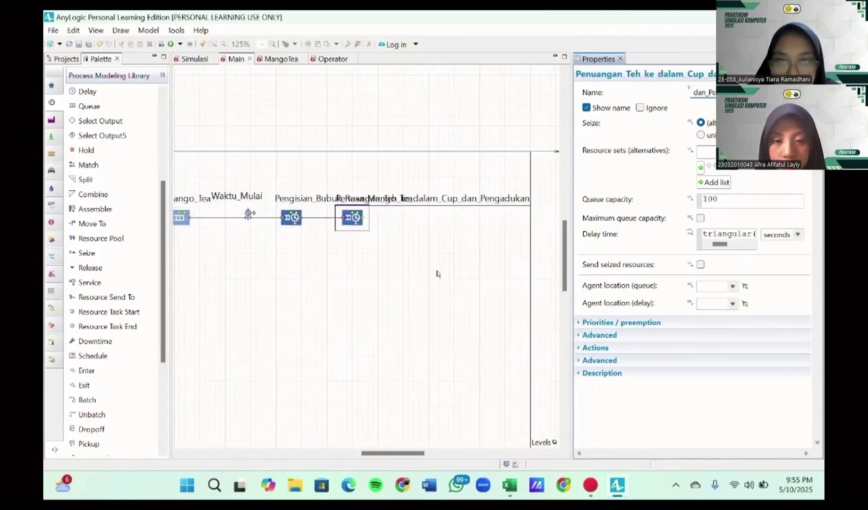
pyautogui.scroll(-3, 437, 273)
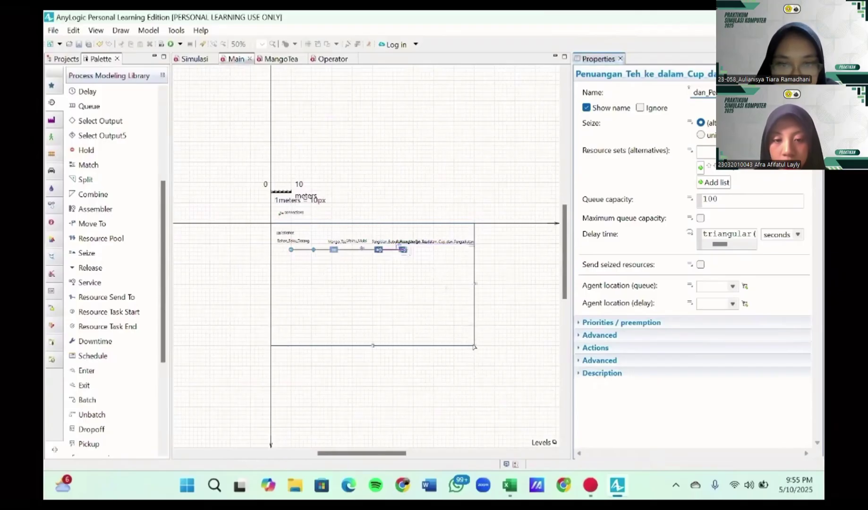
pyautogui.click(475, 347)
pyautogui.moveTo(475, 347); pyautogui.dragTo(552, 386)
pyautogui.scroll(5, 474, 250)
pyautogui.scroll(-3, 458, 242)
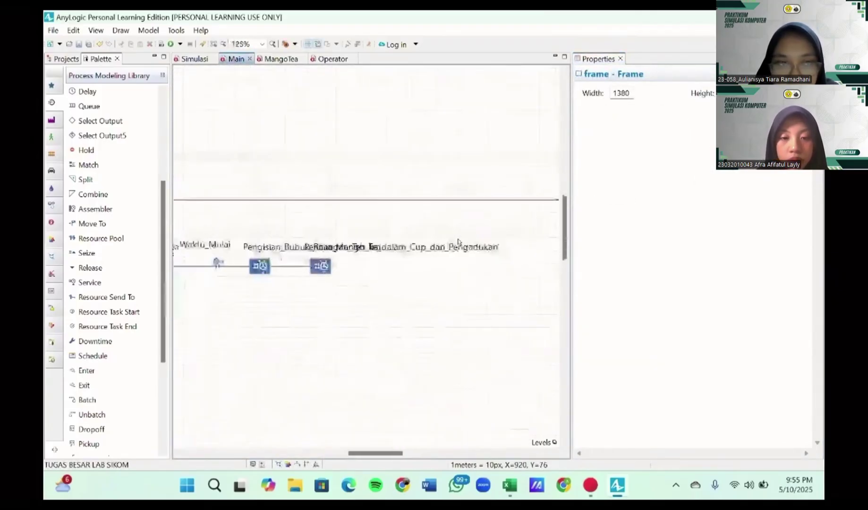
# - Move the Penuangan_Teh_ke_dalam_Cup_dan_Pengadukan block further right so its label clears the Pengisian_Bubuk_Rasa_Mango_Tea label
pyautogui.click(319, 267)
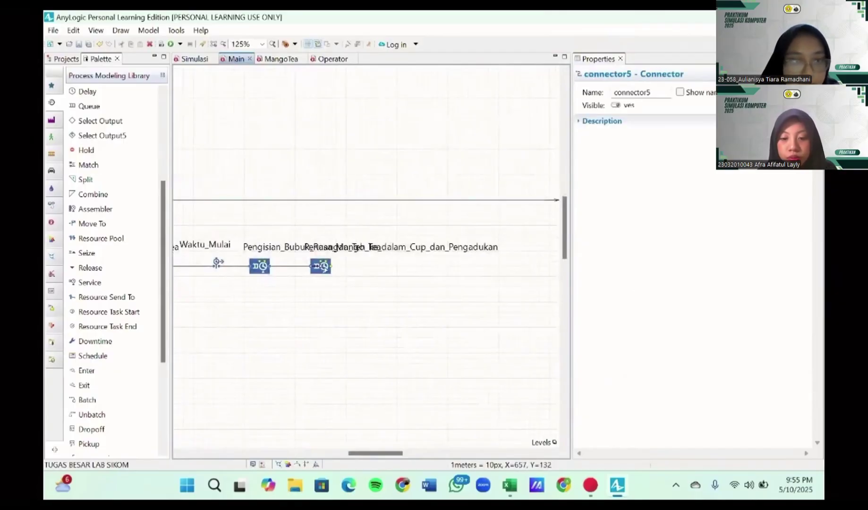
pyautogui.moveTo(325, 269); pyautogui.dragTo(409, 274)
pyautogui.click(438, 273)
# - Extend the Main frame from its lower-right corner to a width of about 1610
pyautogui.hscroll(5, 438, 274)
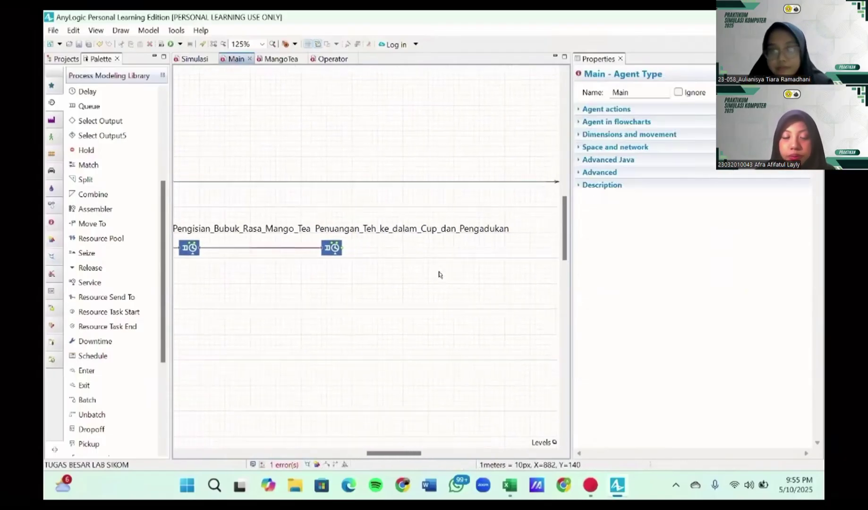
pyautogui.hscroll(5, 438, 274)
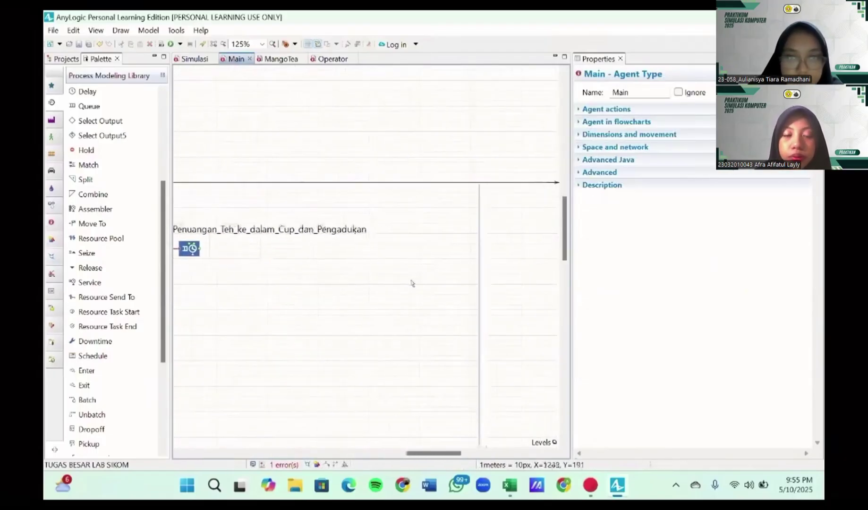
pyautogui.scroll(-10, 411, 283)
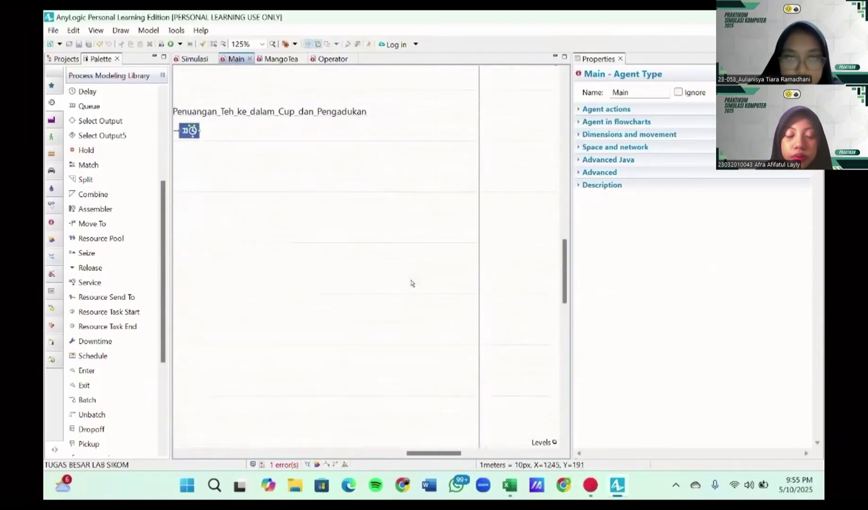
pyautogui.click(480, 385)
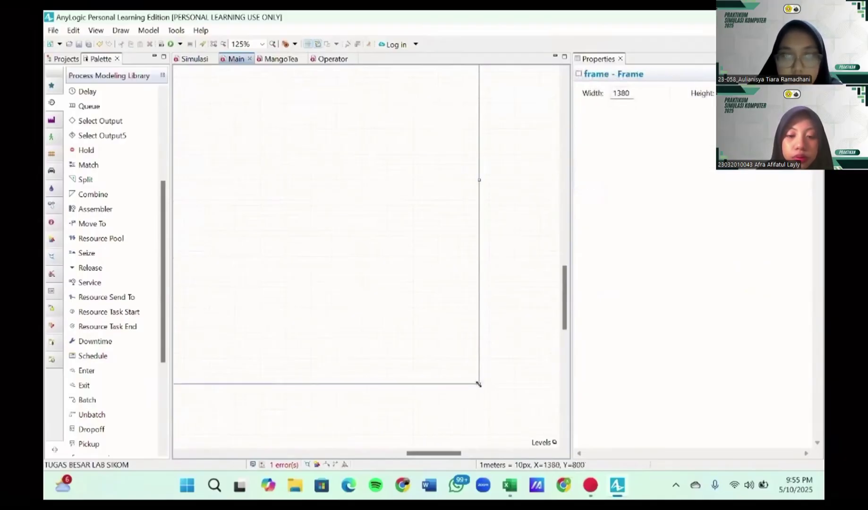
pyautogui.moveTo(480, 385); pyautogui.dragTo(595, 411)
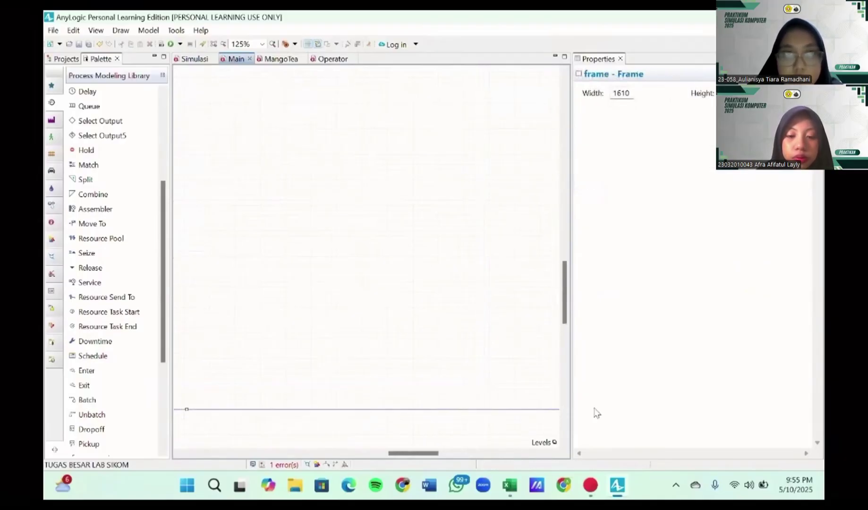
# - Add a Service block connected after Penuangan_Teh_ke_dalam_Cup_dan_Pengadukan and name it Pencampuran_Es_Batu
pyautogui.scroll(5, 387, 374)
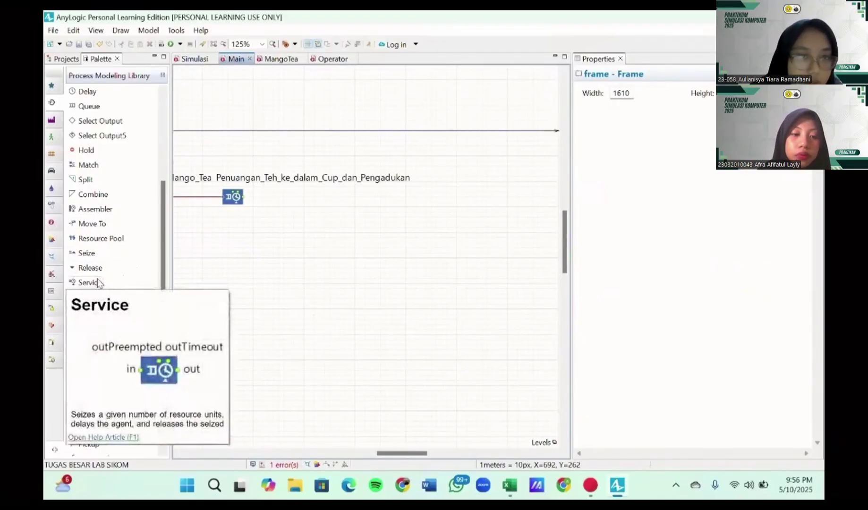
pyautogui.moveTo(96, 280); pyautogui.dragTo(439, 199)
pyautogui.moveTo(244, 198); pyautogui.dragTo(424, 199)
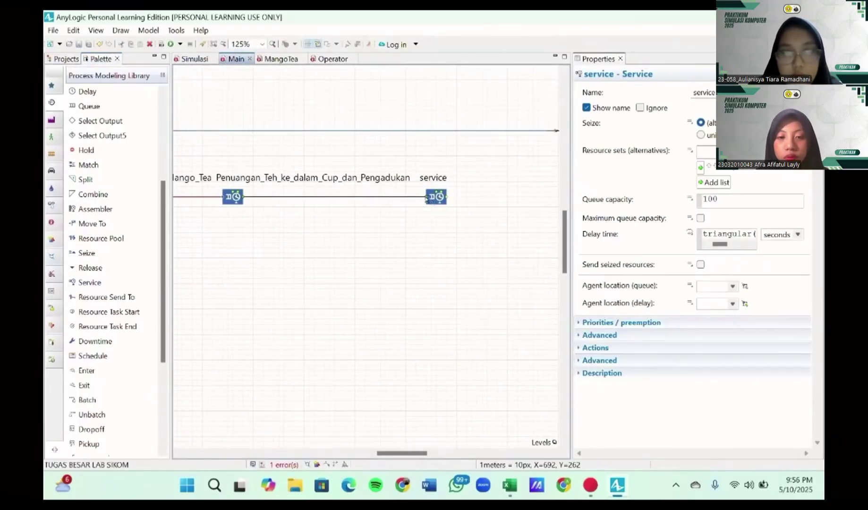
pyautogui.click(436, 198)
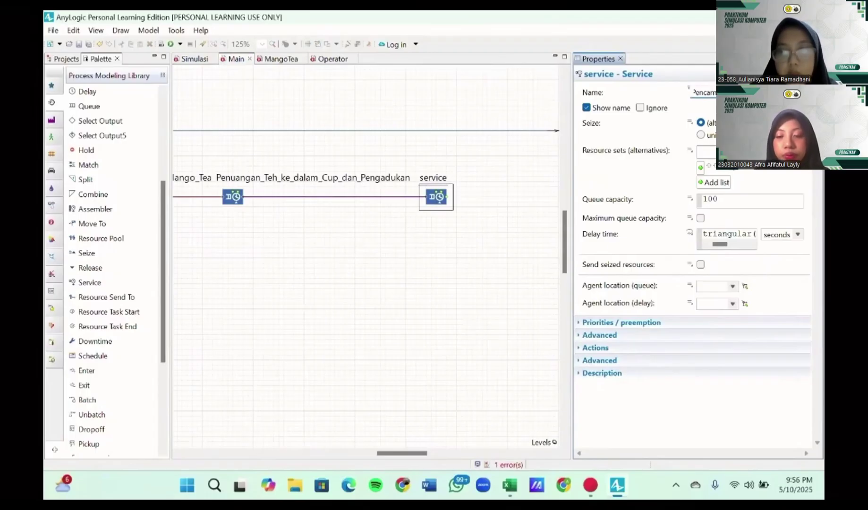
pyautogui.press('Return')
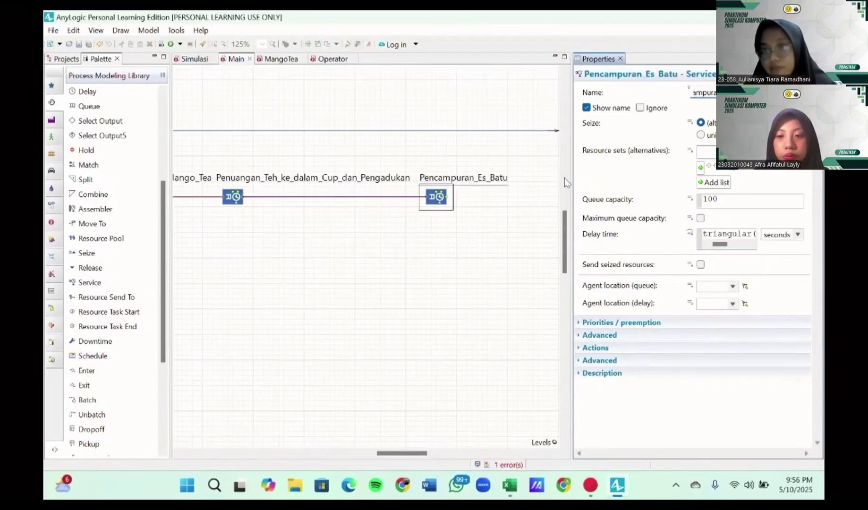
# - Add a Service block after Pencampuran_Es_Batu and connect the two blocks
pyautogui.hscroll(5, 449, 218)
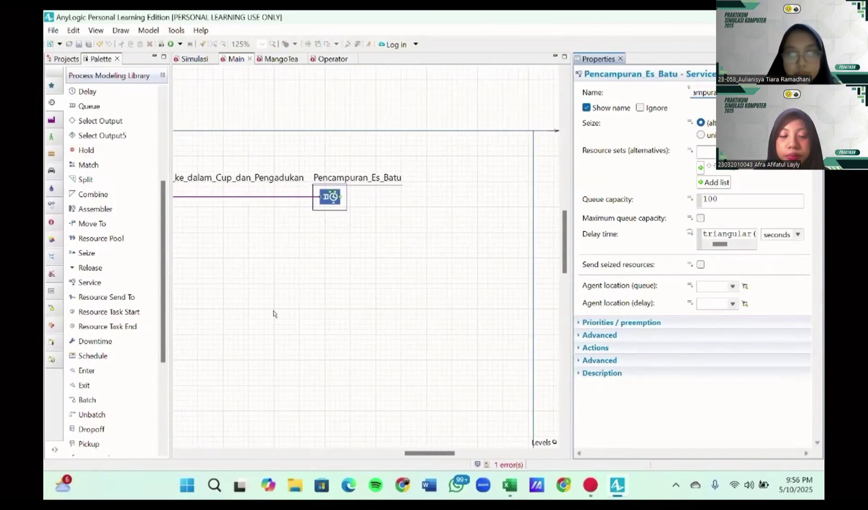
pyautogui.moveTo(91, 285); pyautogui.dragTo(429, 201)
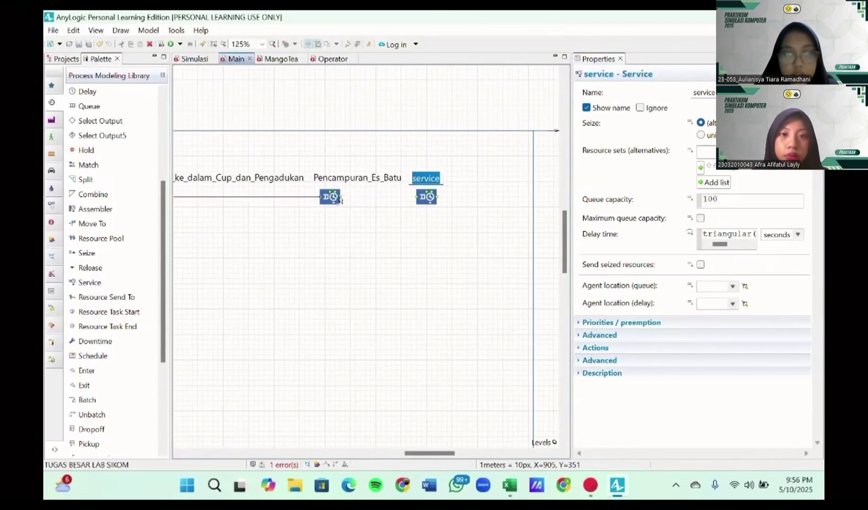
pyautogui.moveTo(342, 199); pyautogui.dragTo(416, 201)
pyautogui.click(429, 197)
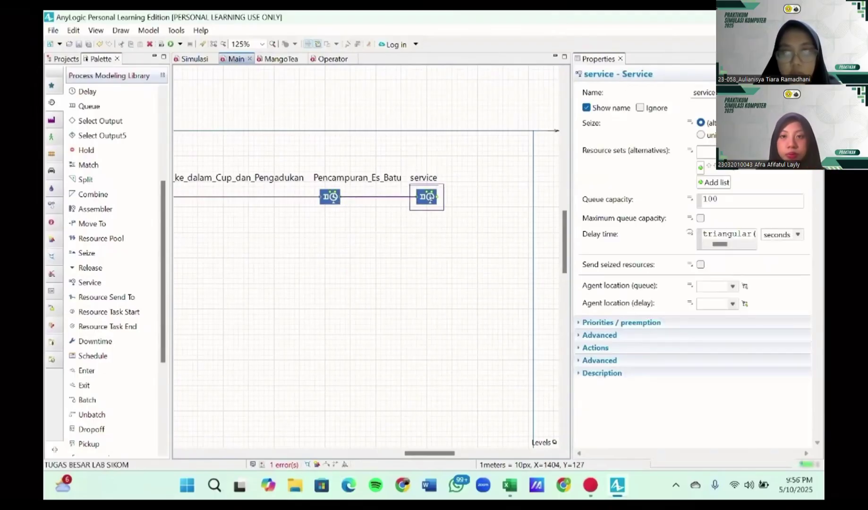
# - Name the new Service block after Pencampuran_Es_Batu Penutupan_Cup_dengan_Mesin_Press
pyautogui.click(723, 93)
pyautogui.press('BackSpace')
pyautogui.press('BackSpace')
pyautogui.press('BackSpace')
pyautogui.press('BackSpace')
pyautogui.press('BackSpace')
pyautogui.press('BackSpace')
pyautogui.press('BackSpace')
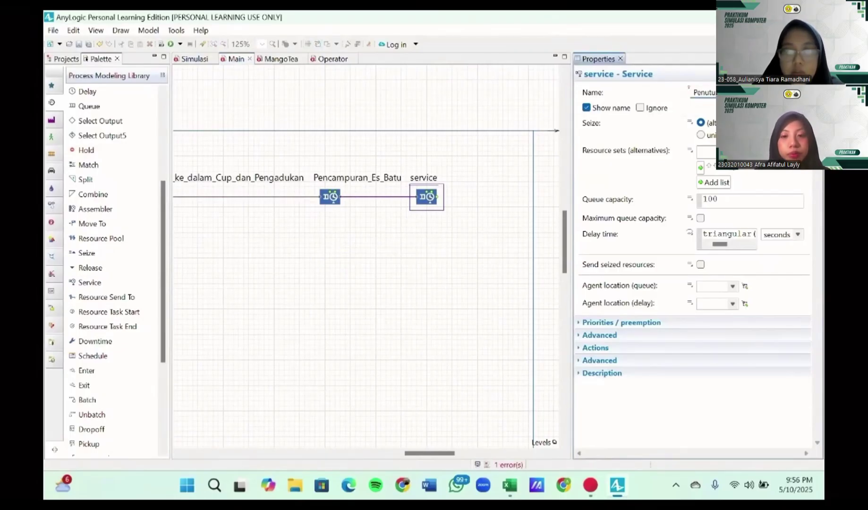
pyautogui.write('up_deng')
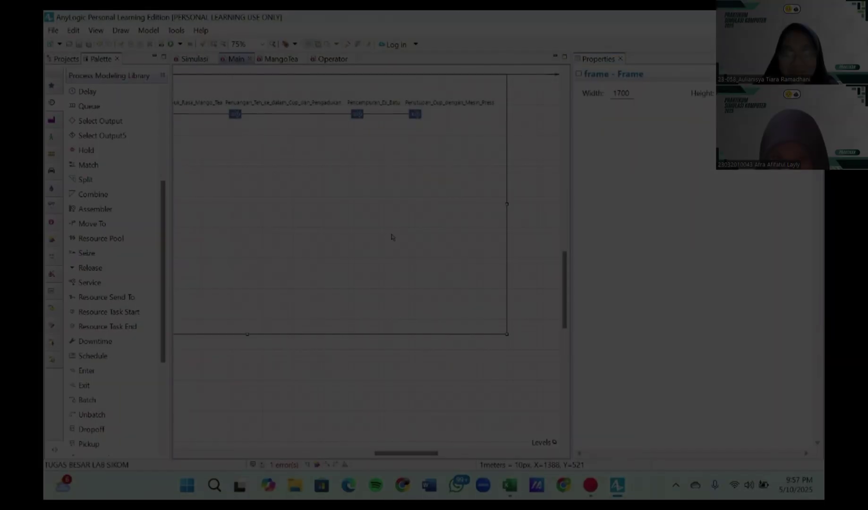
# - Place a Time Measure End block beyond Penutupan_Cup_dengan_Mesin_Press at the frame's edge and name it Waktu_Total
pyautogui.hscroll(-4, 366, 230)
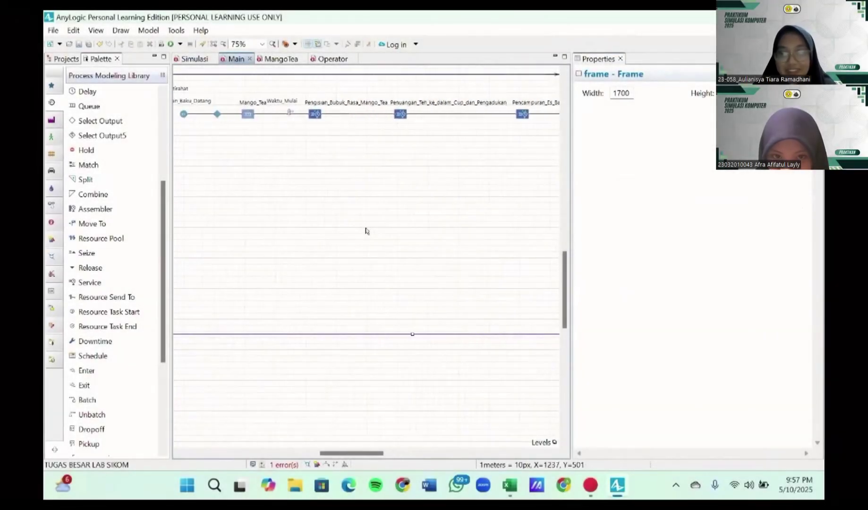
pyautogui.hscroll(3, 366, 231)
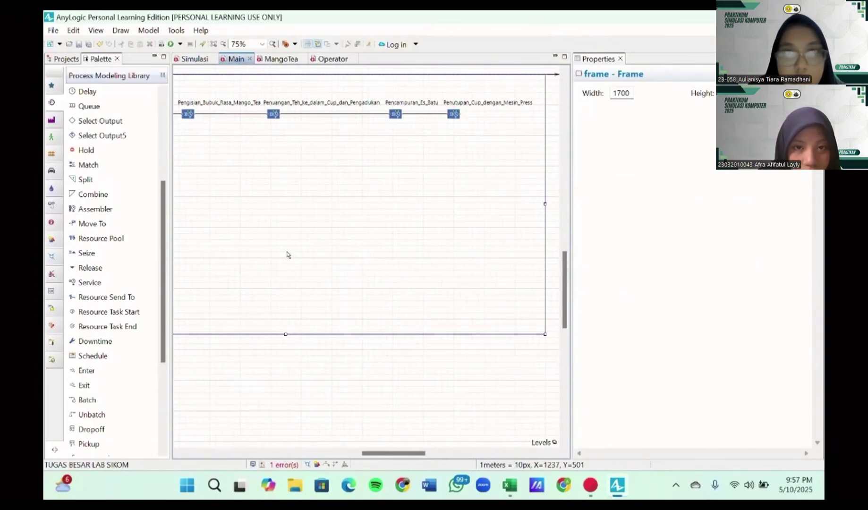
pyautogui.scroll(-4, 118, 284)
pyautogui.moveTo(126, 320); pyautogui.dragTo(545, 116)
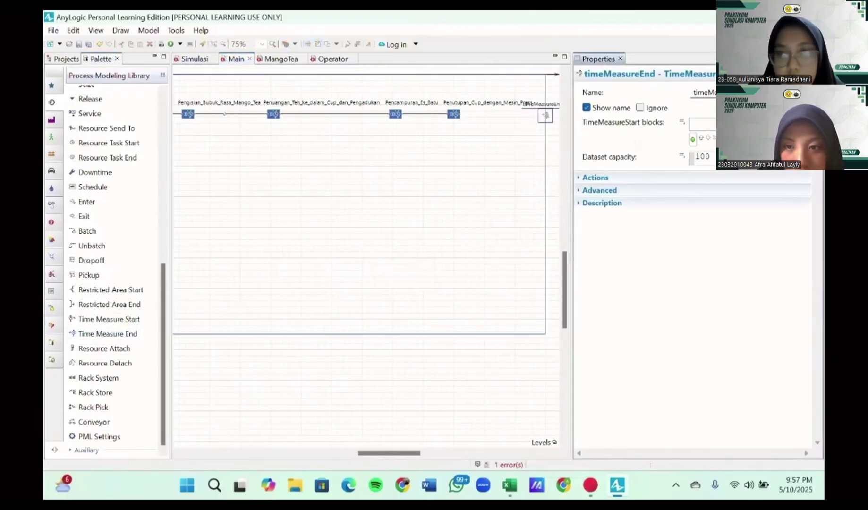
pyautogui.doubleClick(690, 92)
pyautogui.write('Waktu_')
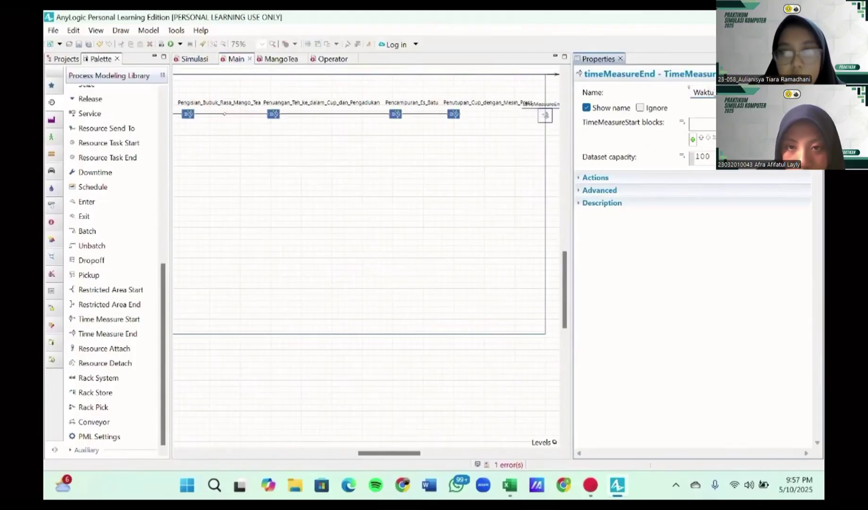
pyautogui.press('Return')
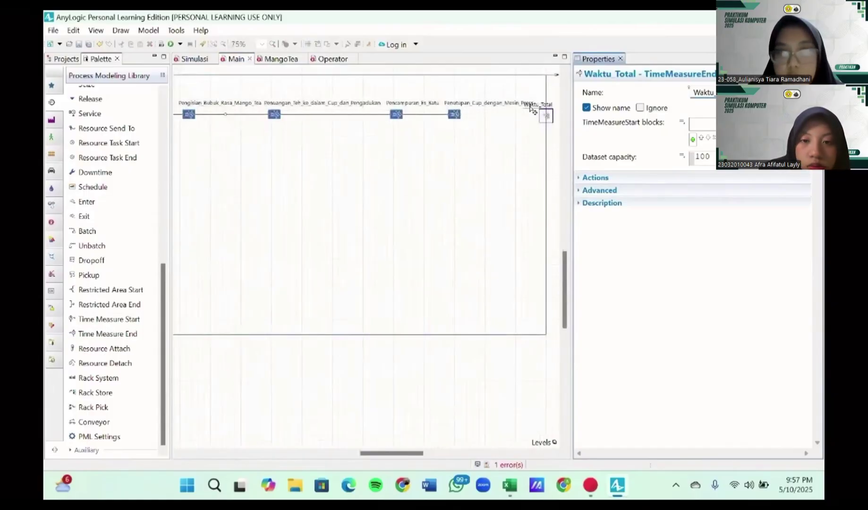
# - Connect Penutupan_Cup_dengan_Mesin_Press to Waktu_Total and shift Waktu_Total further right so the two labels no longer overlap
pyautogui.scroll(3, 531, 109)
pyautogui.hscroll(2, 472, 162)
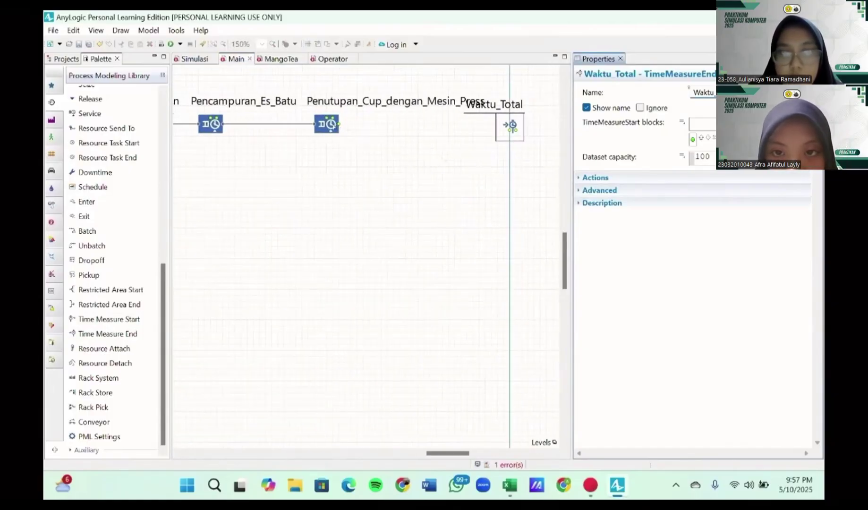
pyautogui.moveTo(341, 124); pyautogui.dragTo(545, 122)
pyautogui.click(512, 129)
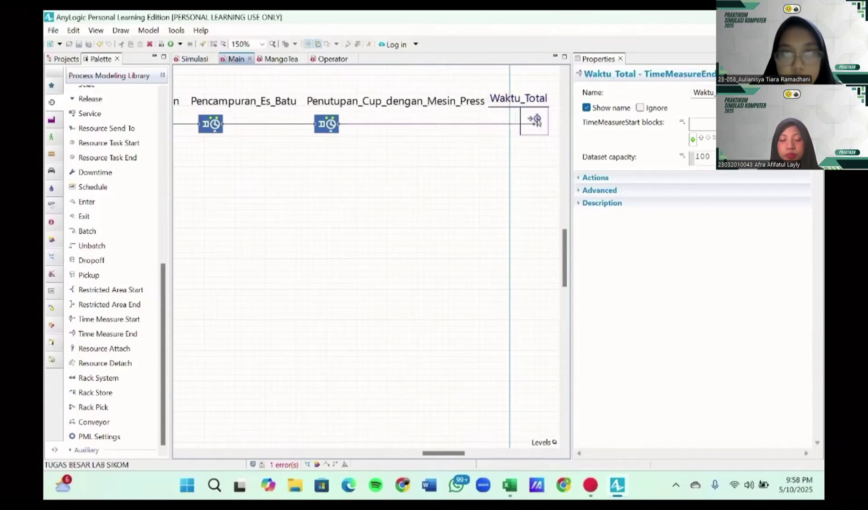
# - Extend the right edge of the Main frame past Waktu_Total to a width of about 1940
pyautogui.click(510, 156)
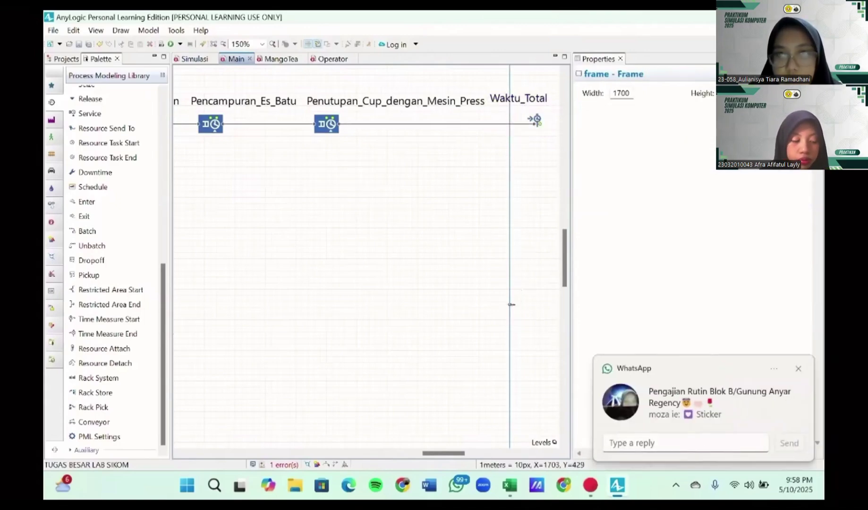
pyautogui.scroll(-2, 510, 304)
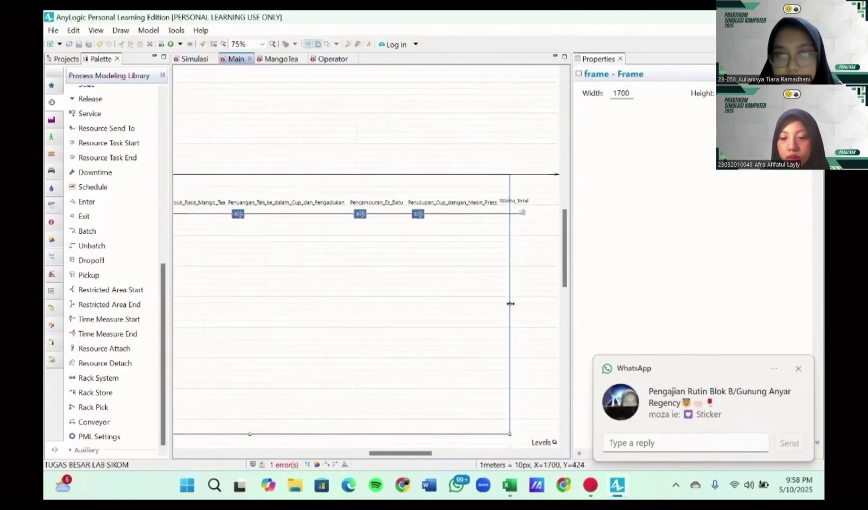
pyautogui.moveTo(510, 303); pyautogui.dragTo(574, 305)
pyautogui.moveTo(580, 305); pyautogui.dragTo(580, 305)
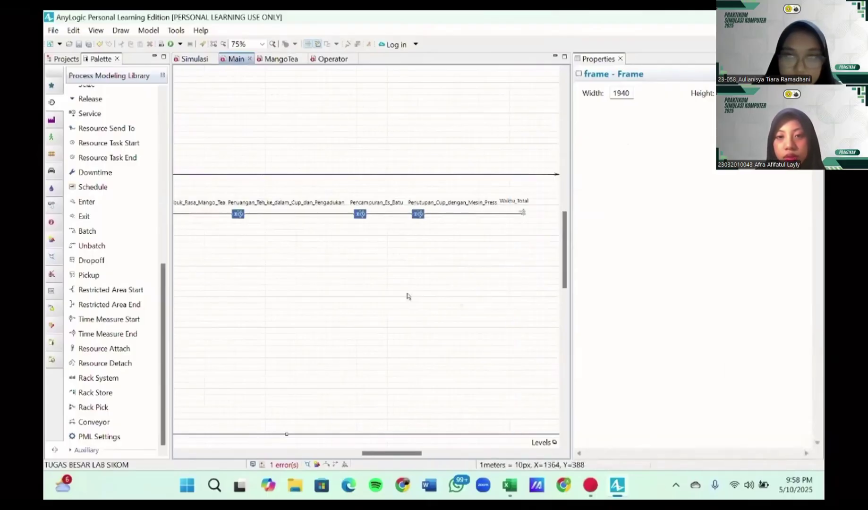
# - Add a Sink block connected after Waktu_Total and name it Menuju_Gudang
pyautogui.scroll(4, 107, 241)
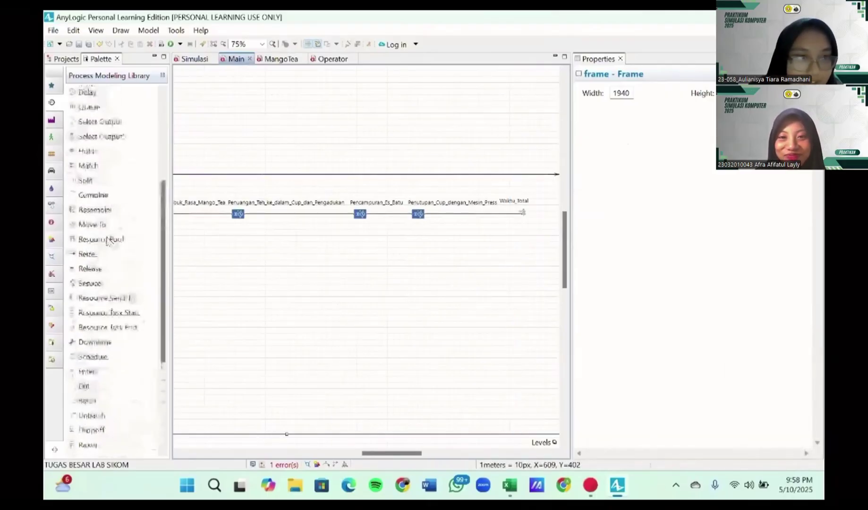
pyautogui.scroll(3, 100, 257)
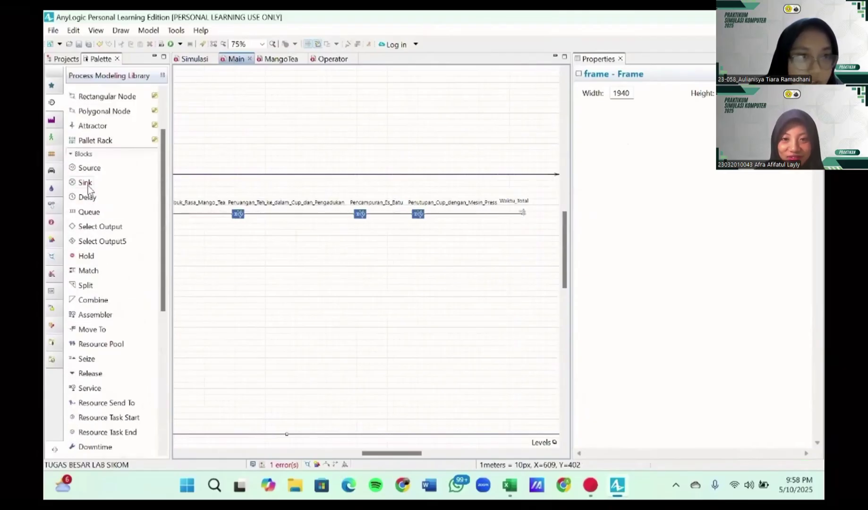
pyautogui.moveTo(88, 185); pyautogui.dragTo(543, 213)
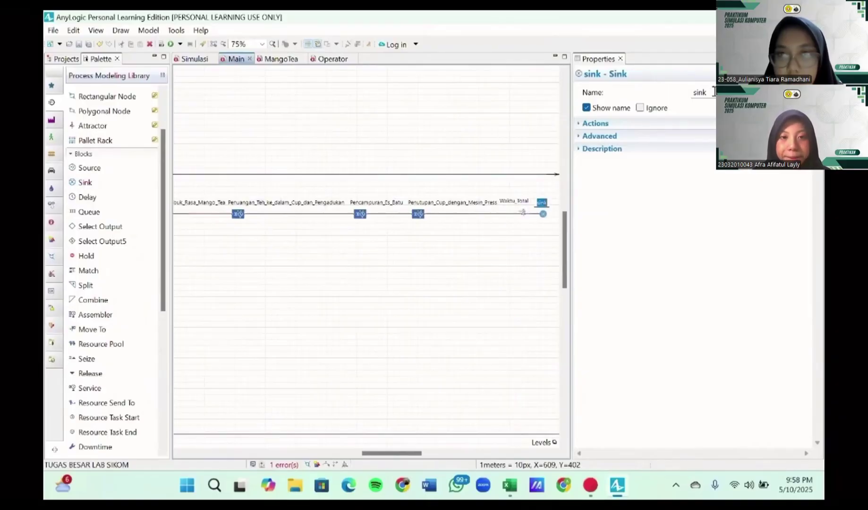
pyautogui.click(714, 92)
pyautogui.moveTo(714, 92); pyautogui.dragTo(691, 92)
pyautogui.press('BackSpace')
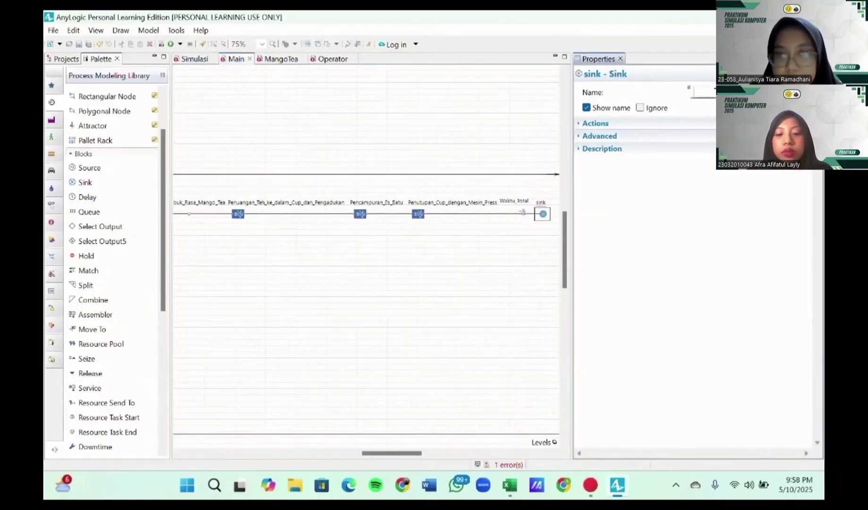
pyautogui.write('Menuju_Gudang')
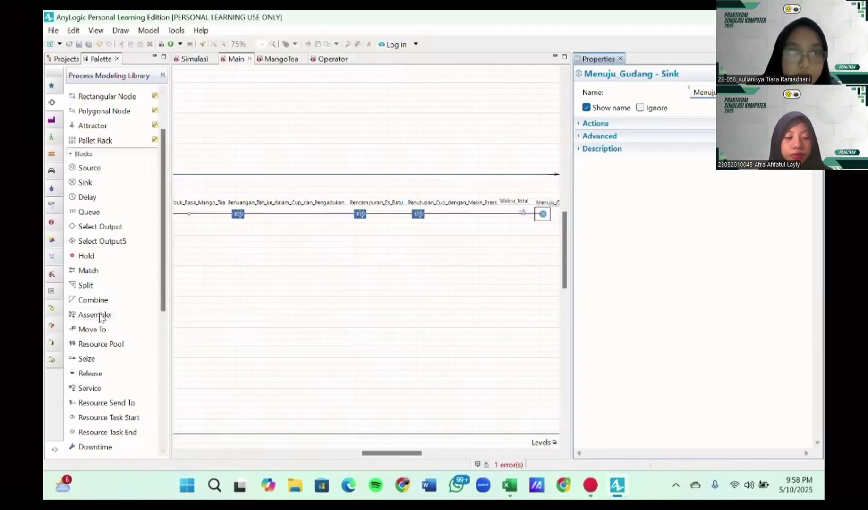
# - Place a Resource Pool below the flow, between Penuangan_Teh_ke_dalam_Cup_dan_Pengadukan and Pencampuran_Es_Batu, and name it Operator1
pyautogui.scroll(-5, 104, 315)
pyautogui.scroll(-1, 107, 270)
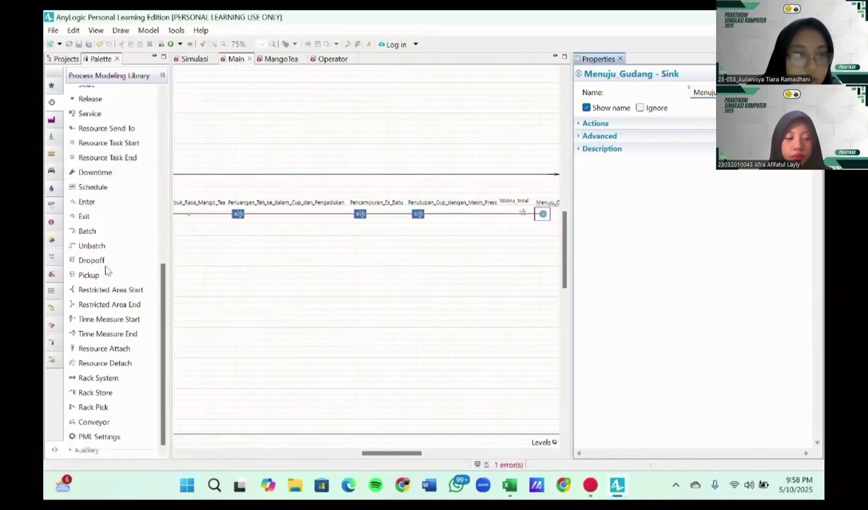
pyautogui.scroll(12, 108, 270)
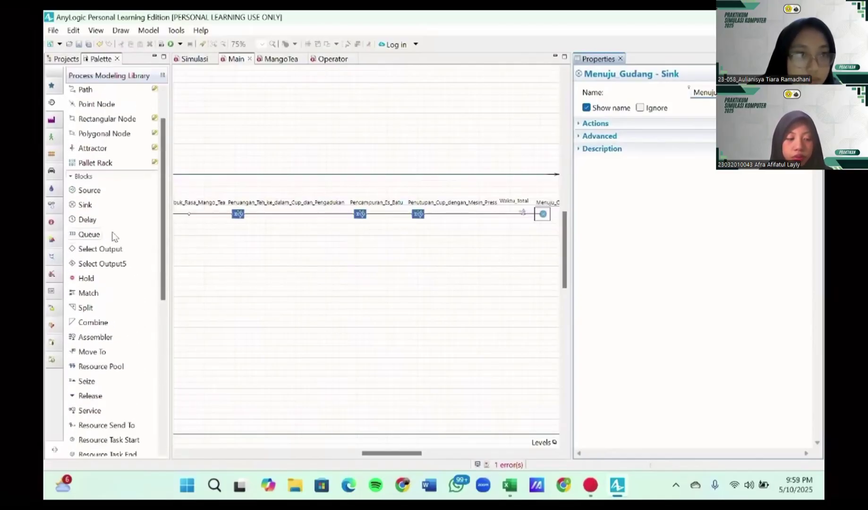
pyautogui.scroll(-5, 113, 236)
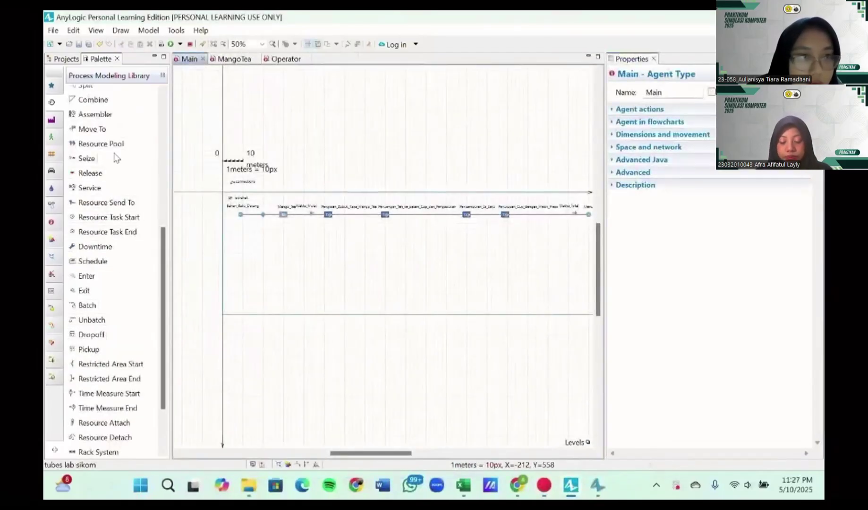
pyautogui.moveTo(113, 147); pyautogui.dragTo(430, 229)
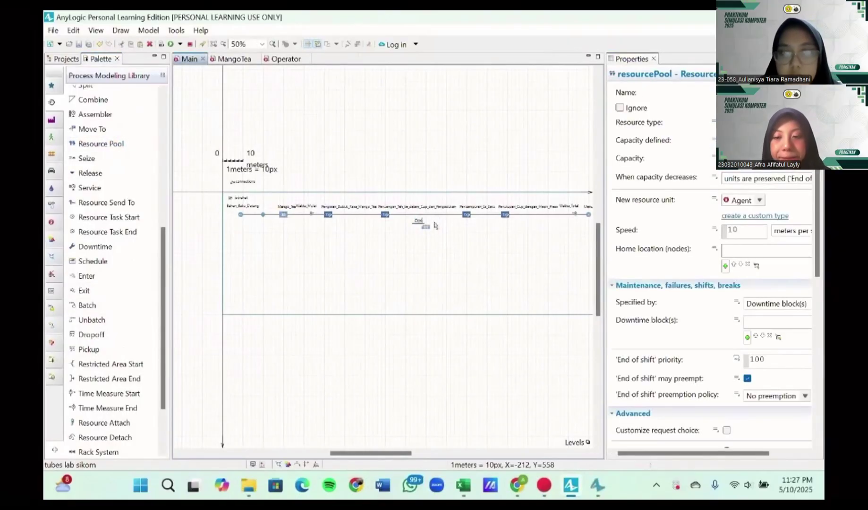
pyautogui.write('Operaotr1')
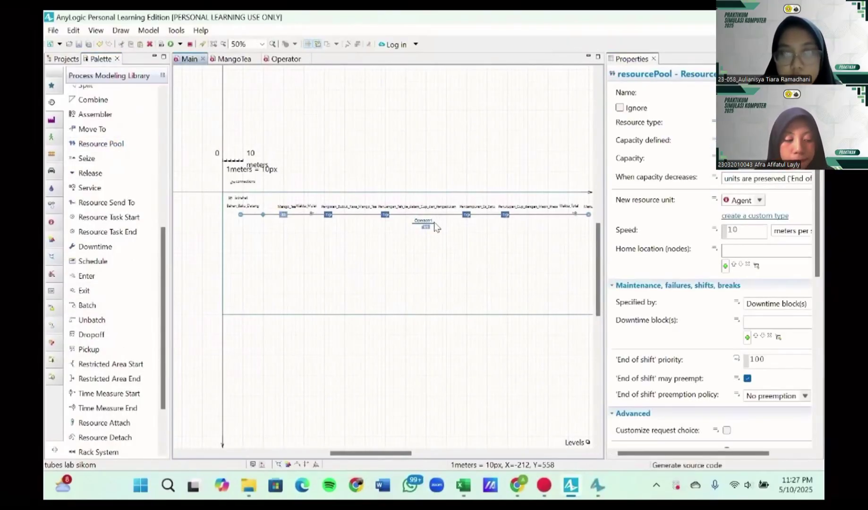
pyautogui.press('Return')
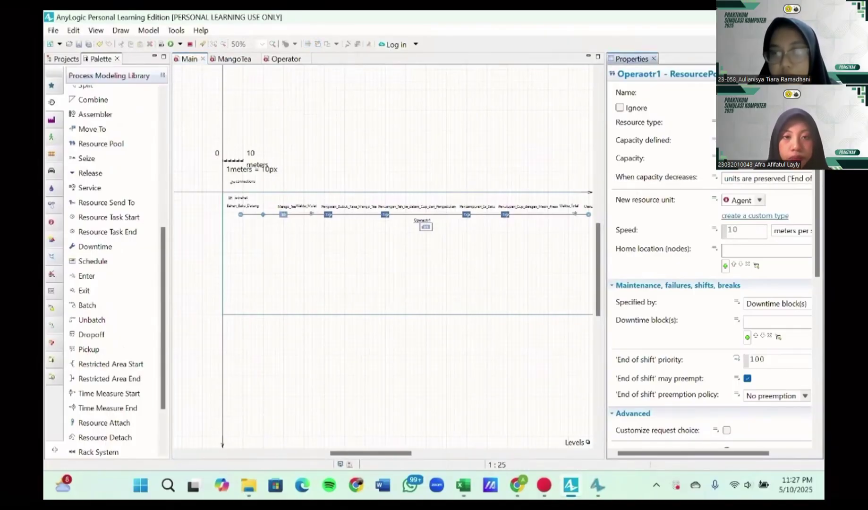
# - Connect the lower output of the Select Output block after Bahan_Baku_Datang to the Mango_Tea queue
pyautogui.scroll(2, 417, 230)
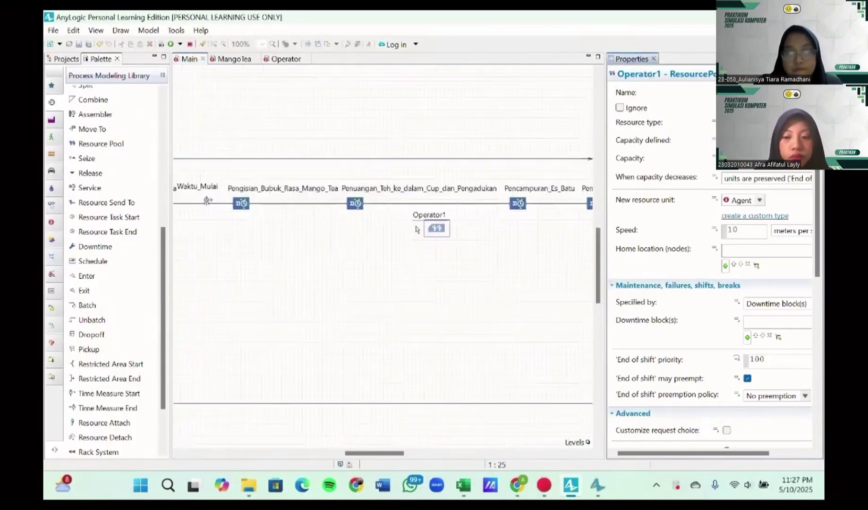
pyautogui.hscroll(-3, 430, 231)
pyautogui.scroll(1, 429, 232)
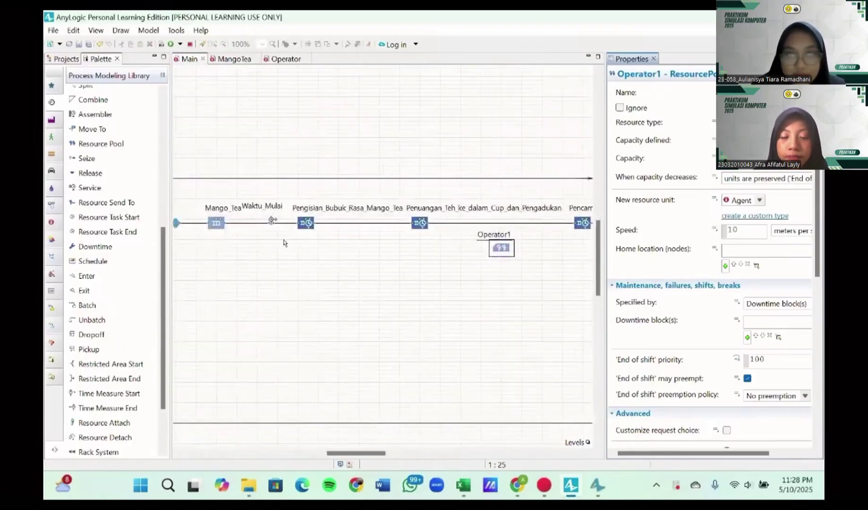
pyautogui.hscroll(-2, 234, 226)
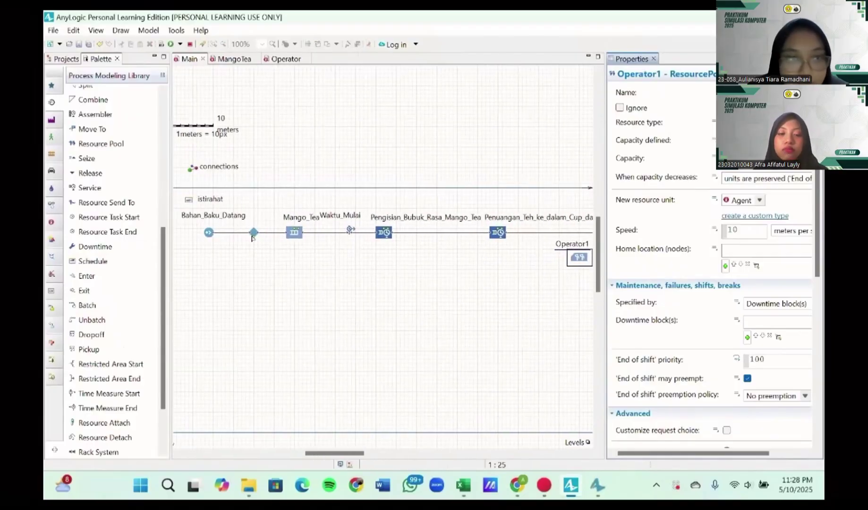
pyautogui.click(254, 234)
pyautogui.moveTo(262, 239); pyautogui.dragTo(288, 235)
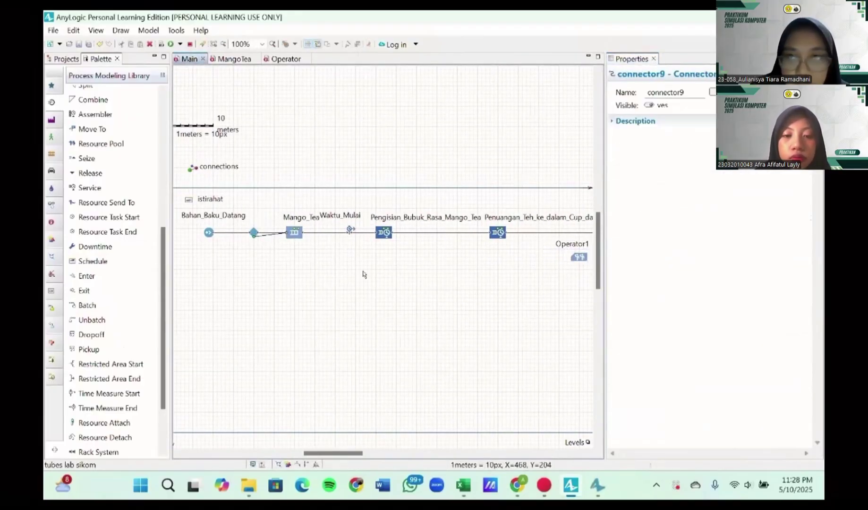
pyautogui.hscroll(3, 363, 259)
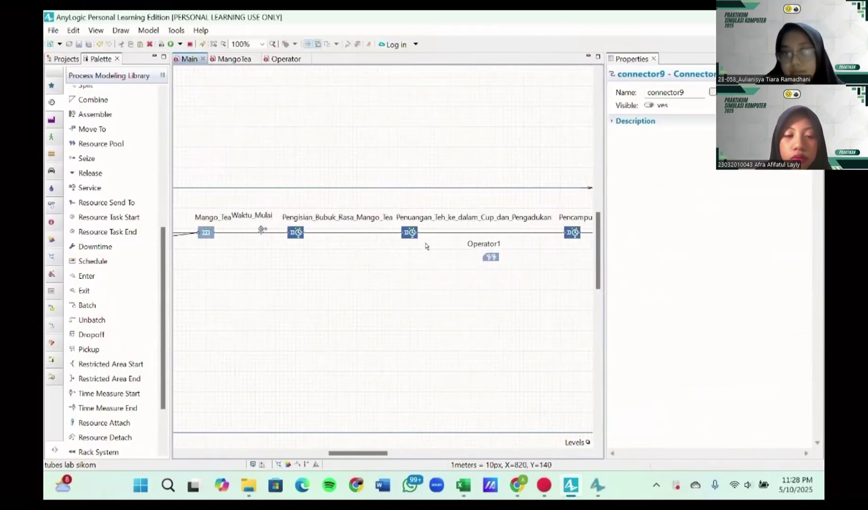
pyautogui.scroll(2, 491, 250)
pyautogui.hscroll(4, 491, 250)
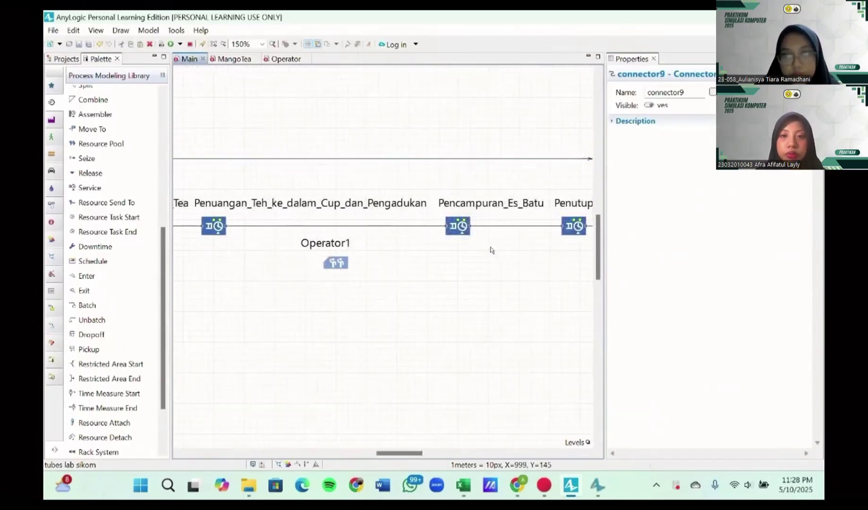
pyautogui.hscroll(-10, 351, 285)
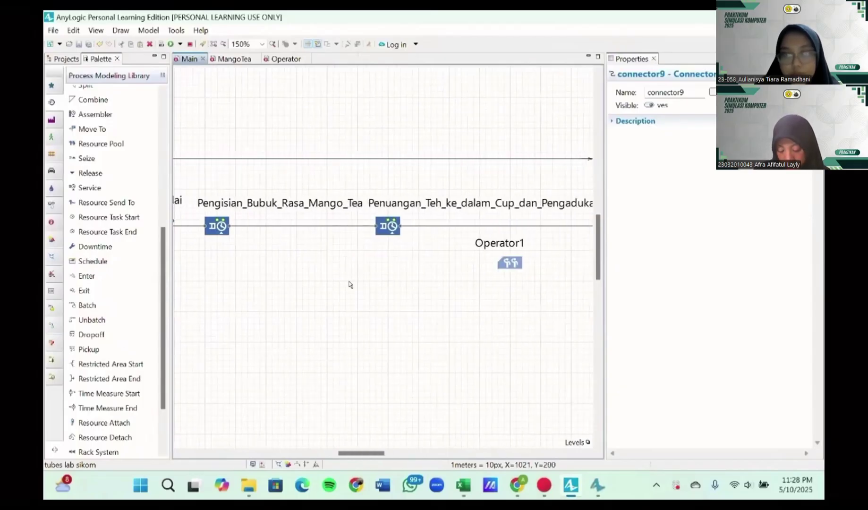
pyautogui.scroll(-3, 350, 284)
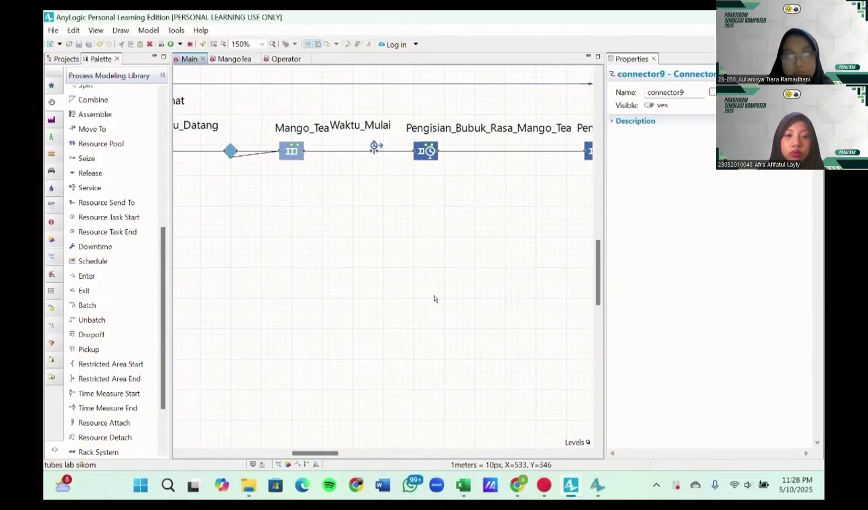
pyautogui.scroll(6, 98, 144)
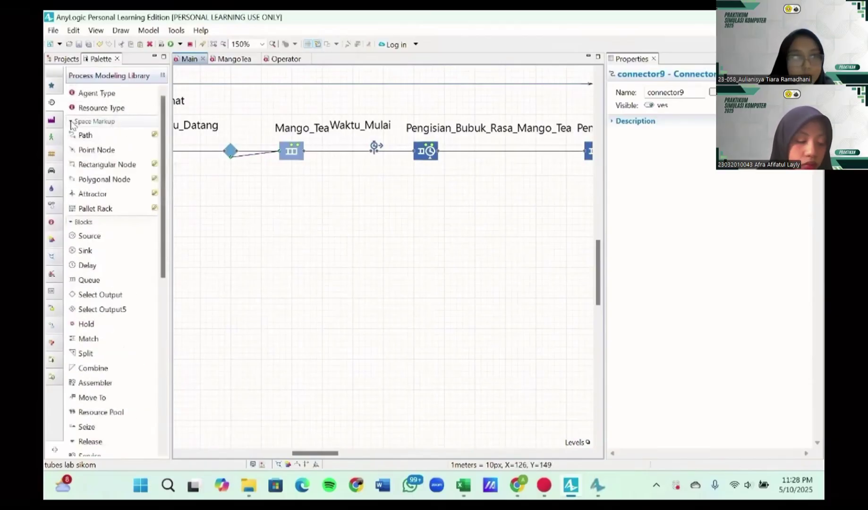
# - Draw a straight horizontal path below the flow, running from under Bahan_Baku_Datang to under the Mango_Tea queue
pyautogui.click(85, 135)
pyautogui.scroll(-1, 251, 242)
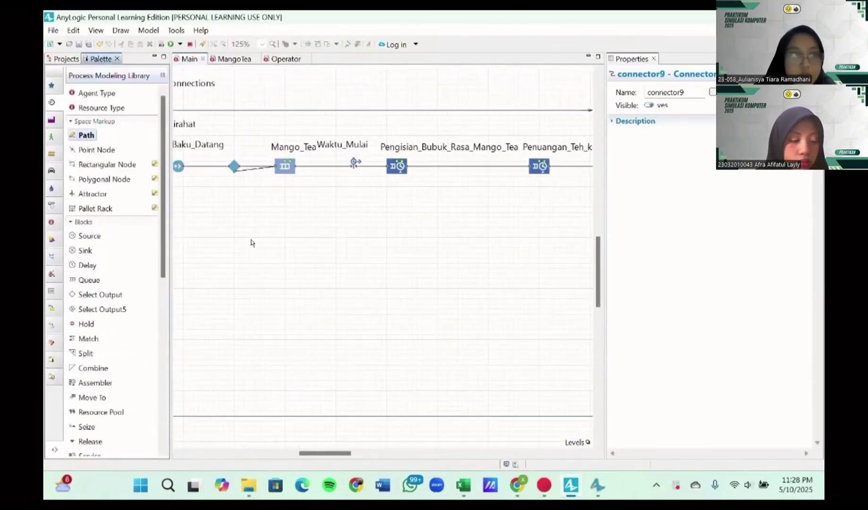
pyautogui.scroll(-2, 251, 242)
pyautogui.click(198, 229)
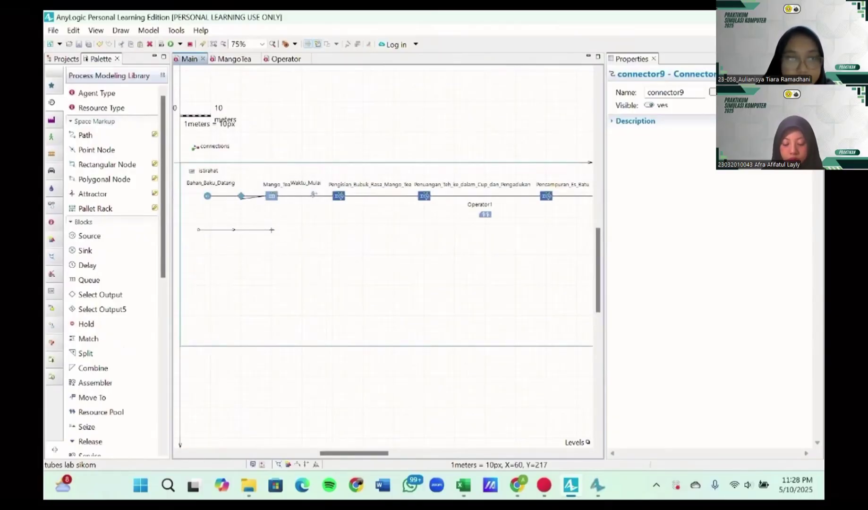
pyautogui.doubleClick(272, 230)
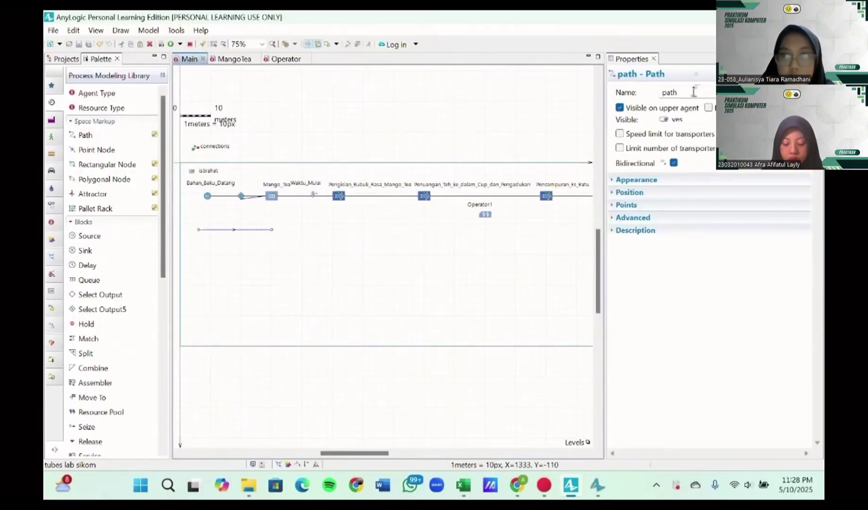
# - Name the new path Antri_Mango_Tea
pyautogui.click(693, 91)
pyautogui.press('BackSpace')
pyautogui.press('BackSpace')
pyautogui.press('BackSpace')
pyautogui.press('BackSpace')
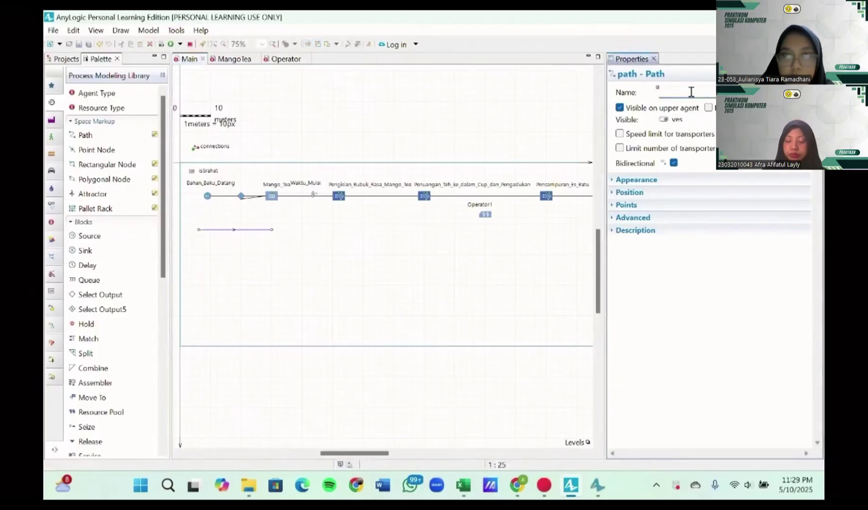
pyautogui.write('Antri')
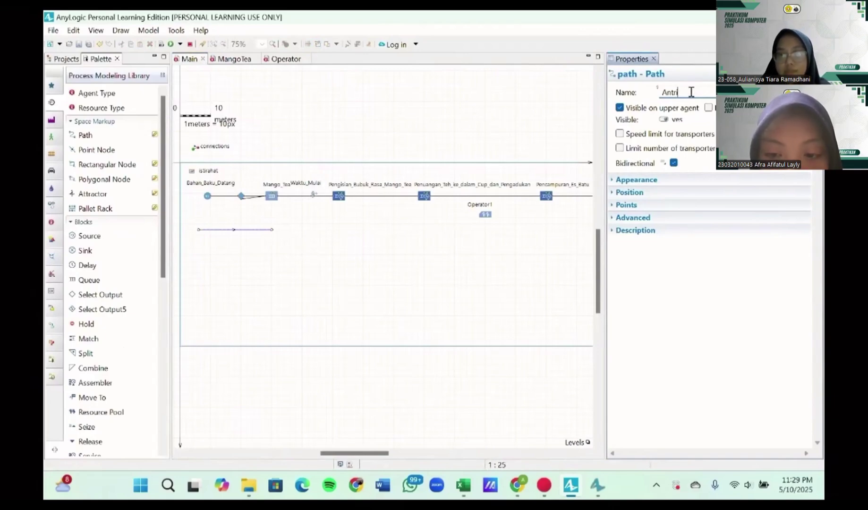
pyautogui.write('_M')
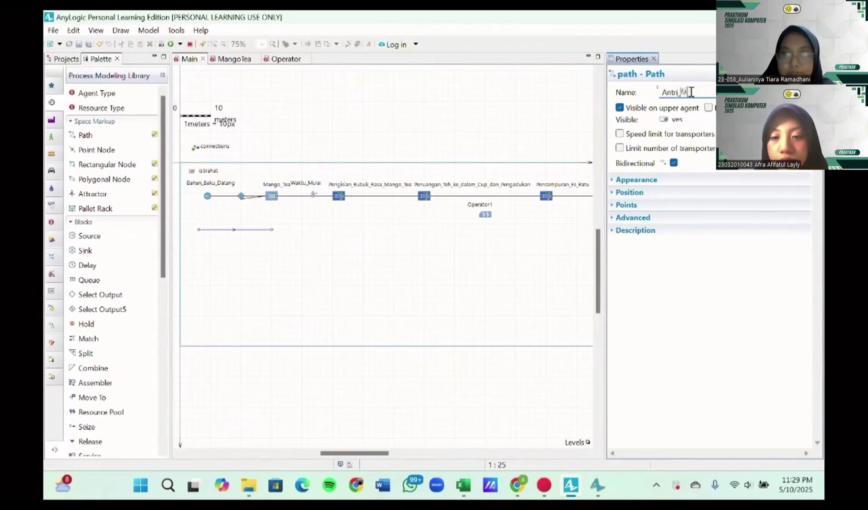
pyautogui.write('ango_Tea')
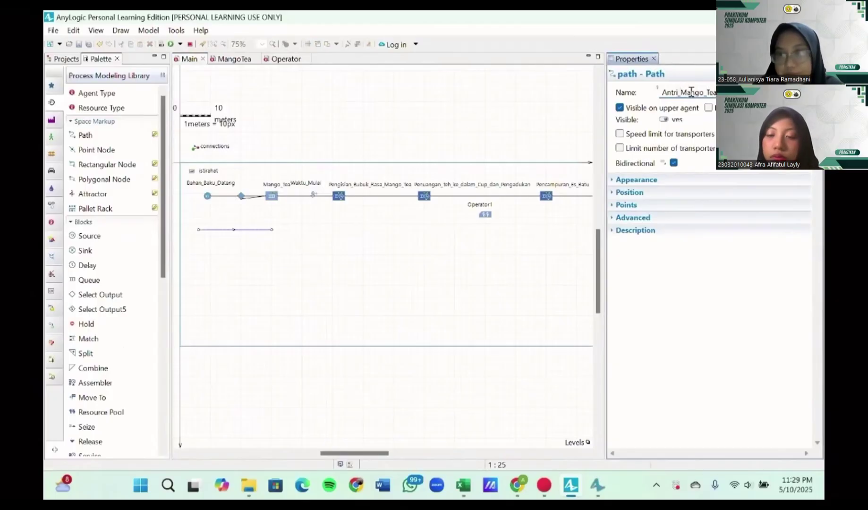
pyautogui.press('Return')
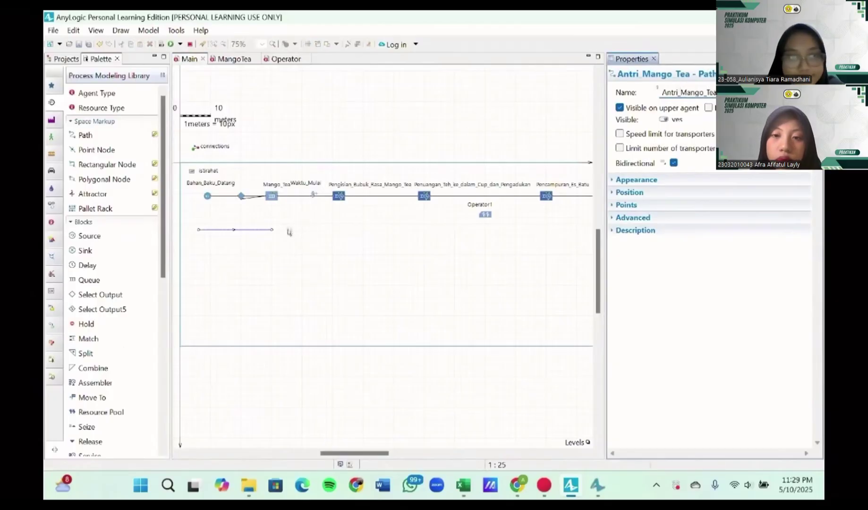
# - Draw a small rectangular node just past the end of the Antri_Mango_Tea path and name it antri_pengisian_bubuk_rasa_mango
pyautogui.doubleClick(110, 165)
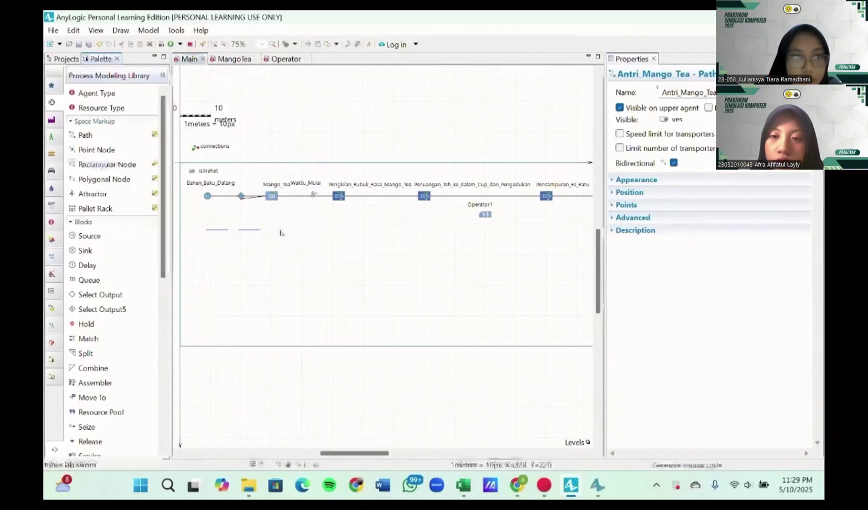
pyautogui.moveTo(277, 230); pyautogui.dragTo(302, 248)
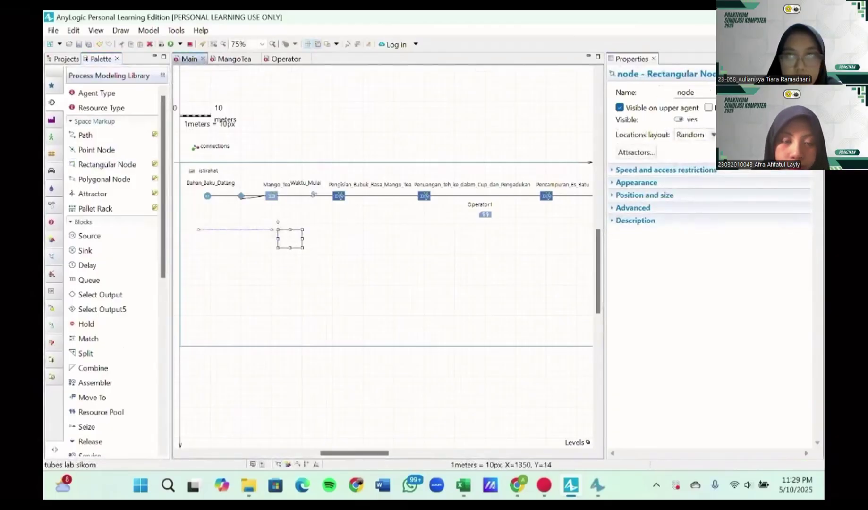
pyautogui.click(708, 93)
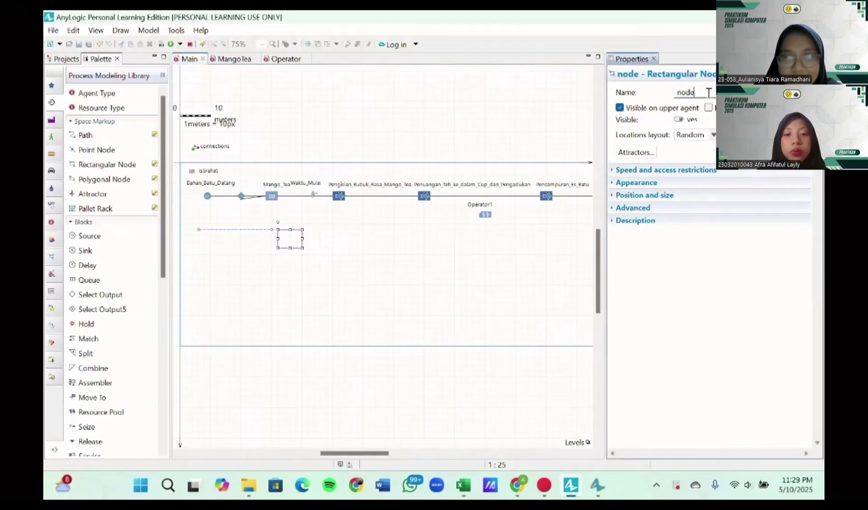
pyautogui.press('BackSpace')
pyautogui.press('BackSpace')
pyautogui.press('BackSpace')
pyautogui.press('BackSpace')
pyautogui.write('antr')
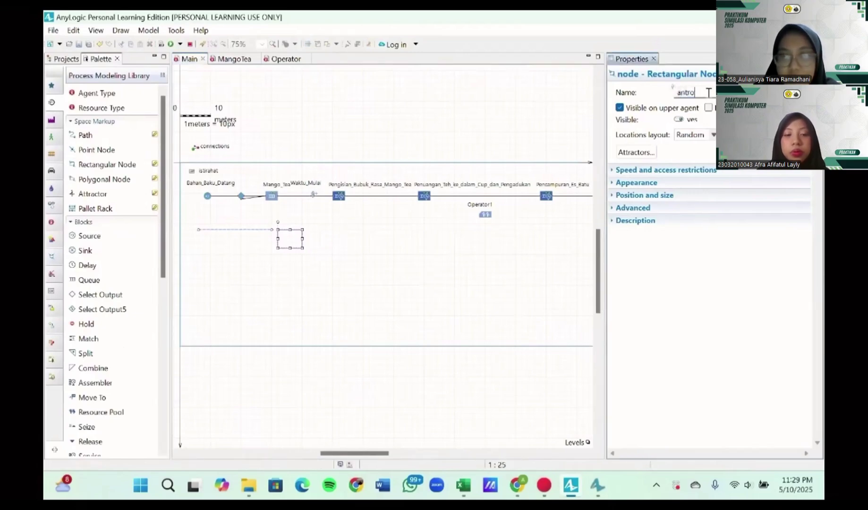
pyautogui.write('i_')
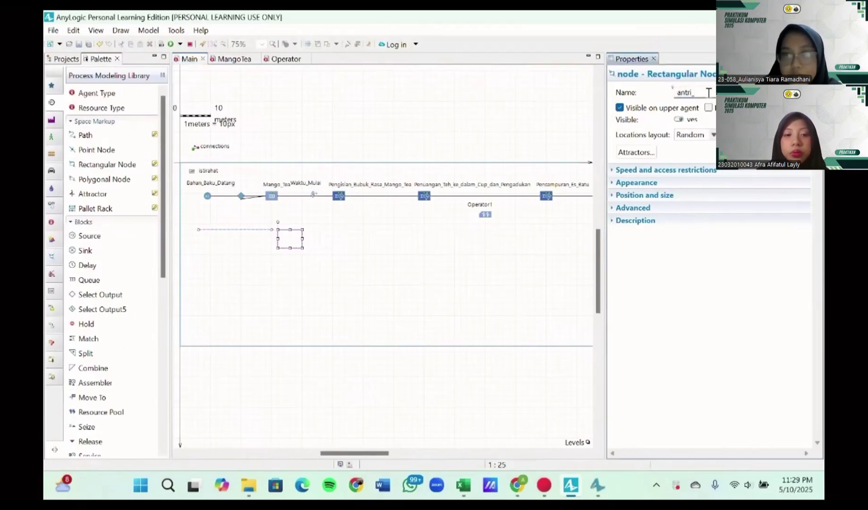
pyautogui.write('pengis')
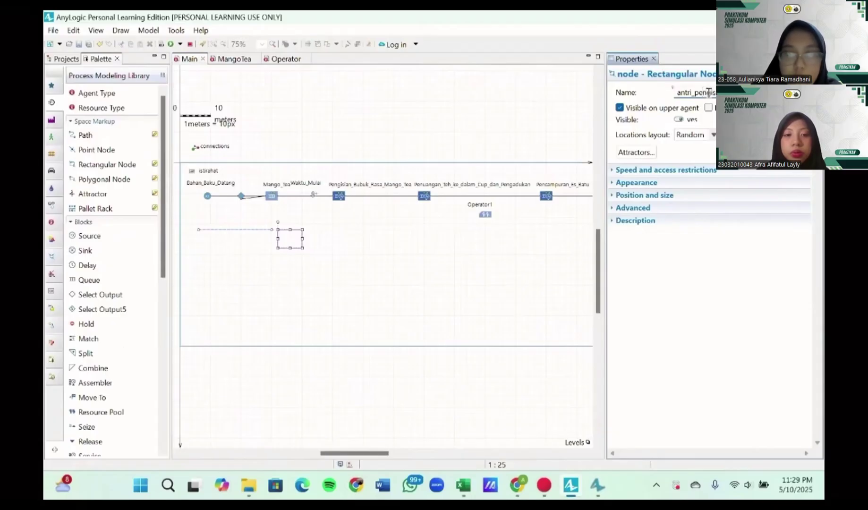
pyautogui.write('ian_bu')
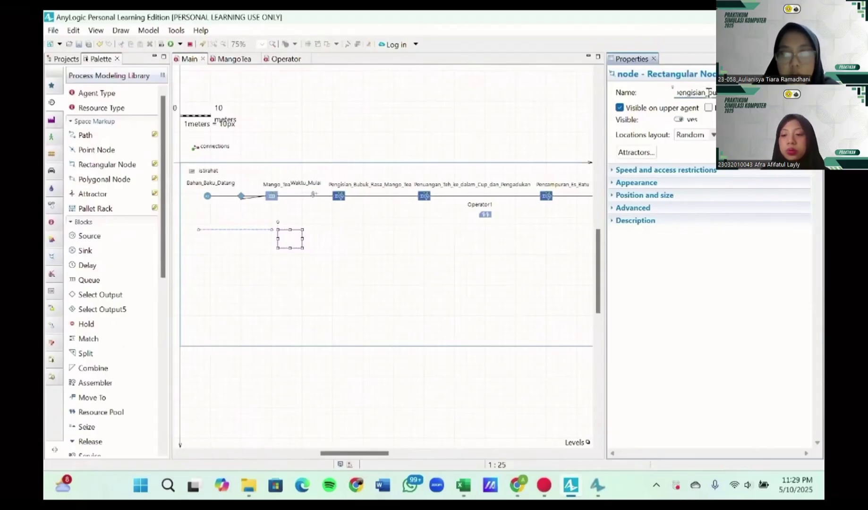
pyautogui.write('buk_rasa_ma')
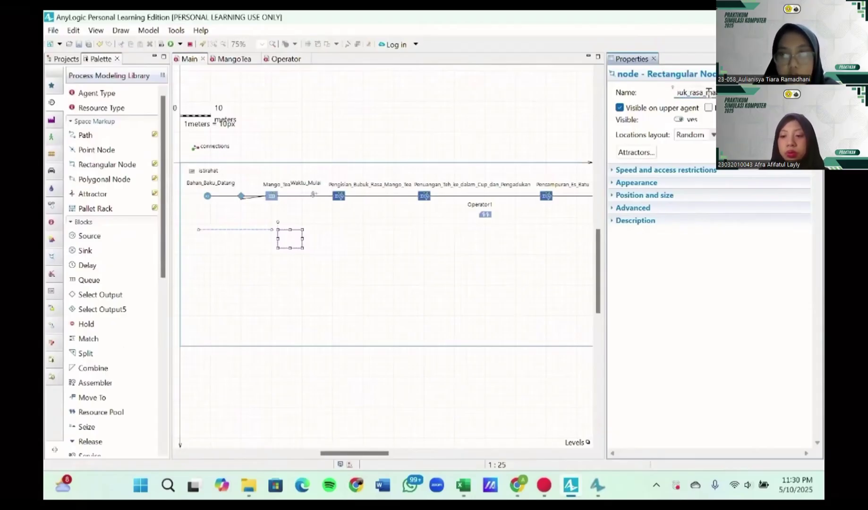
pyautogui.write('ngo')
pyautogui.press('Return')
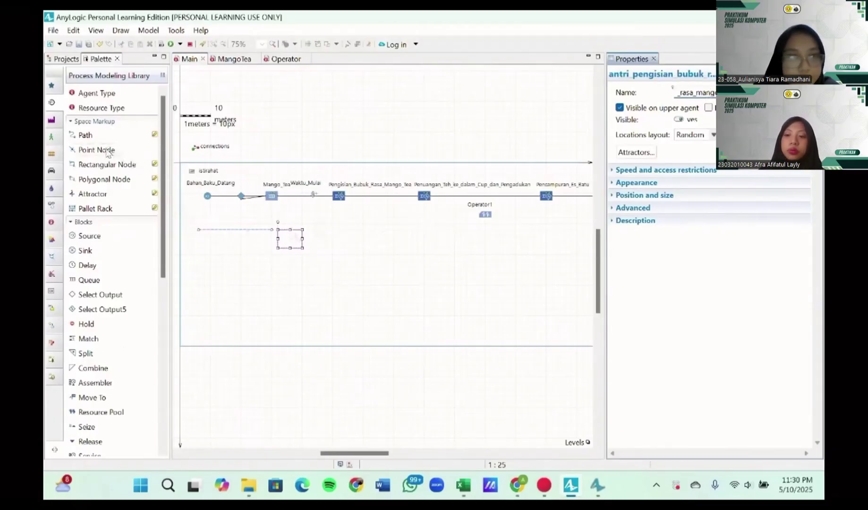
# - Place a point node just right of the rectangular queue node and enlarge its circle
pyautogui.click(108, 150)
pyautogui.click(317, 240)
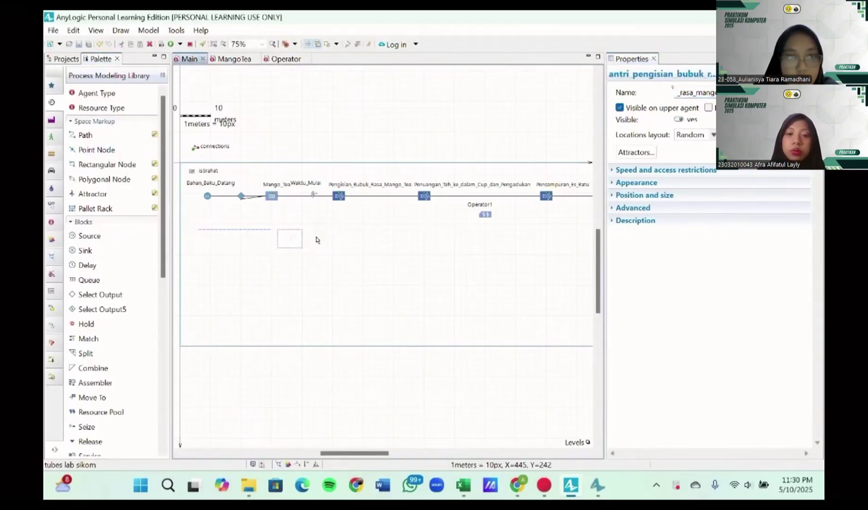
pyautogui.click(99, 150)
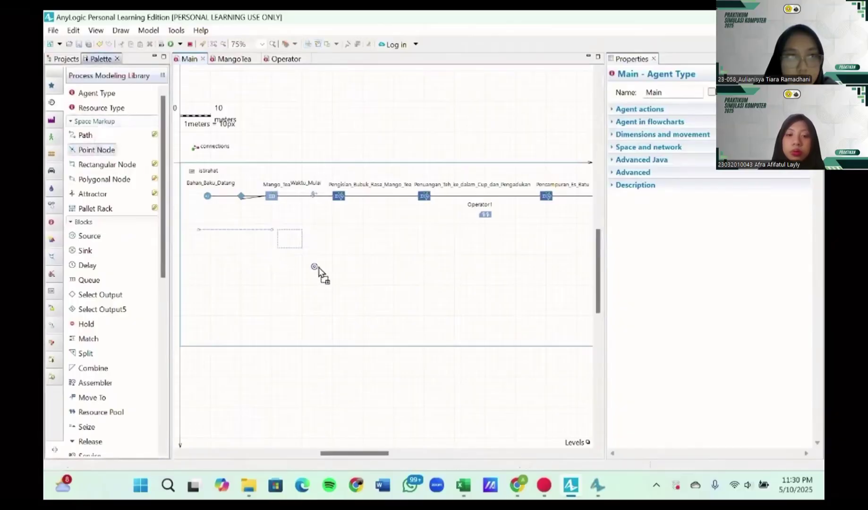
pyautogui.click(315, 236)
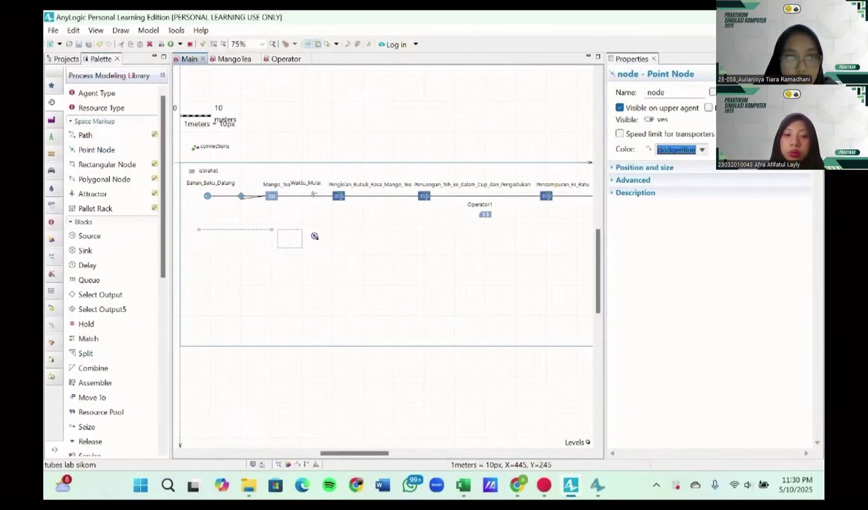
pyautogui.moveTo(317, 238); pyautogui.dragTo(322, 238)
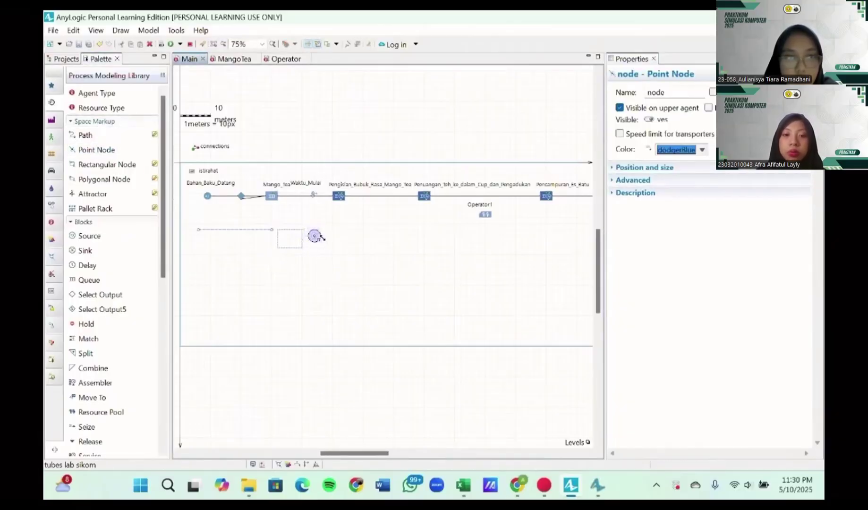
# - Name the point node St_pengisian_bubuk_rasa_mango_tea
pyautogui.click(682, 92)
pyautogui.press('BackSpace')
pyautogui.press('BackSpace')
pyautogui.press('BackSpace')
pyautogui.press('BackSpace')
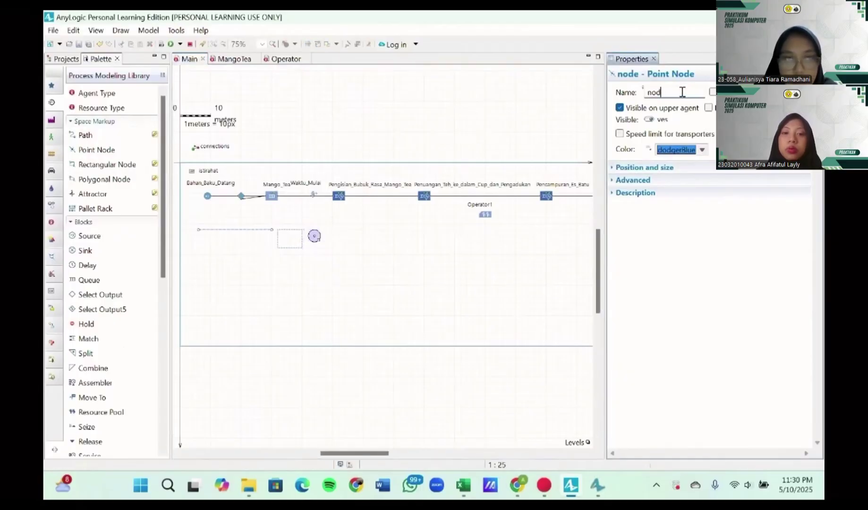
pyautogui.write('St_')
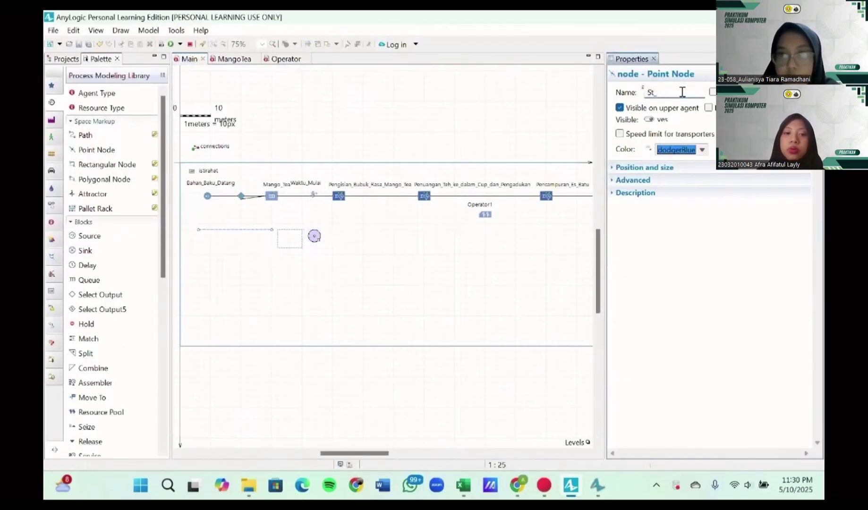
pyautogui.write('pengisian_b')
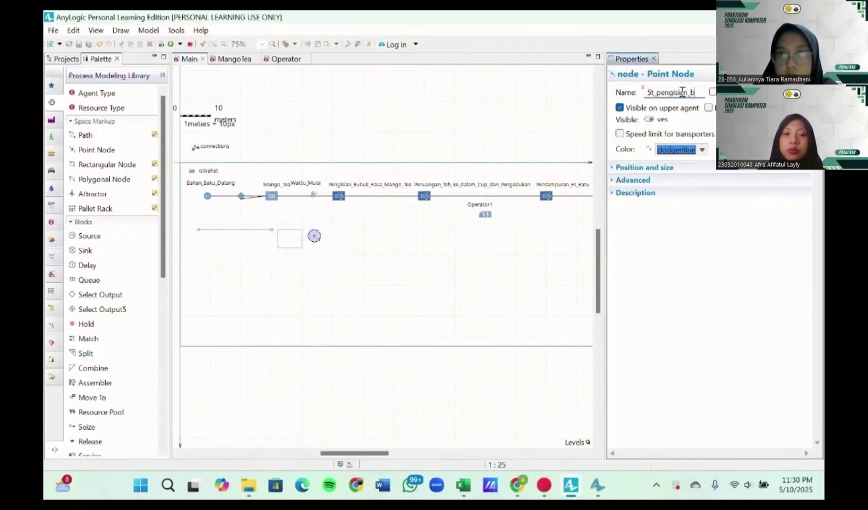
pyautogui.write('ubuk_rasa_')
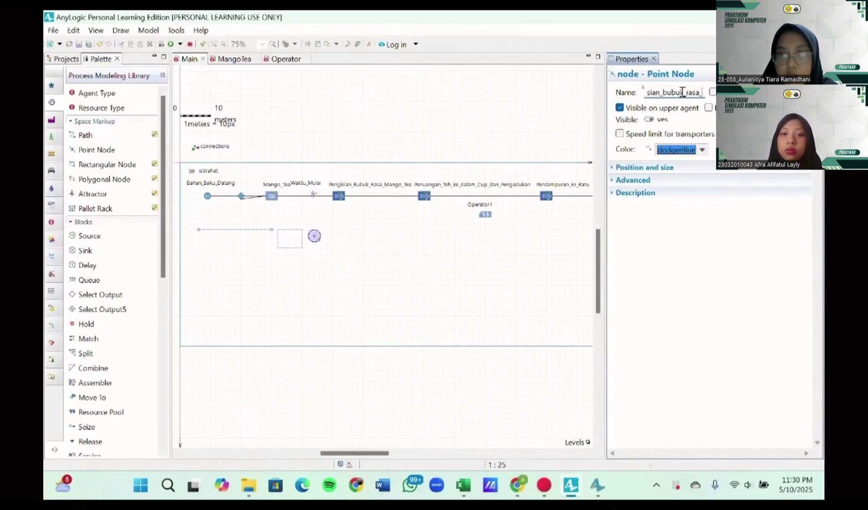
pyautogui.write('mango_tea')
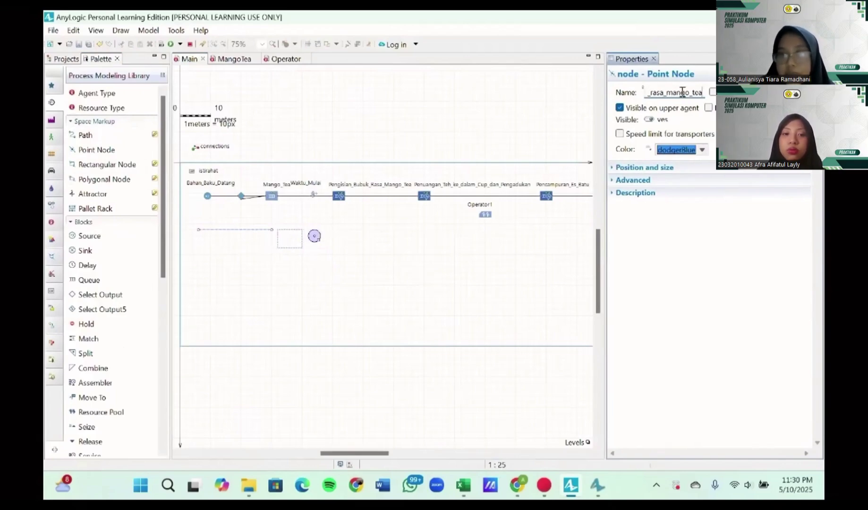
pyautogui.press('Return')
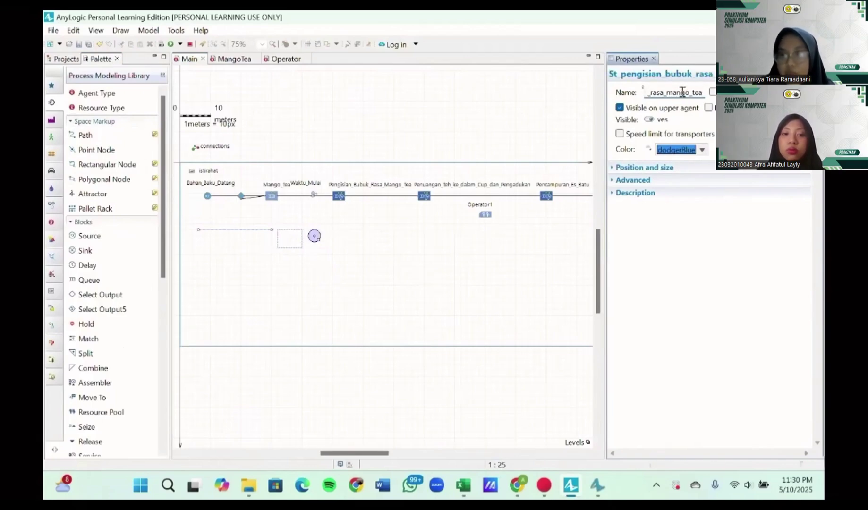
# - Add a rectangular node directly below the point node and name it tempat_Operator
pyautogui.click(128, 165)
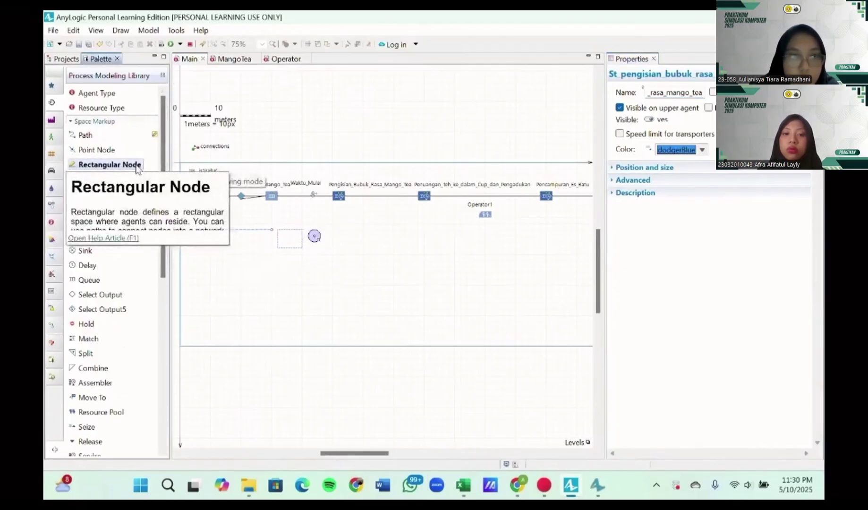
pyautogui.click(308, 248)
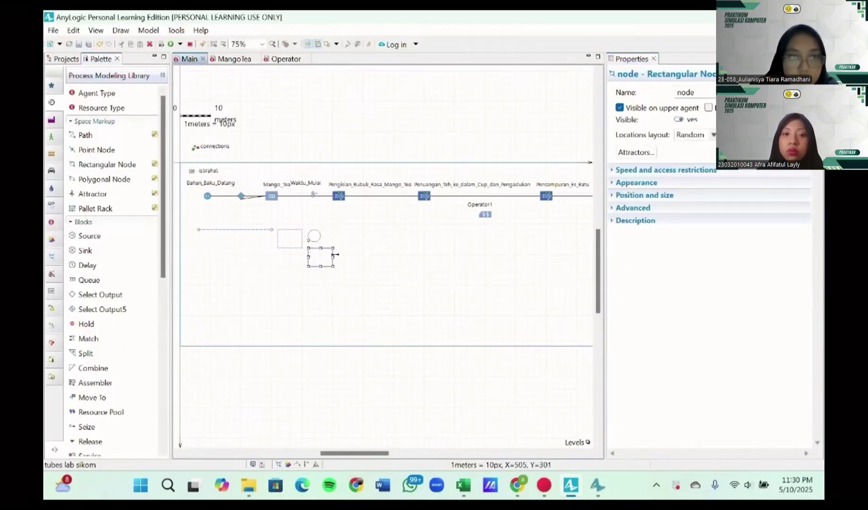
pyautogui.click(708, 93)
pyautogui.press('BackSpace')
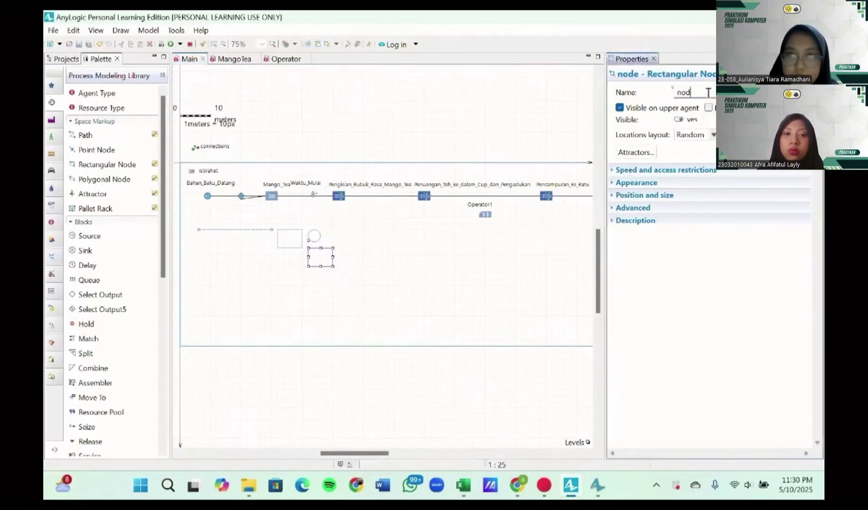
pyautogui.press('BackSpace')
pyautogui.press('BackSpace')
pyautogui.press('BackSpace')
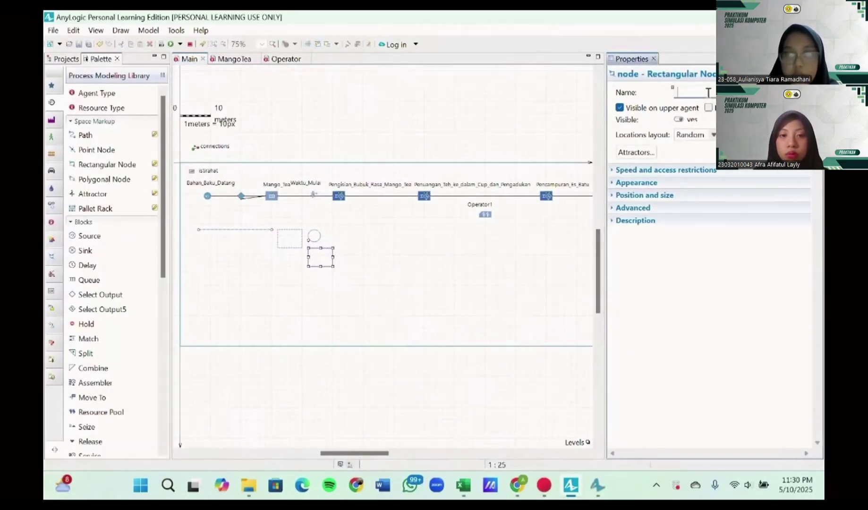
pyautogui.write('tempat_Op')
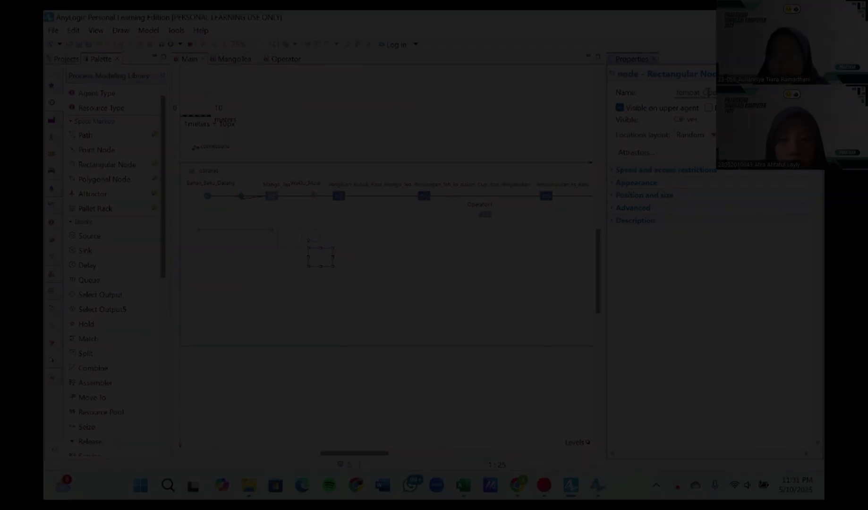
pyautogui.write('erator')
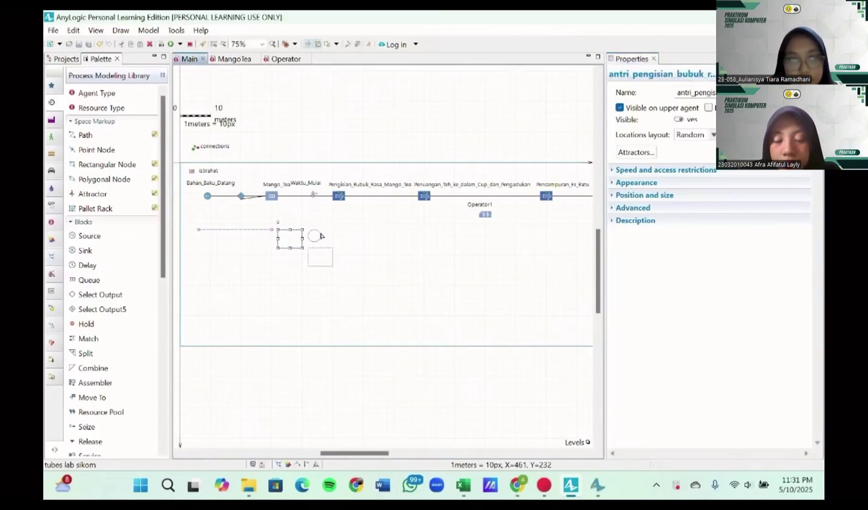
# - Duplicate the rectangular queue node together with the station point node, placing the copies to the right of the operator node
pyautogui.keyDown('shift'); pyautogui.click(315, 235); pyautogui.keyUp('shift')
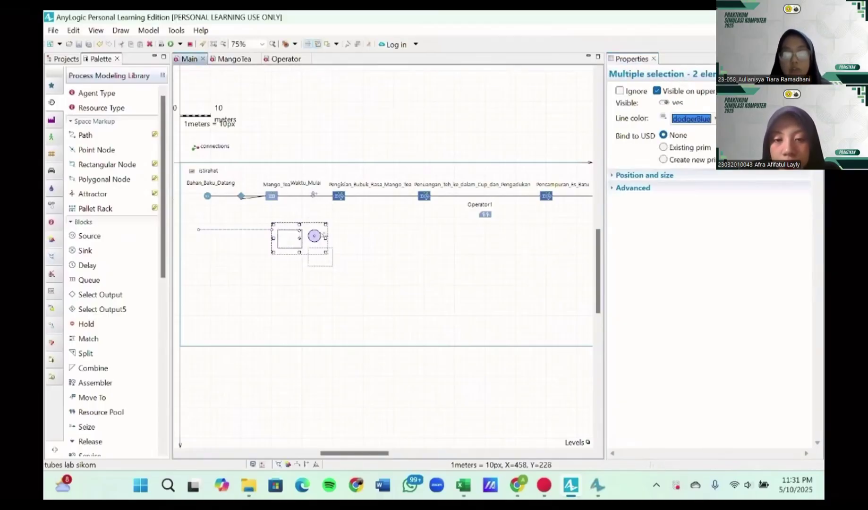
pyautogui.click(356, 239)
pyautogui.hotkey('ctrl', 'v')
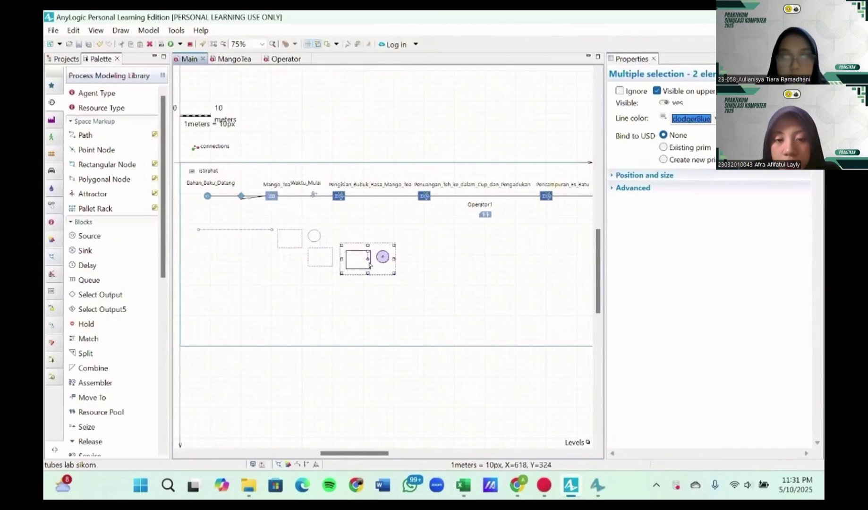
# - Line up three copies of the queue-and-station pair in a row beside the first pair, and move the operator node below the second station
pyautogui.moveTo(370, 265); pyautogui.dragTo(420, 241)
pyautogui.hotkey('ctrl', 'v')
pyautogui.hotkey('ctrl', 'v')
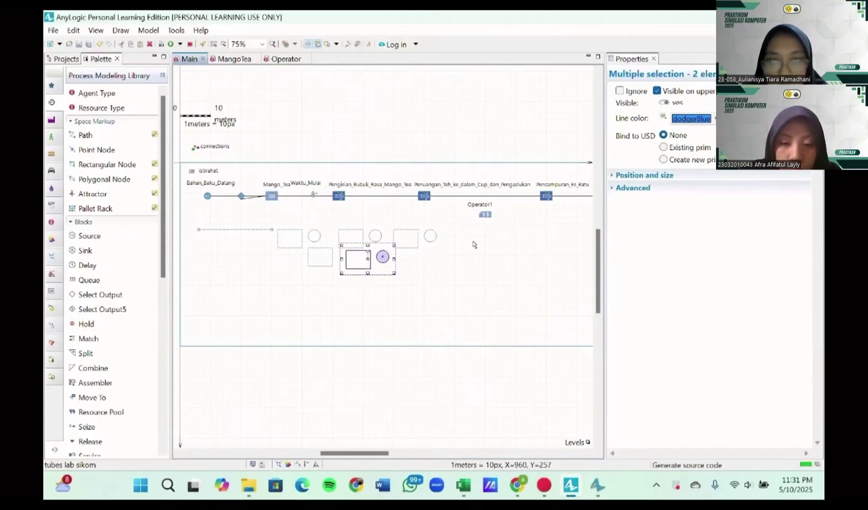
pyautogui.moveTo(367, 264); pyautogui.dragTo(466, 242)
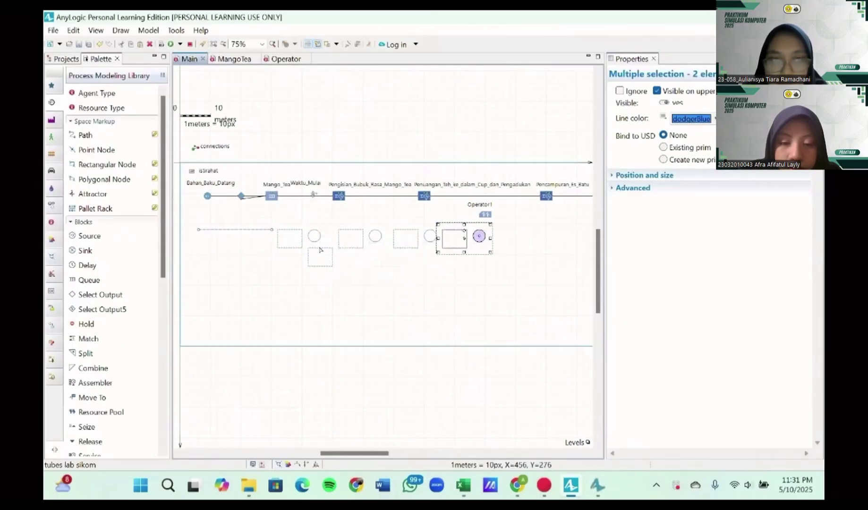
pyautogui.click(323, 253)
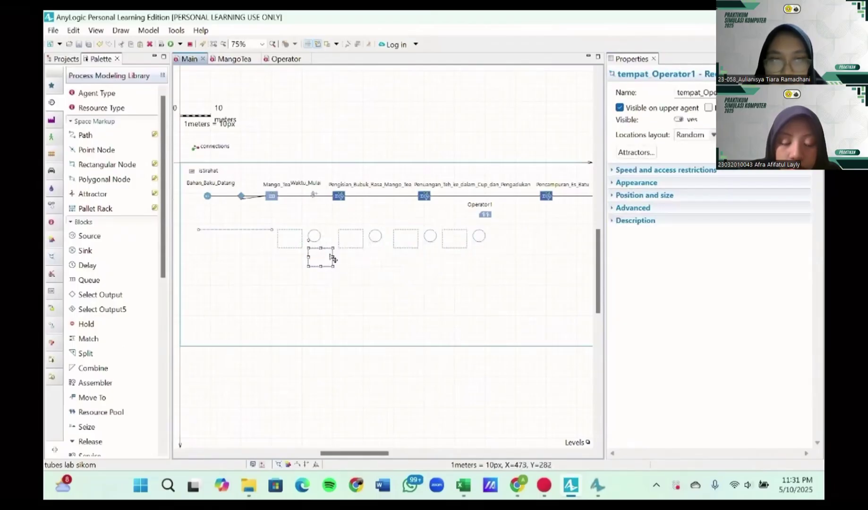
pyautogui.moveTo(325, 252); pyautogui.dragTo(391, 267)
# - Try to rename the second rectangular queue node after the tea pouring and stirring process
pyautogui.click(351, 230)
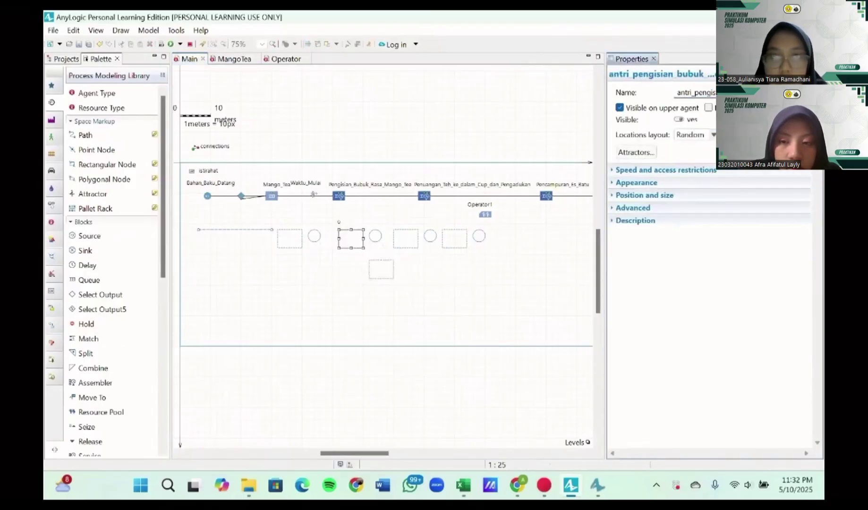
pyautogui.click(704, 92)
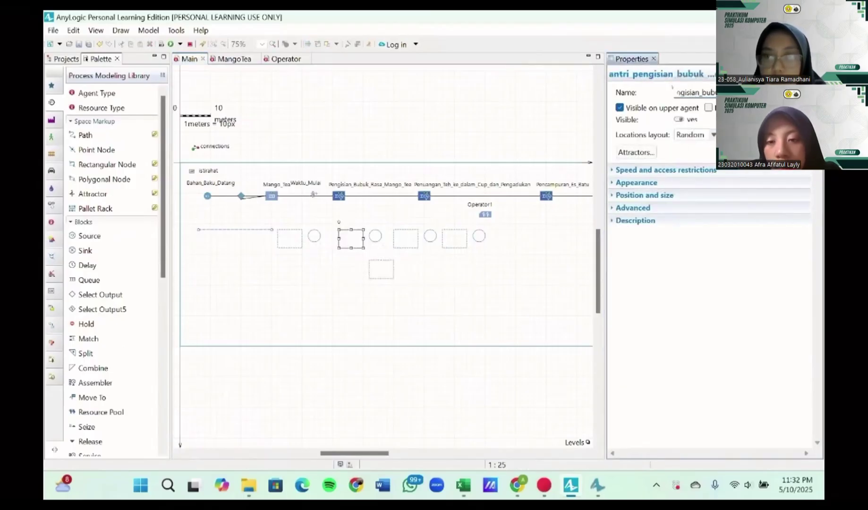
pyautogui.press('BackSpace')
pyautogui.press('BackSpace')
pyautogui.press('BackSpace')
pyautogui.press('BackSpace')
pyautogui.press('BackSpace')
pyautogui.press('BackSpace')
pyautogui.press('BackSpace')
pyautogui.press('BackSpace')
pyautogui.press('BackSpace')
pyautogui.press('BackSpace')
pyautogui.press('BackSpace')
pyautogui.press('BackSpace')
pyautogui.write('uar')
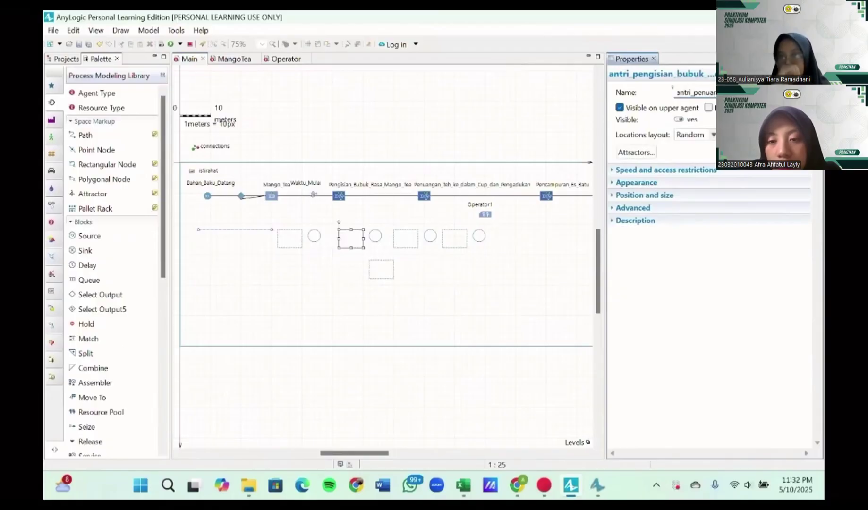
pyautogui.write('gan_teh')
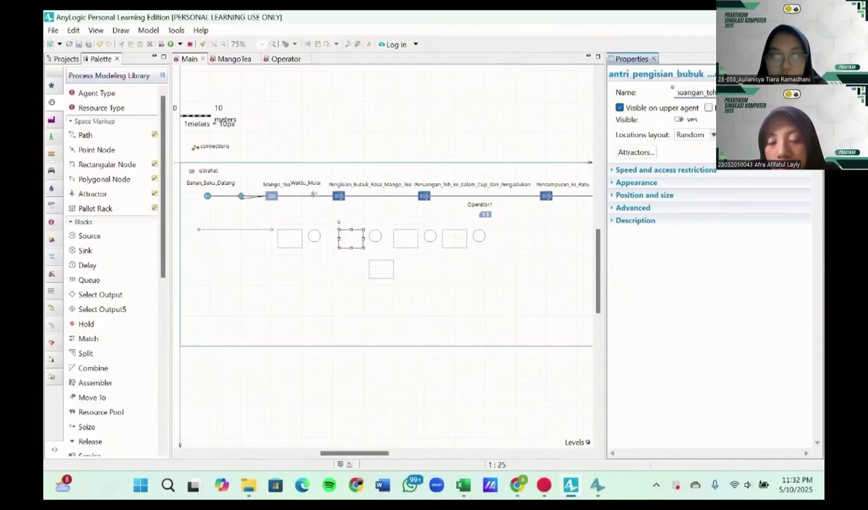
pyautogui.write('_dan_pengad')
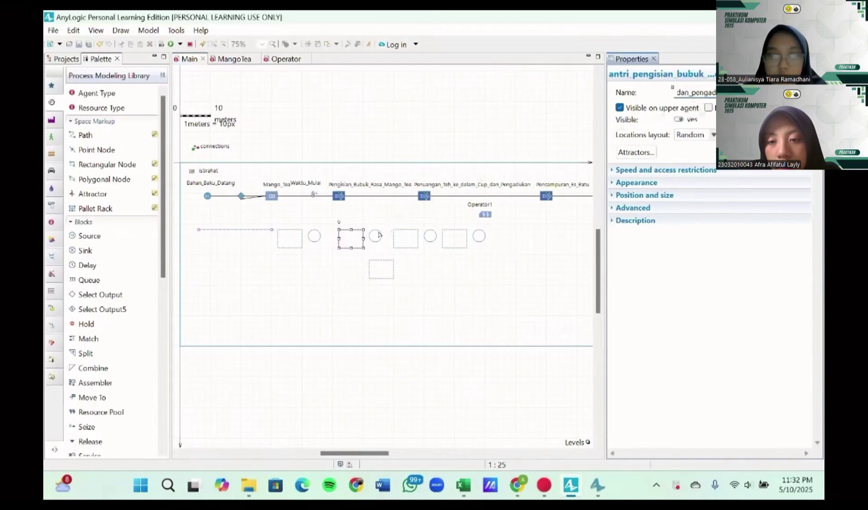
pyautogui.click(376, 235)
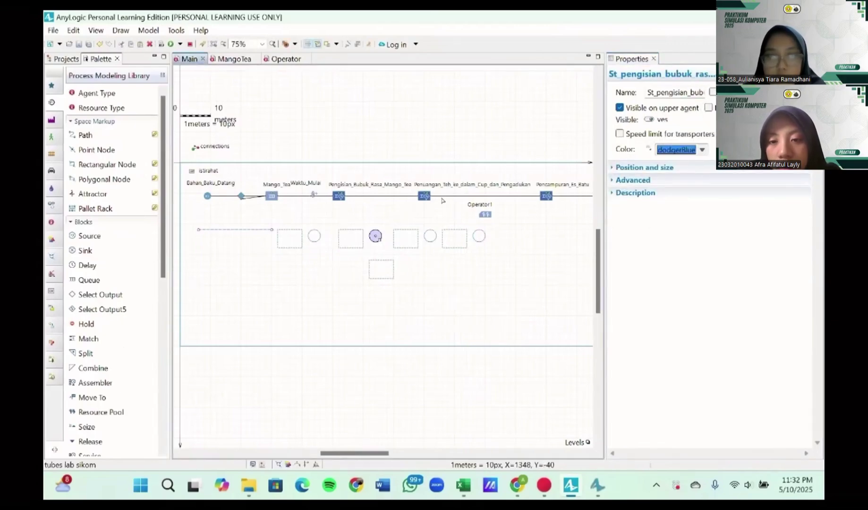
# - Name the second rectangular queue node antri_penuangan_teh_ke_dalam_cup_dan_pengadukan
pyautogui.click(347, 237)
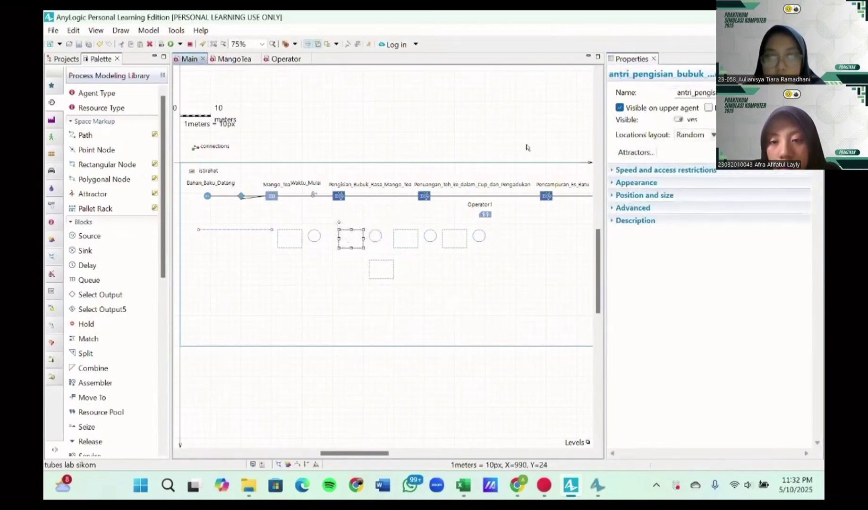
pyautogui.click(710, 95)
pyautogui.doubleClick(710, 95)
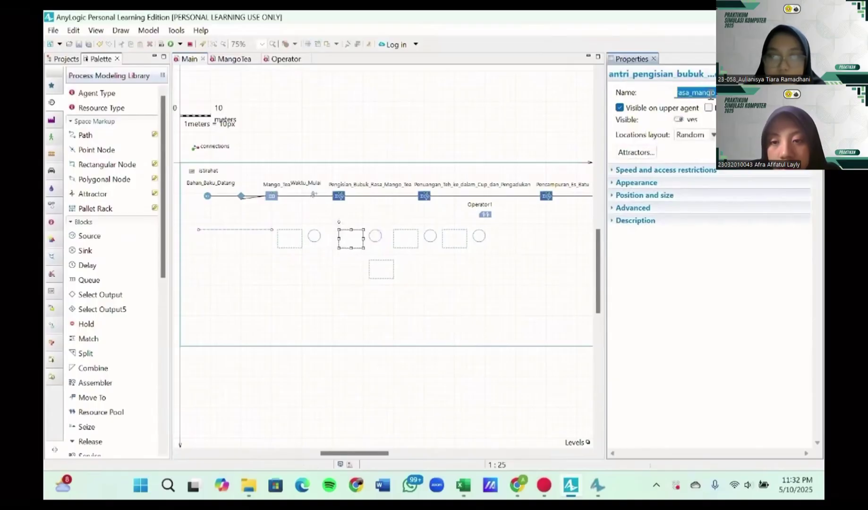
pyautogui.write('antri')
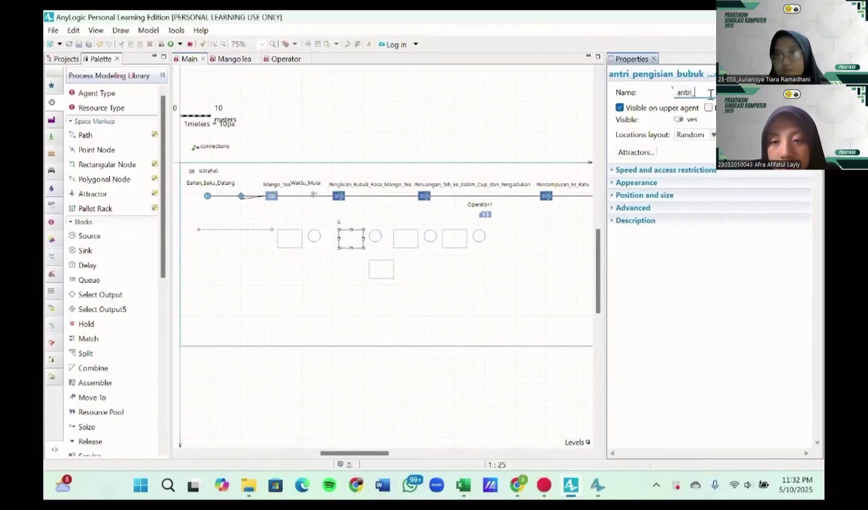
pyautogui.write('_penuan')
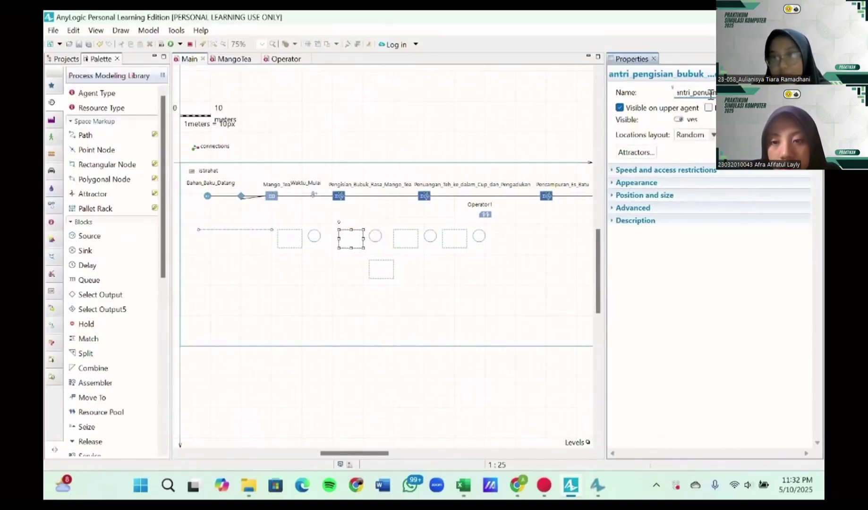
pyautogui.write('gan_te')
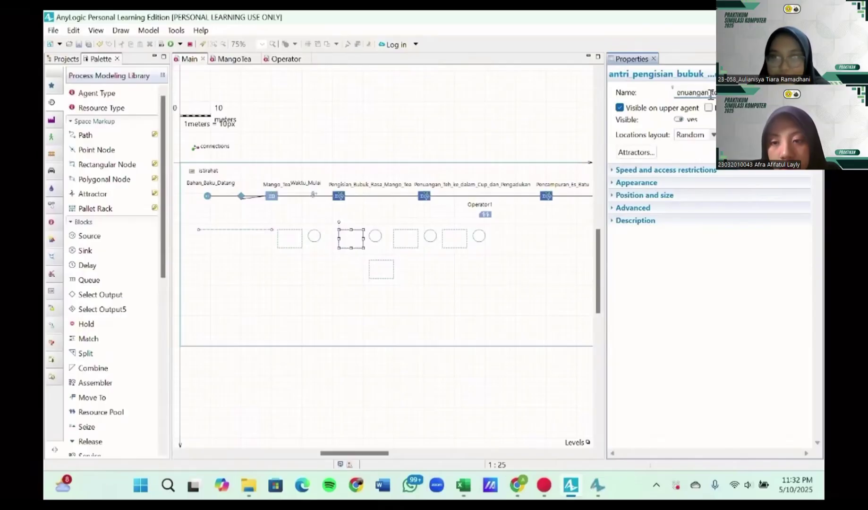
pyautogui.write('h_k')
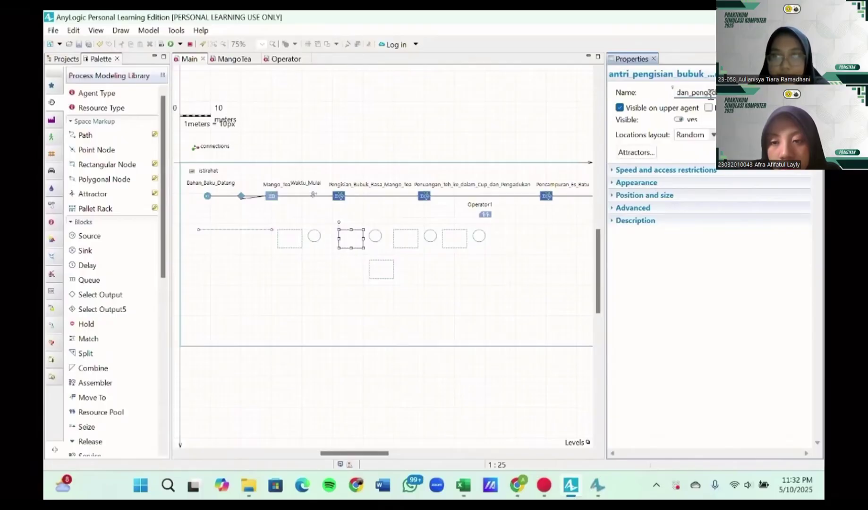
# - Rename the point node beside the second queue node as St_penuangan_teh_ke_dalam_cup_dan_pengadukan
pyautogui.click(379, 234)
pyautogui.click(701, 92)
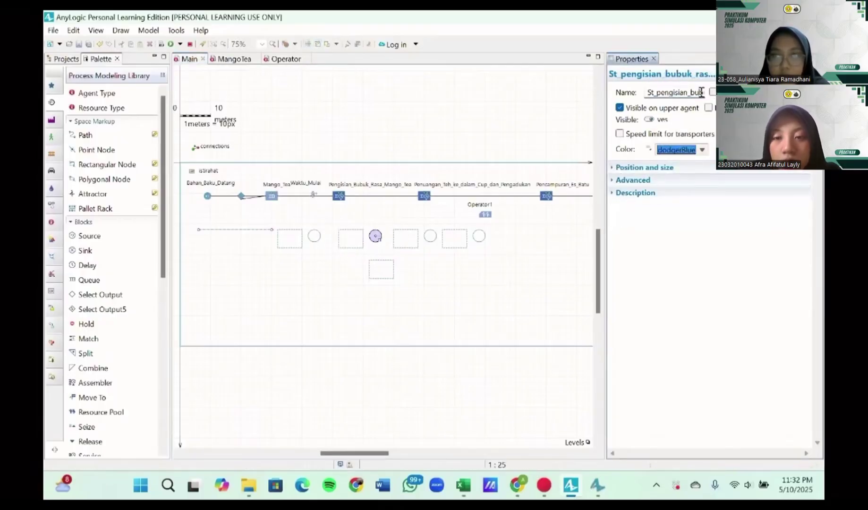
pyautogui.press('Right')
pyautogui.press('Right')
pyautogui.press('Right')
pyautogui.press('Right')
pyautogui.press('Right')
pyautogui.press('Right')
pyautogui.press('Right')
pyautogui.press('Right')
pyautogui.press('Right')
pyautogui.press('Right')
pyautogui.press('Right')
pyautogui.press('Right')
pyautogui.press('Right')
pyautogui.press('Right')
pyautogui.press('Right')
pyautogui.press('Right')
pyautogui.press('Right')
pyautogui.press('Right')
pyautogui.press('BackSpace')
pyautogui.press('BackSpace')
pyautogui.press('BackSpace')
pyautogui.press('BackSpace')
pyautogui.press('BackSpace')
pyautogui.press('BackSpace')
pyautogui.press('BackSpace')
pyautogui.press('BackSpace')
pyautogui.press('BackSpace')
pyautogui.press('BackSpace')
pyautogui.press('BackSpace')
pyautogui.press('BackSpace')
pyautogui.press('BackSpace')
pyautogui.press('BackSpace')
pyautogui.press('BackSpace')
pyautogui.press('BackSpace')
pyautogui.press('BackSpace')
pyautogui.press('BackSpace')
pyautogui.press('BackSpace')
pyautogui.press('BackSpace')
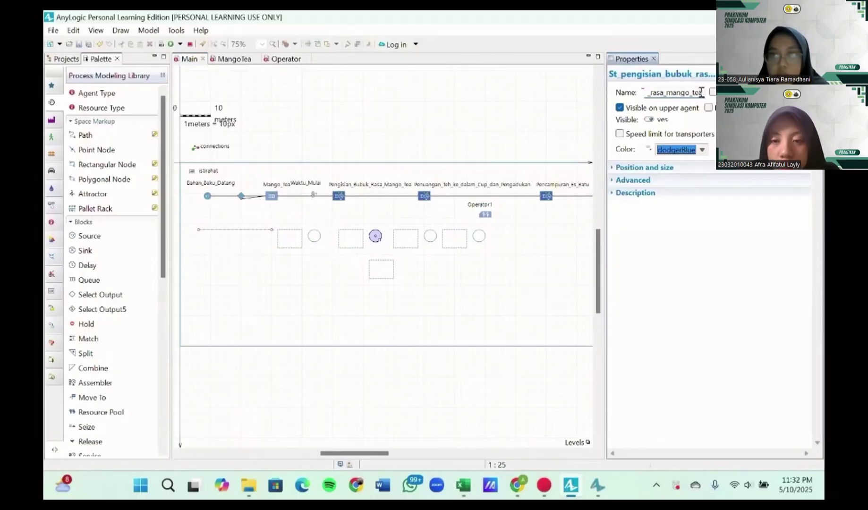
pyautogui.press('BackSpace')
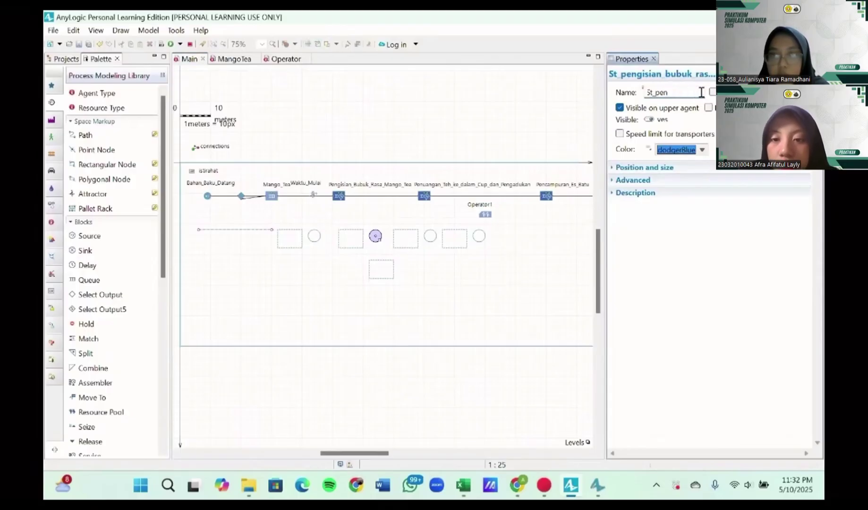
pyautogui.write('uangan_teh')
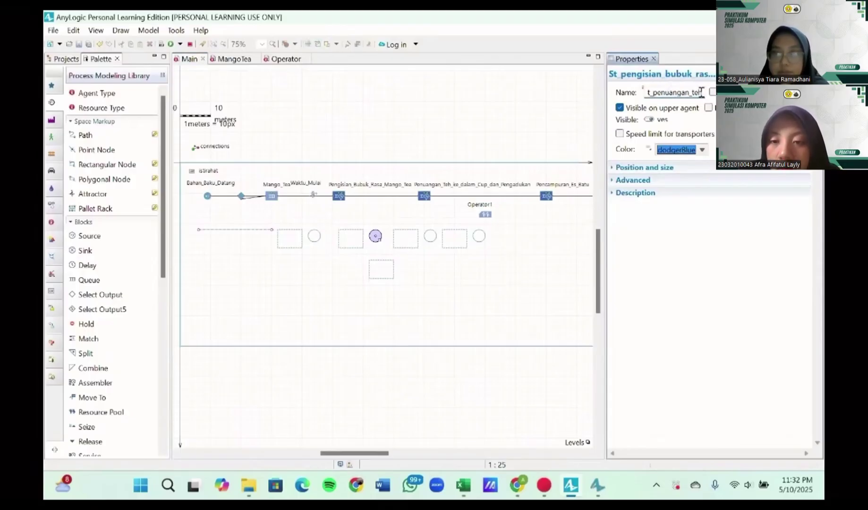
pyautogui.write('_ke_dalam')
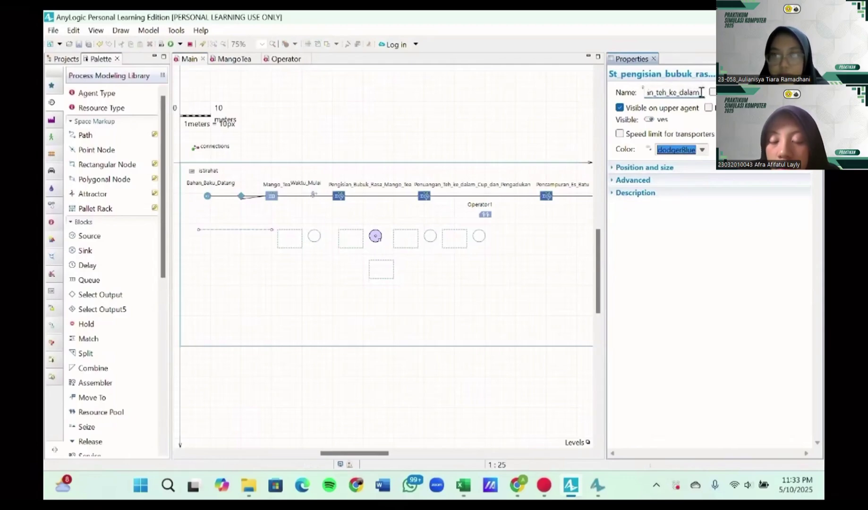
pyautogui.write('_cup')
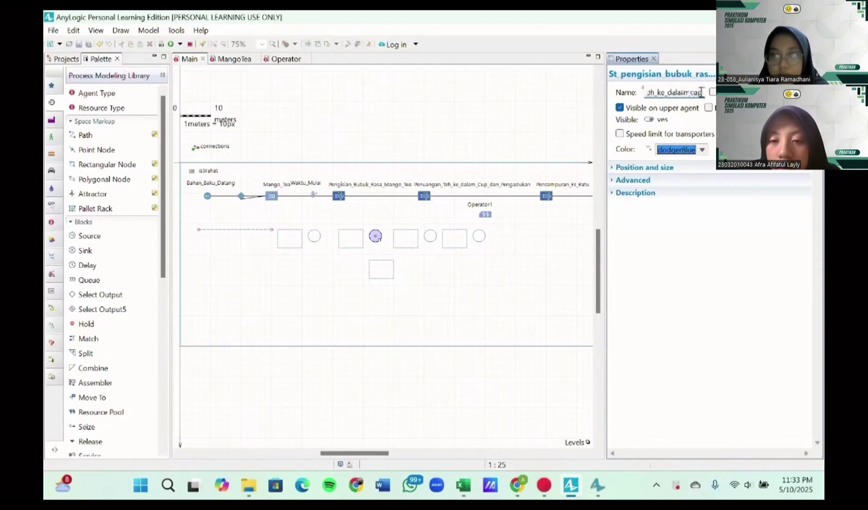
pyautogui.write('_dan_pengadukan')
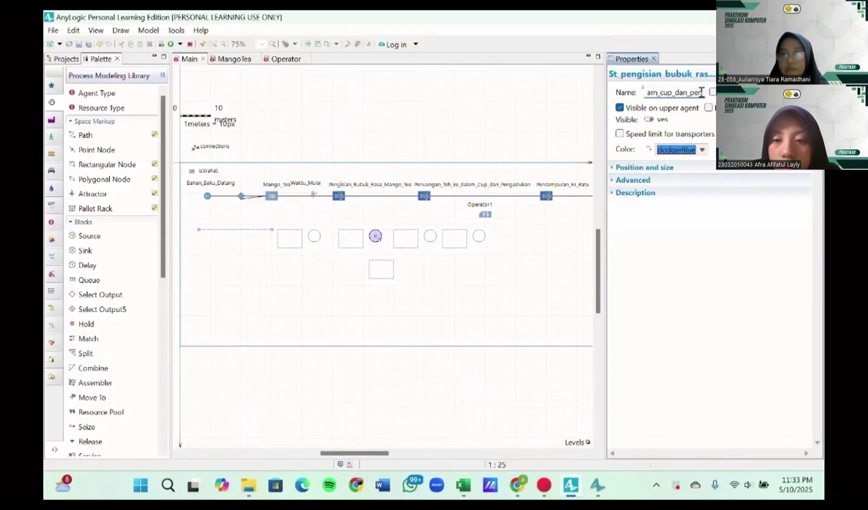
pyautogui.press('Return')
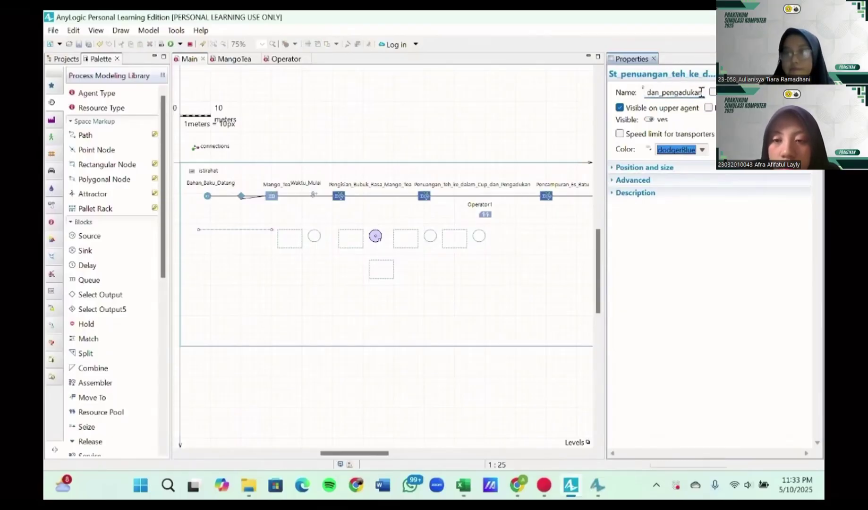
# - Rename the third rectangular queue node as antri_pencampuran_es_batu
pyautogui.click(409, 231)
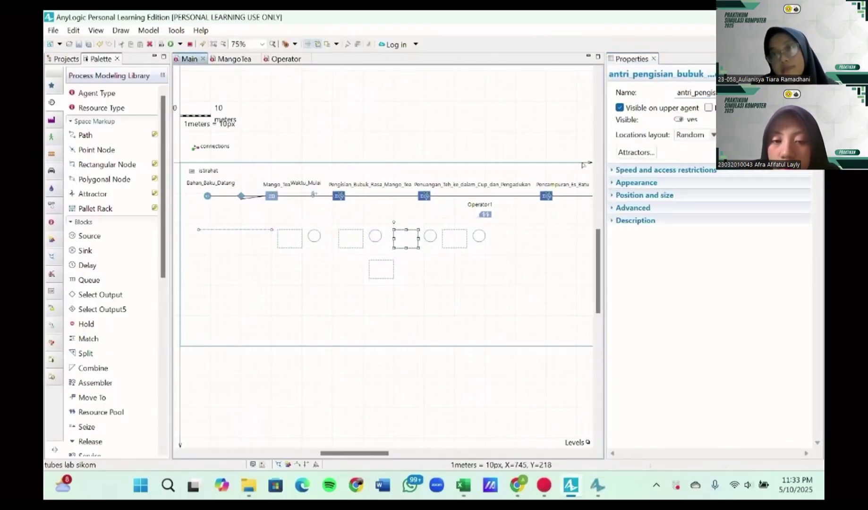
pyautogui.click(678, 92)
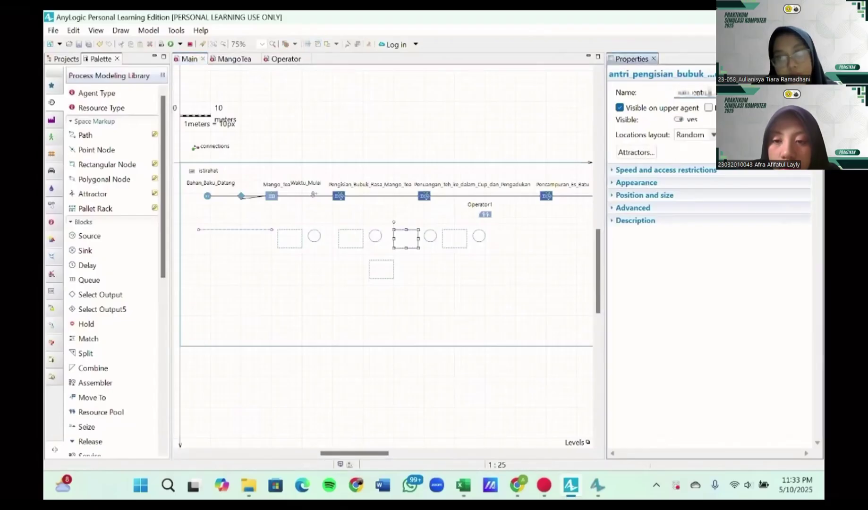
pyautogui.press('BackSpace')
pyautogui.press('BackSpace')
pyautogui.press('BackSpace')
pyautogui.press('BackSpace')
pyautogui.press('BackSpace')
pyautogui.press('BackSpace')
pyautogui.press('BackSpace')
pyautogui.press('BackSpace')
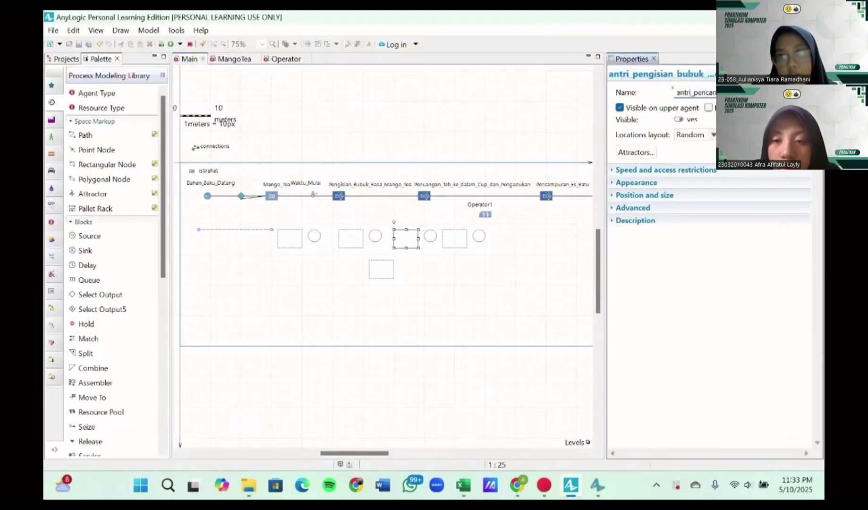
pyautogui.write('_es_b')
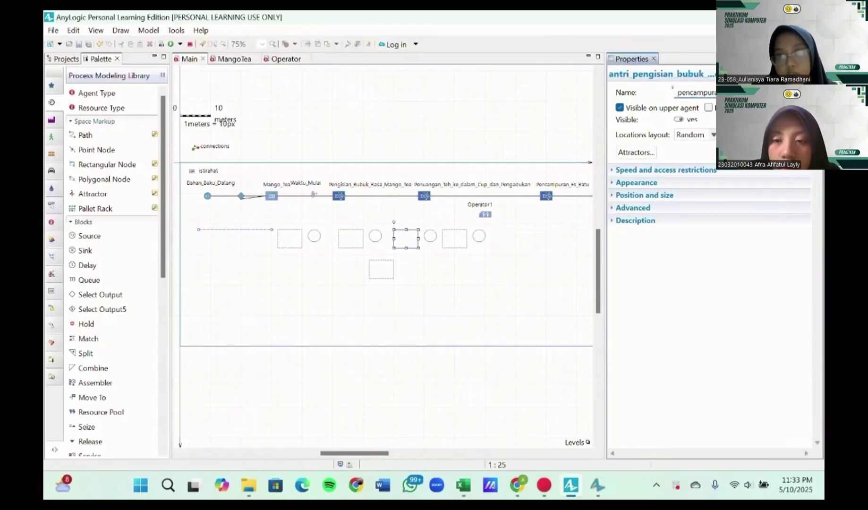
pyautogui.write('atu')
pyautogui.press('Return')
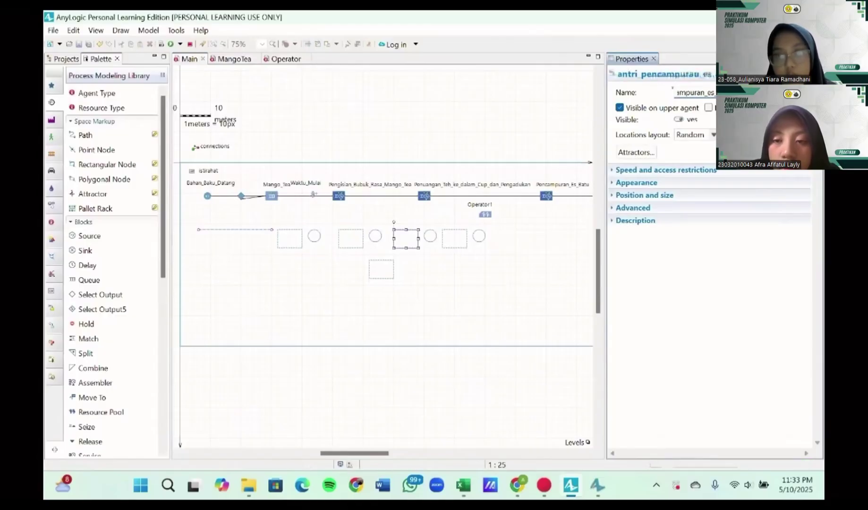
# - Rename the point node beside the third queue node as St_pencampuran_es_batu
pyautogui.click(431, 233)
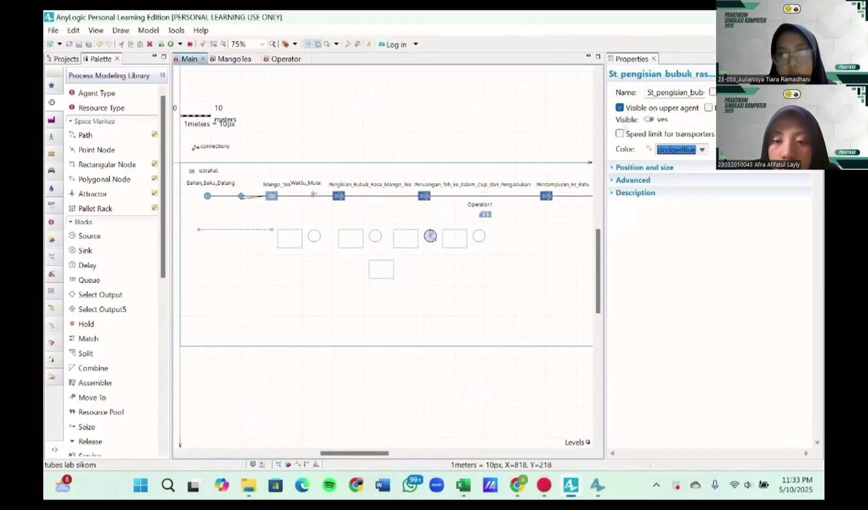
pyautogui.moveTo(661, 92); pyautogui.dragTo(703, 90)
pyautogui.press('BackSpace')
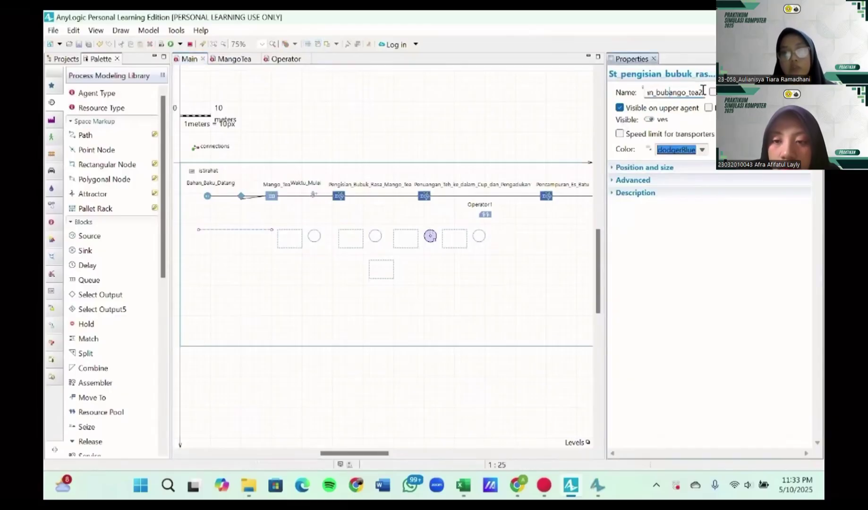
pyautogui.press('Delete')
pyautogui.press('Delete')
pyautogui.press('Delete')
pyautogui.press('Delete')
pyautogui.press('Delete')
pyautogui.press('Delete')
pyautogui.press('Delete')
pyautogui.press('Delete')
pyautogui.press('Delete')
pyautogui.press('BackSpace')
pyautogui.press('BackSpace')
pyautogui.press('BackSpace')
pyautogui.press('BackSpace')
pyautogui.press('BackSpace')
pyautogui.press('BackSpace')
pyautogui.press('BackSpace')
pyautogui.press('BackSpace')
pyautogui.press('BackSpace')
pyautogui.press('BackSpace')
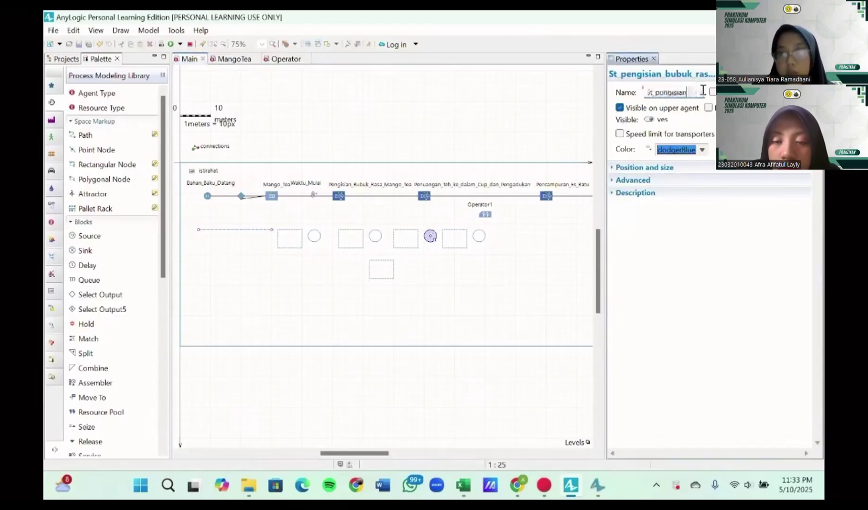
pyautogui.write('ca')
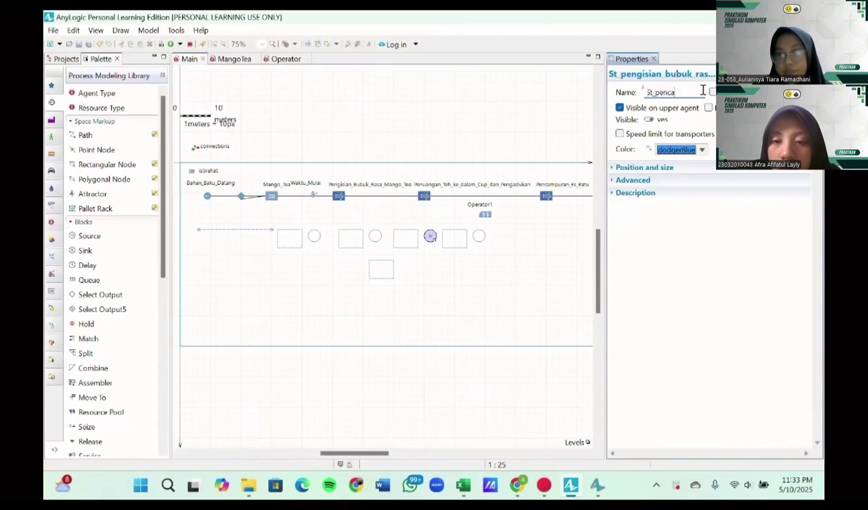
pyautogui.write('mpuran_es_batu')
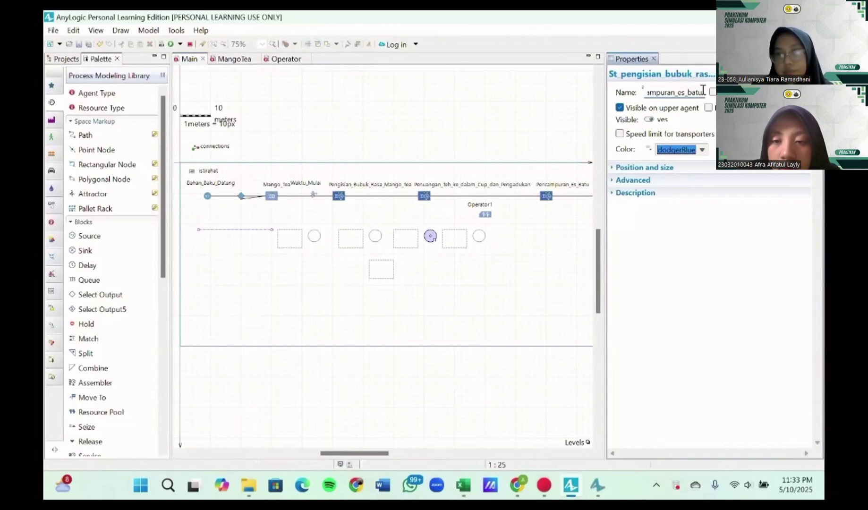
pyautogui.press('Return')
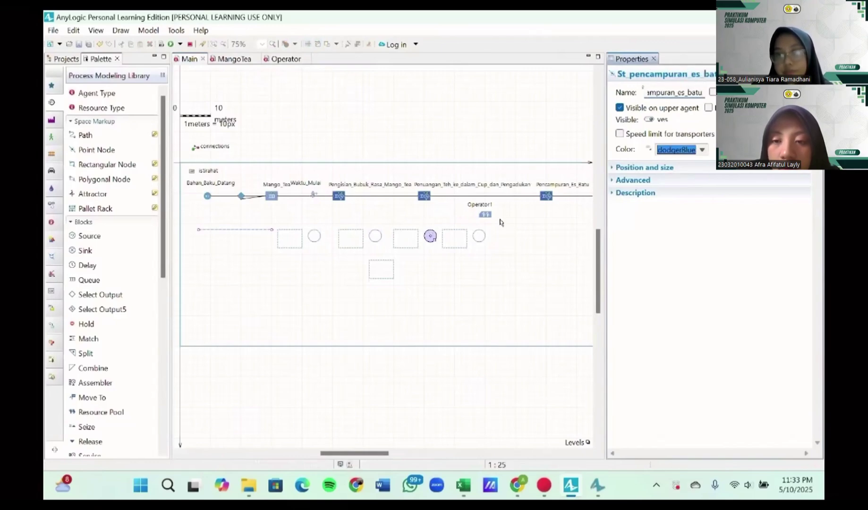
# - Rename the fourth rectangular queue node as antri_penutupan_cup_dengan_mesin_press
pyautogui.click(465, 234)
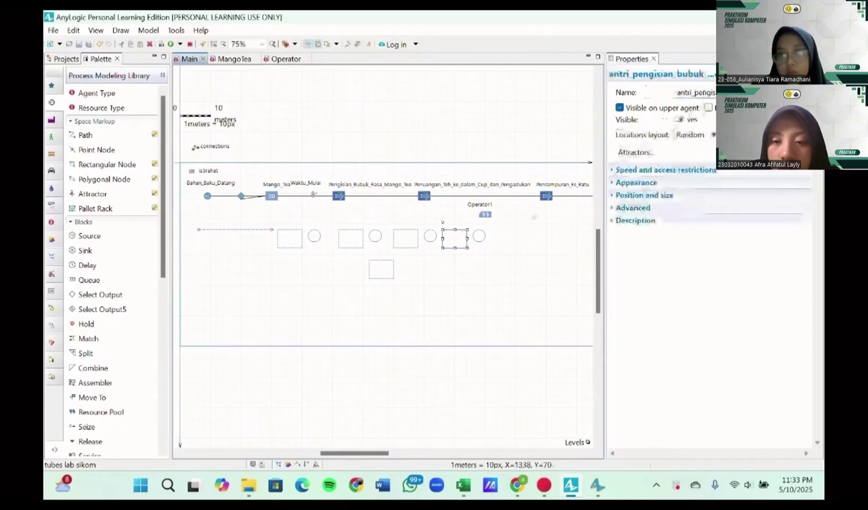
pyautogui.press('BackSpace')
pyautogui.press('BackSpace')
pyautogui.press('BackSpace')
pyautogui.press('BackSpace')
pyautogui.press('BackSpace')
pyautogui.press('BackSpace')
pyautogui.press('BackSpace')
pyautogui.press('BackSpace')
pyautogui.press('BackSpace')
pyautogui.press('BackSpace')
pyautogui.press('BackSpace')
pyautogui.press('BackSpace')
pyautogui.press('BackSpace')
pyautogui.press('BackSpace')
pyautogui.press('BackSpace')
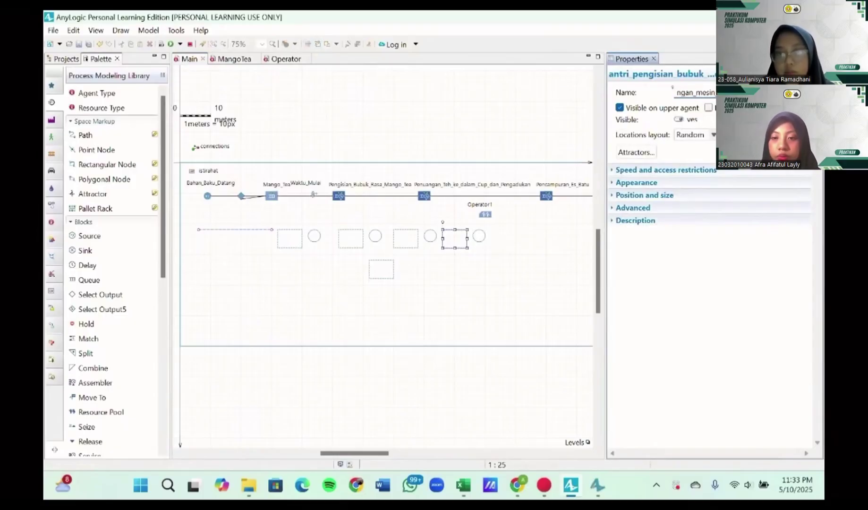
# - Rename the point node beside the fourth queue node as St_penutupan_cup_dengan_mesin_press
pyautogui.click(479, 235)
pyautogui.click(684, 91)
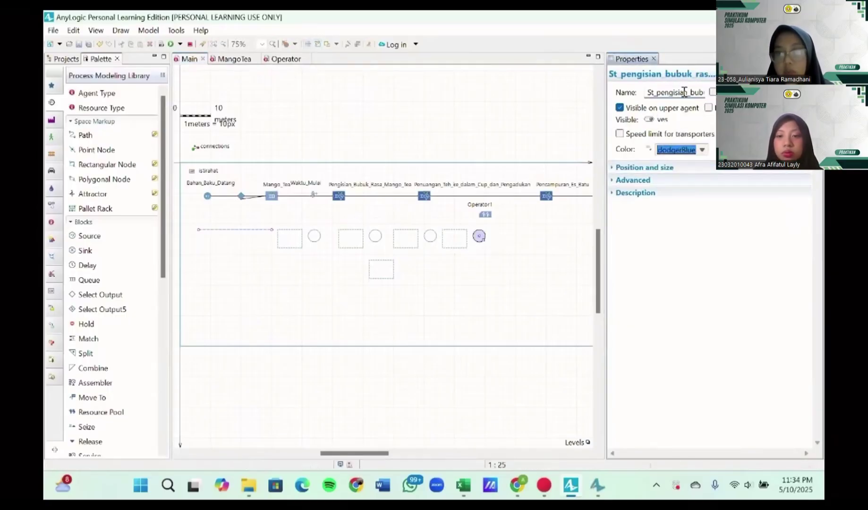
pyautogui.press('Right')
pyautogui.press('Right')
pyautogui.press('Right')
pyautogui.press('Right')
pyautogui.press('Right')
pyautogui.press('Right')
pyautogui.press('Right')
pyautogui.press('Right')
pyautogui.press('Right')
pyautogui.press('Right')
pyautogui.press('Right')
pyautogui.press('Right')
pyautogui.press('Right')
pyautogui.press('Right')
pyautogui.press('Right')
pyautogui.press('Right')
pyautogui.press('Right')
pyautogui.press('Right')
pyautogui.press('BackSpace')
pyautogui.press('BackSpace')
pyautogui.press('BackSpace')
pyautogui.press('BackSpace')
pyautogui.press('BackSpace')
pyautogui.press('BackSpace')
pyautogui.press('BackSpace')
pyautogui.press('BackSpace')
pyautogui.press('BackSpace')
pyautogui.press('BackSpace')
pyautogui.press('BackSpace')
pyautogui.press('BackSpace')
pyautogui.press('BackSpace')
pyautogui.press('BackSpace')
pyautogui.press('BackSpace')
pyautogui.press('BackSpace')
pyautogui.press('BackSpace')
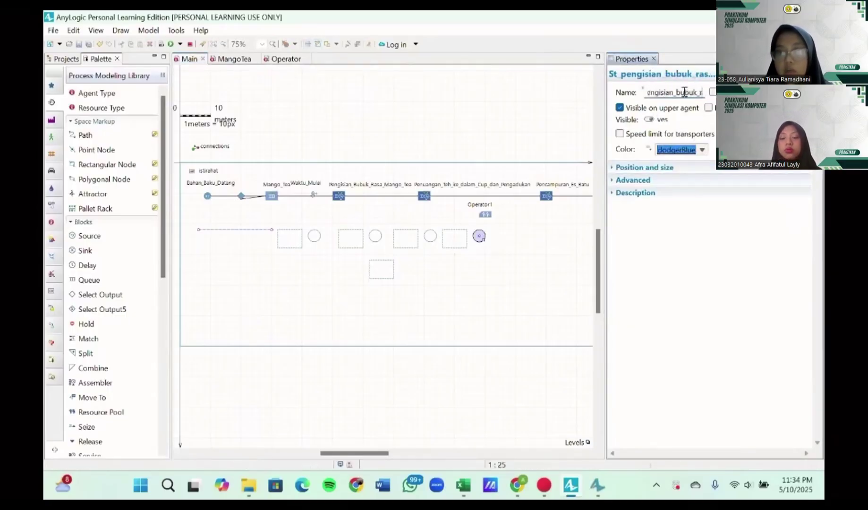
pyautogui.press('BackSpace')
pyautogui.press('BackSpace')
pyautogui.press('BackSpace')
pyautogui.press('BackSpace')
pyautogui.press('BackSpace')
pyautogui.press('BackSpace')
pyautogui.press('BackSpace')
pyautogui.press('BackSpace')
pyautogui.press('BackSpace')
pyautogui.press('BackSpace')
pyautogui.press('BackSpace')
pyautogui.write('utu')
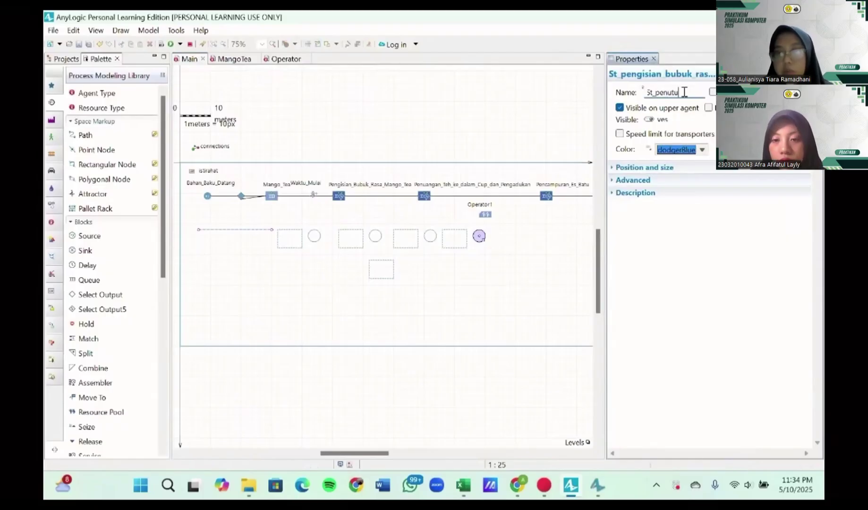
pyautogui.write('pan_cup-d')
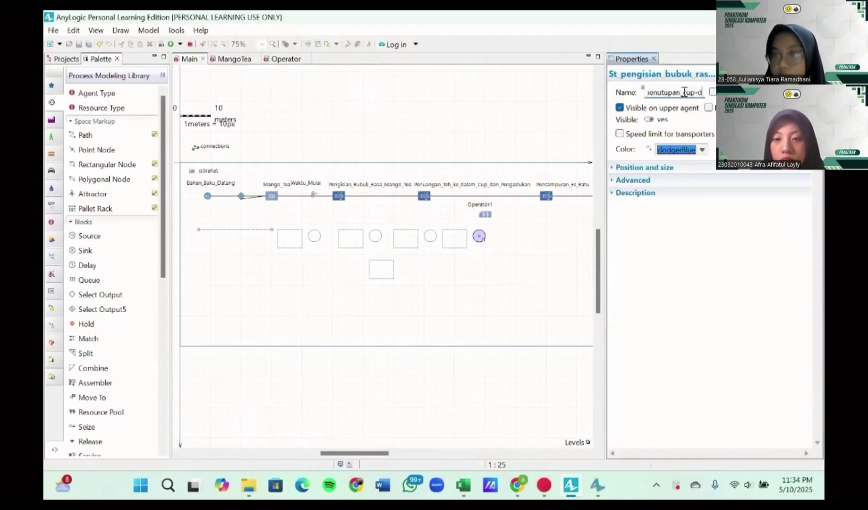
pyautogui.write('engan_mesin_press')
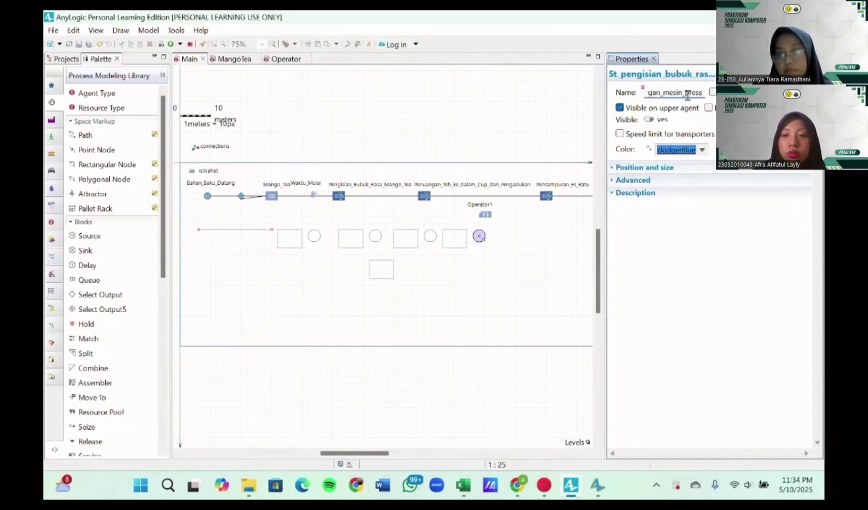
pyautogui.press('Left')
pyautogui.press('Left')
pyautogui.press('Left')
pyautogui.press('Left')
pyautogui.press('Left')
pyautogui.press('Left')
pyautogui.press('Left')
pyautogui.press('Left')
pyautogui.press('Left')
pyautogui.press('Left')
pyautogui.press('Left')
pyautogui.press('Left')
pyautogui.press('Left')
pyautogui.press('Left')
pyautogui.press('Left')
pyautogui.press('Left')
pyautogui.press('Left')
pyautogui.press('Left')
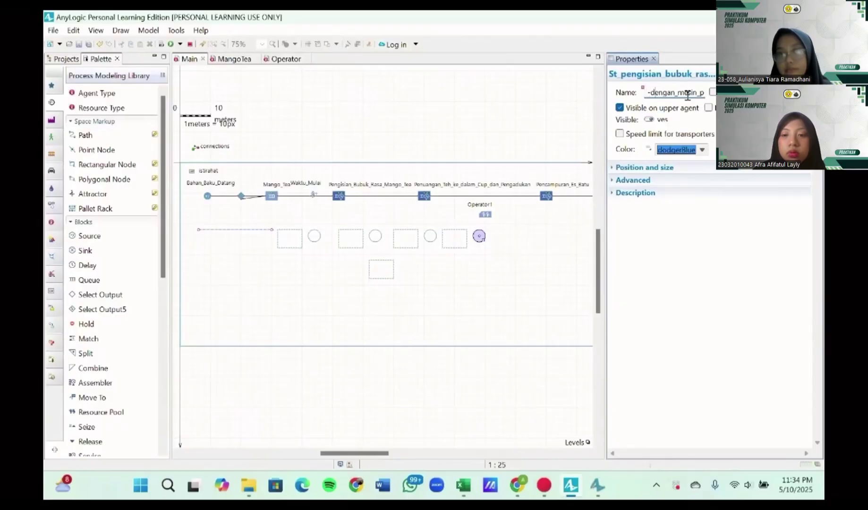
pyautogui.press('Delete')
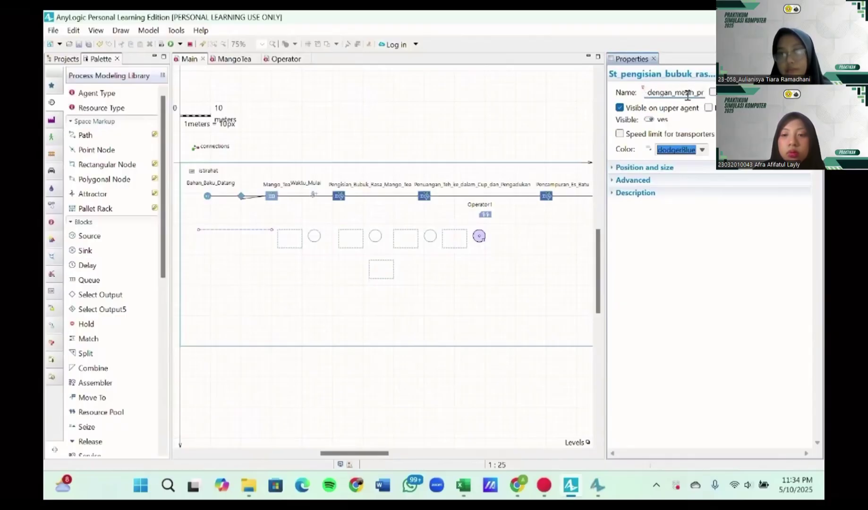
pyautogui.write('_')
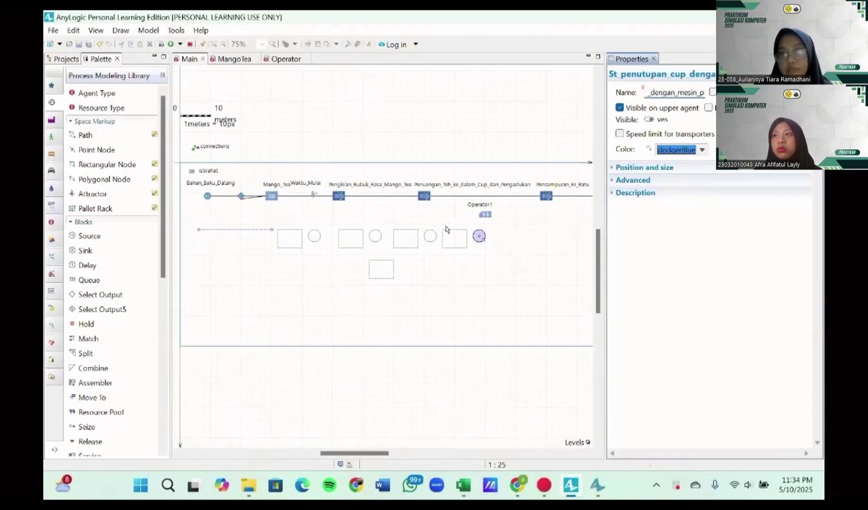
# - Check the names of the fourth, third and second queue nodes and the point nodes between them
pyautogui.click(447, 233)
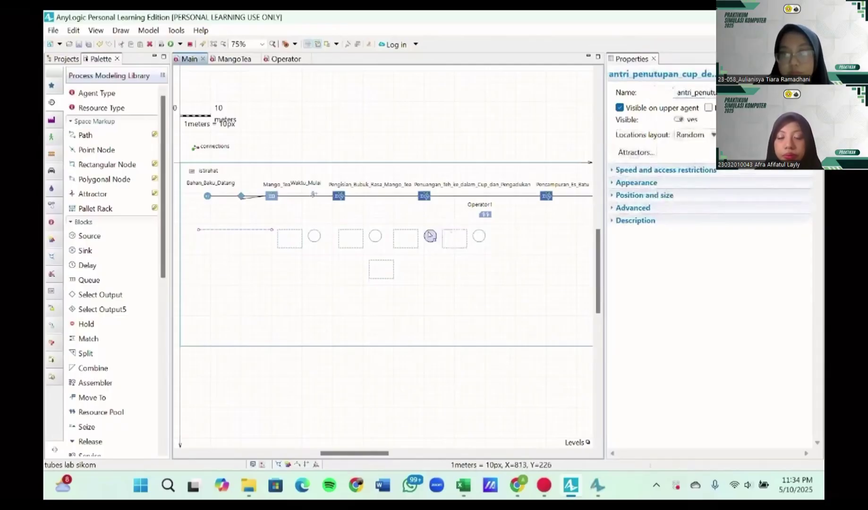
pyautogui.click(430, 234)
pyautogui.click(409, 234)
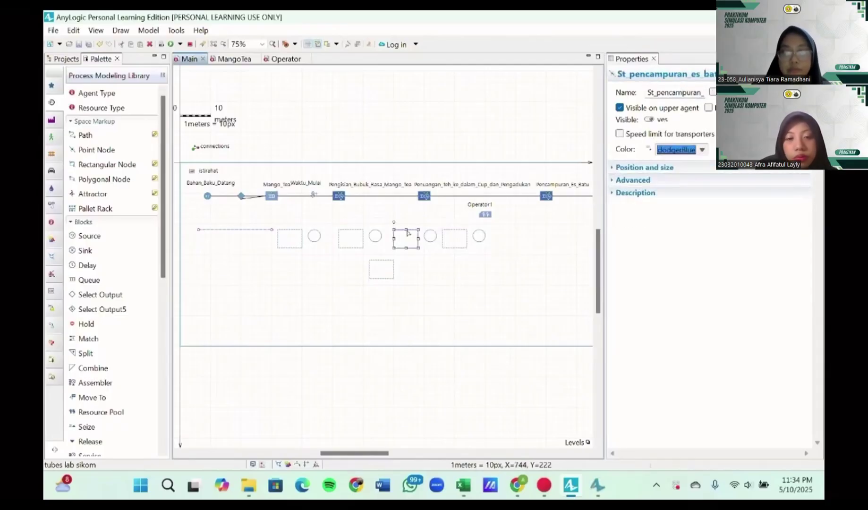
pyautogui.click(374, 234)
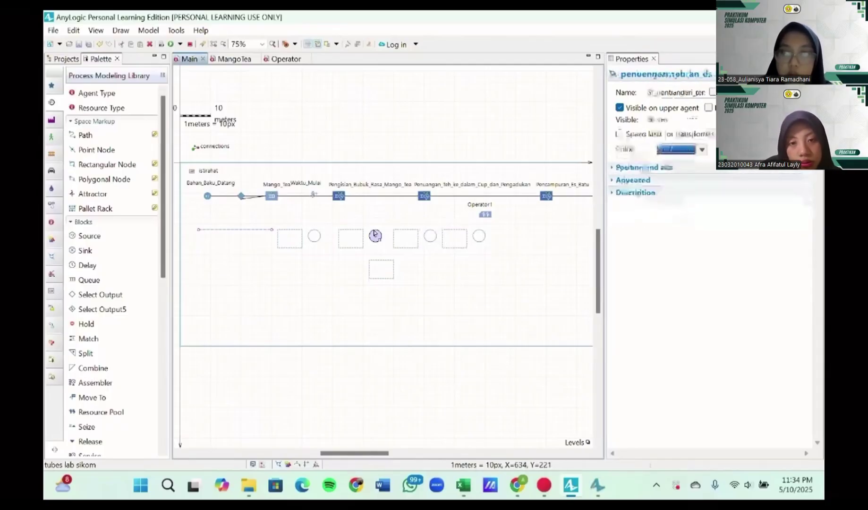
pyautogui.click(348, 231)
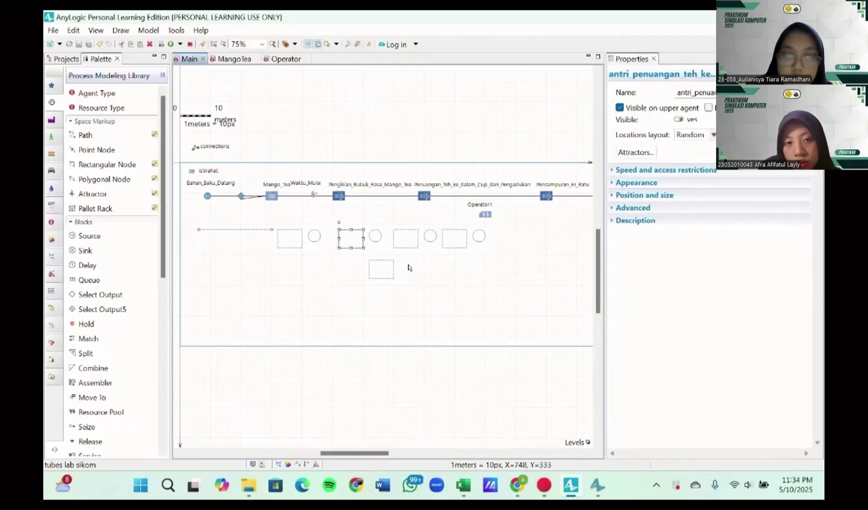
pyautogui.hscroll(-3, 409, 268)
pyautogui.scroll(1, 409, 267)
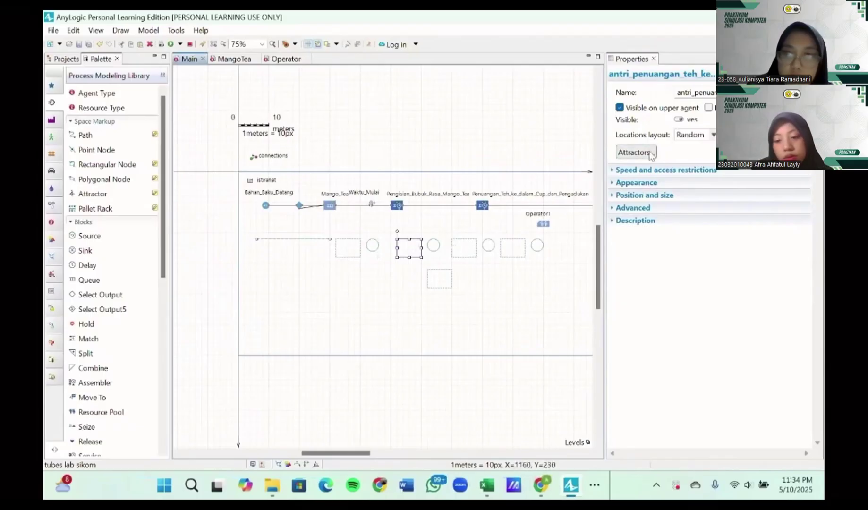
# - Try adding a single attractor to the first rectangular queue node, using the number-of-attractors mode
pyautogui.click(348, 243)
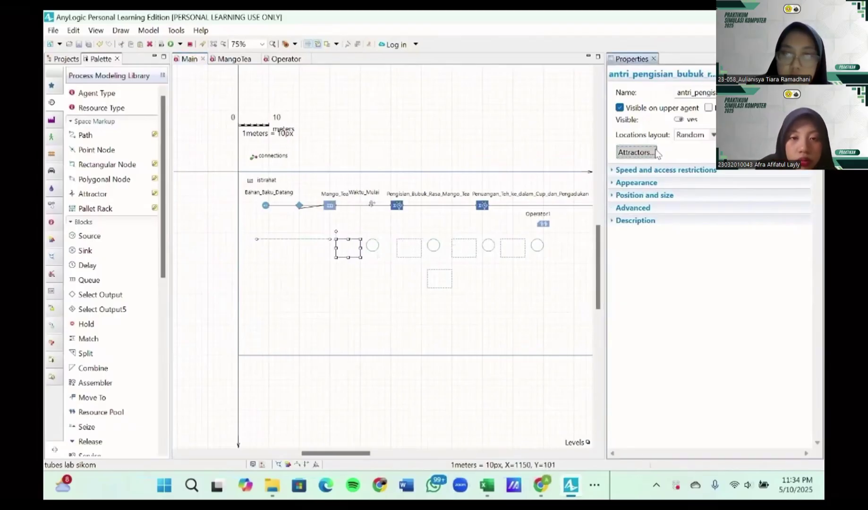
pyautogui.click(655, 152)
pyautogui.click(477, 204)
pyautogui.press('BackSpace')
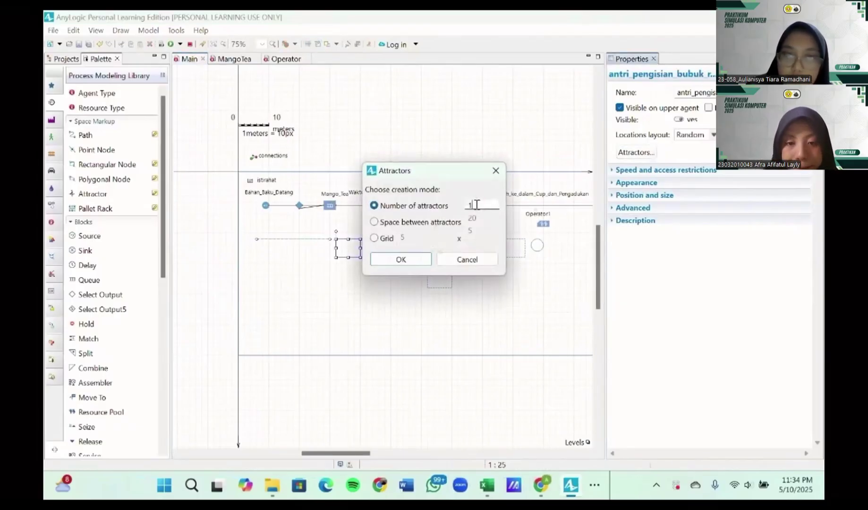
pyautogui.click(412, 259)
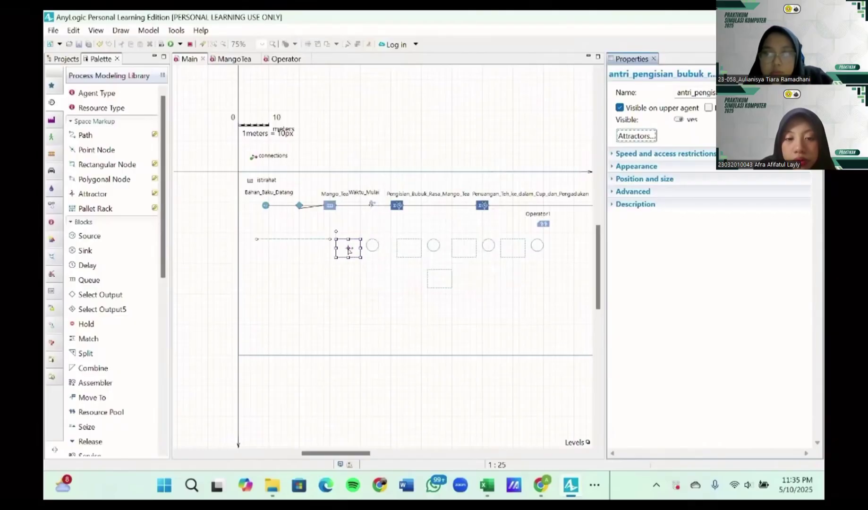
# - Add 1 attractor to the tempat_Operator1 rectangular node below the queue row, using the number-of-attractors mode
pyautogui.click(444, 283)
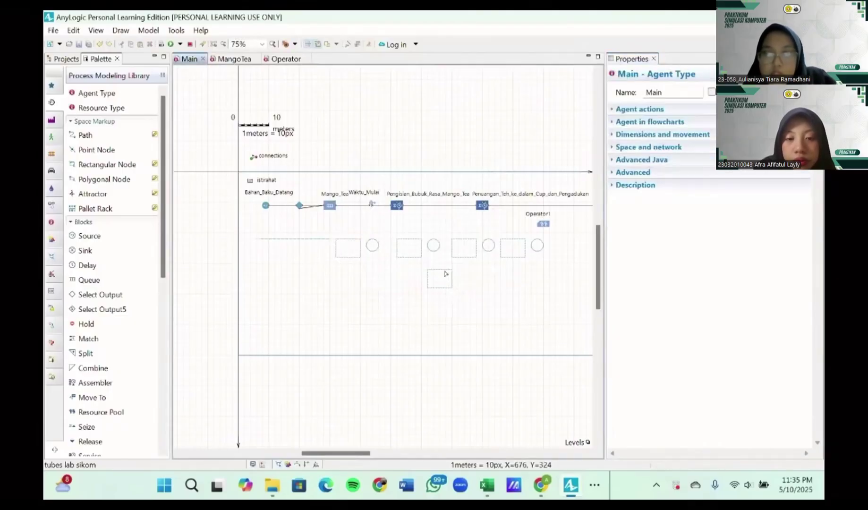
pyautogui.click(445, 274)
pyautogui.click(635, 152)
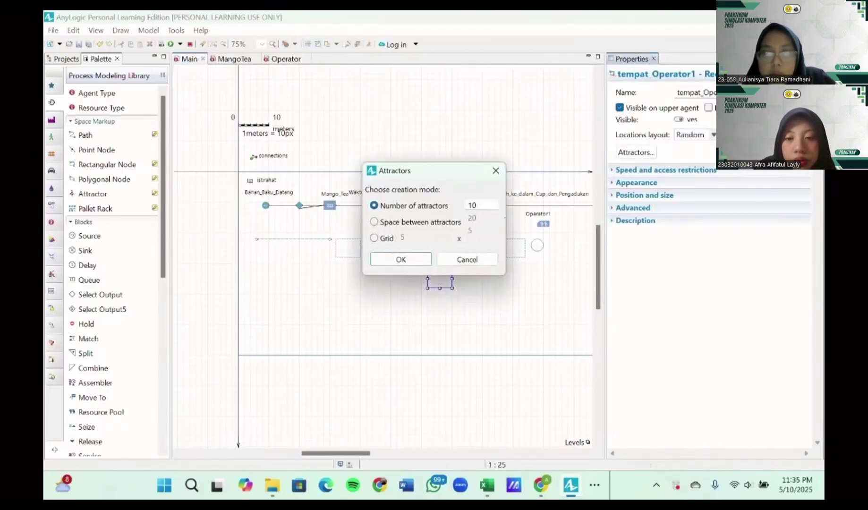
pyautogui.click(479, 205)
pyautogui.press('BackSpace')
pyautogui.click(410, 260)
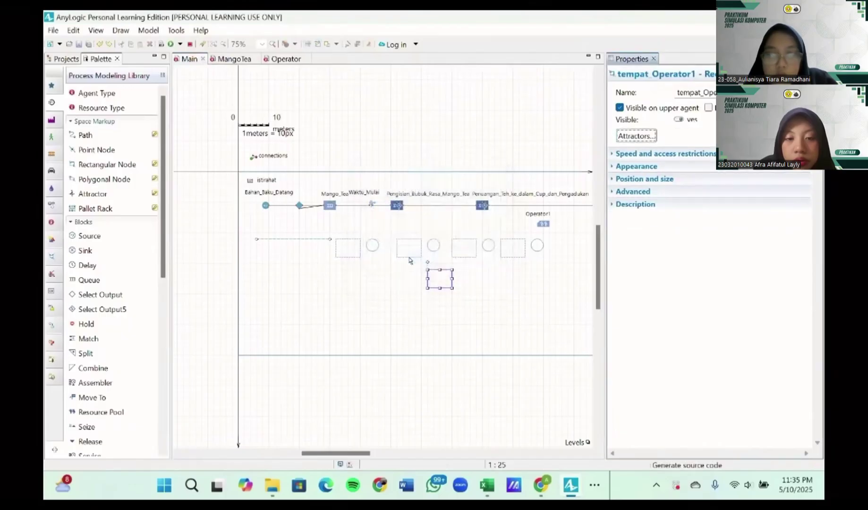
# - Set the orientation of the attractor inside the tempat_Operator1 node to +270.0
pyautogui.click(440, 279)
pyautogui.click(677, 177)
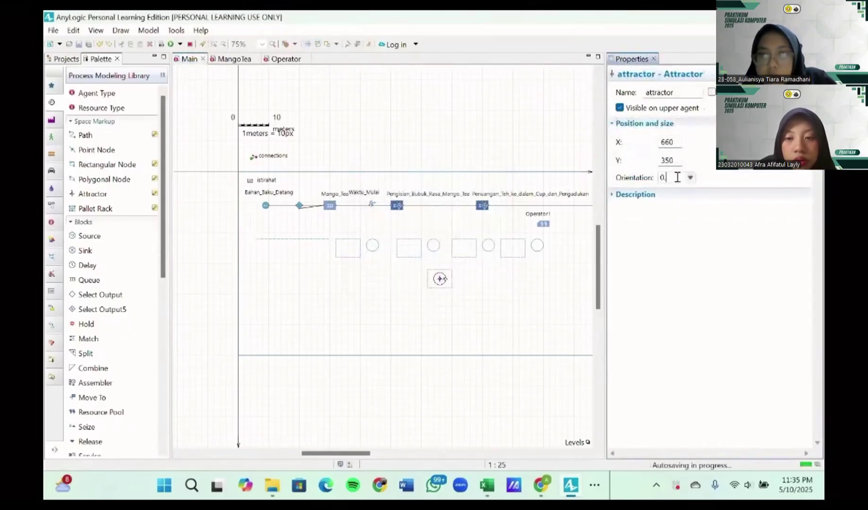
pyautogui.press('BackSpace')
pyautogui.write('270')
pyautogui.press('Return')
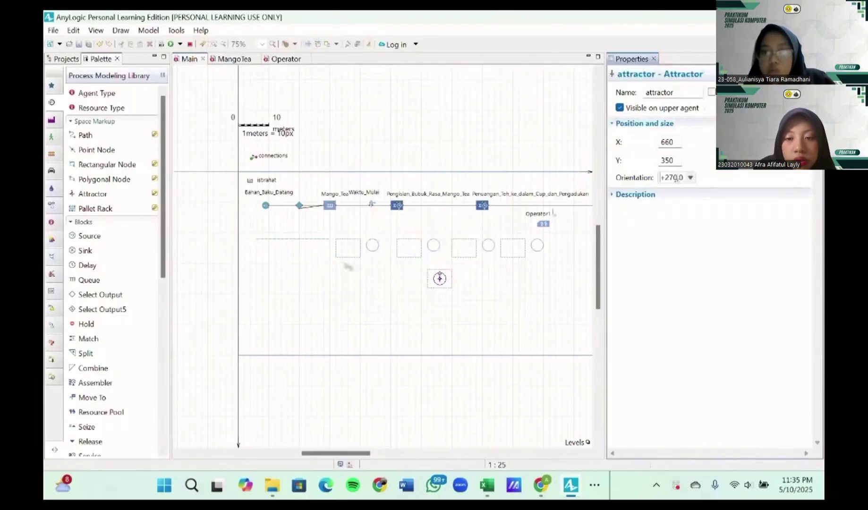
pyautogui.click(352, 243)
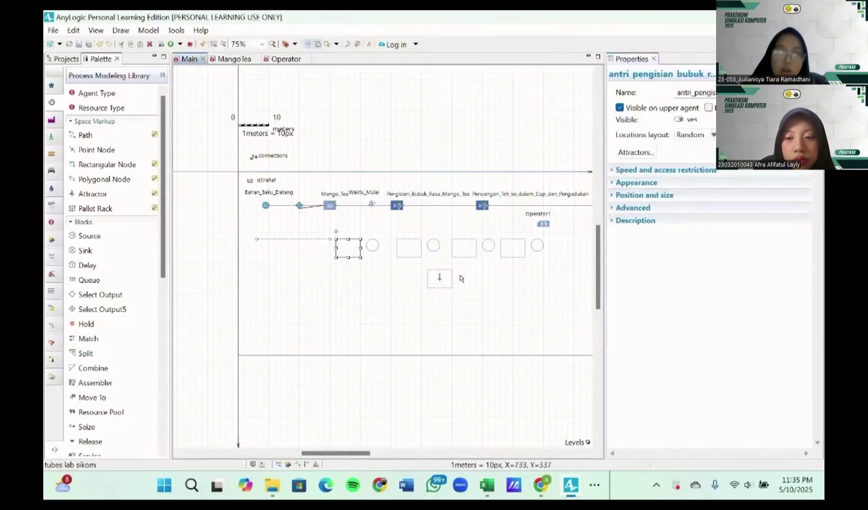
pyautogui.click(641, 153)
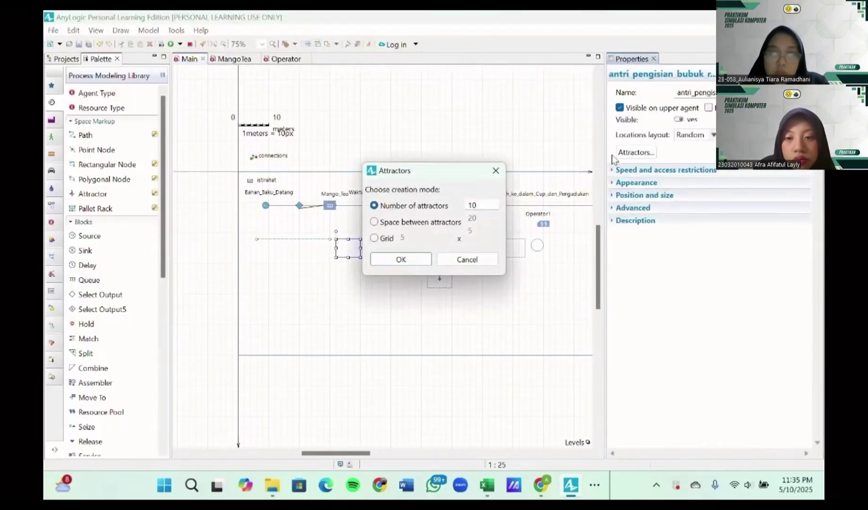
pyautogui.click(494, 172)
pyautogui.click(461, 282)
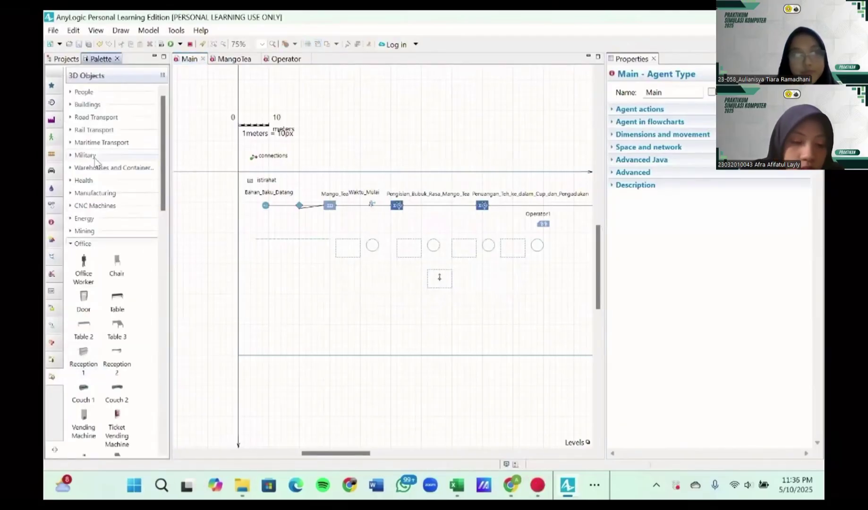
# - Place an office Table 3D object at each of the first three circular station nodes, resizing each to match the agent's scale
pyautogui.moveTo(122, 302); pyautogui.dragTo(370, 238)
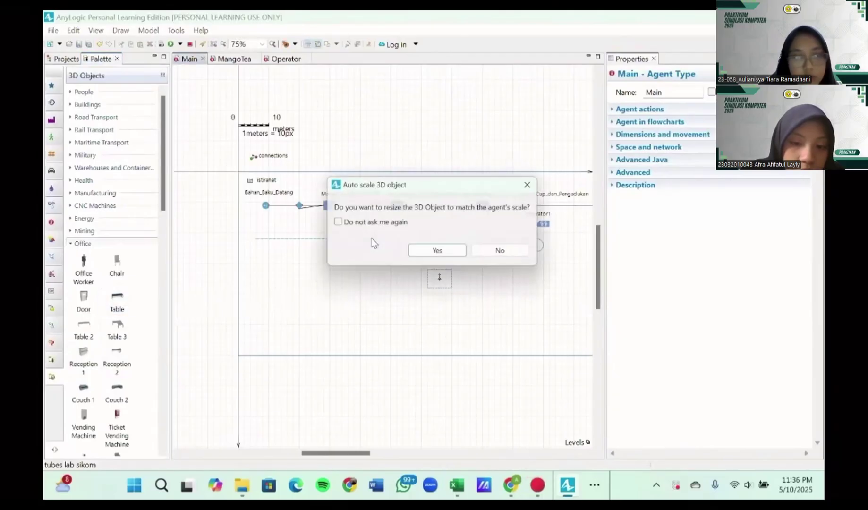
pyautogui.click(437, 250)
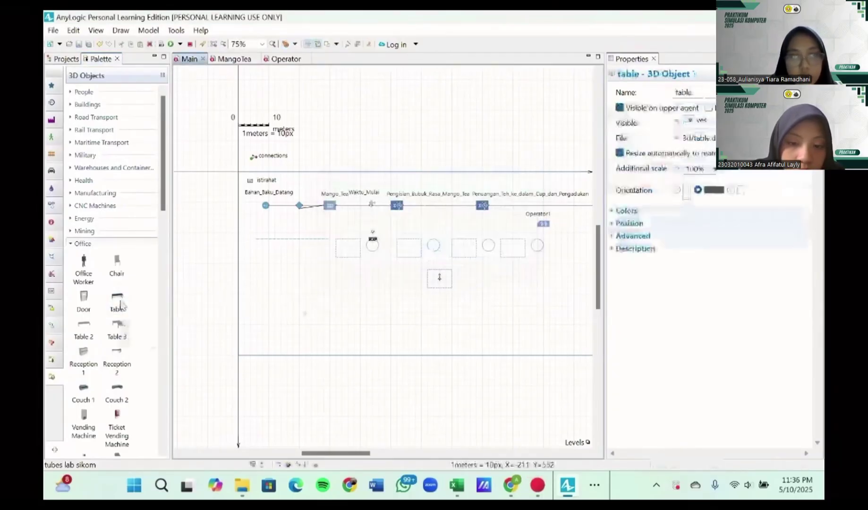
pyautogui.moveTo(118, 302); pyautogui.dragTo(433, 240)
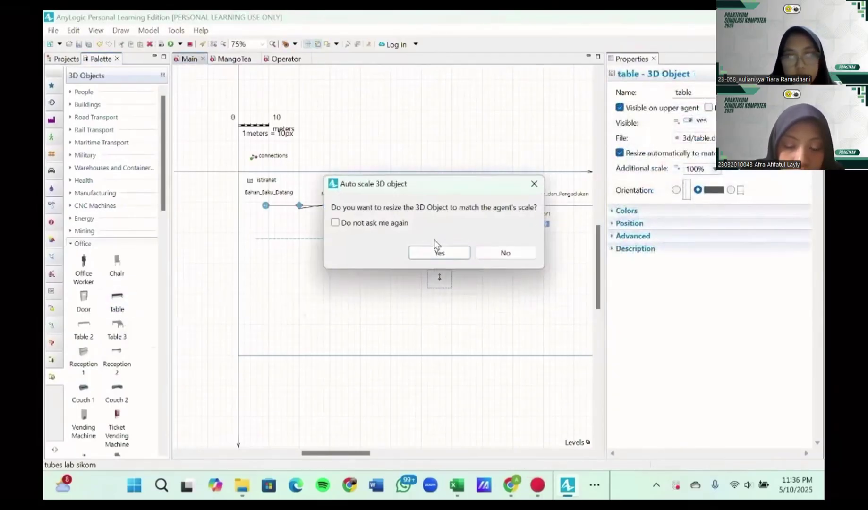
pyautogui.click(439, 251)
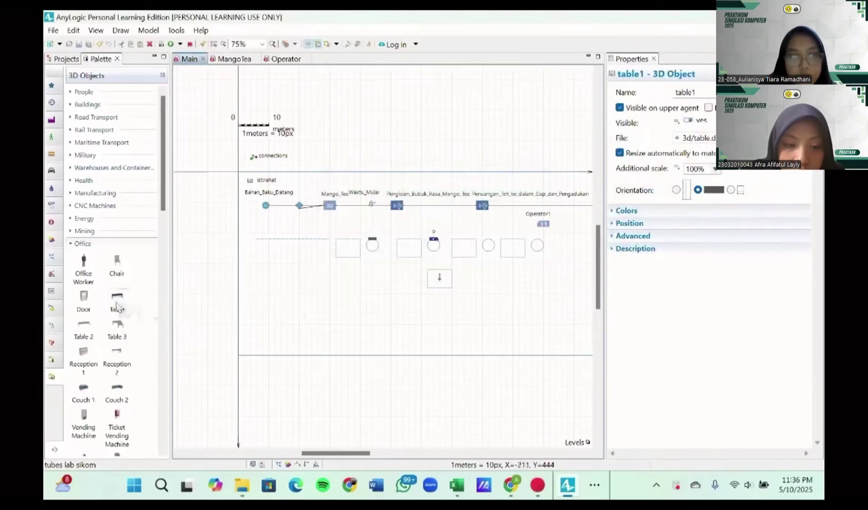
pyautogui.moveTo(118, 308); pyautogui.dragTo(490, 242)
pyautogui.click(440, 251)
# - Place a Bottle 5 3D object on the fourth circular station node, resized to match the agent's scale
pyautogui.scroll(-6, 92, 351)
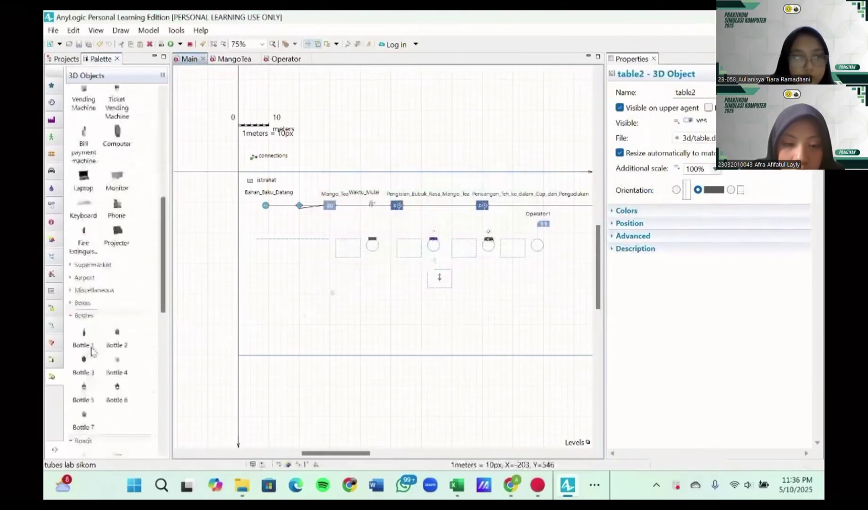
pyautogui.moveTo(84, 392); pyautogui.dragTo(537, 244)
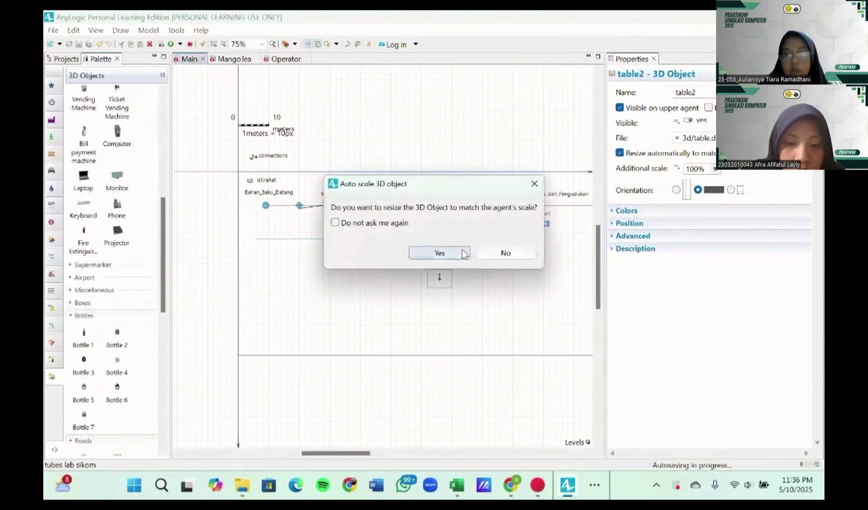
pyautogui.click(463, 253)
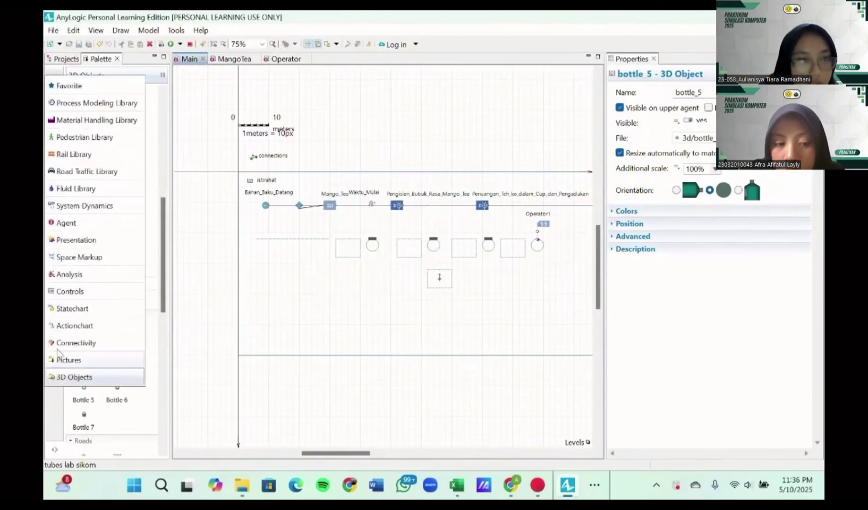
pyautogui.click(85, 274)
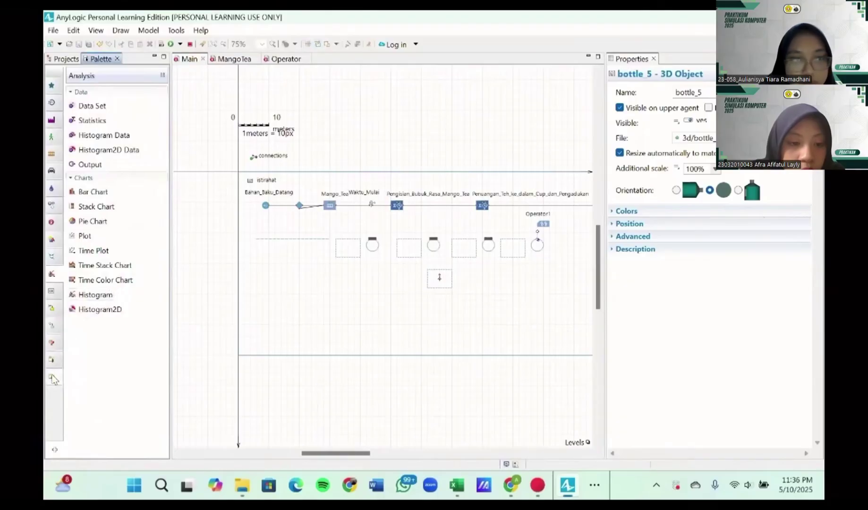
pyautogui.moveTo(50, 373)
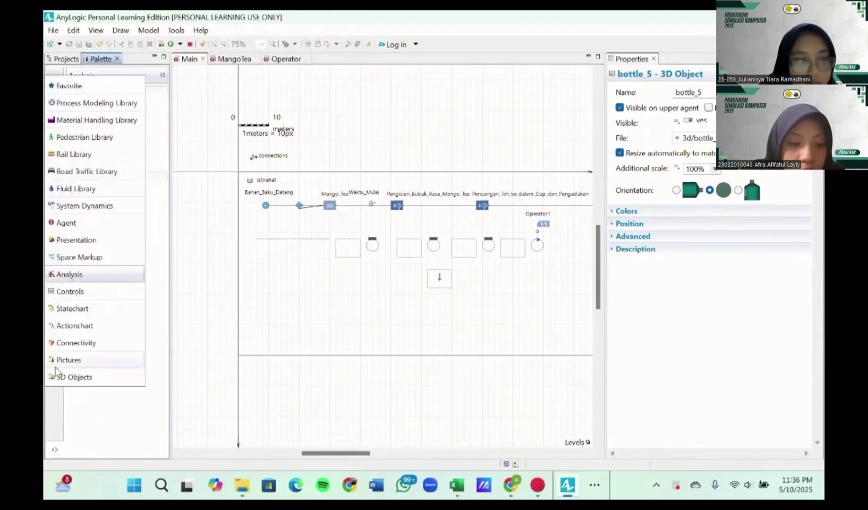
pyautogui.click(81, 382)
# - Add a 3D Window beside the last station node and enlarge it, mainly in width
pyautogui.moveTo(57, 341)
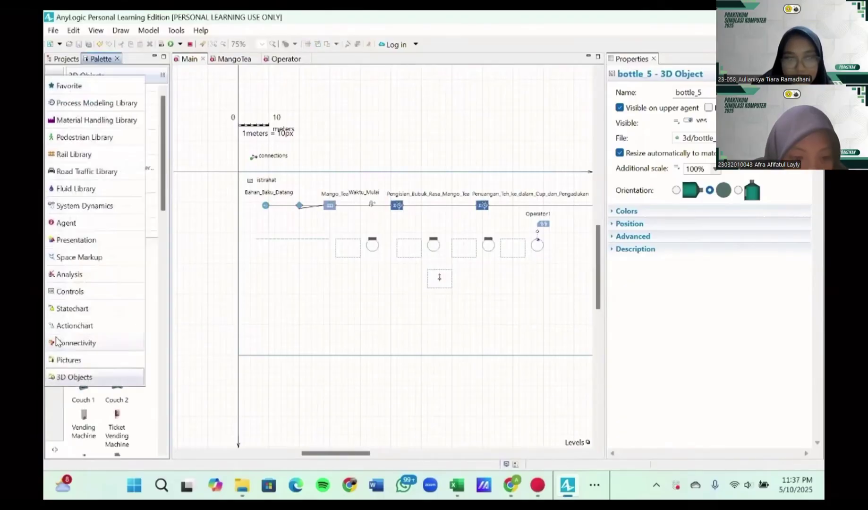
pyautogui.click(84, 240)
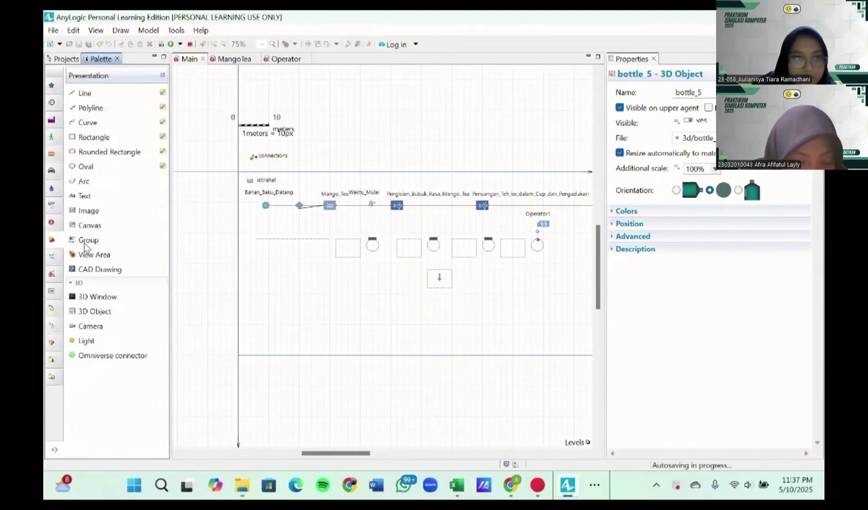
pyautogui.moveTo(113, 297); pyautogui.dragTo(550, 233)
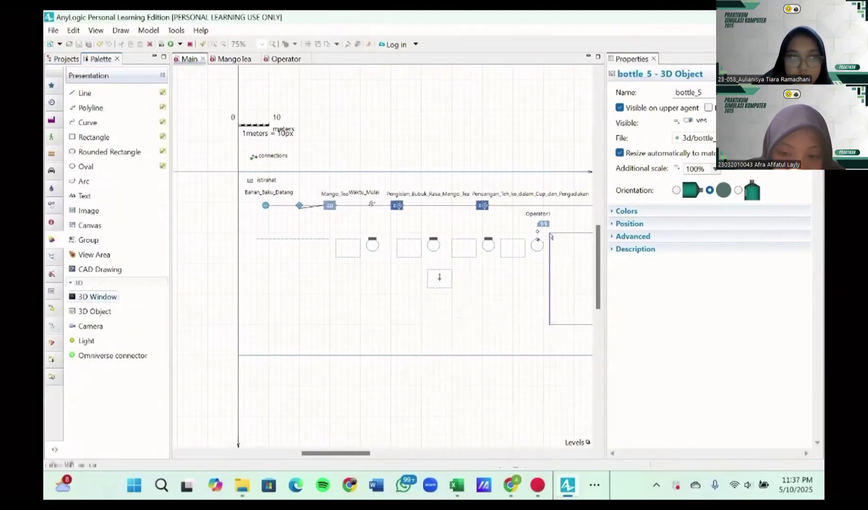
pyautogui.hscroll(5, 527, 337)
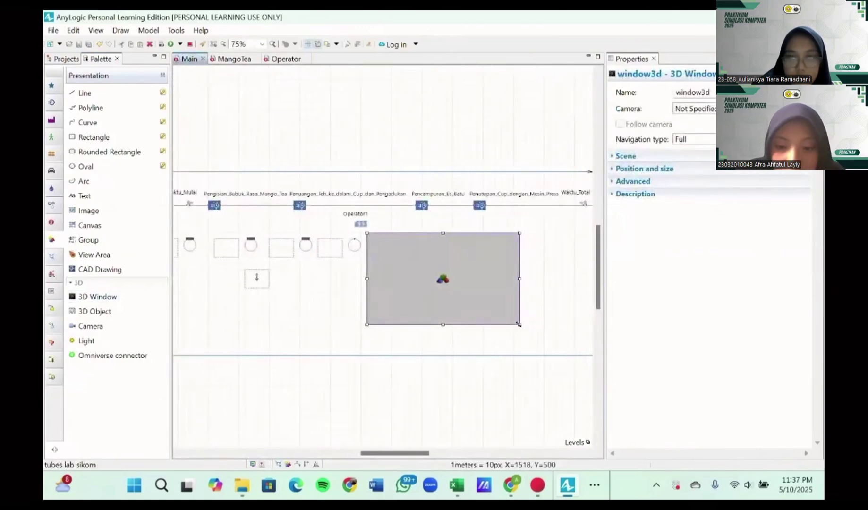
pyautogui.moveTo(519, 324); pyautogui.dragTo(583, 336)
pyautogui.hscroll(5, 499, 336)
pyautogui.hscroll(-9, 499, 336)
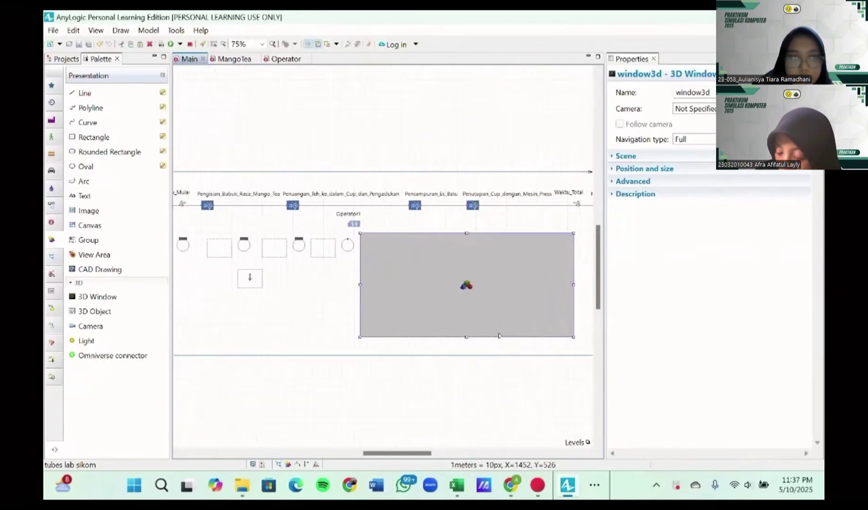
pyautogui.hscroll(5, 499, 336)
# - Set the new agent of the Bahan_Baku_Datang source block to this model's MangoTea type
pyautogui.hscroll(-10, 499, 336)
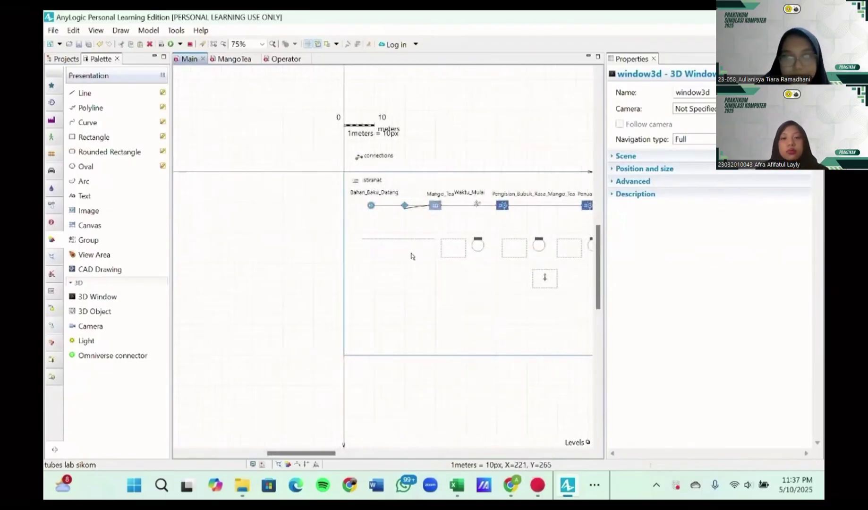
pyautogui.click(370, 206)
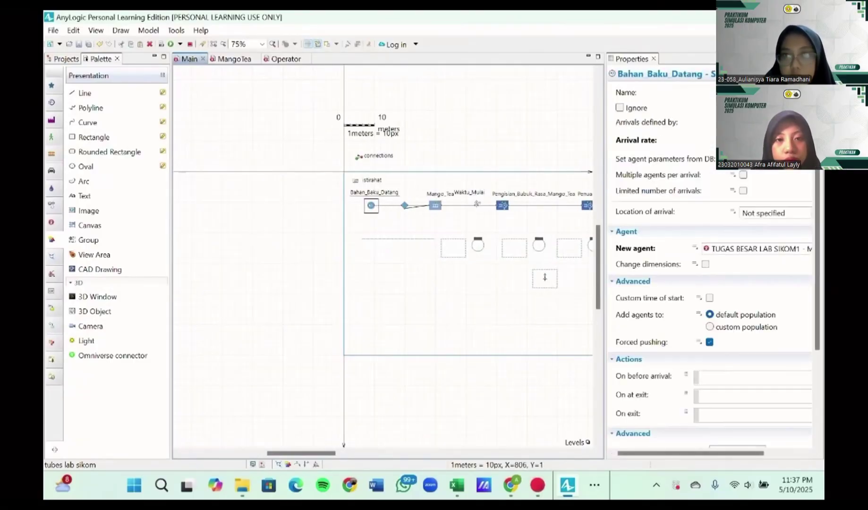
pyautogui.click(761, 141)
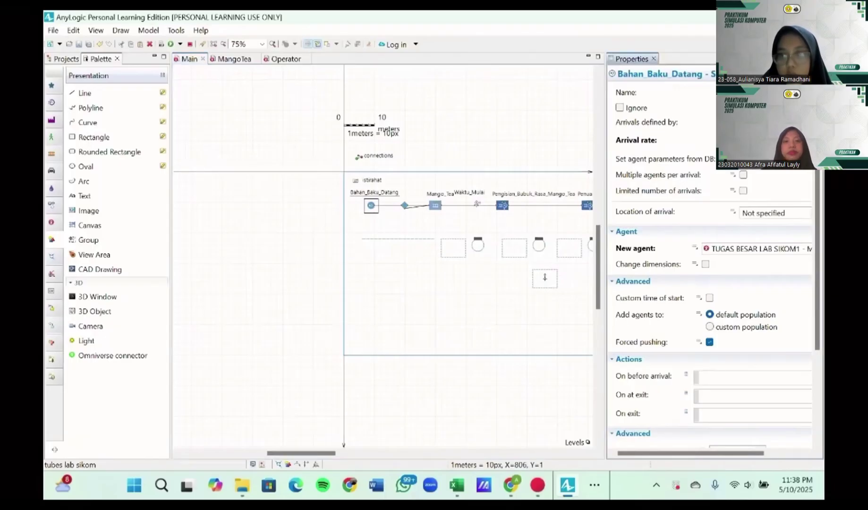
pyautogui.scroll(-5, 739, 245)
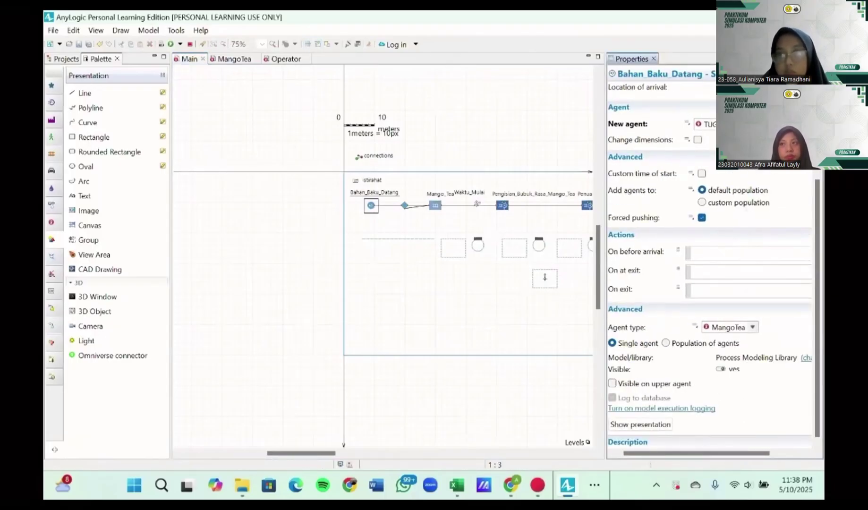
pyautogui.click(756, 124)
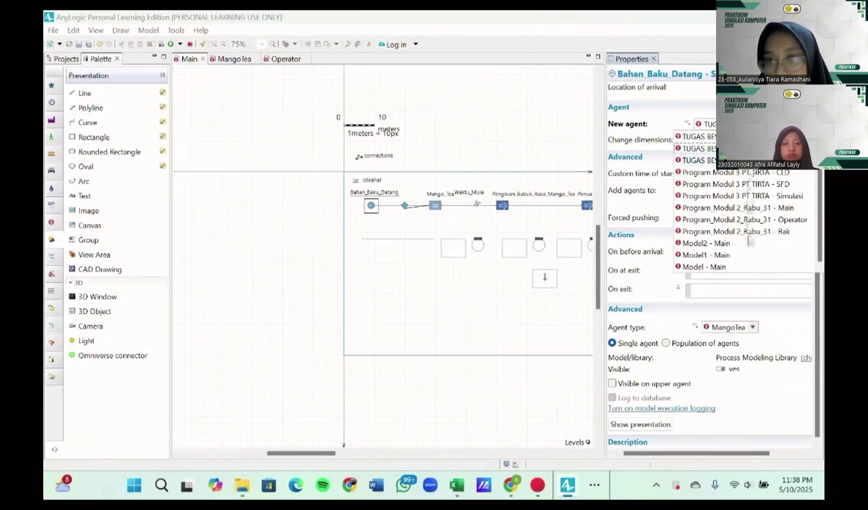
pyautogui.click(740, 284)
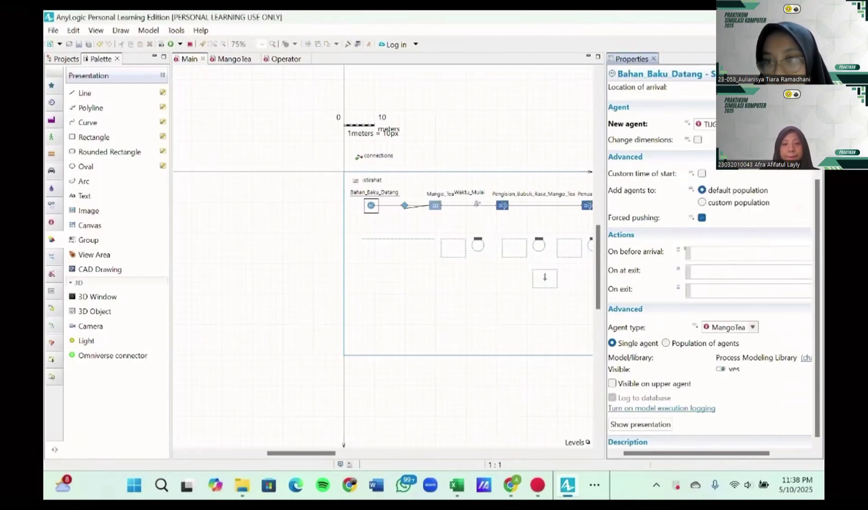
pyautogui.click(756, 124)
pyautogui.scroll(1, 752, 174)
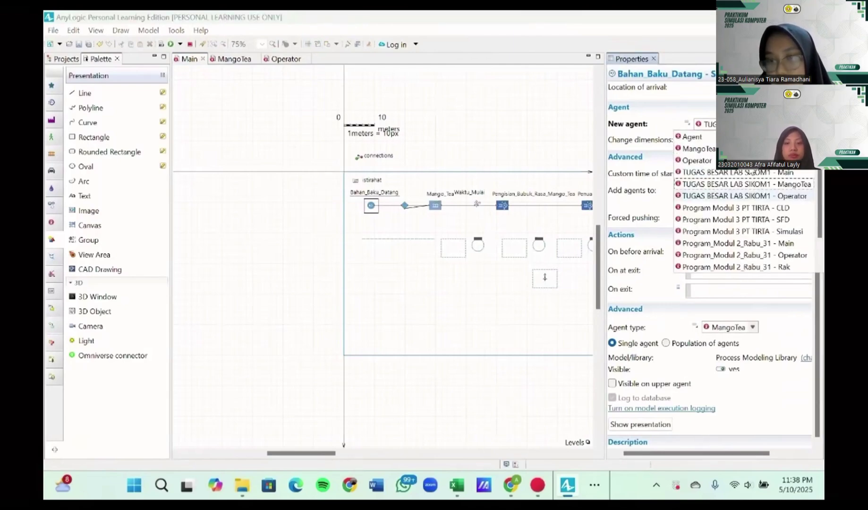
pyautogui.click(713, 149)
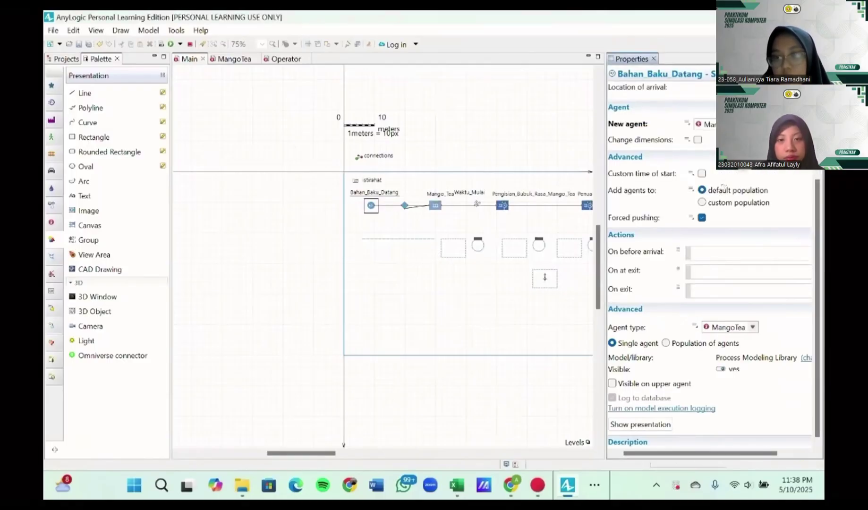
pyautogui.scroll(3, 708, 259)
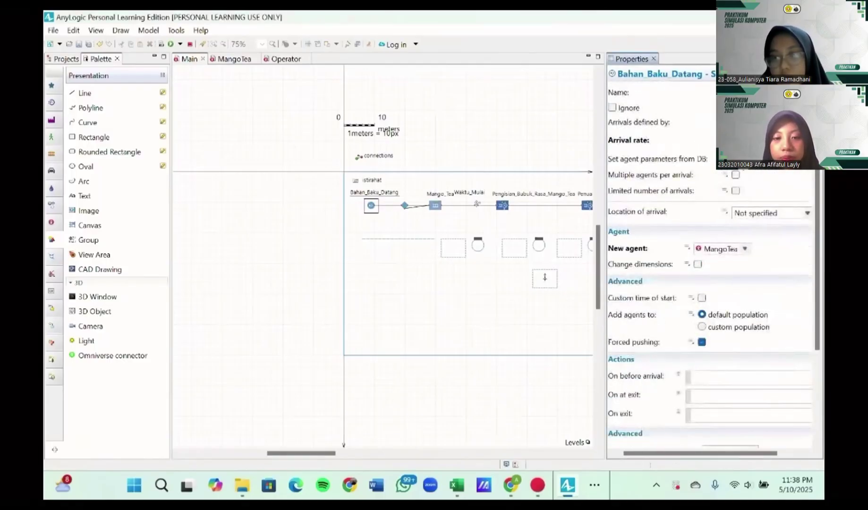
pyautogui.scroll(-3, 759, 266)
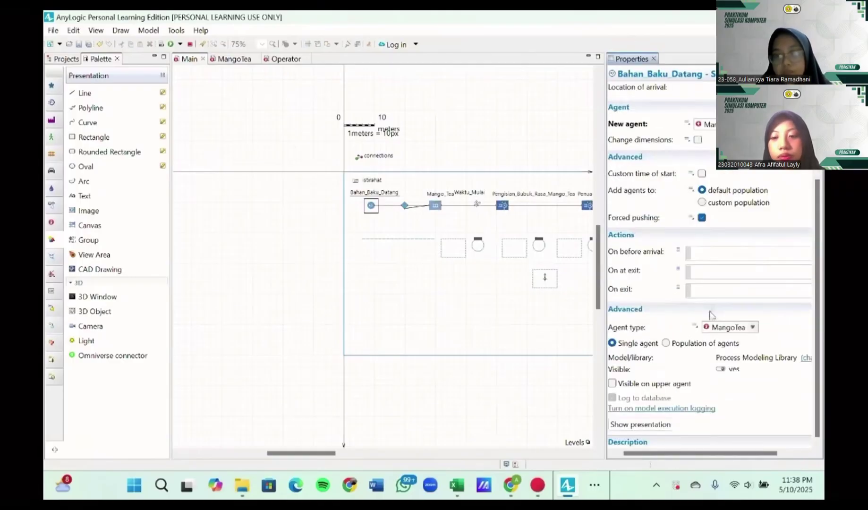
pyautogui.scroll(3, 711, 314)
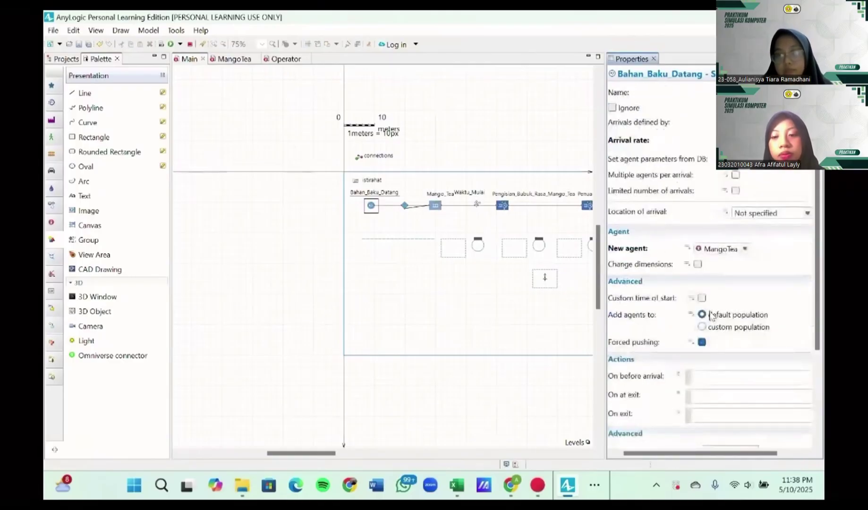
# - Check the selectOutput block and choose Antri_Mango_Tea as the agent location of the Mango_Tea queue
pyautogui.click(405, 206)
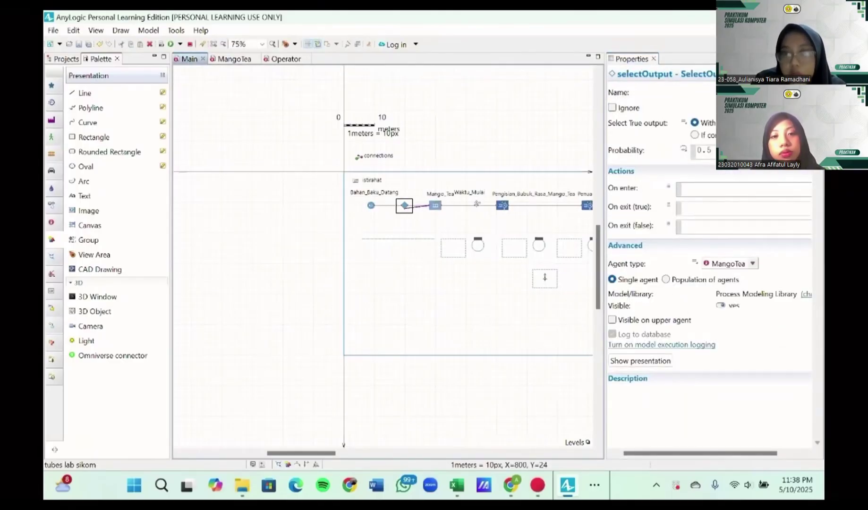
pyautogui.click(435, 205)
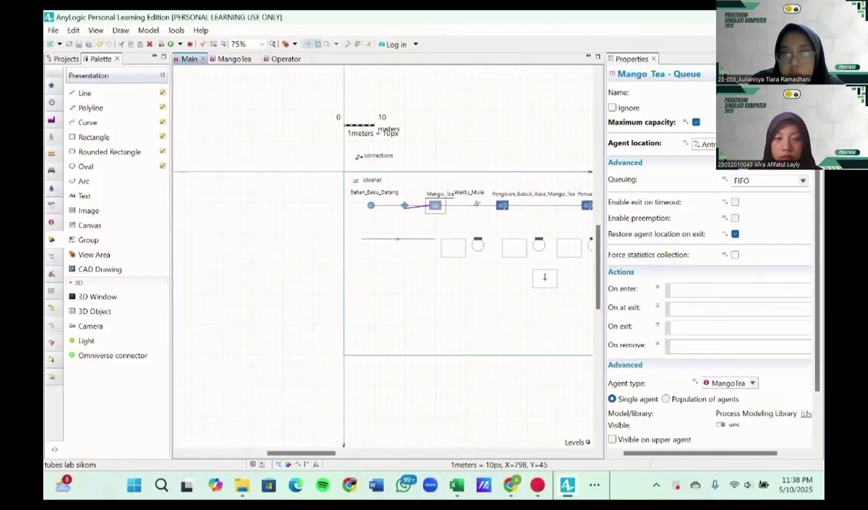
pyautogui.click(704, 144)
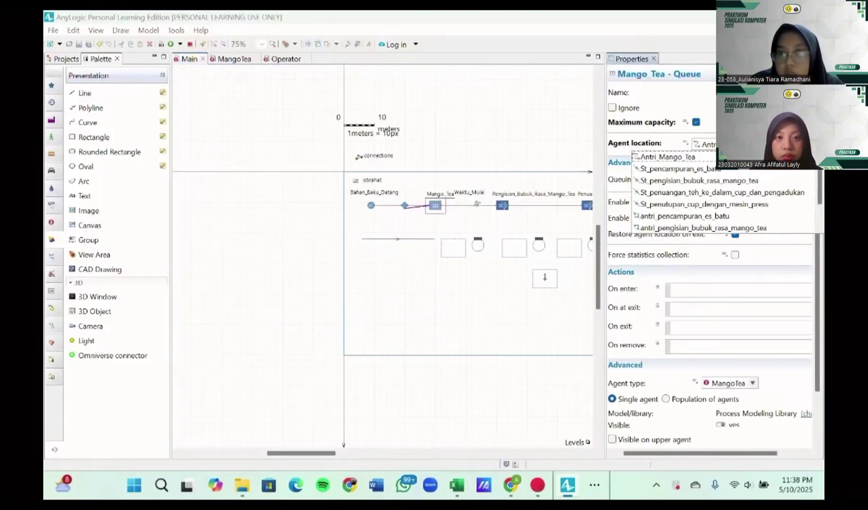
pyautogui.click(718, 157)
pyautogui.scroll(-2, 770, 213)
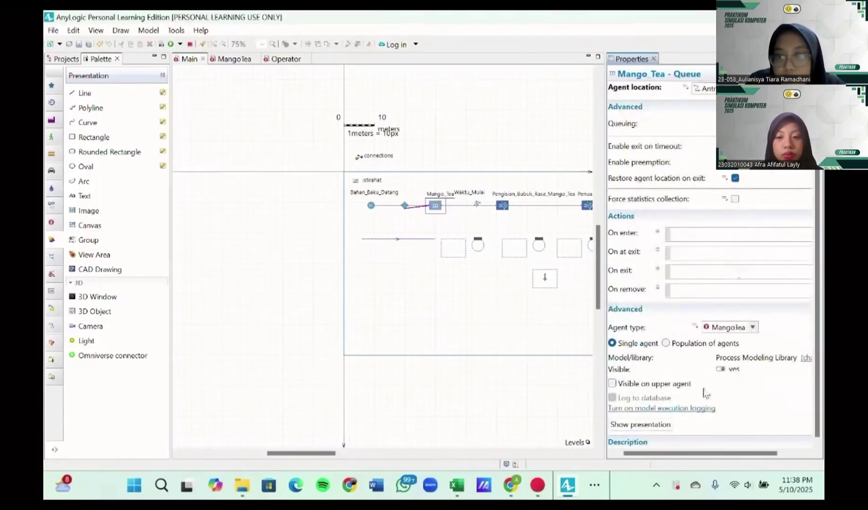
pyautogui.scroll(1, 706, 393)
pyautogui.scroll(-1, 706, 393)
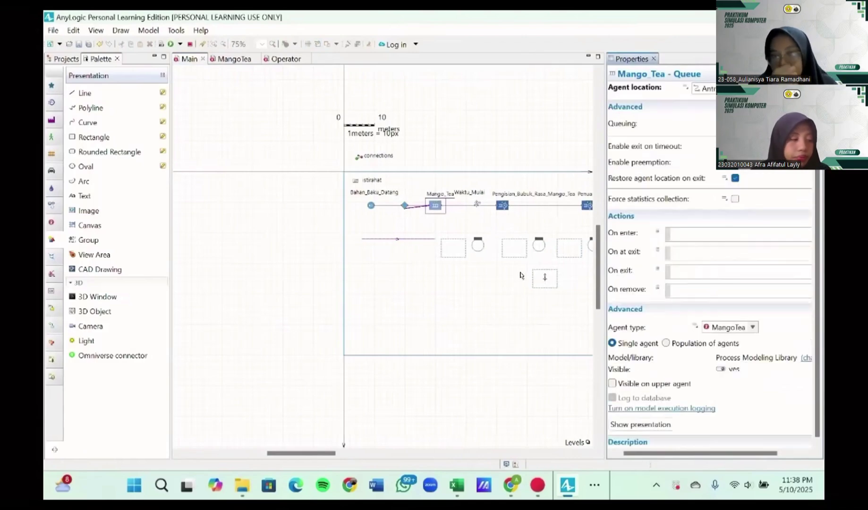
# - Check the Waktu_Mulai block and the delay and agent location settings of the Pengisian_Bubuk_Rasa_Mango_Tea service
pyautogui.click(478, 206)
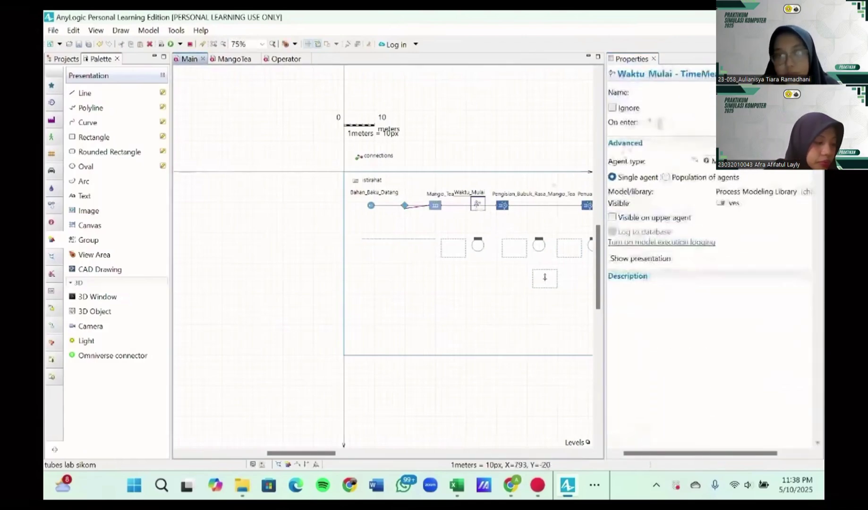
pyautogui.click(503, 205)
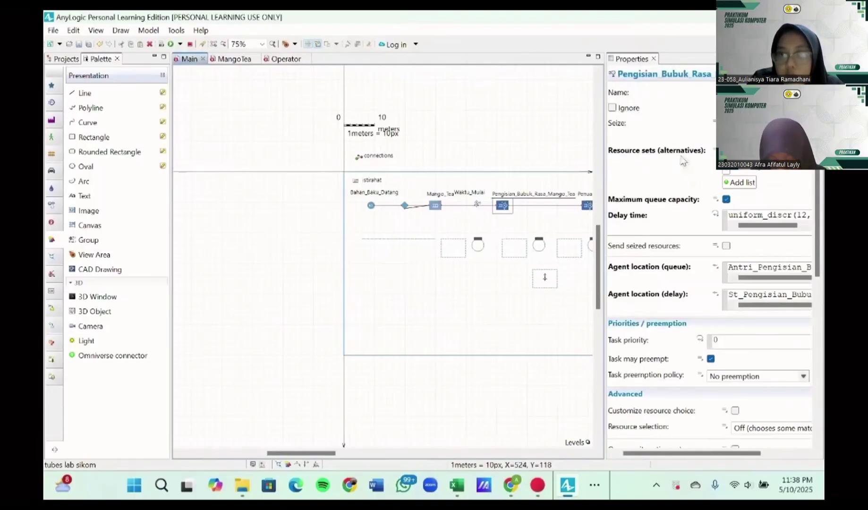
pyautogui.click(760, 154)
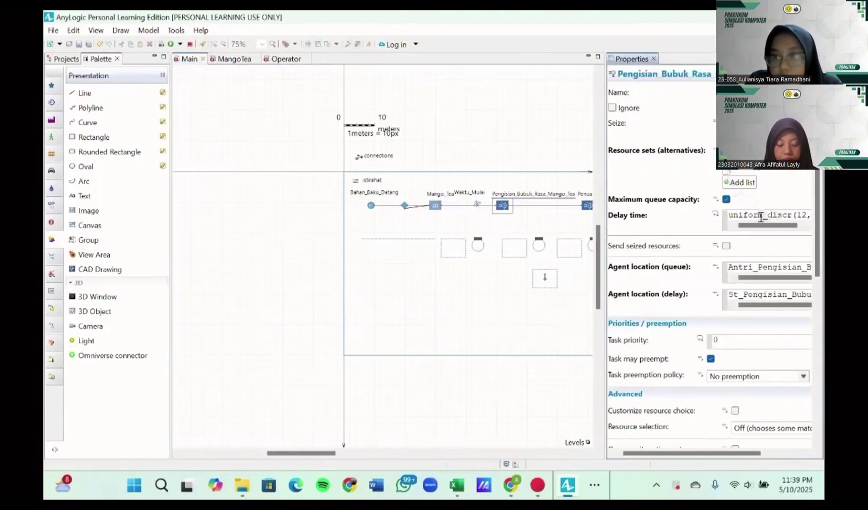
pyautogui.scroll(-3, 760, 216)
pyautogui.scroll(3, 761, 216)
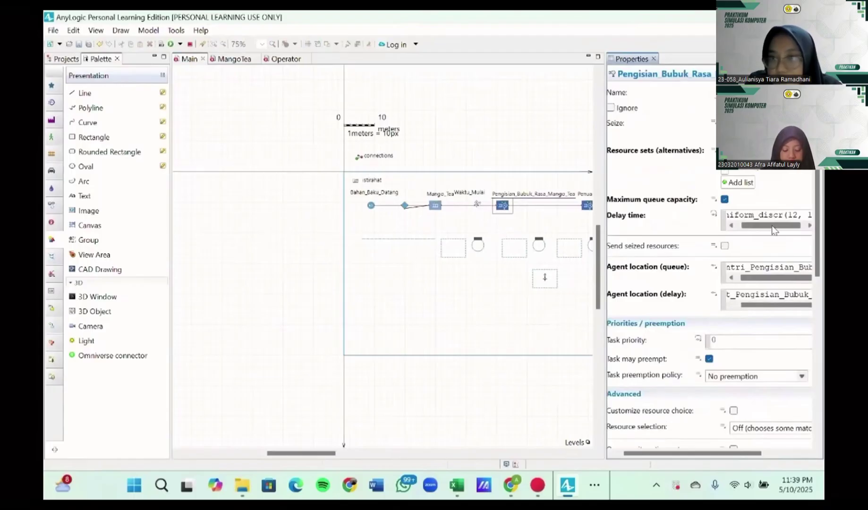
pyautogui.scroll(-4, 783, 268)
pyautogui.scroll(3, 783, 267)
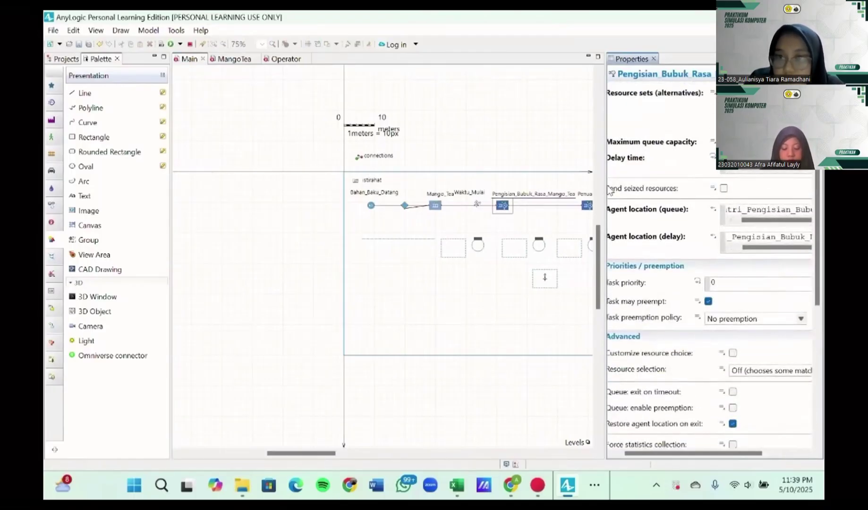
# - Widen the properties view and examine the Pengisian_Bubuk_Rasa_Mango_Tea service's full location expressions, resource set and agent type
pyautogui.moveTo(605, 185); pyautogui.dragTo(516, 186)
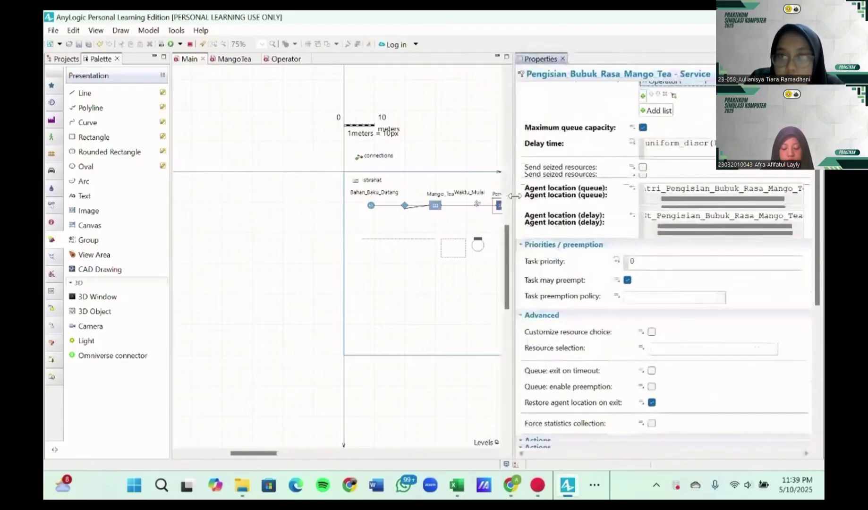
pyautogui.click(710, 187)
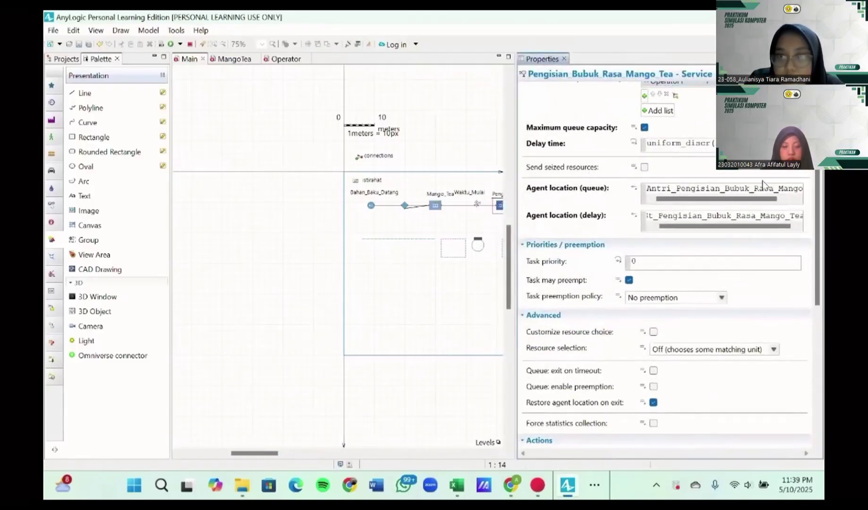
pyautogui.scroll(-5, 793, 198)
pyautogui.scroll(6, 798, 204)
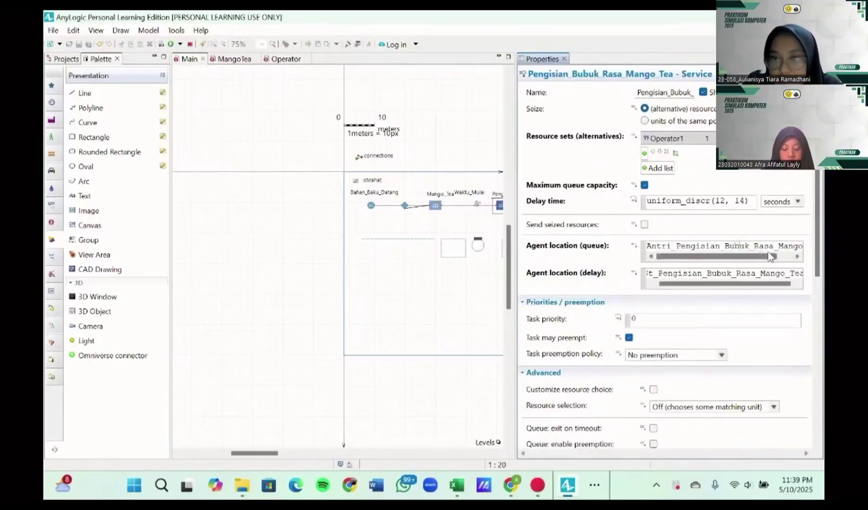
pyautogui.hscroll(2, 770, 256)
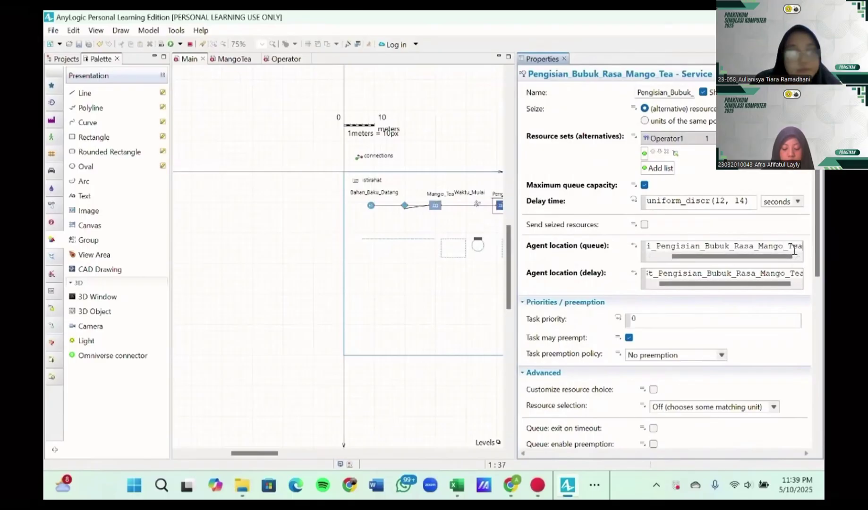
pyautogui.scroll(-5, 721, 305)
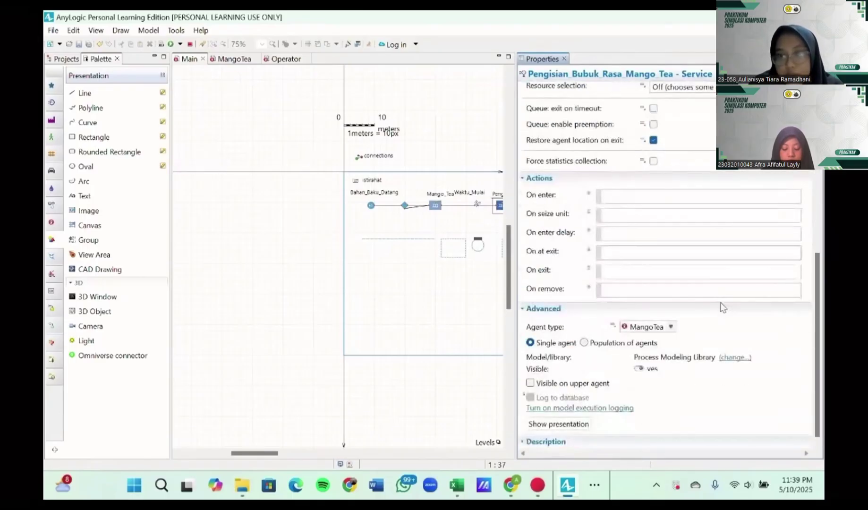
pyautogui.scroll(5, 721, 305)
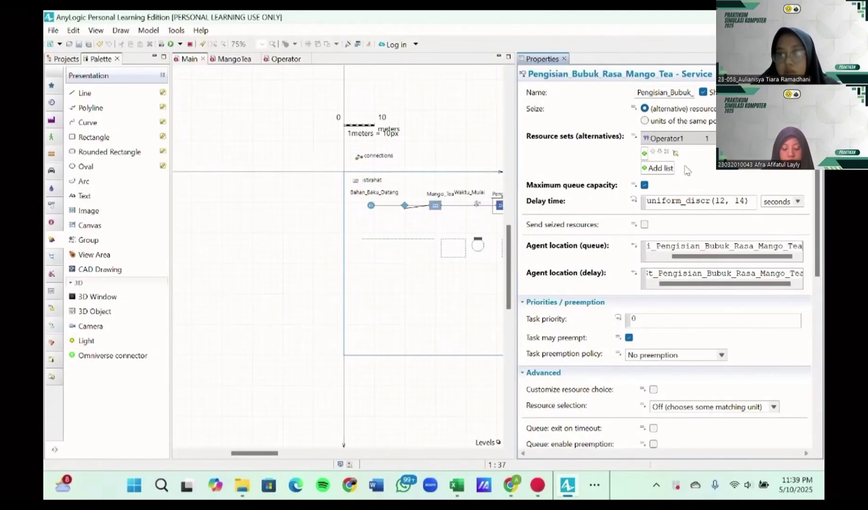
pyautogui.scroll(-6, 677, 323)
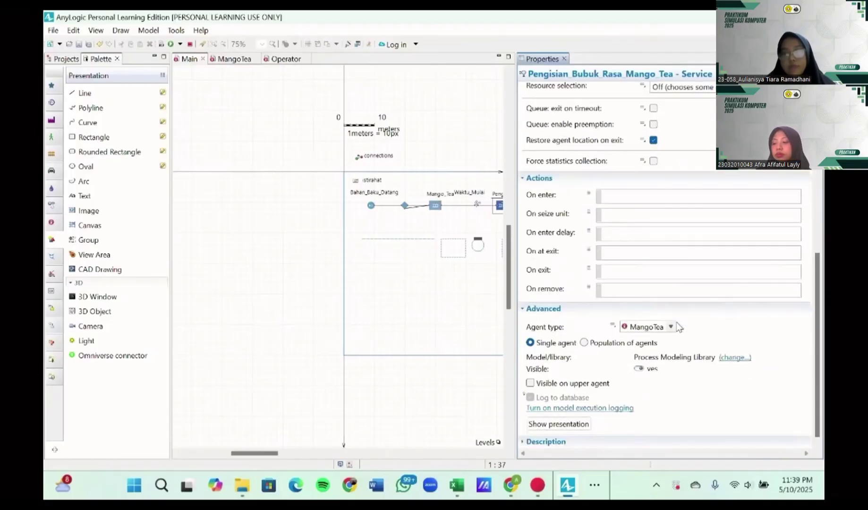
pyautogui.scroll(6, 679, 325)
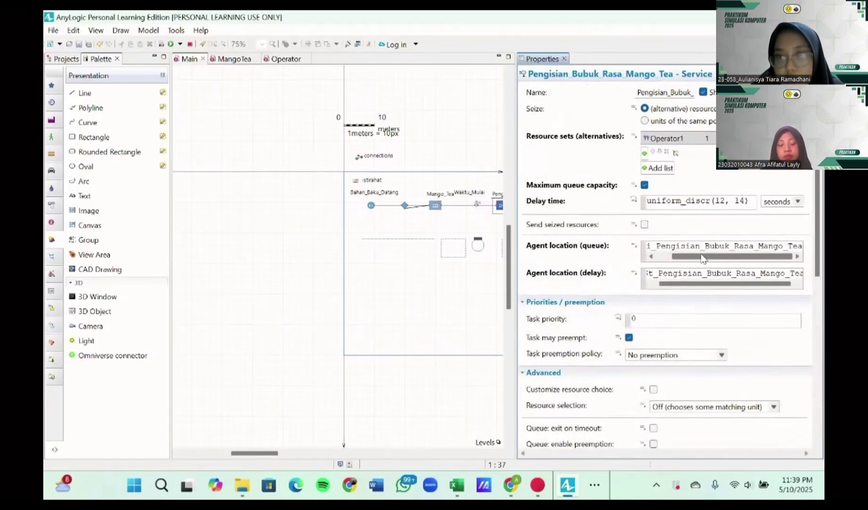
pyautogui.scroll(-6, 702, 254)
pyautogui.scroll(8, 702, 254)
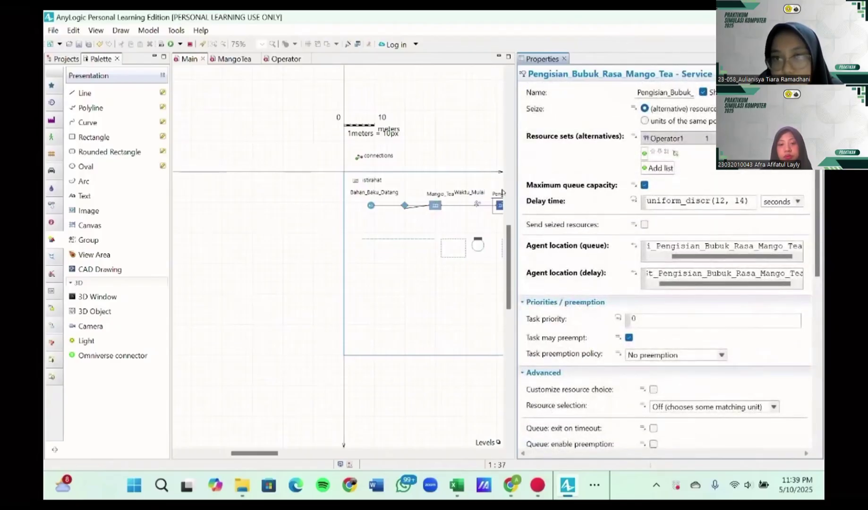
# - Open the Penuangan_Teh_ke_dalam_Cup_dan_Pengadukan service's properties and inspect its queue and delay agent locations
pyautogui.click(475, 228)
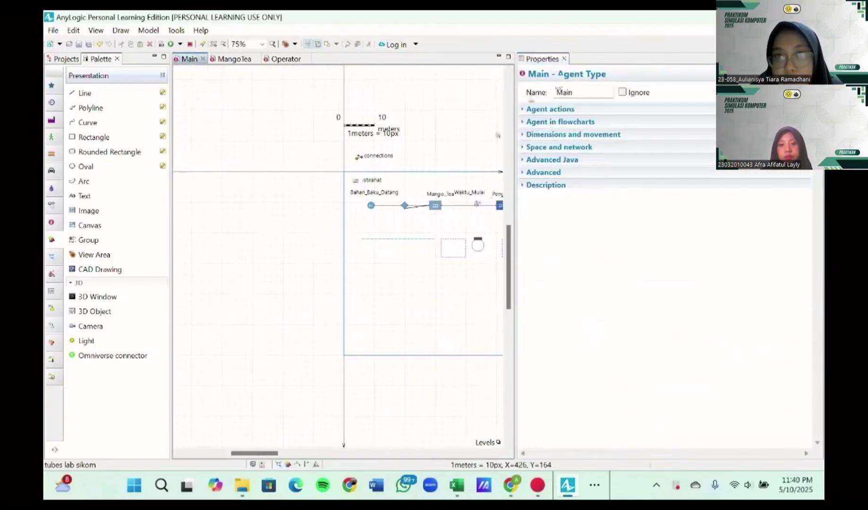
pyautogui.hscroll(7, 466, 233)
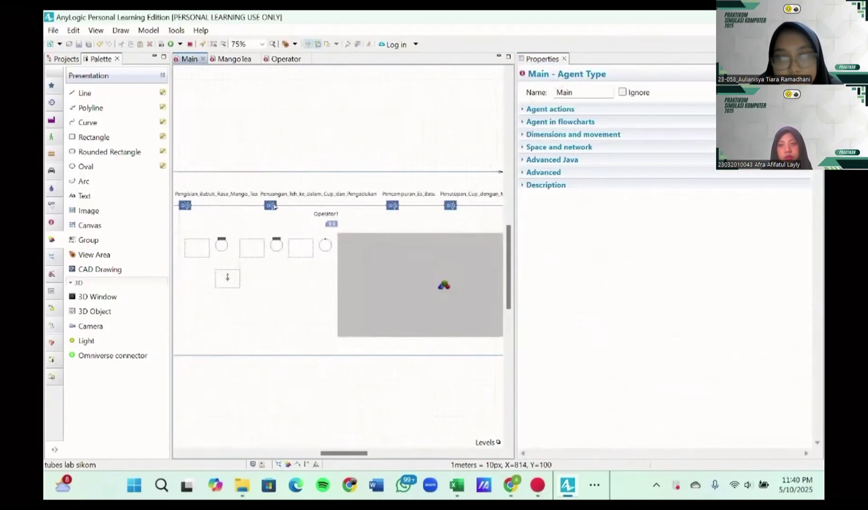
pyautogui.click(272, 206)
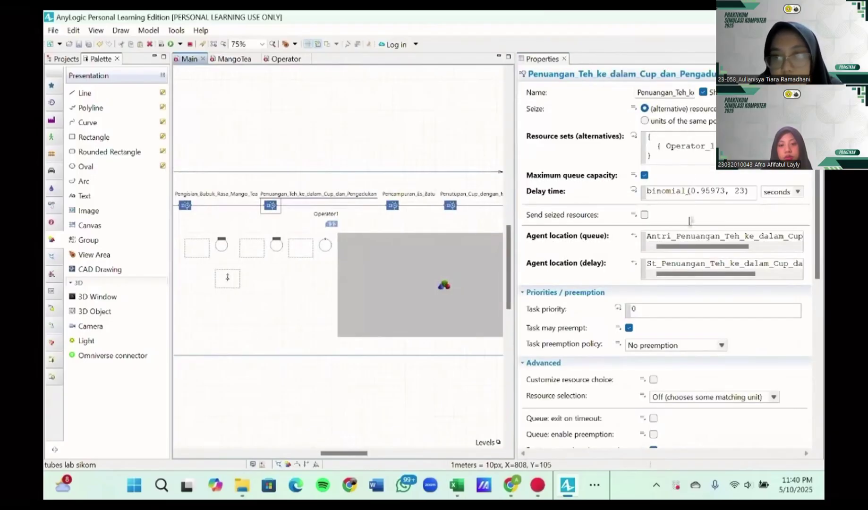
pyautogui.click(727, 266)
pyautogui.click(799, 239)
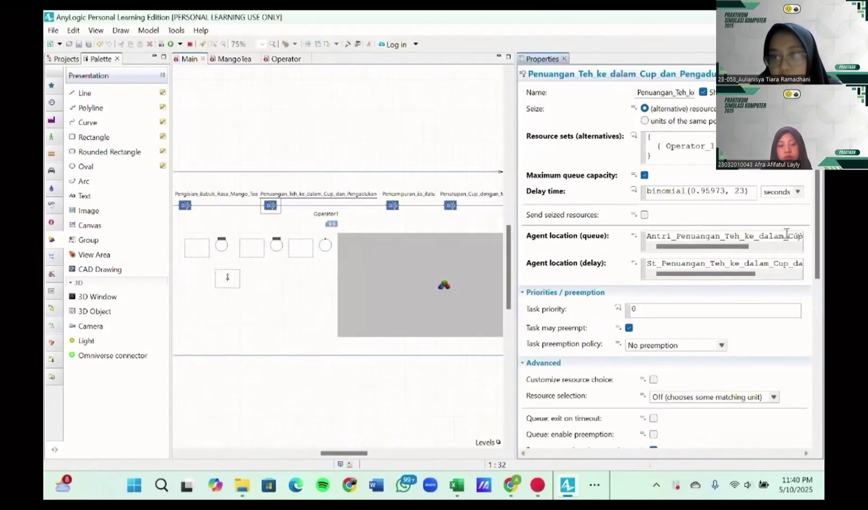
# - Try re-entering the first letter of Penuangan in the service's queue location expression and check its agent type
pyautogui.click(682, 238)
pyautogui.press('BackSpace')
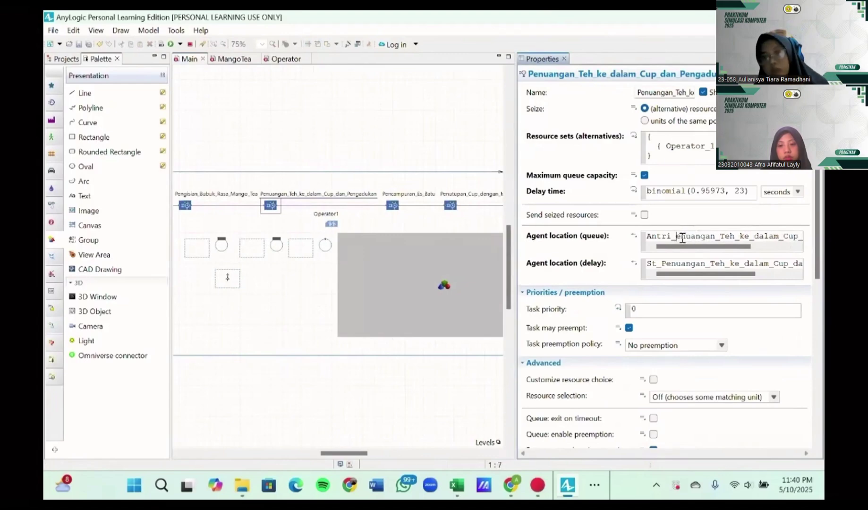
pyautogui.write('p')
pyautogui.press('BackSpace')
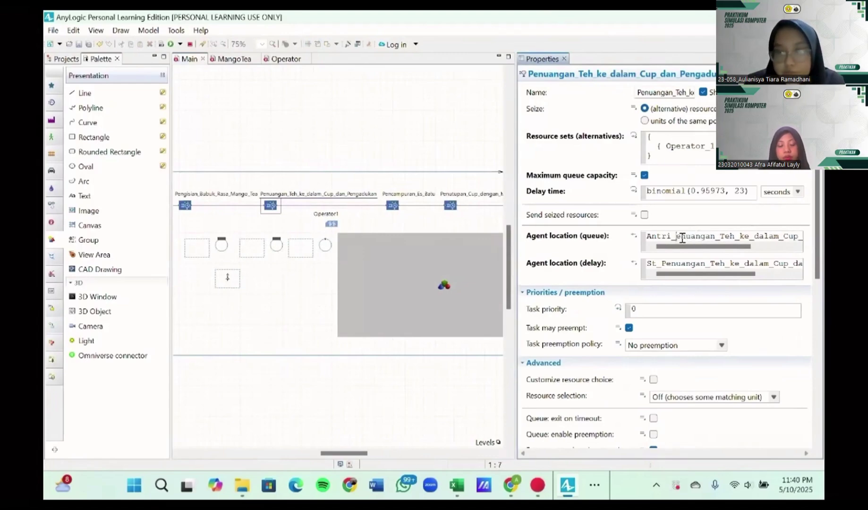
pyautogui.write('P')
pyautogui.scroll(-5, 686, 306)
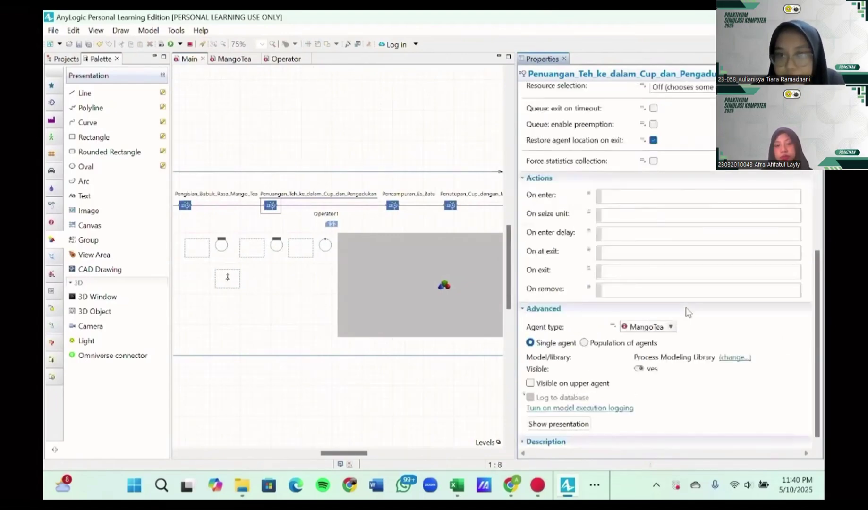
pyautogui.scroll(5, 685, 312)
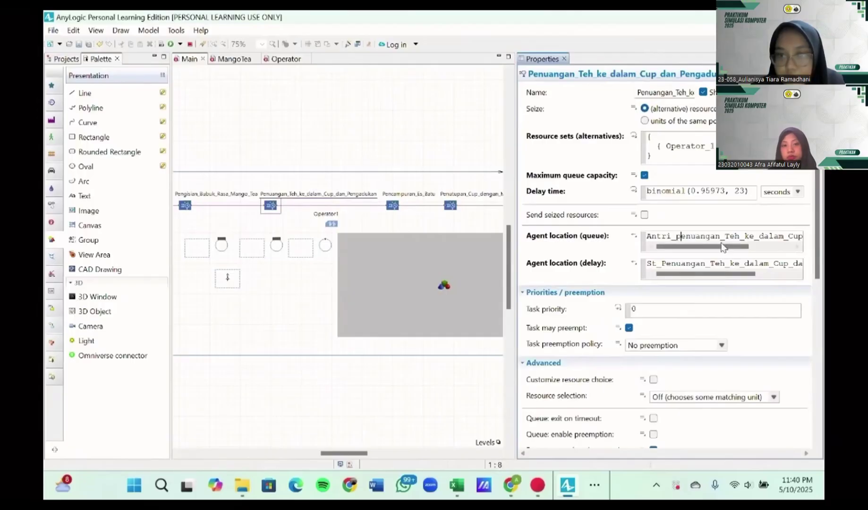
# - Switch the Penuangan_Teh_ke_dalam_Cup_dan_Pengadukan service's queue and delay agent locations from code expressions to selectable lists
pyautogui.click(633, 238)
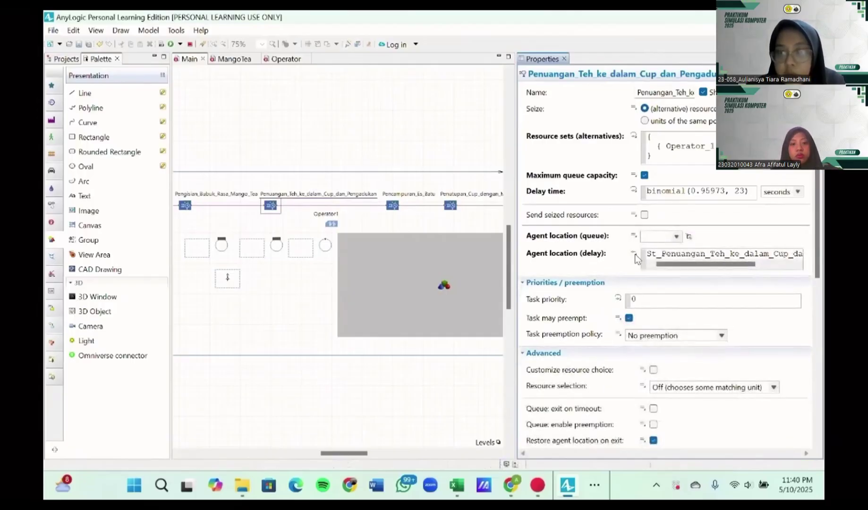
pyautogui.click(634, 255)
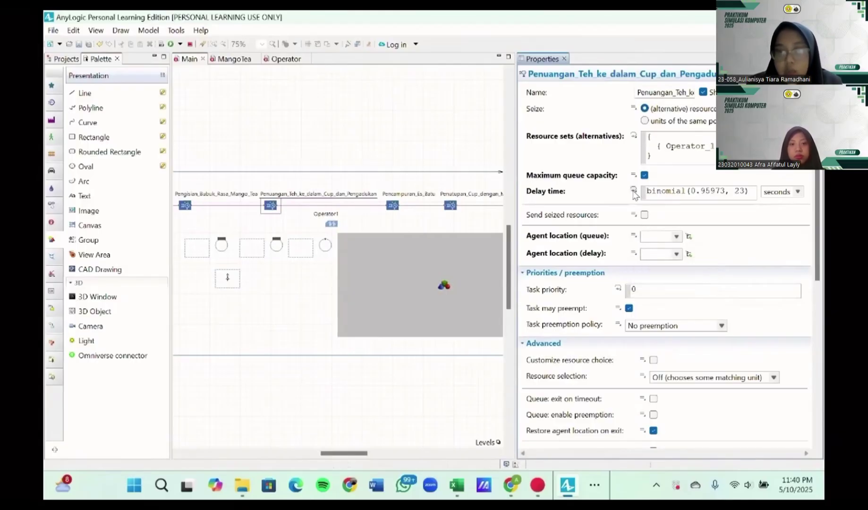
pyautogui.click(731, 228)
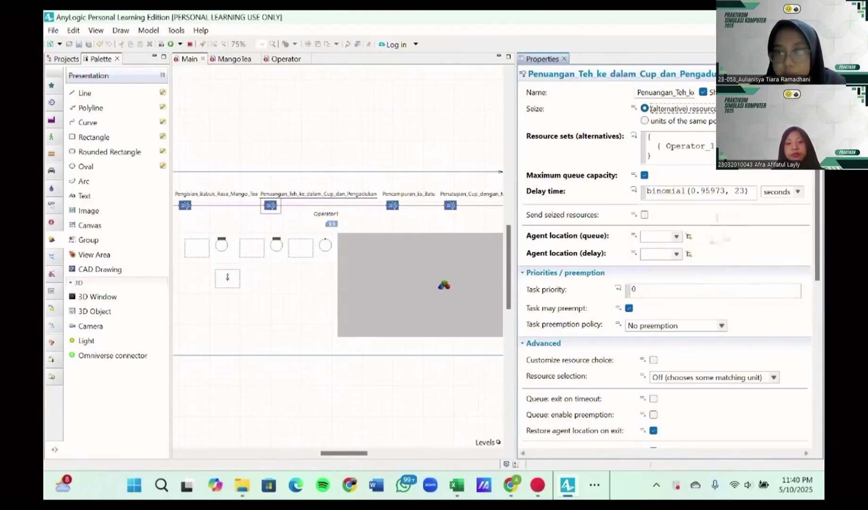
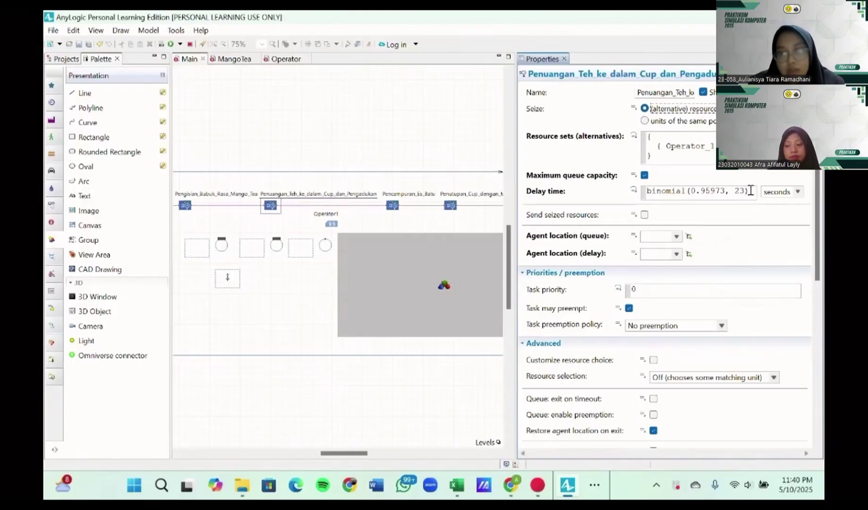
pyautogui.click(537, 494)
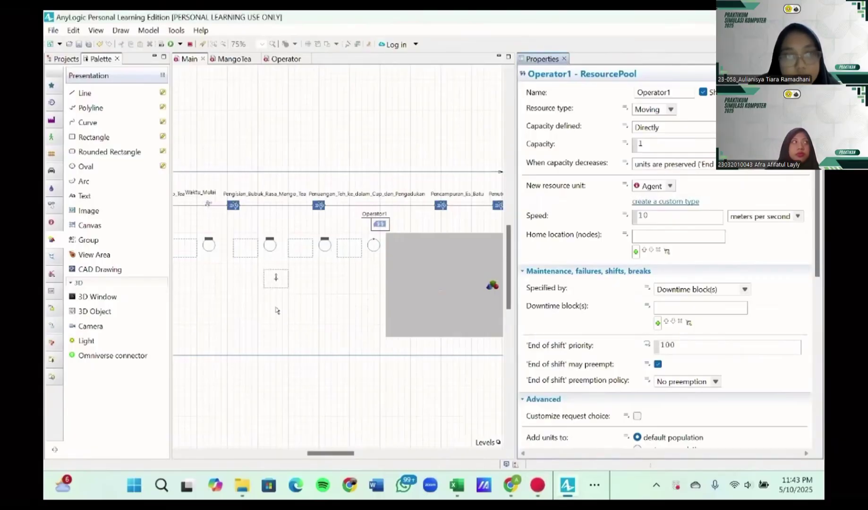
# - Review the settings and agent types of the Mango_Tea queue and the Waktu_Mulai block
pyautogui.hscroll(-3, 276, 310)
pyautogui.click(249, 205)
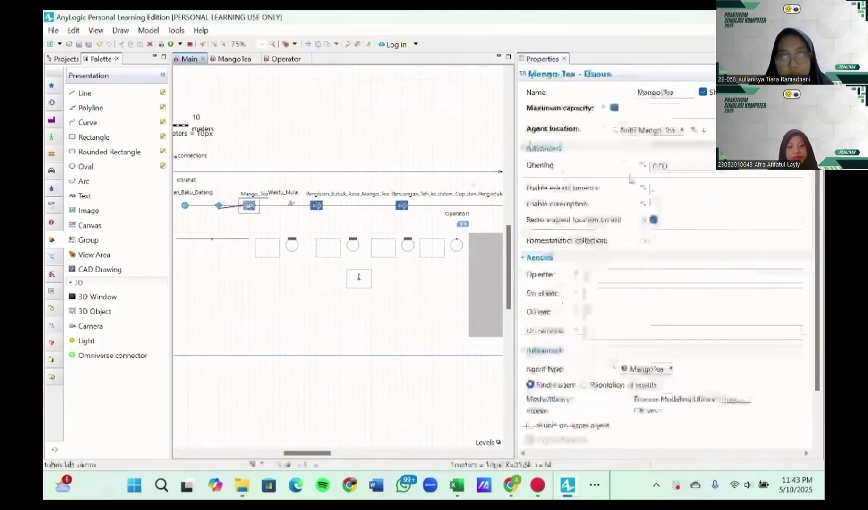
pyautogui.scroll(-3, 641, 201)
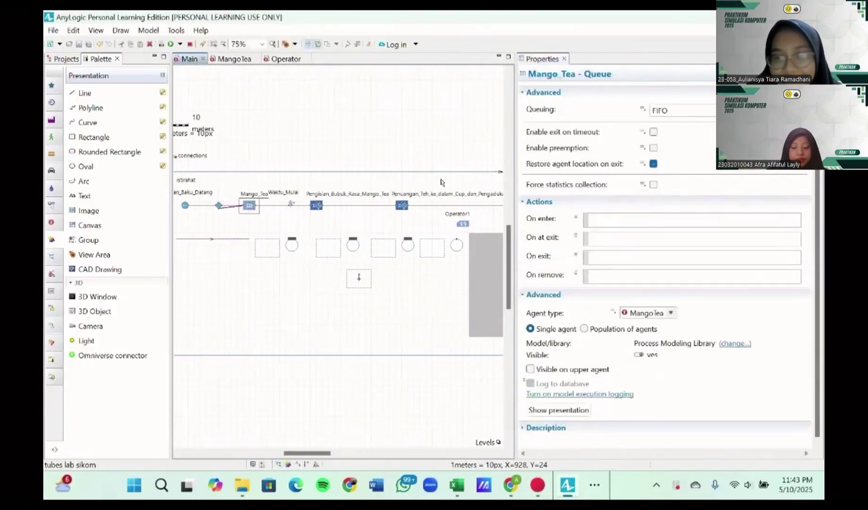
pyautogui.click(291, 205)
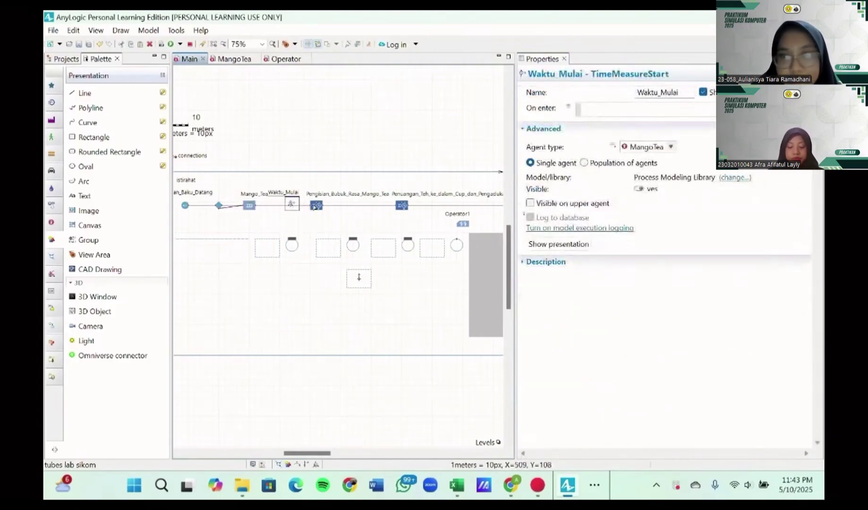
# - Examine the Pengisian_Bubuk_Rasa_Mango_Tea service's resource set, briefly as a code expression, and its agent location settings
pyautogui.click(315, 206)
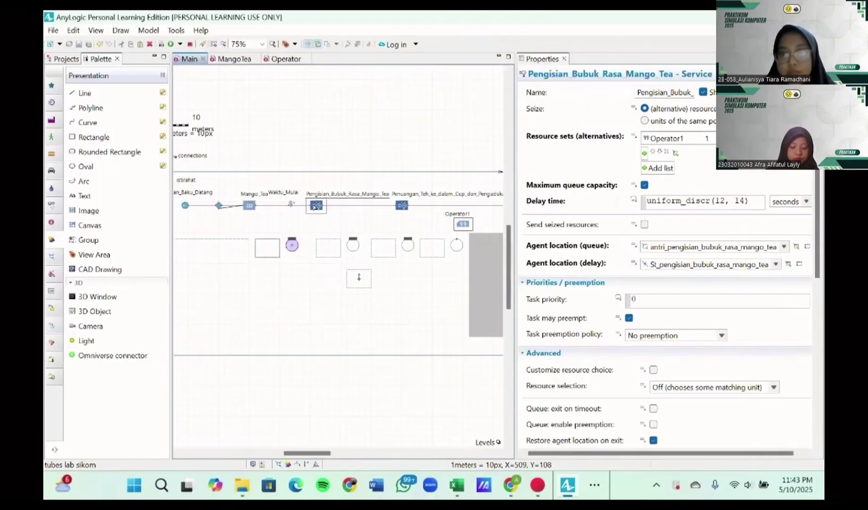
pyautogui.click(684, 138)
pyautogui.click(634, 136)
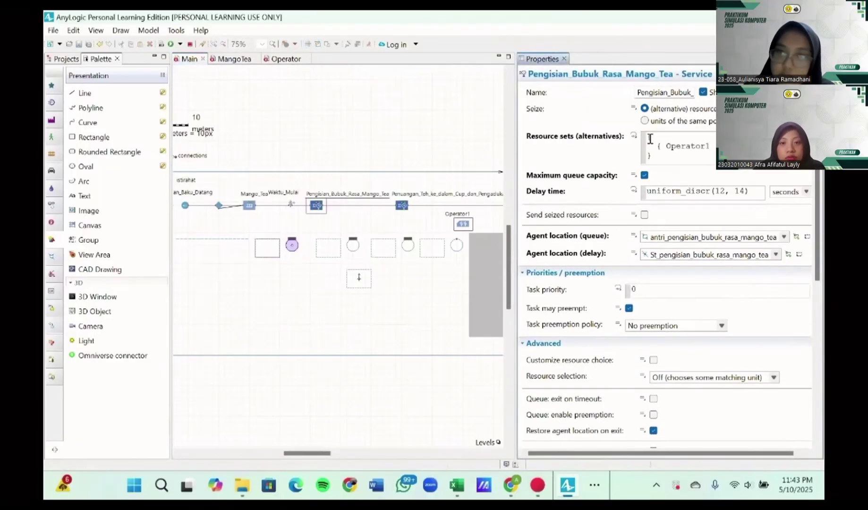
pyautogui.click(635, 137)
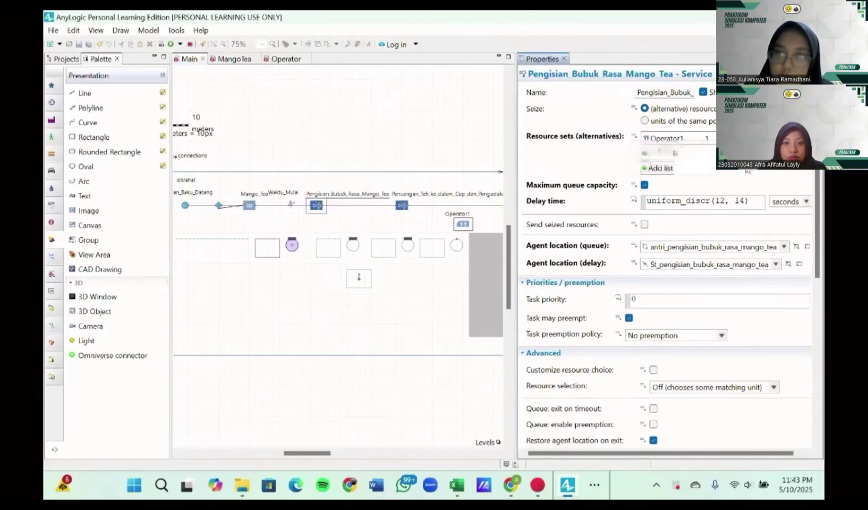
pyautogui.scroll(-5, 669, 201)
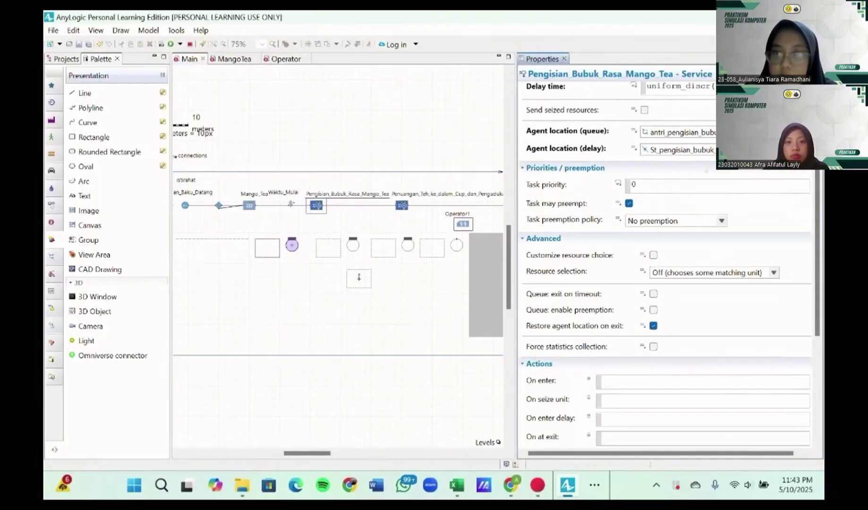
pyautogui.click(774, 132)
pyautogui.click(774, 168)
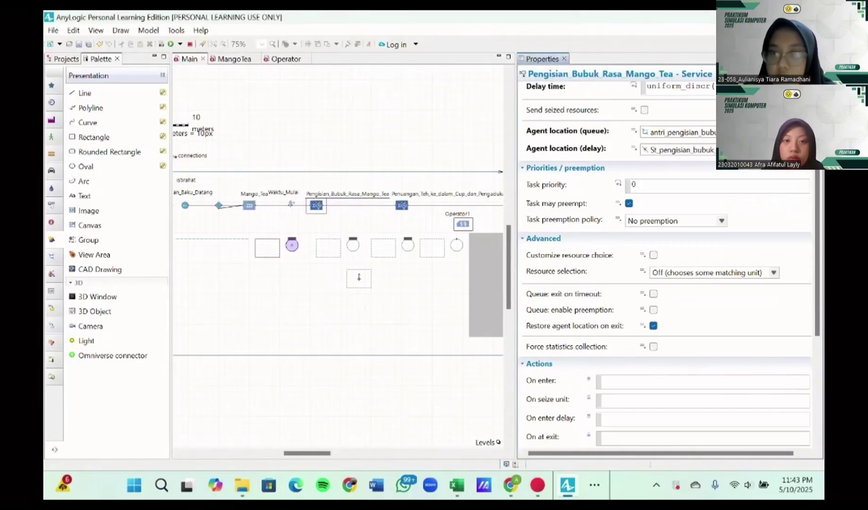
# - Review the Pengisian_Bubuk_Rasa_Mango_Tea service's agent locations, advanced options, actions, agent type and delay time expression
pyautogui.click(775, 149)
pyautogui.click(728, 187)
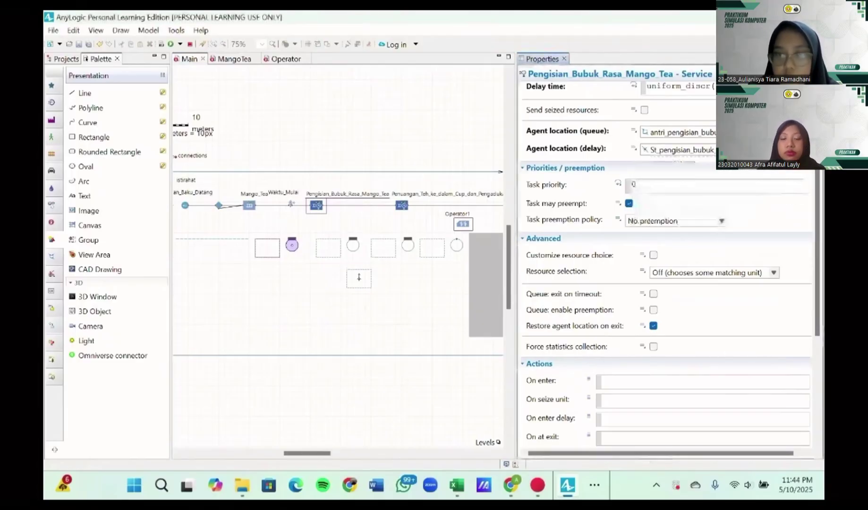
pyautogui.scroll(-8, 729, 186)
pyautogui.scroll(-1, 728, 184)
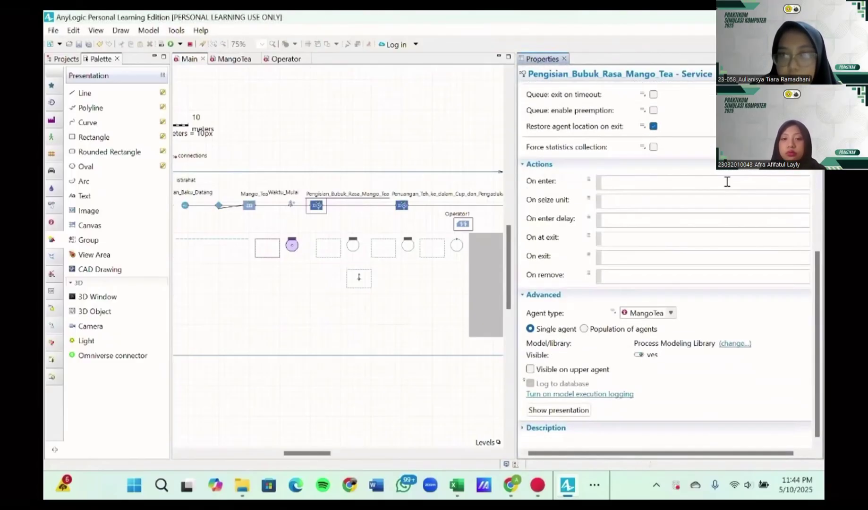
pyautogui.scroll(10, 728, 182)
pyautogui.scroll(3, 728, 183)
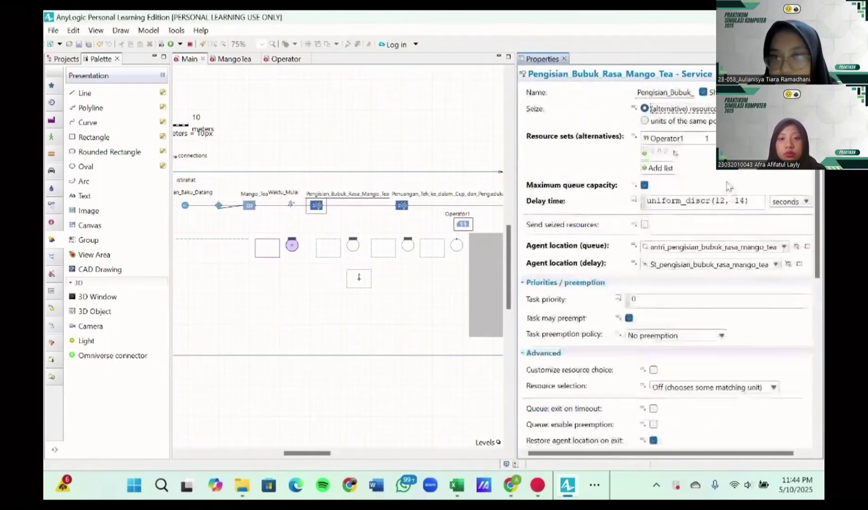
pyautogui.click(699, 202)
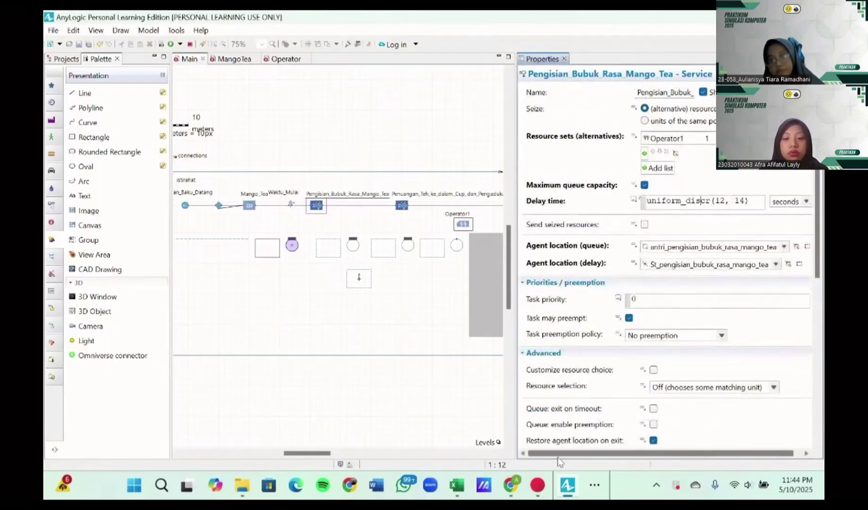
# - Find EasyFit 3.0 on the computer and launch it
pyautogui.click(603, 492)
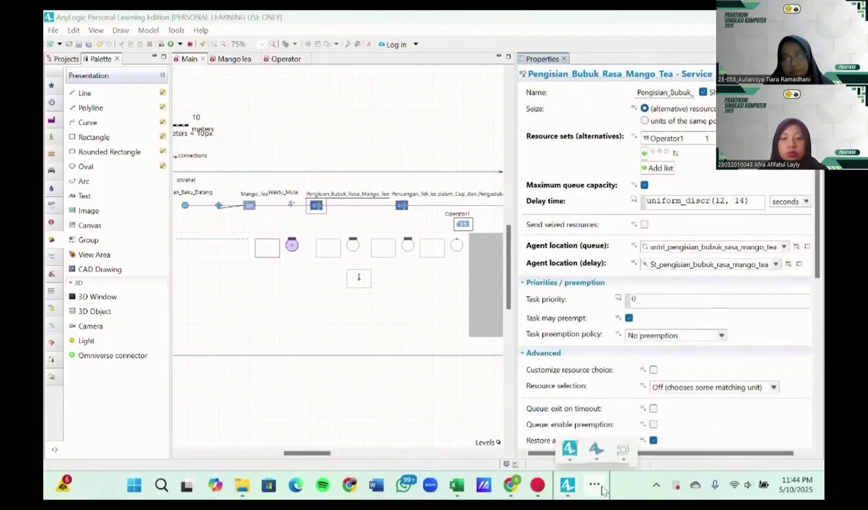
pyautogui.click(467, 421)
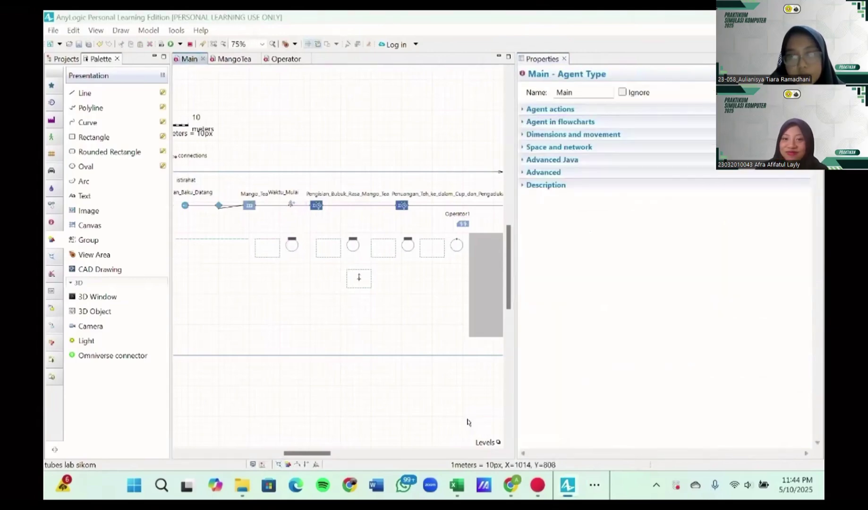
pyautogui.press('super')
pyautogui.write('easy')
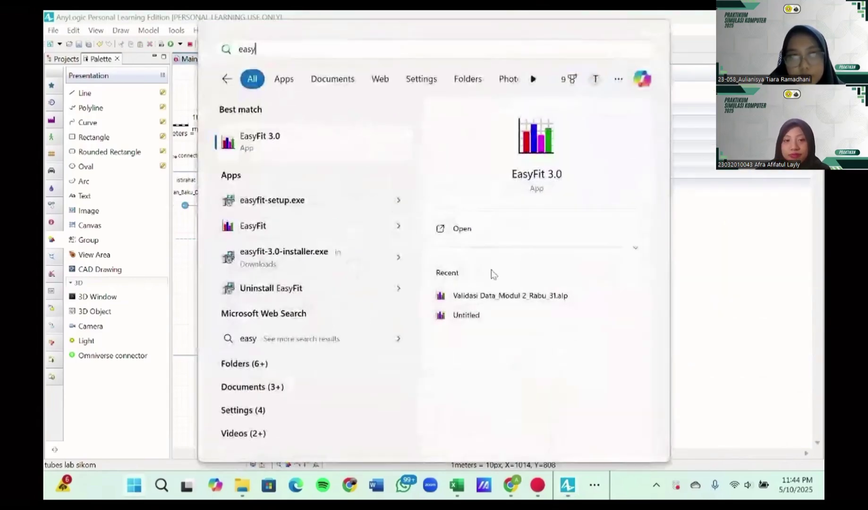
pyautogui.click(459, 234)
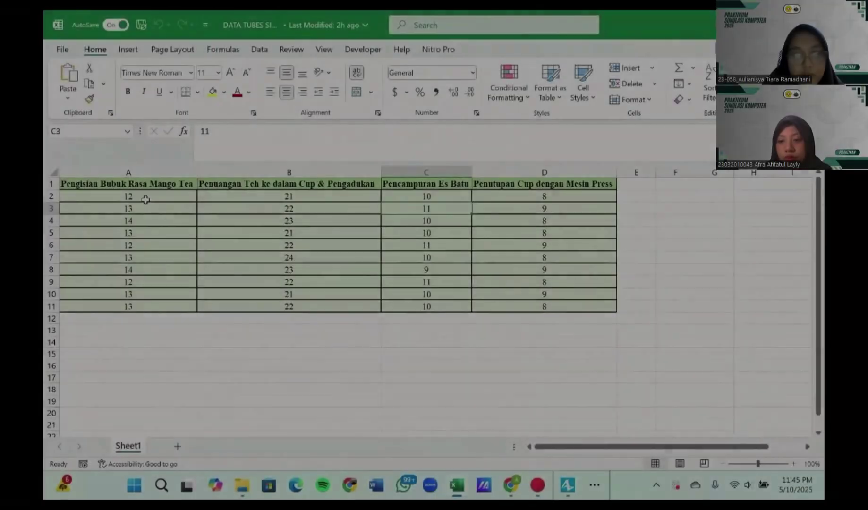
# - Copy the process time data in A2:D11 of the Excel sheet and paste it into EasyFit's Table1 from cell A1
pyautogui.moveTo(146, 196); pyautogui.dragTo(537, 303)
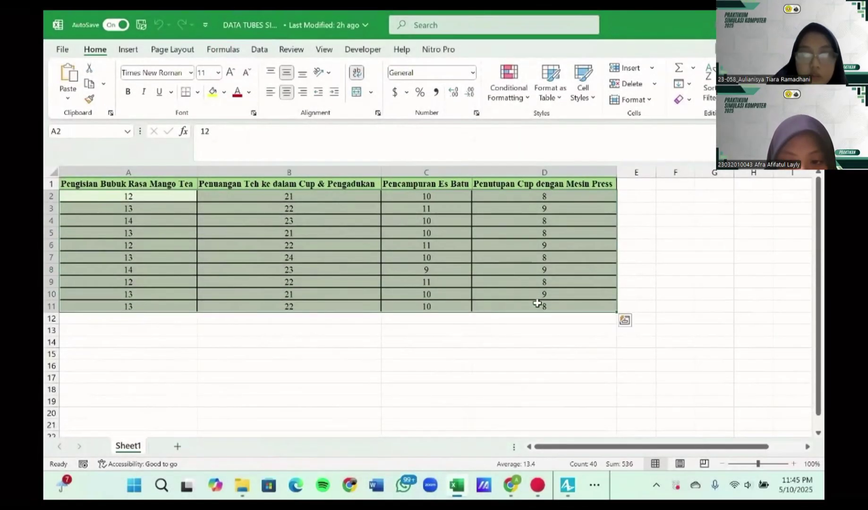
pyautogui.hotkey('ctrl', 'c')
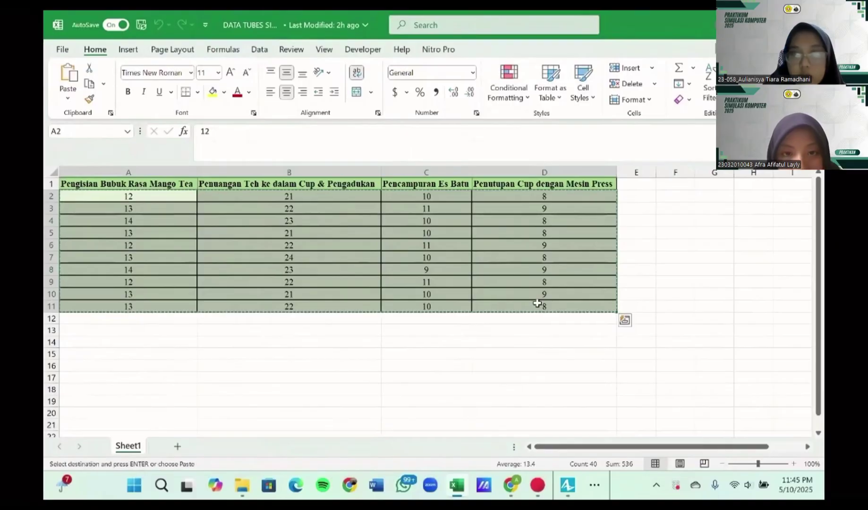
pyautogui.click(592, 486)
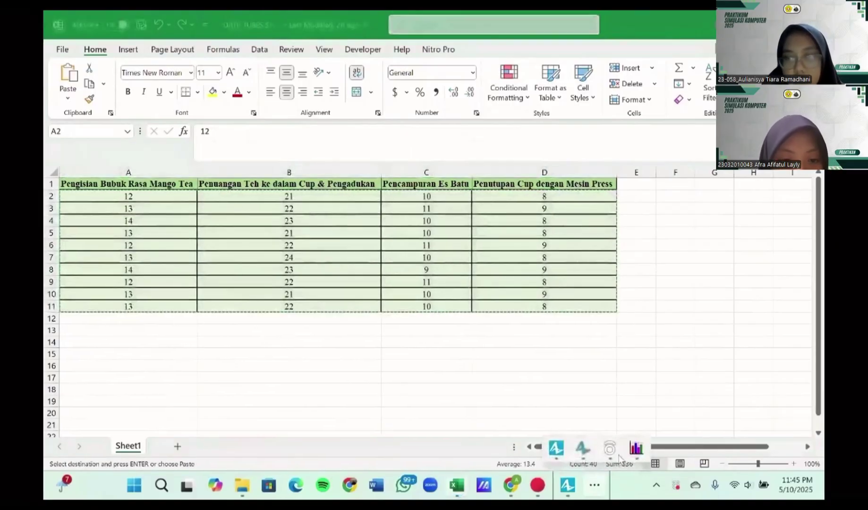
pyautogui.click(636, 447)
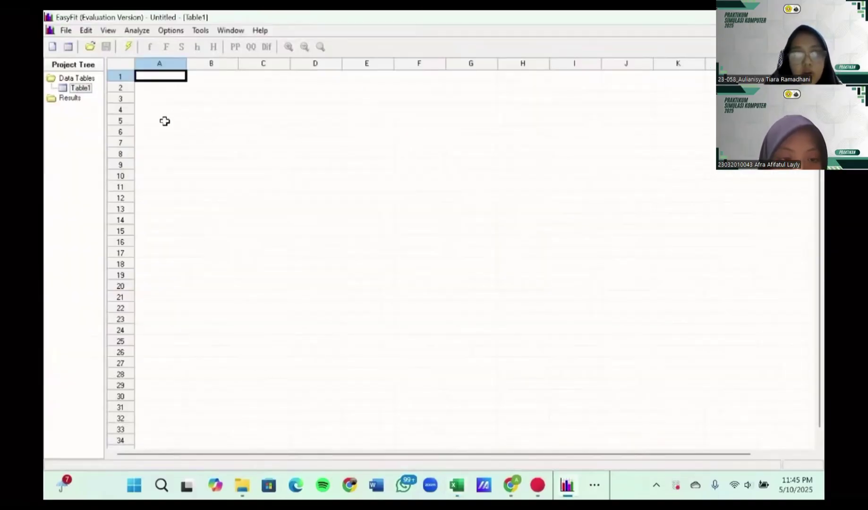
pyautogui.hotkey('ctrl', 'v')
# - Fit distributions to column A rows 1 to 10 of Table1 with a discrete data domain and show the goodness-of-fit summary
pyautogui.moveTo(163, 77); pyautogui.dragTo(162, 176)
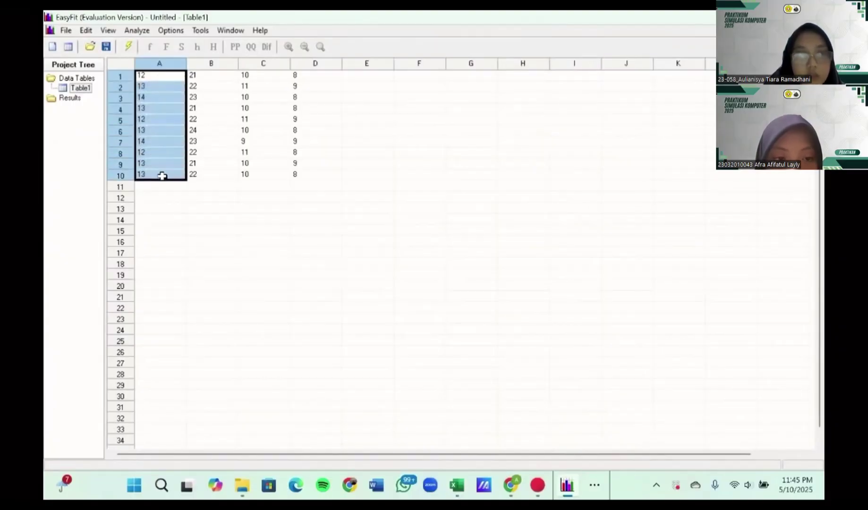
pyautogui.click(138, 31)
pyautogui.click(151, 56)
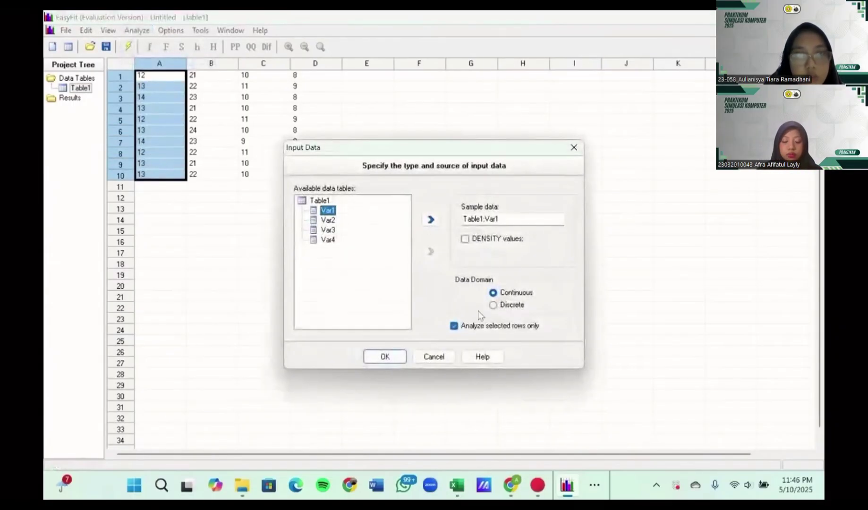
pyautogui.click(493, 306)
pyautogui.click(387, 356)
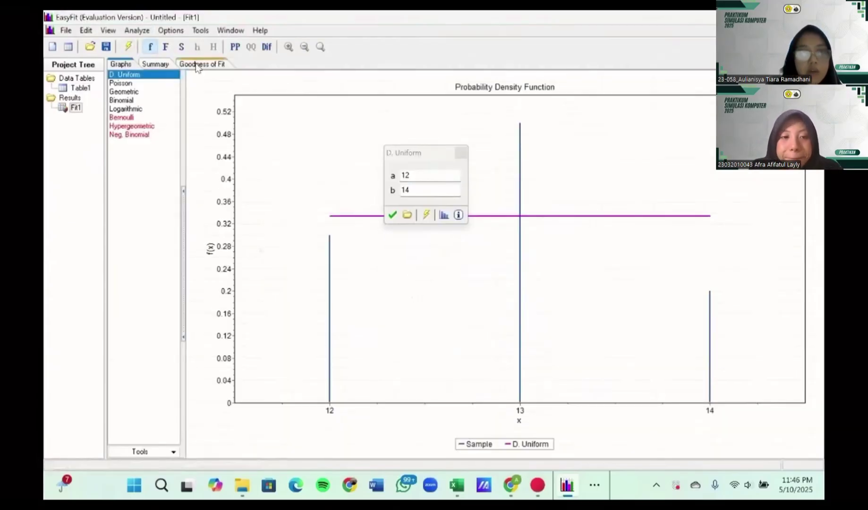
pyautogui.click(198, 64)
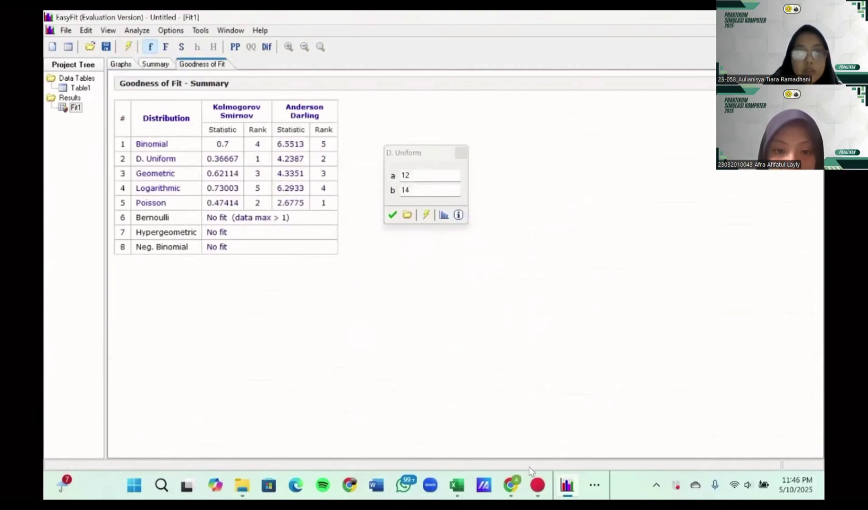
# - Switch to AnyLogic and clear the delay time expression of the Pengisian_Bubuk_Rasa_Mango_Tea service
pyautogui.click(596, 487)
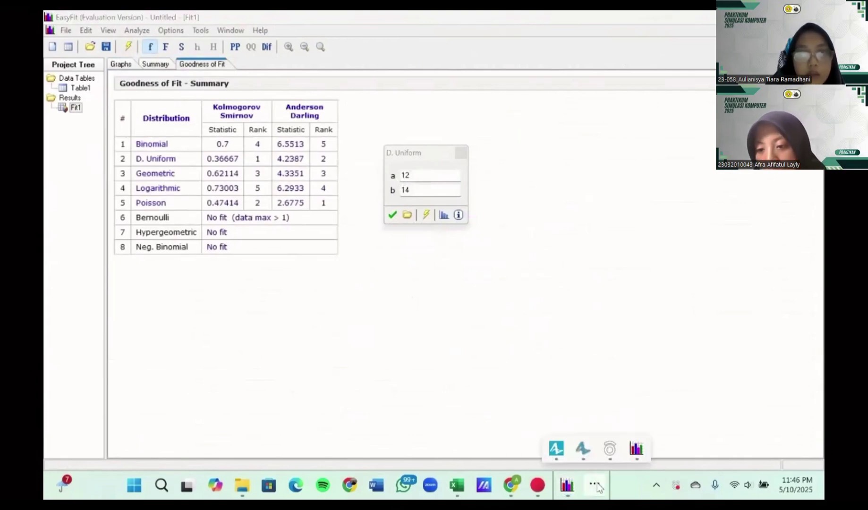
pyautogui.click(557, 446)
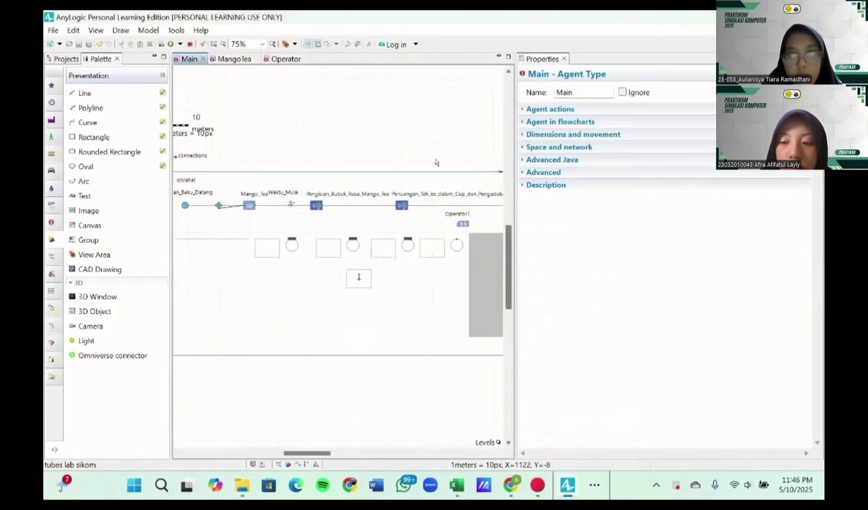
pyautogui.click(317, 206)
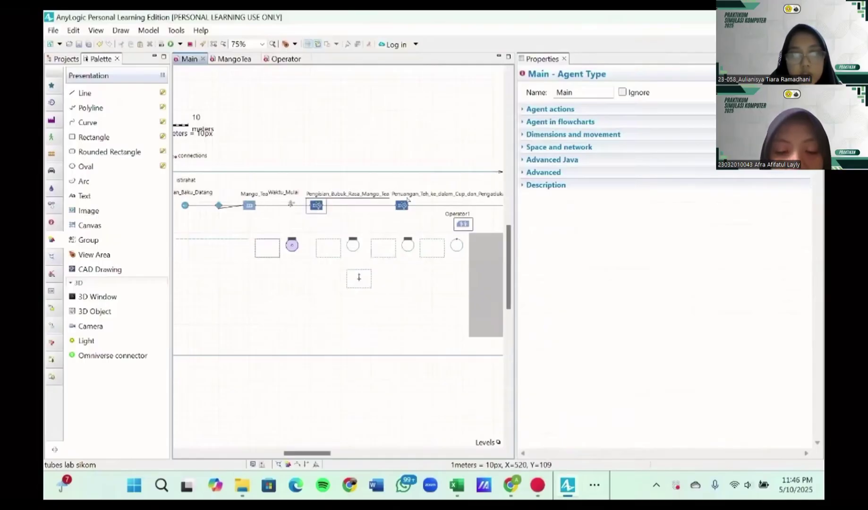
pyautogui.click(681, 201)
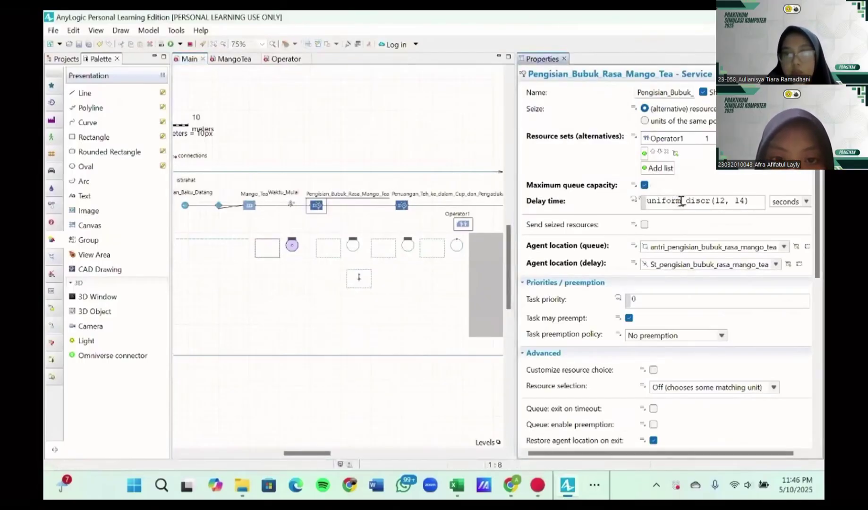
pyautogui.click(750, 202)
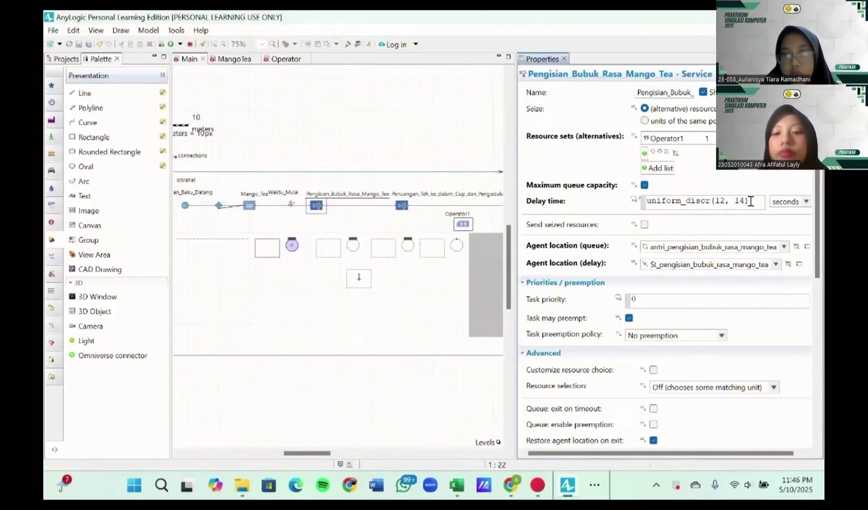
pyautogui.hotkey('ctrl', 'a')
pyautogui.press('BackSpace')
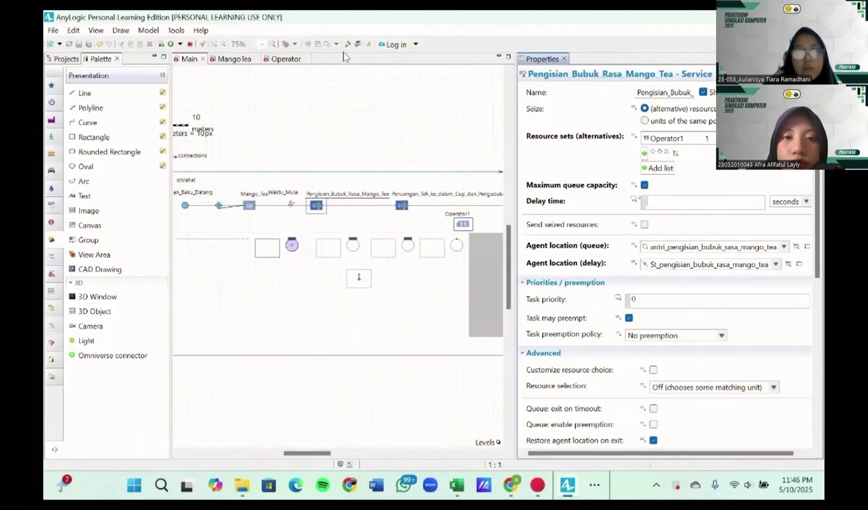
# - Insert a Uniform (discrete) distribution with minimum 12 and maximum 14 as the Pengisian_Bubuk_Rasa_Mango_Tea service's delay time
pyautogui.click(348, 45)
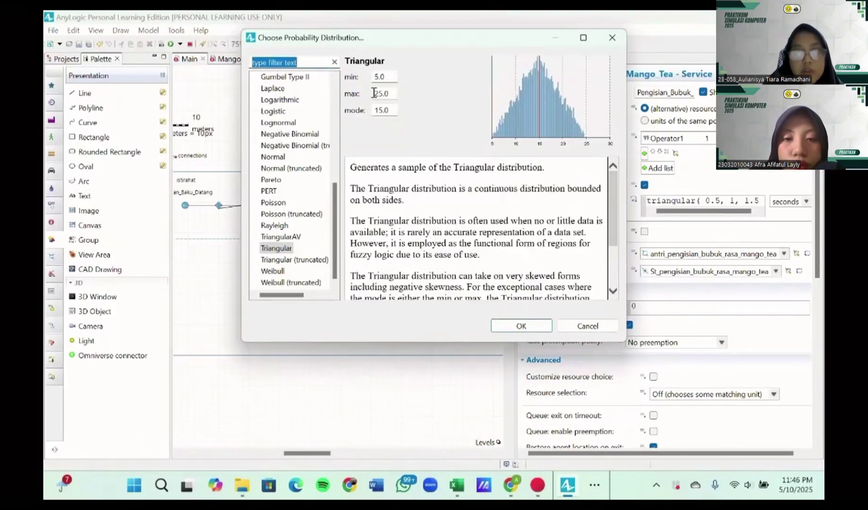
pyautogui.scroll(6, 282, 105)
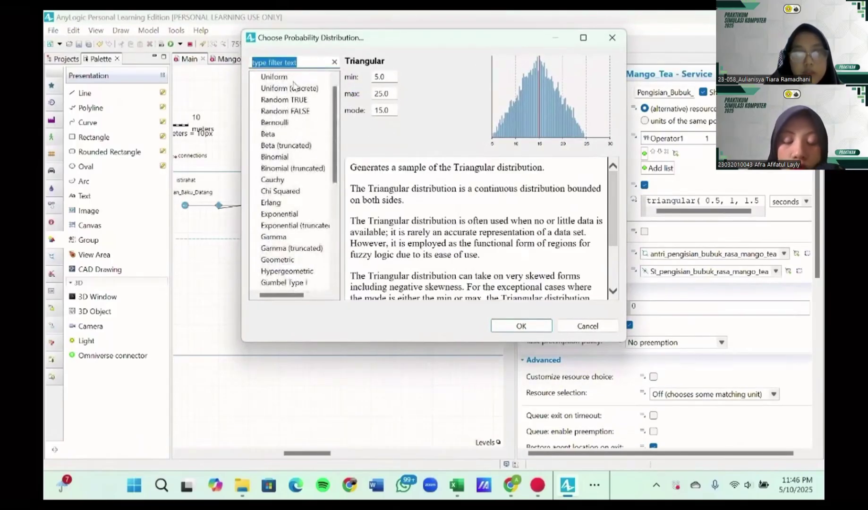
pyautogui.click(293, 87)
pyautogui.doubleClick(378, 77)
pyautogui.press('BackSpace')
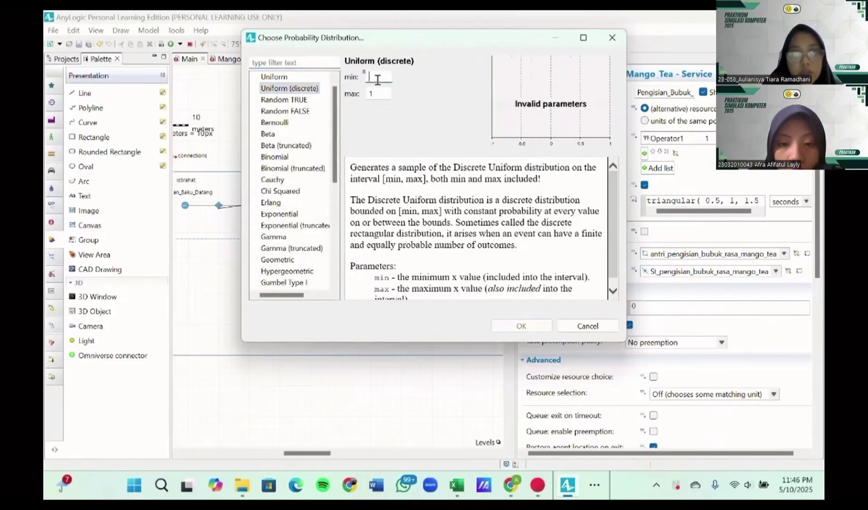
pyautogui.write('12')
pyautogui.write('4')
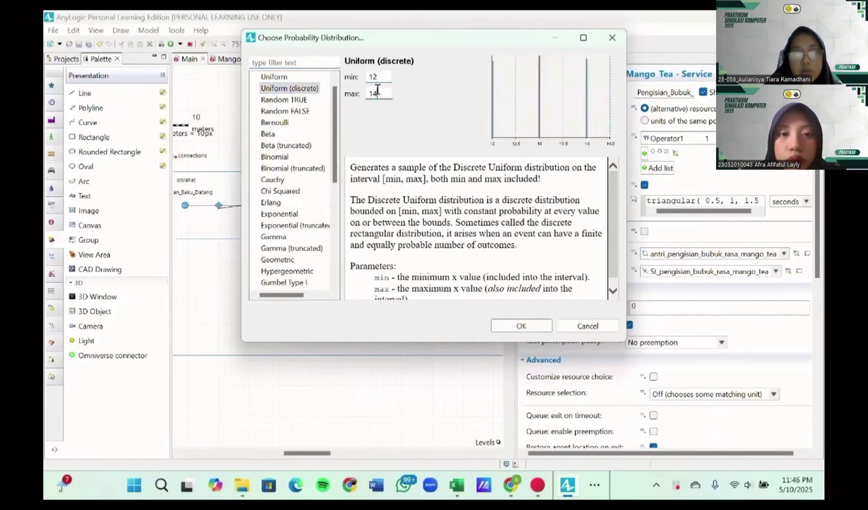
pyautogui.click(595, 487)
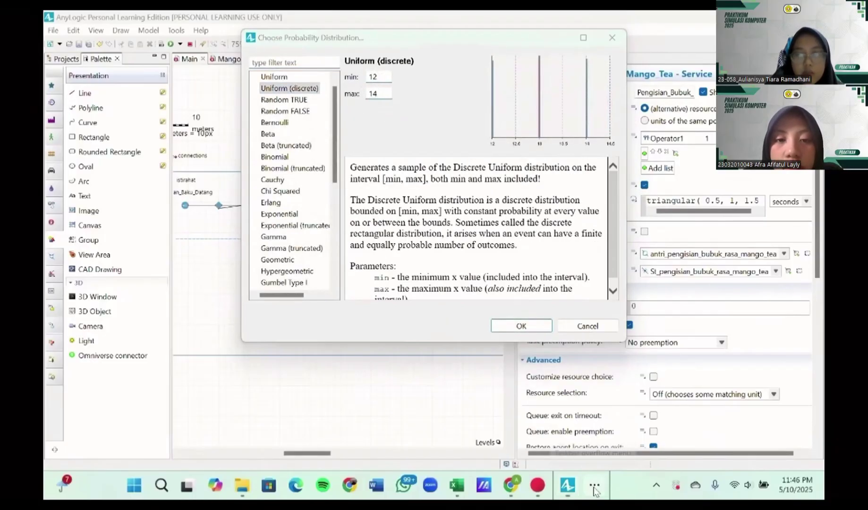
pyautogui.moveTo(633, 456)
pyautogui.moveTo(633, 407)
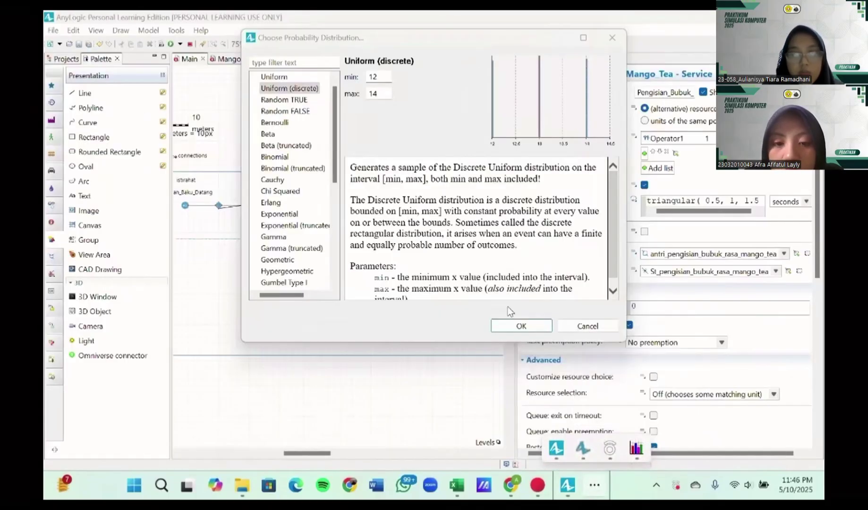
pyautogui.click(518, 327)
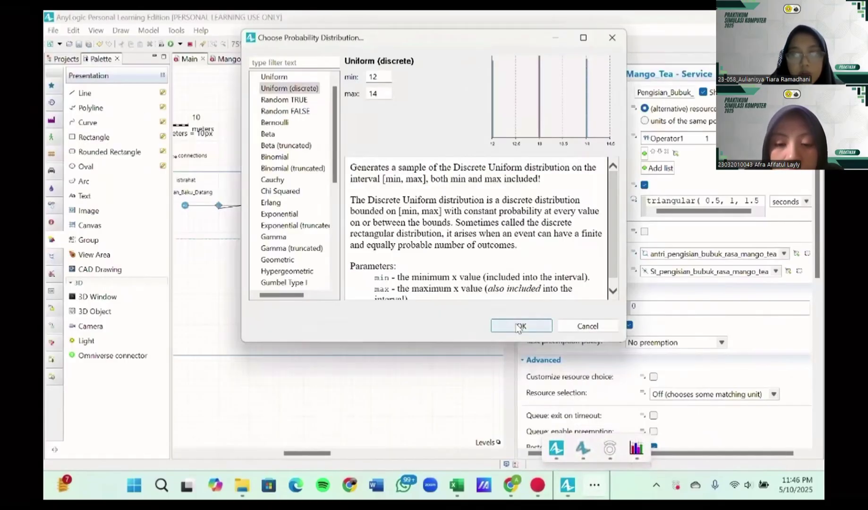
pyautogui.scroll(-5, 660, 248)
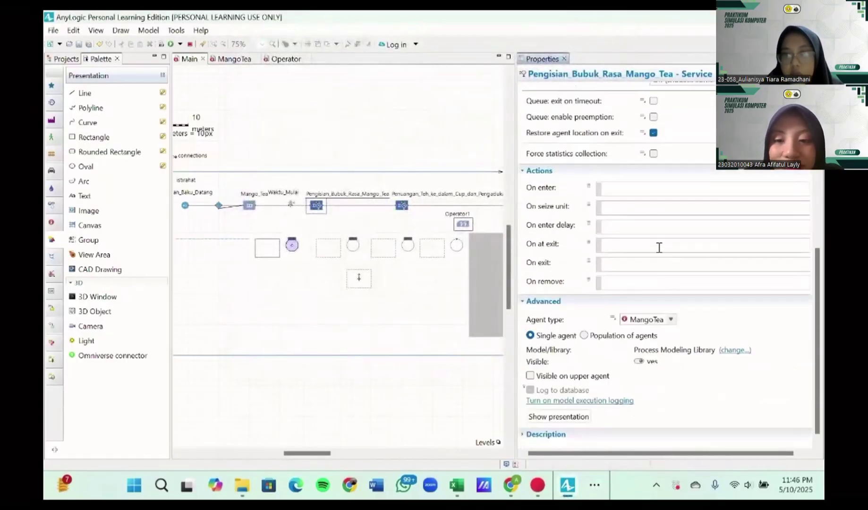
pyautogui.scroll(3, 659, 250)
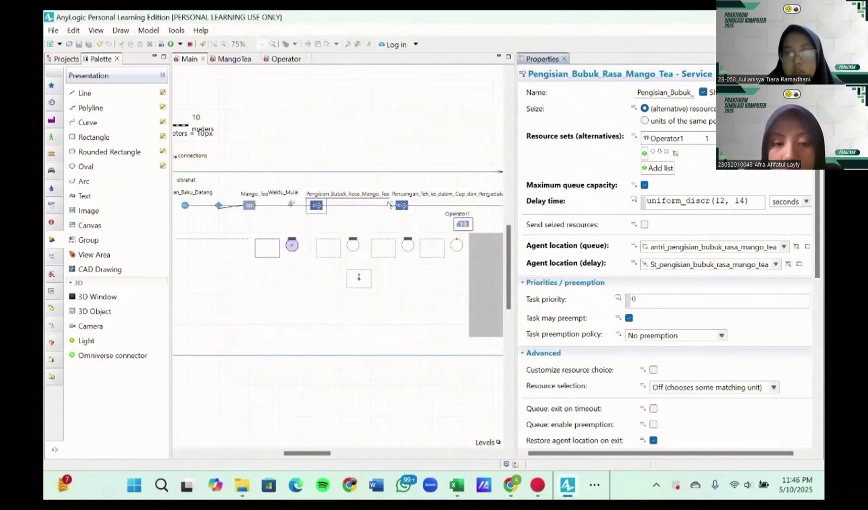
# - Switch to EasyFit, fit distributions to column B rows 1 to 10 of Table1 and show the goodness-of-fit summary
pyautogui.click(401, 205)
pyautogui.hscroll(3, 402, 205)
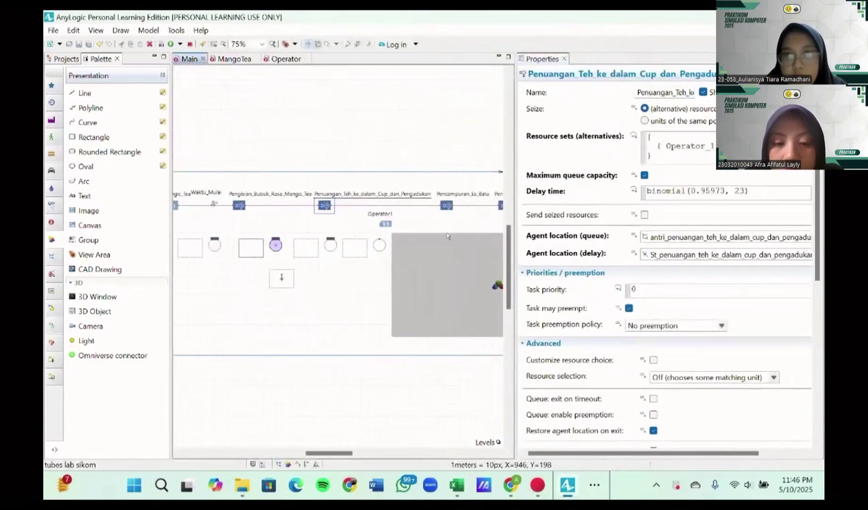
pyautogui.click(595, 492)
pyautogui.click(636, 454)
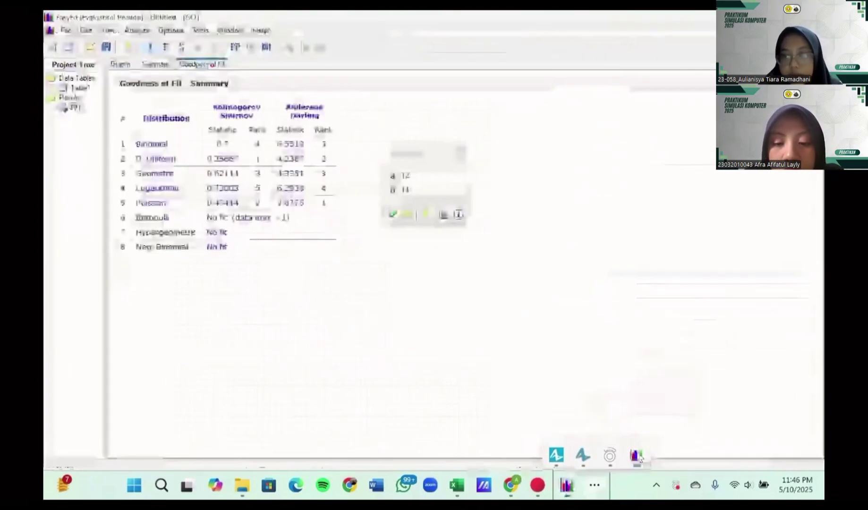
pyautogui.doubleClick(81, 88)
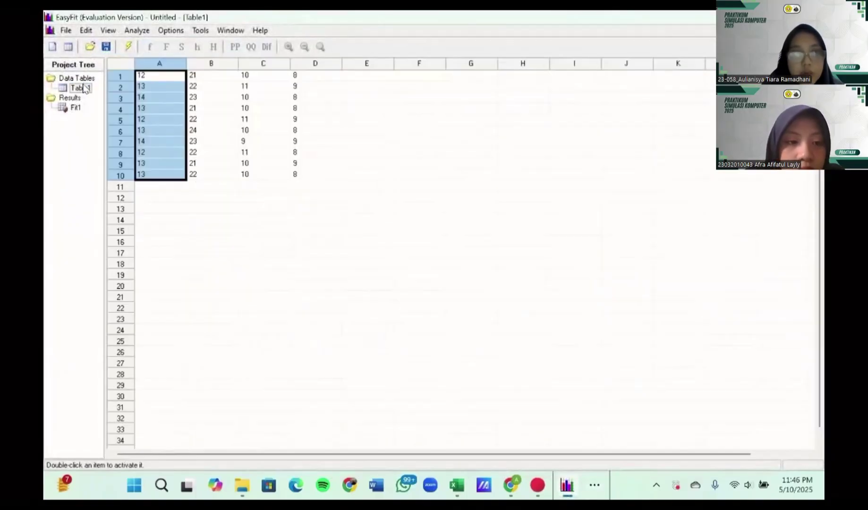
pyautogui.moveTo(204, 78); pyautogui.dragTo(206, 175)
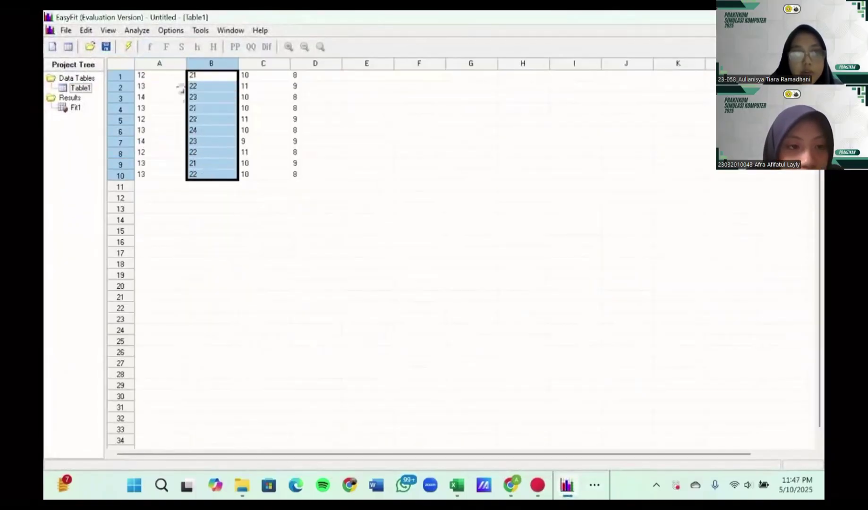
pyautogui.click(137, 30)
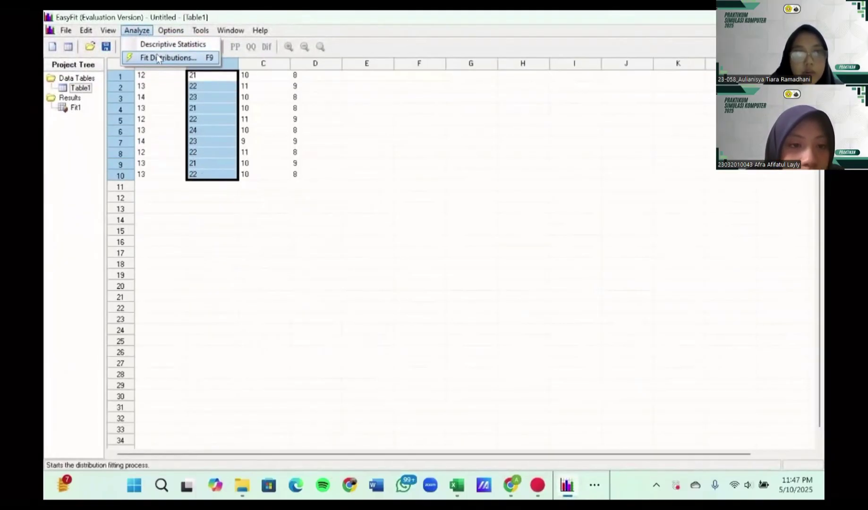
pyautogui.click(158, 57)
pyautogui.click(384, 358)
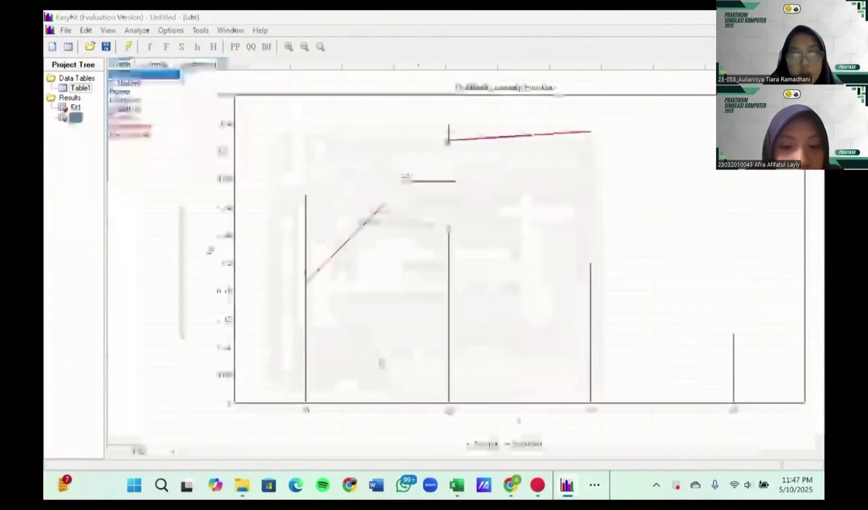
pyautogui.click(204, 65)
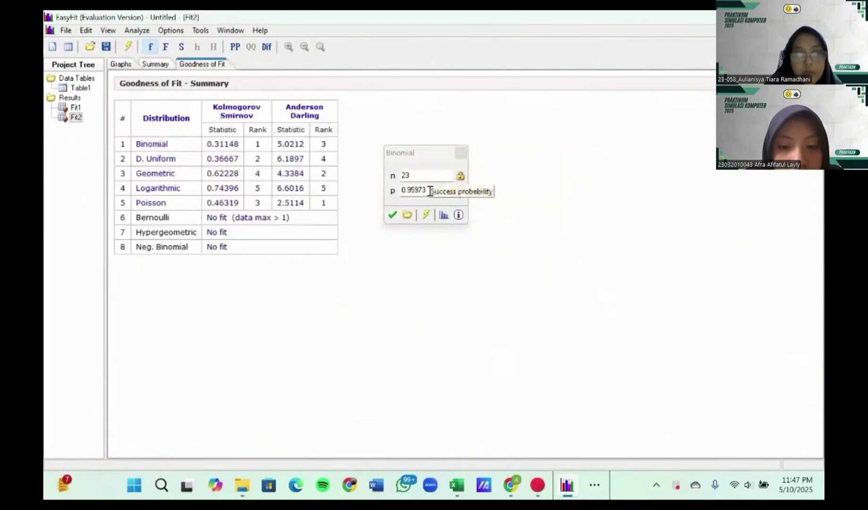
# - Switch to AnyLogic and assign Operator1 as the only resource set of the Penuangan_Teh_ke_dalam_Cup_dan_Pengadukan service
pyautogui.click(594, 485)
pyautogui.click(556, 448)
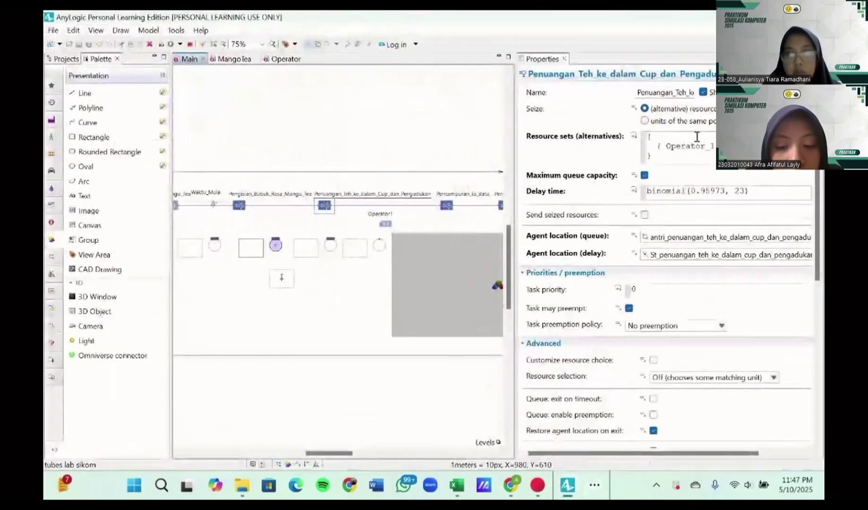
pyautogui.click(634, 136)
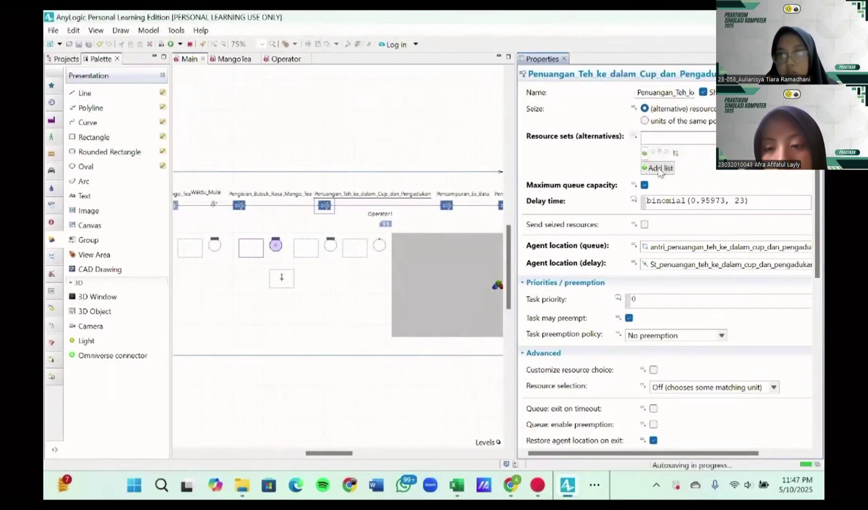
pyautogui.click(648, 163)
pyautogui.click(646, 154)
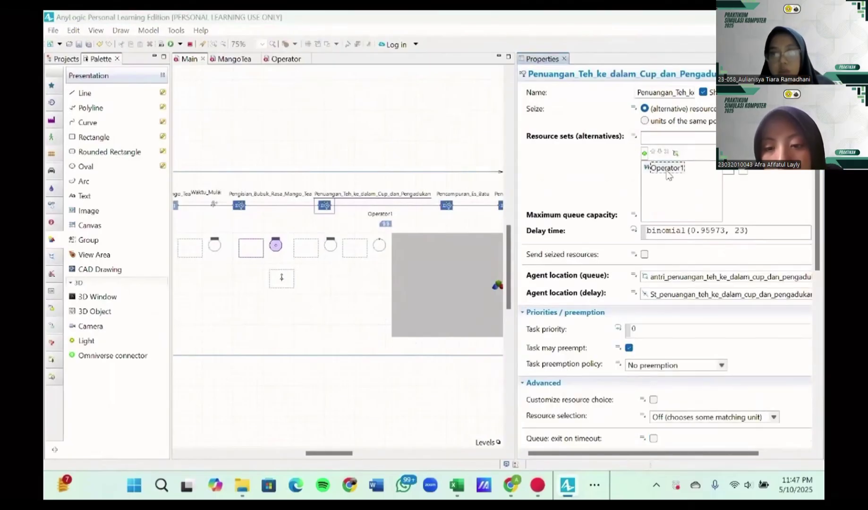
pyautogui.click(666, 168)
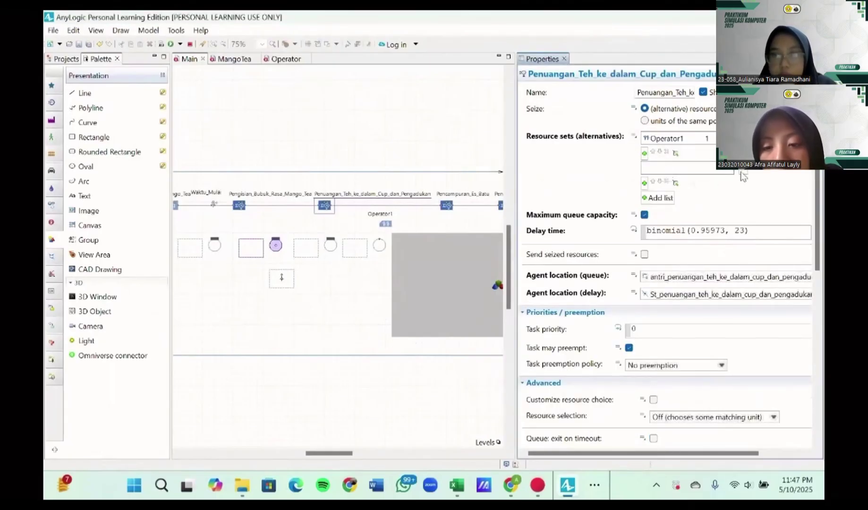
pyautogui.click(711, 183)
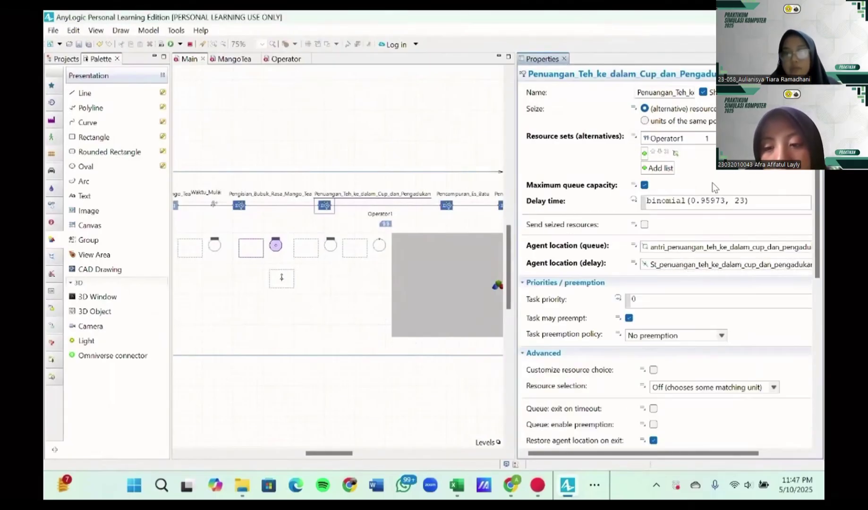
# - Replace the Penuangan_Teh_ke_dalam_Cup_dan_Pengadukan service's delay time with a Binomial distribution with p 0.95973 and n 23
pyautogui.tripleClick(729, 200)
pyautogui.press('BackSpace')
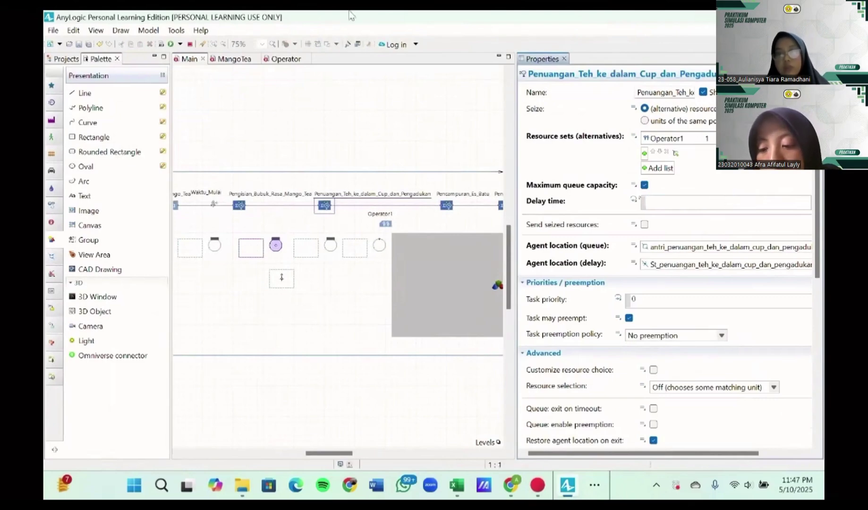
pyautogui.click(348, 44)
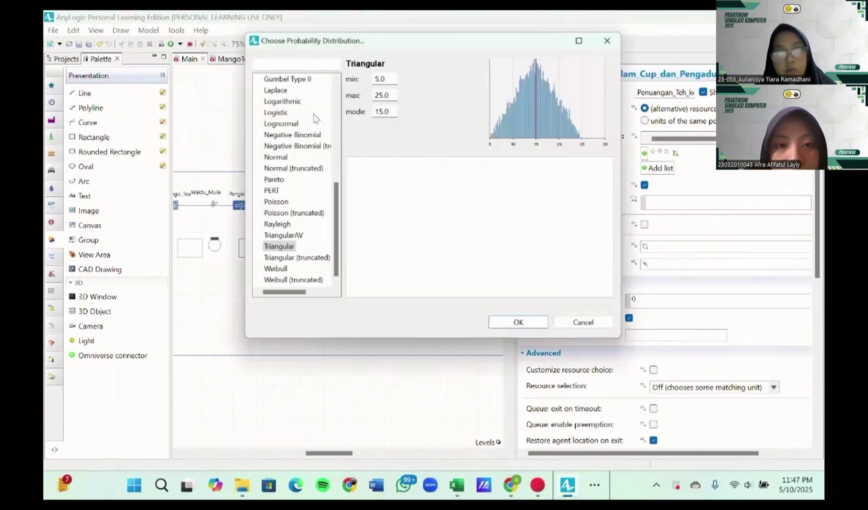
pyautogui.scroll(4, 274, 139)
pyautogui.scroll(1, 274, 139)
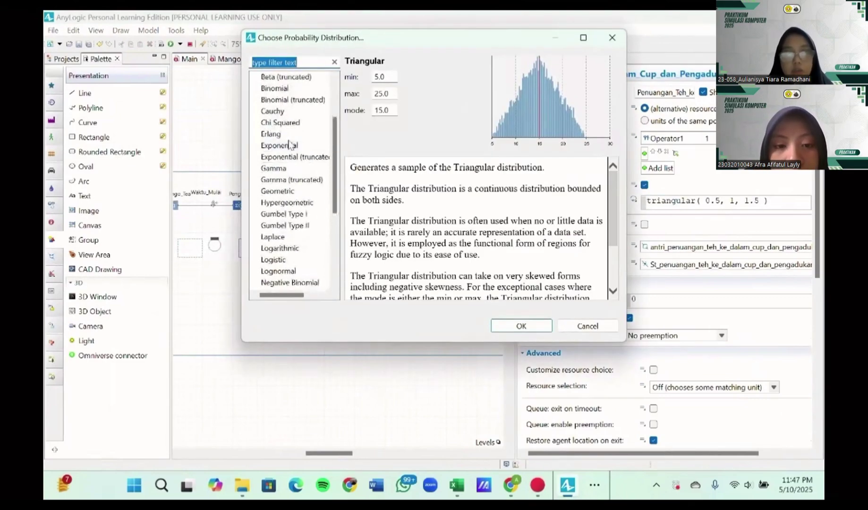
pyautogui.click(279, 89)
pyautogui.click(374, 77)
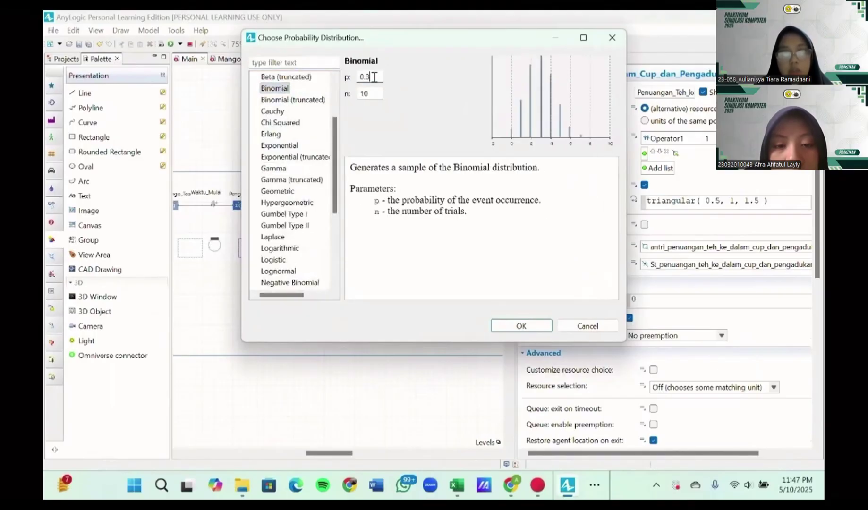
pyautogui.press('BackSpace')
pyautogui.write('95973')
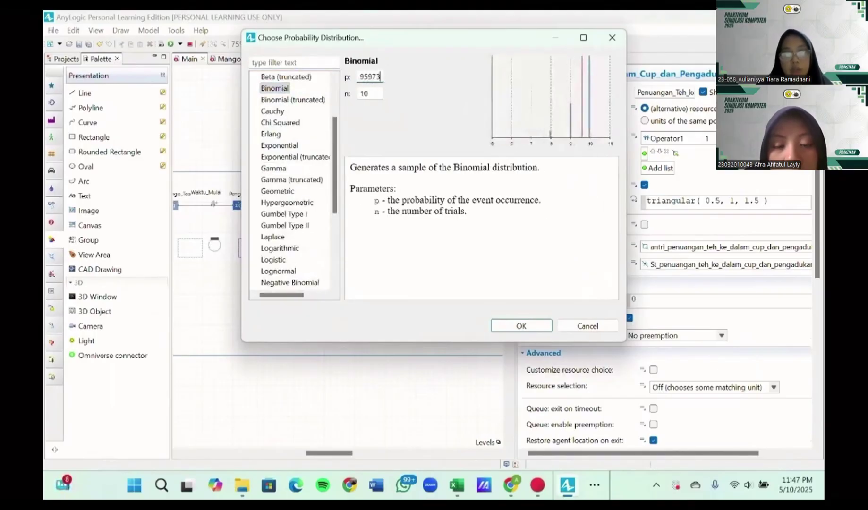
pyautogui.press('BackSpace')
pyautogui.press('BackSpace')
pyautogui.write('23')
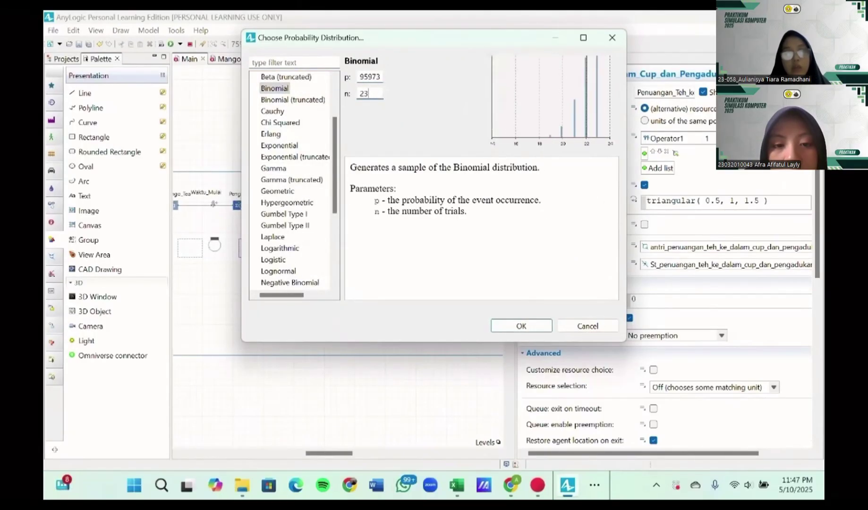
pyautogui.click(521, 326)
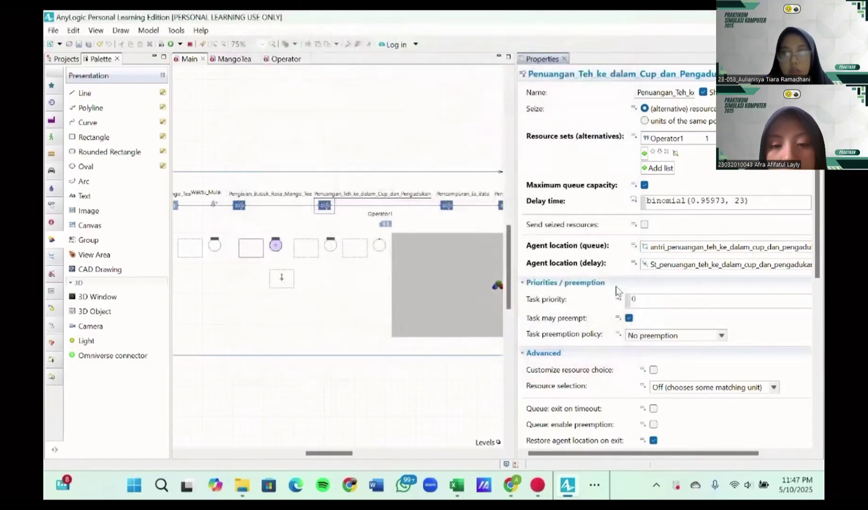
# - Check the queue and delay agent locations and the remaining properties of the Penuangan_Teh_ke_dalam_Cup_dan_Pengadukan service
pyautogui.scroll(-3, 616, 286)
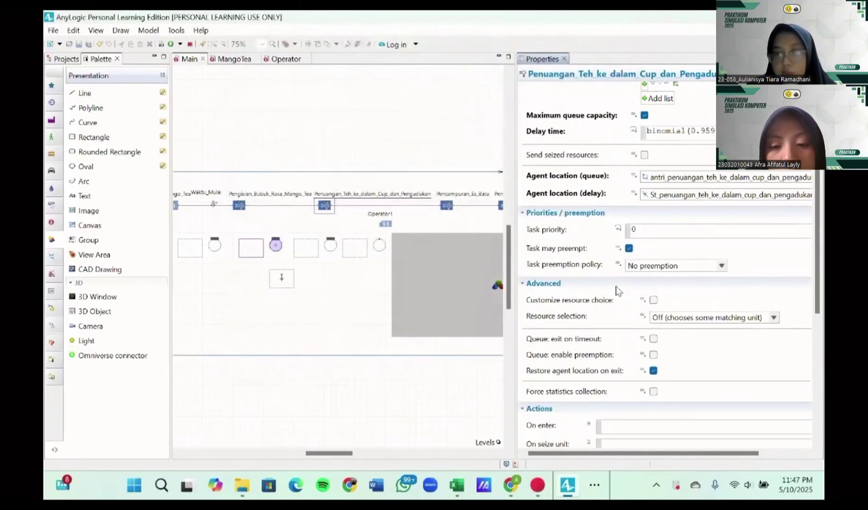
pyautogui.click(680, 176)
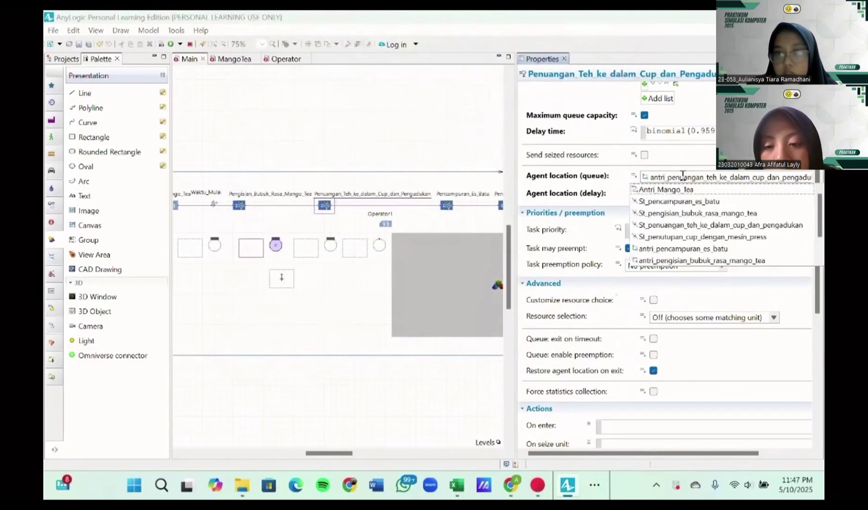
pyautogui.click(652, 155)
pyautogui.click(665, 194)
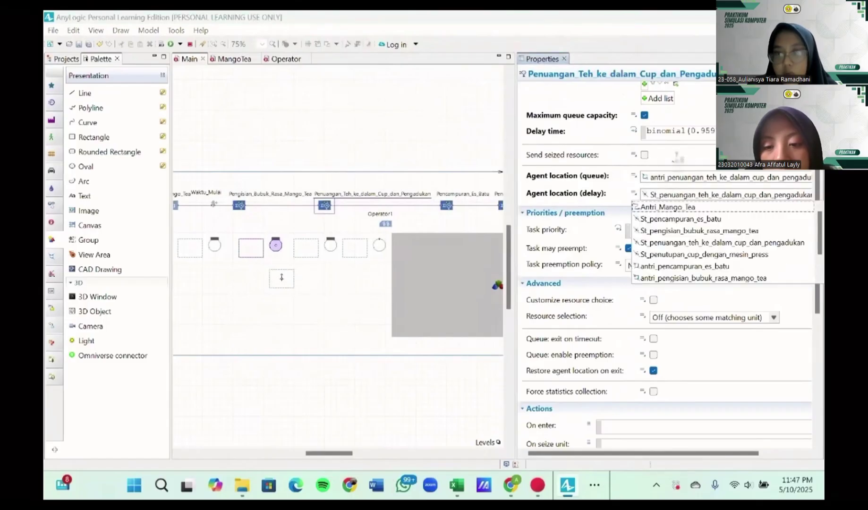
pyautogui.click(676, 154)
pyautogui.scroll(-10, 647, 255)
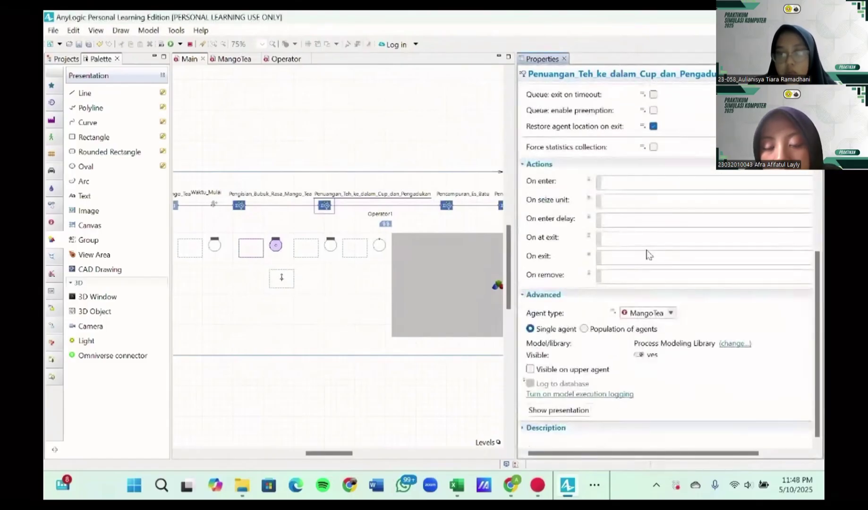
pyautogui.scroll(10, 647, 255)
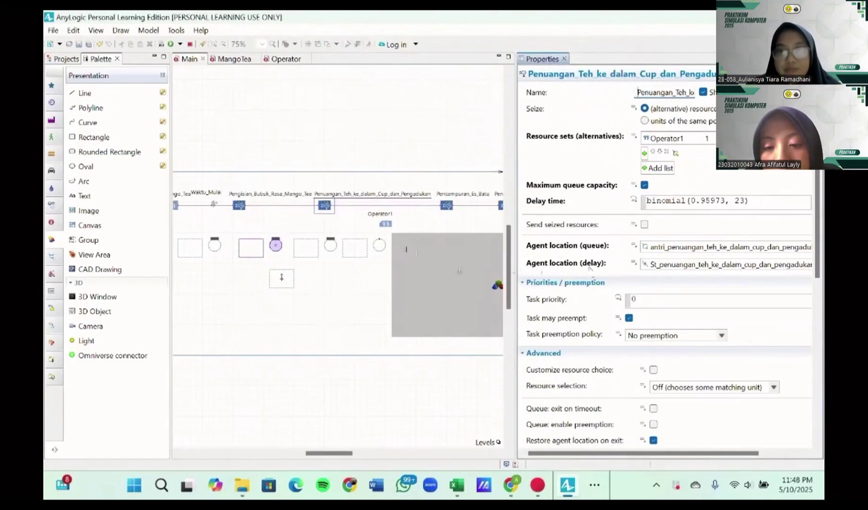
# - Assign Operator1 as the resource set of the Pencampuran_Es_Batu service
pyautogui.hscroll(3, 364, 243)
pyautogui.click(370, 206)
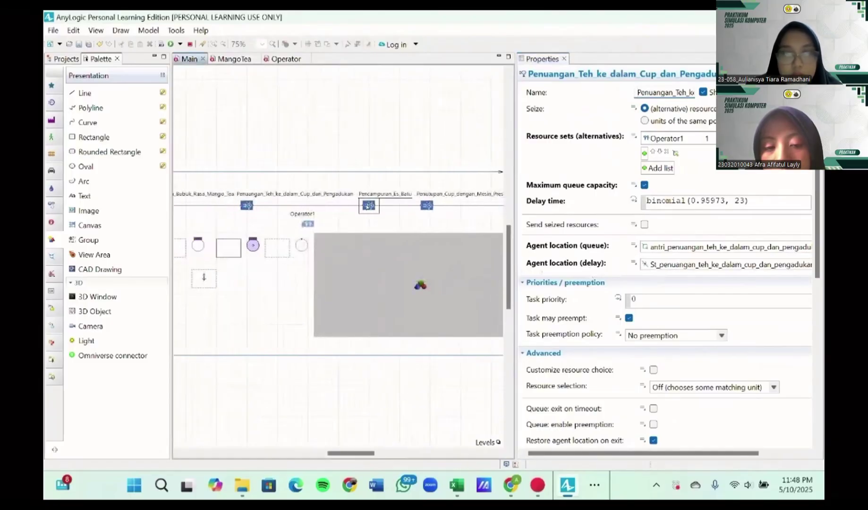
pyautogui.click(635, 136)
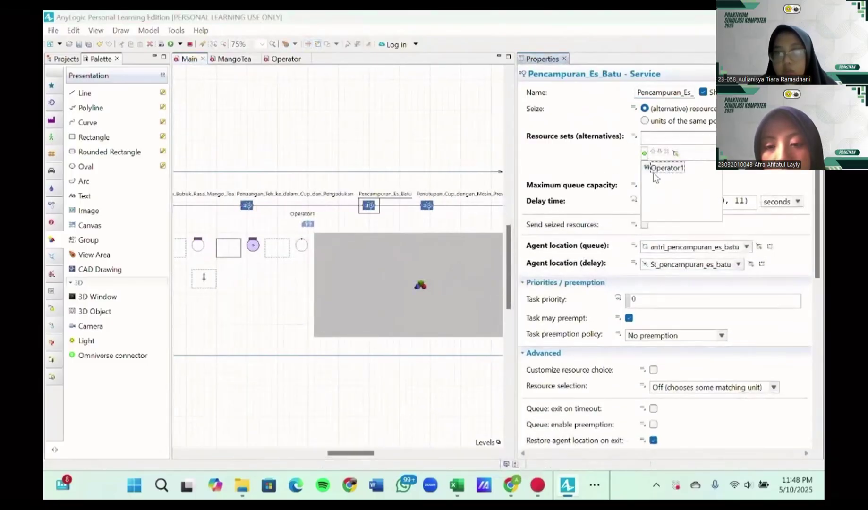
pyautogui.click(654, 170)
# - Clear the delay time expression of the Pencampuran_Es_Batu service
pyautogui.scroll(-3, 703, 161)
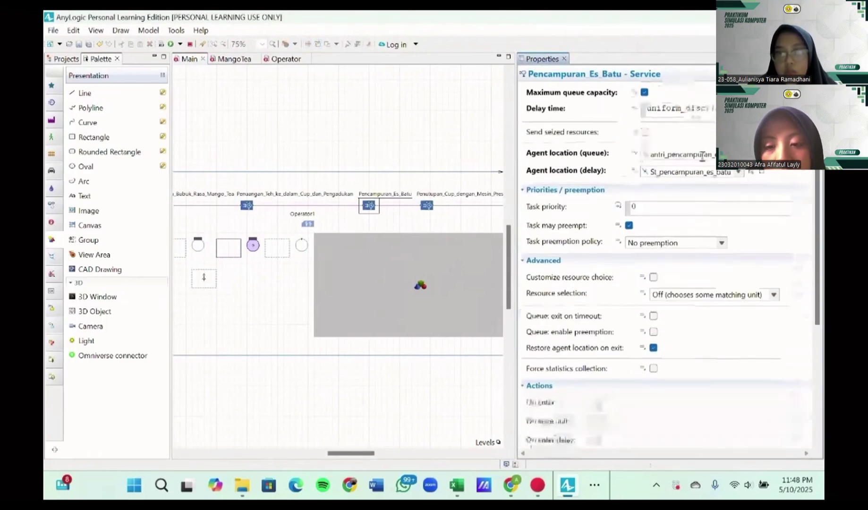
pyautogui.hotkey('ctrl', 'a')
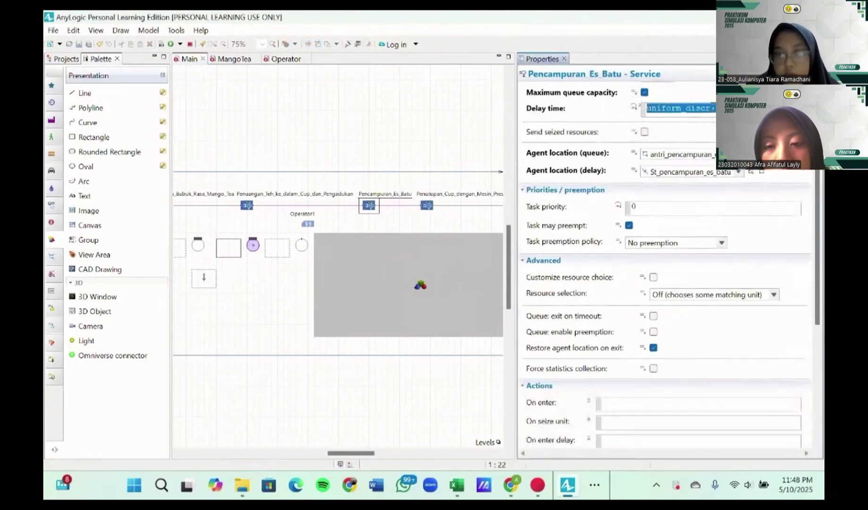
pyautogui.press('BackSpace')
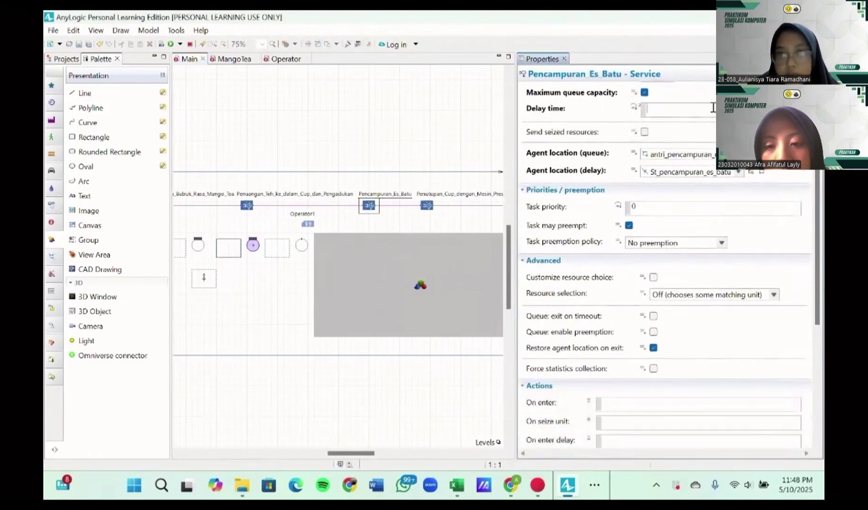
pyautogui.hotkey('ctrl', 'v')
# - Switch to EasyFit, fit discrete distributions to the ten column C values of Table1, and show the goodness-of-fit summary
pyautogui.click(594, 485)
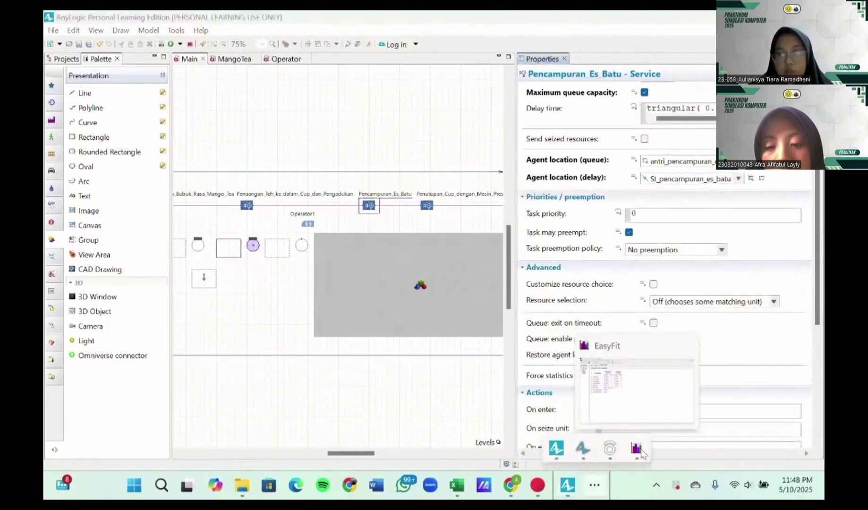
pyautogui.click(650, 447)
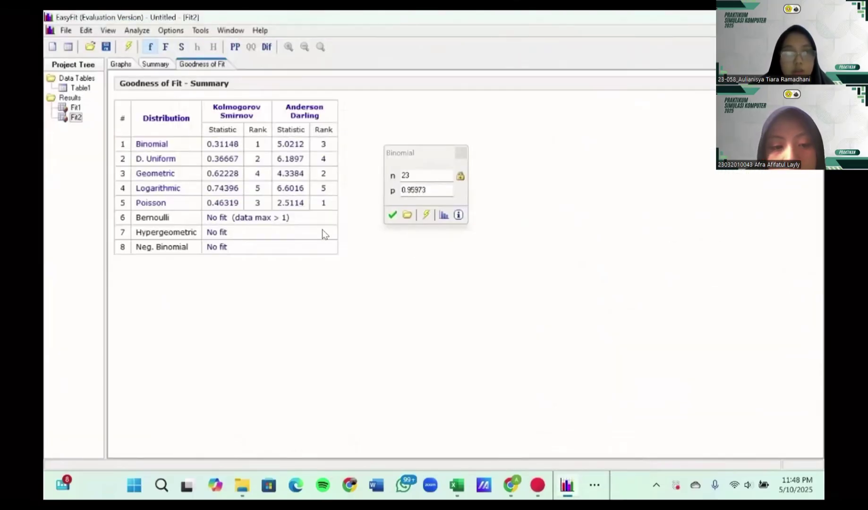
pyautogui.doubleClick(87, 88)
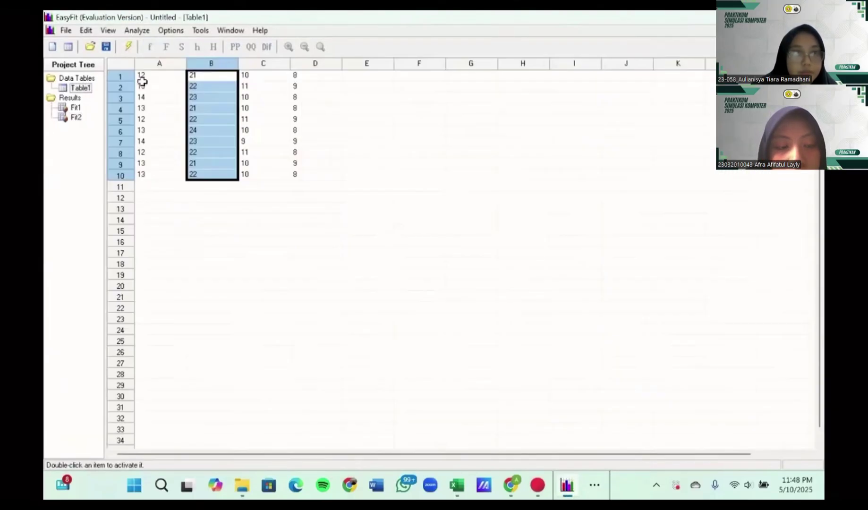
pyautogui.click(254, 80)
pyautogui.moveTo(255, 82); pyautogui.dragTo(264, 181)
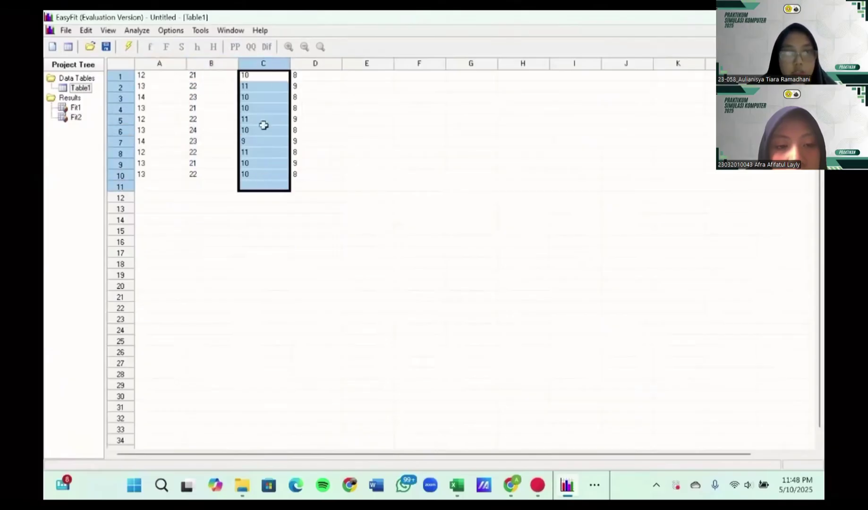
pyautogui.moveTo(262, 76); pyautogui.dragTo(255, 173)
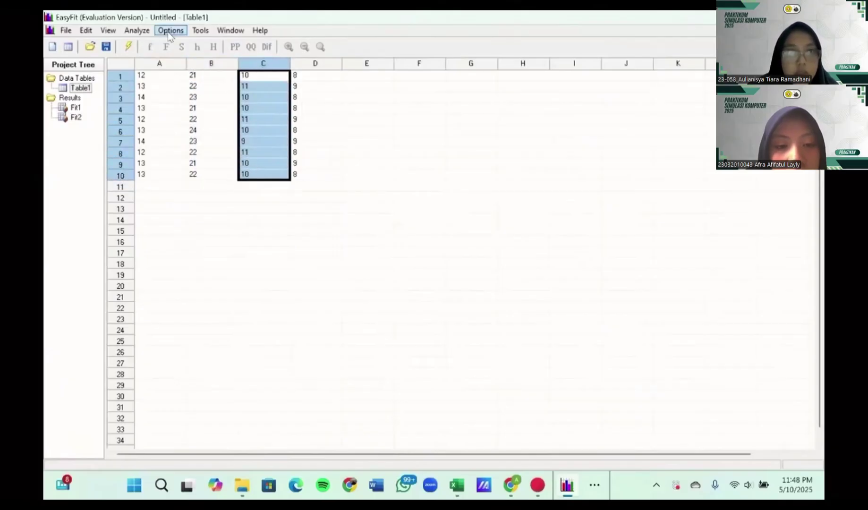
pyautogui.click(138, 32)
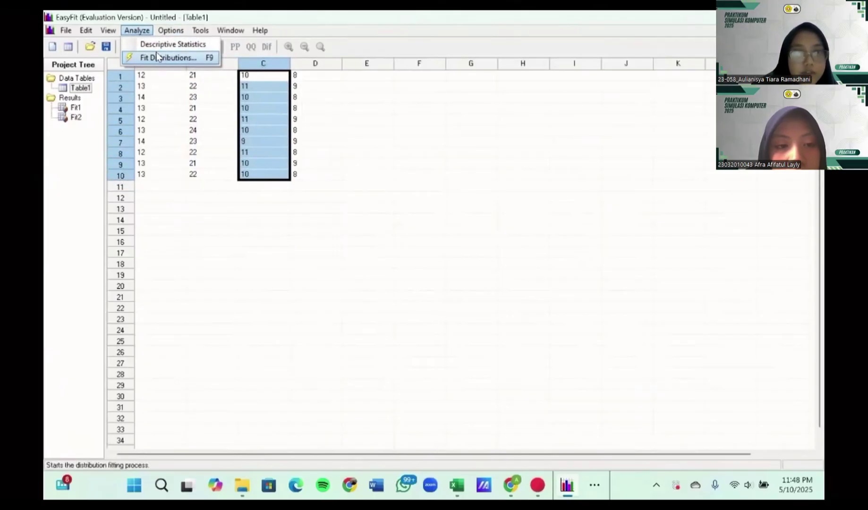
pyautogui.click(158, 57)
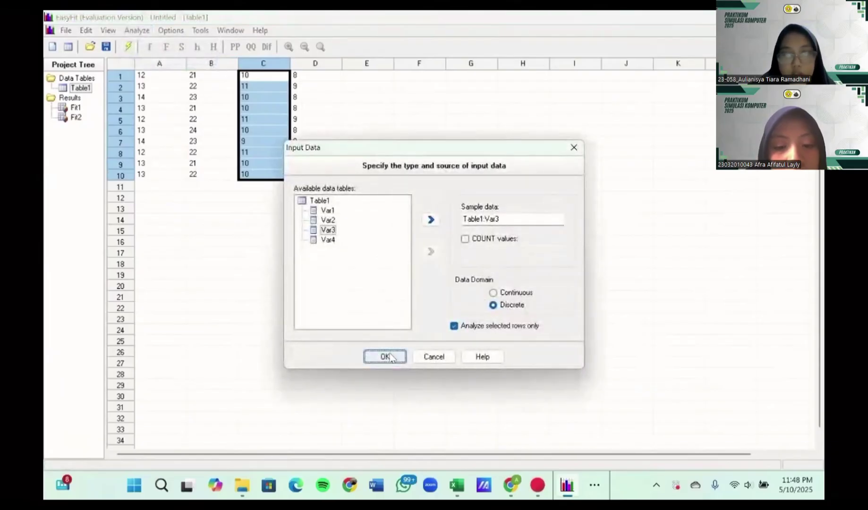
pyautogui.click(386, 357)
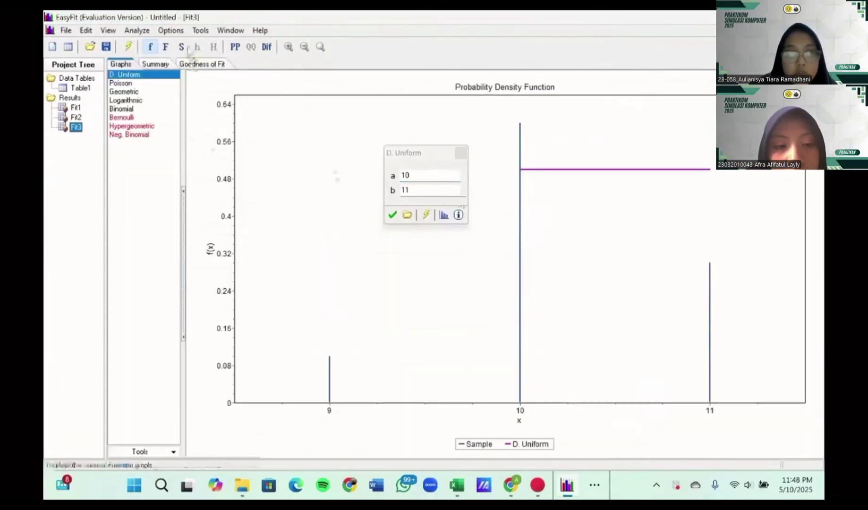
pyautogui.click(201, 64)
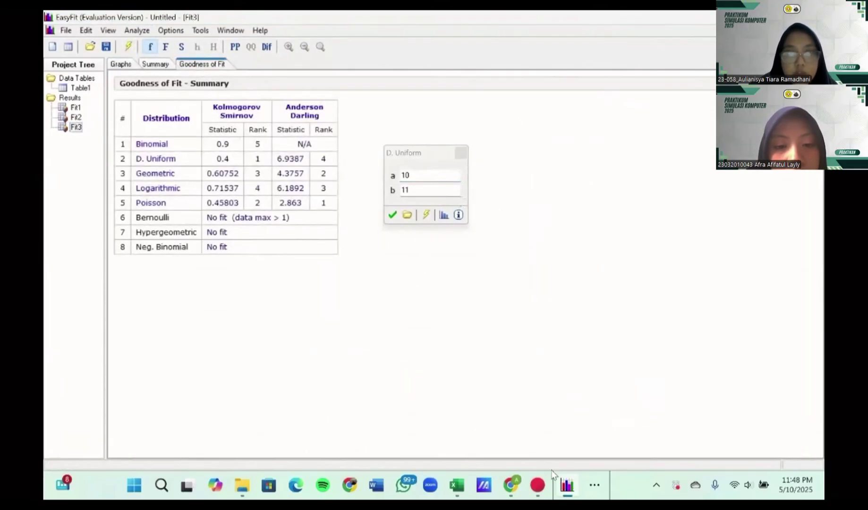
# - Switch back to AnyLogic and clear the default delay time expression of the Pencampuran_Es_Batu service
pyautogui.click(595, 486)
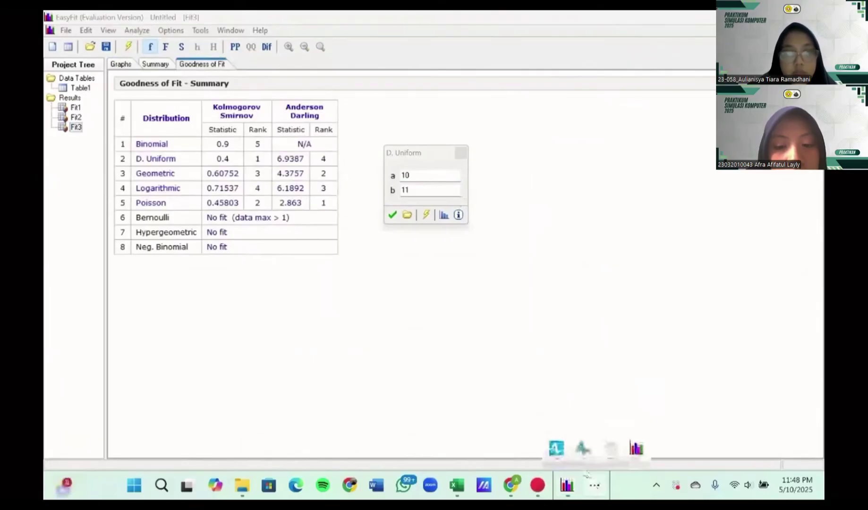
pyautogui.click(557, 450)
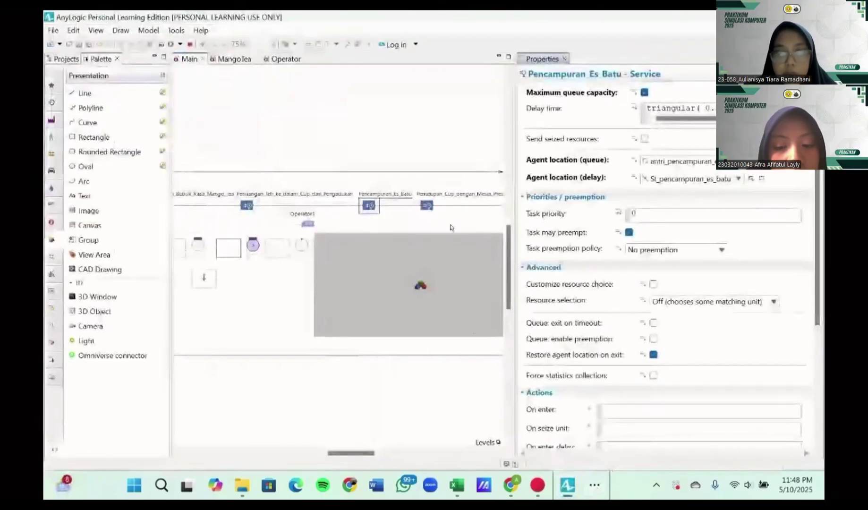
pyautogui.click(706, 108)
pyautogui.hotkey('ctrl', 'a')
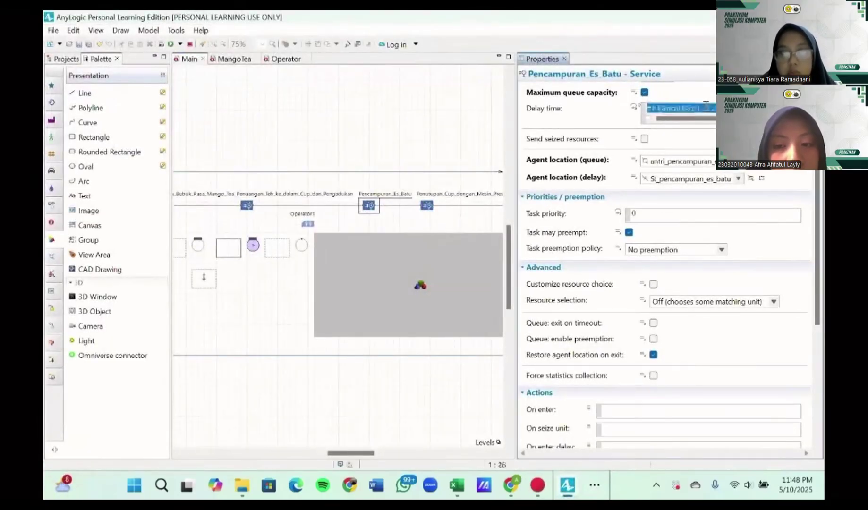
pyautogui.press('BackSpace')
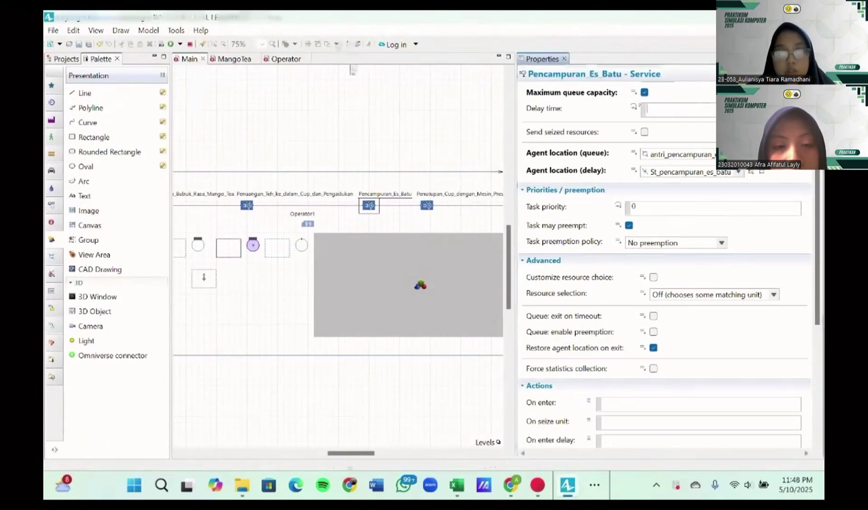
# - Set the Pencampuran_Es_Batu delay time to a discrete Uniform distribution with min 10 and max 11
pyautogui.click(347, 45)
pyautogui.scroll(2, 297, 125)
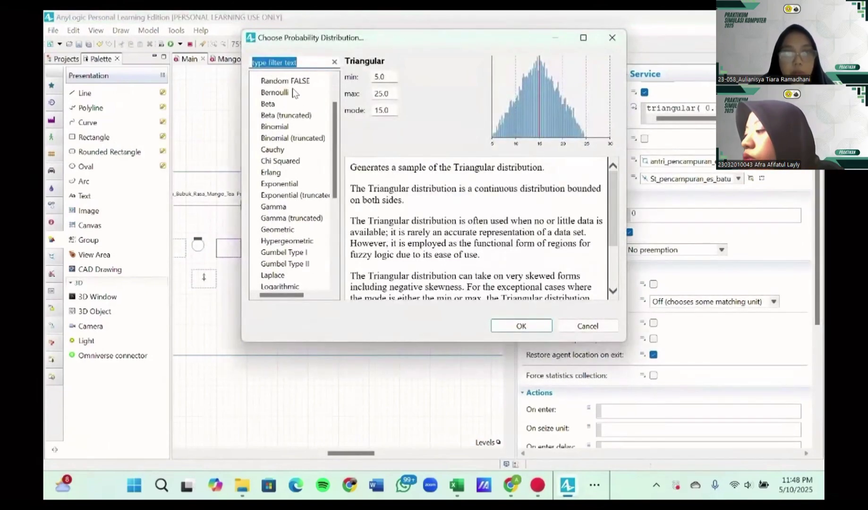
pyautogui.click(289, 100)
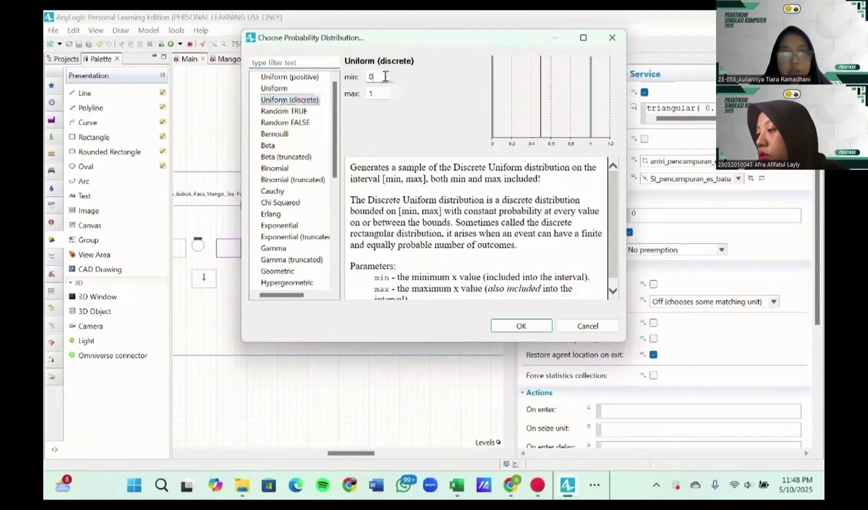
pyautogui.click(390, 77)
pyautogui.press('BackSpace')
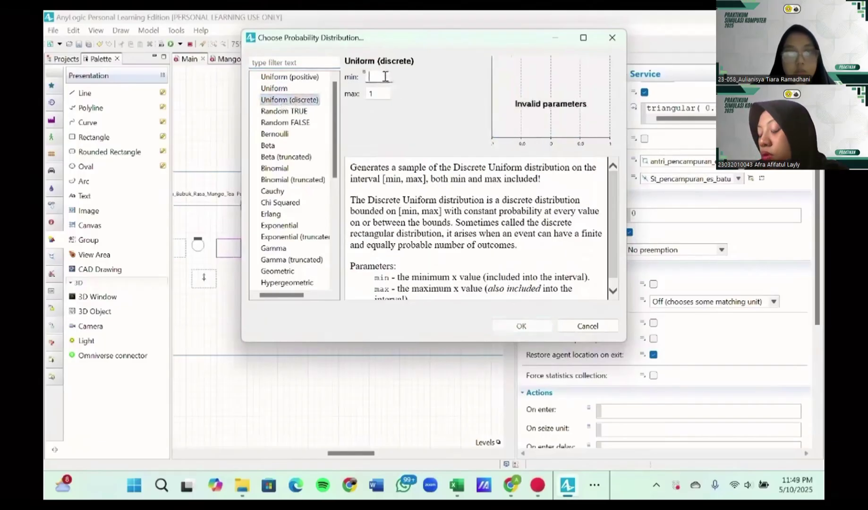
pyautogui.click(595, 485)
pyautogui.moveTo(636, 448)
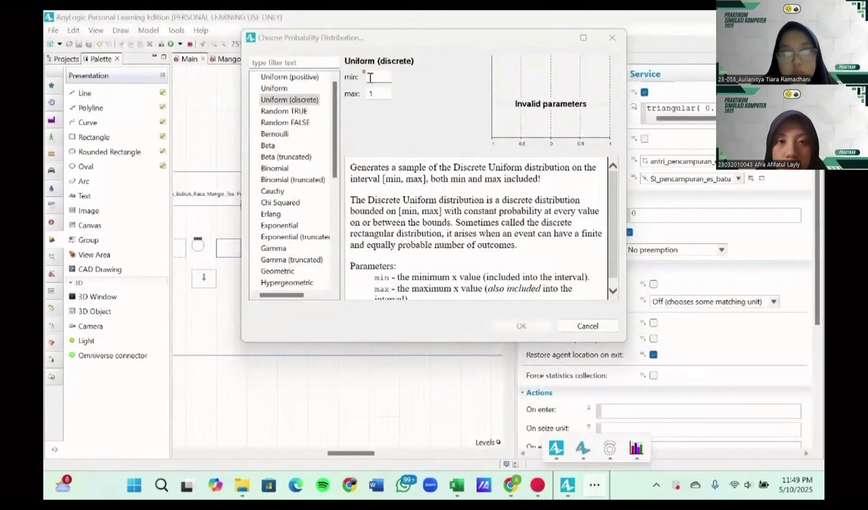
pyautogui.click(370, 77)
pyautogui.write('10')
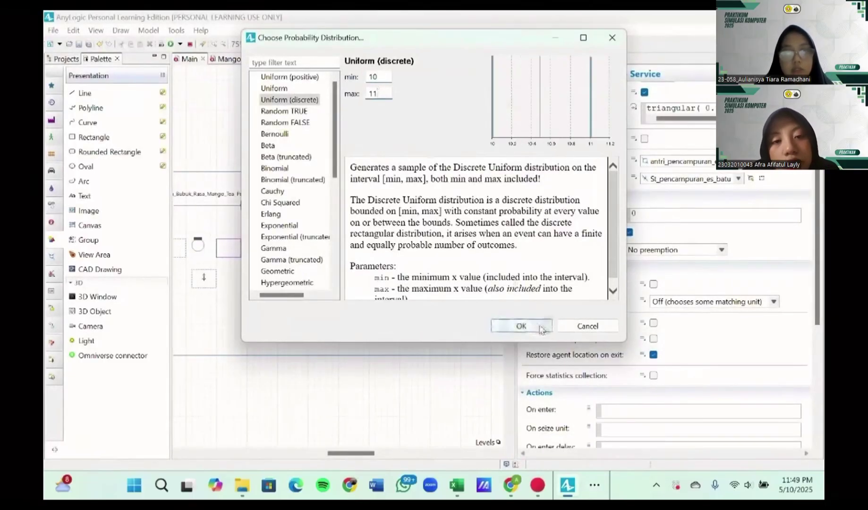
pyautogui.click(521, 325)
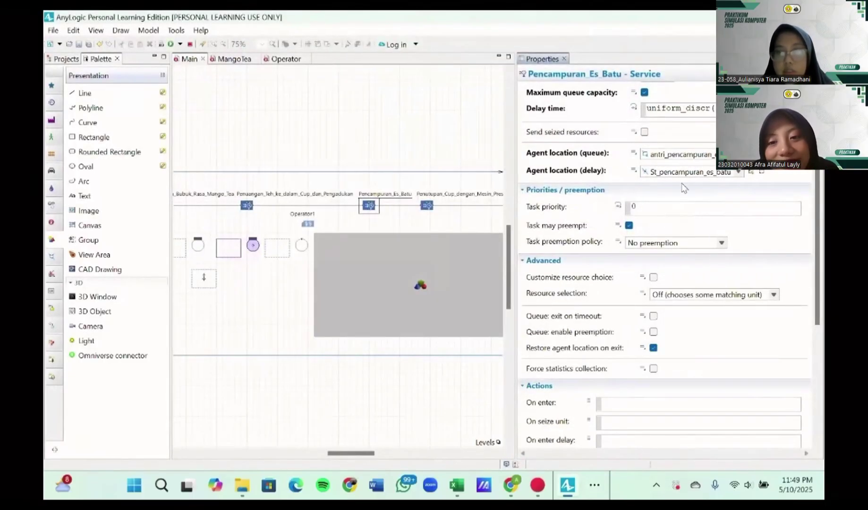
# - Check the queue and delay agent locations and the remaining properties of the Pencampuran_Es_Batu service
pyautogui.click(676, 154)
pyautogui.click(679, 166)
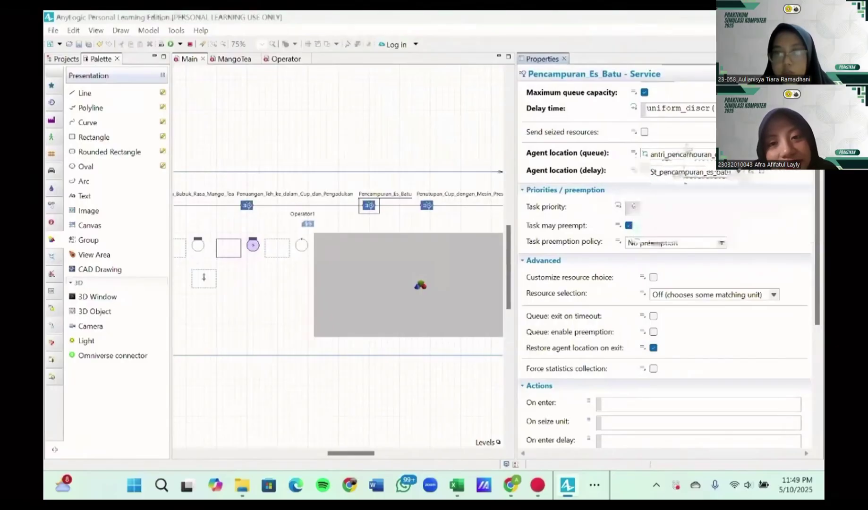
pyautogui.click(679, 171)
pyautogui.click(689, 128)
pyautogui.scroll(3, 684, 149)
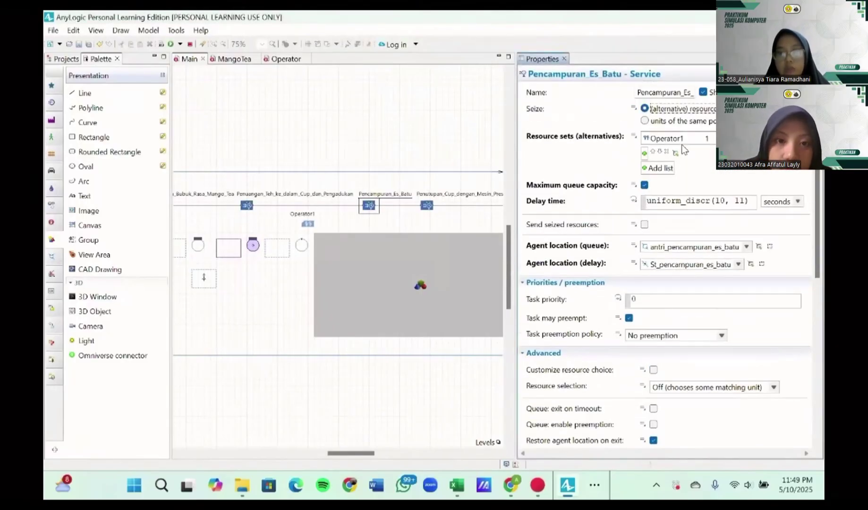
pyautogui.scroll(-10, 696, 169)
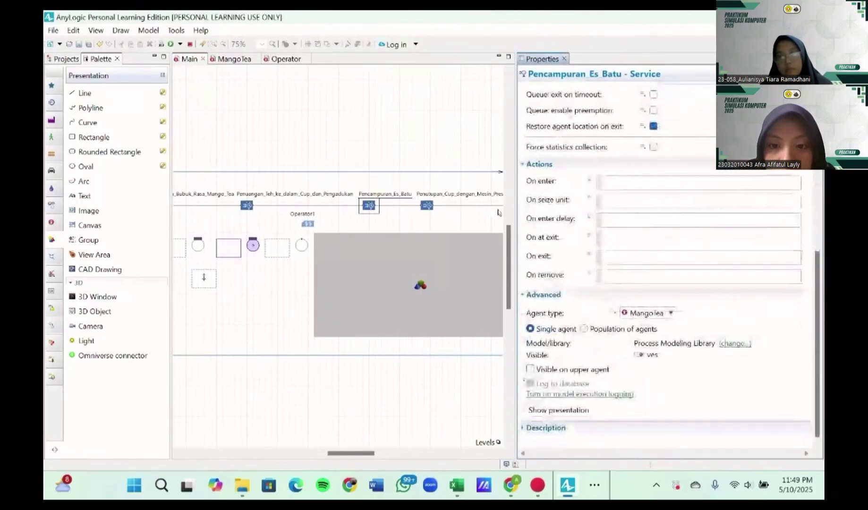
# - Assign Operator1 as the resource set of the Penutupan_Cup_dengan_Mesin_Press service
pyautogui.hscroll(2, 420, 229)
pyautogui.click(387, 206)
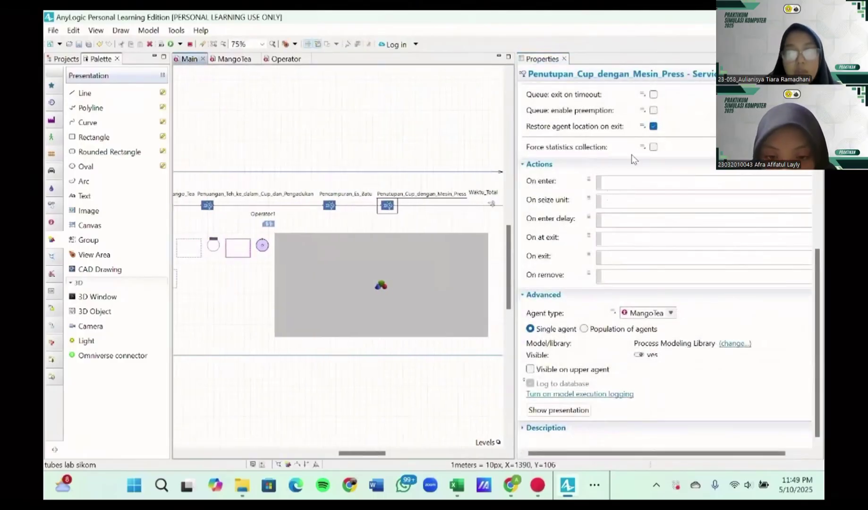
pyautogui.scroll(10, 631, 154)
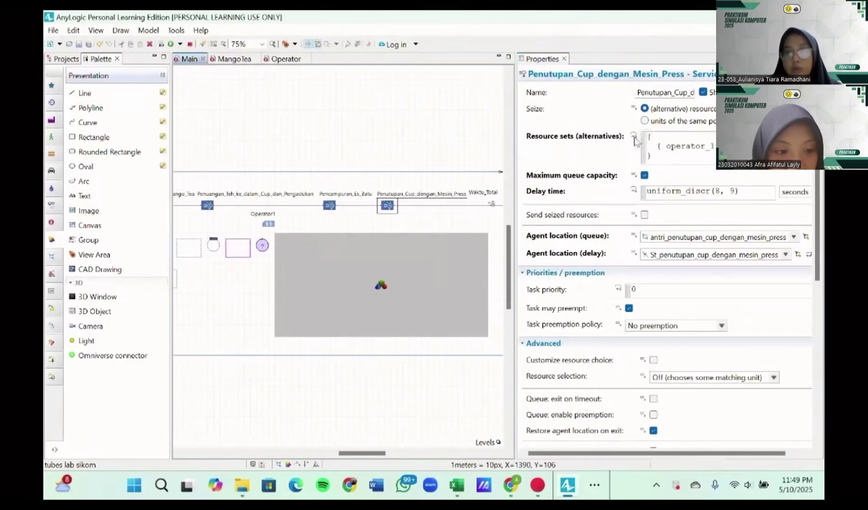
pyautogui.click(634, 136)
pyautogui.click(644, 153)
pyautogui.click(655, 173)
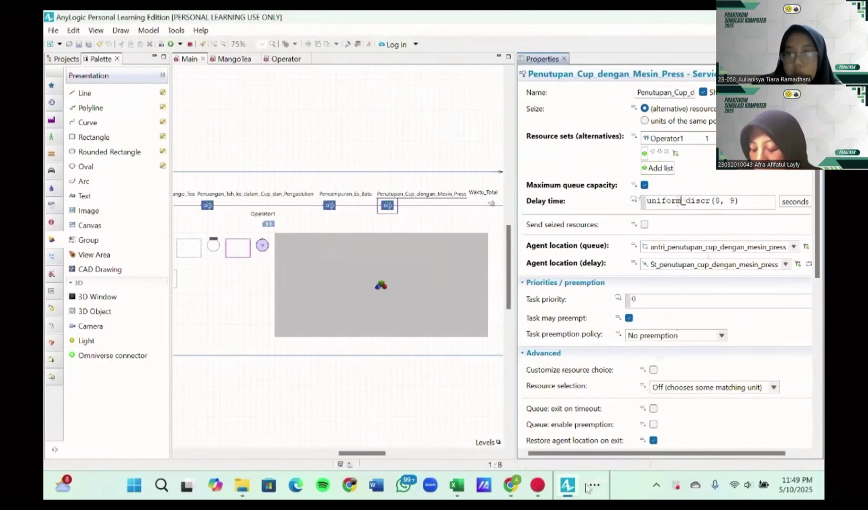
# - Switch to EasyFit, fit discrete distributions to the ten column D values of Table1, and show the goodness-of-fit summary
pyautogui.click(636, 449)
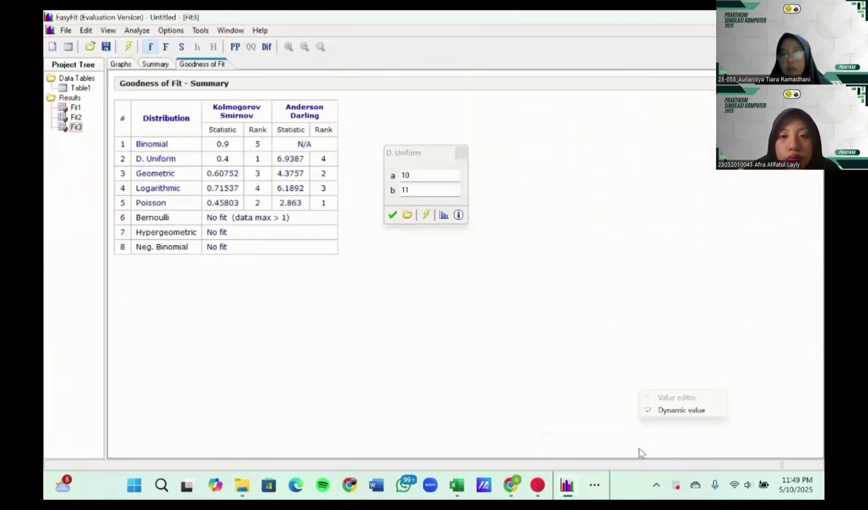
pyautogui.click(81, 88)
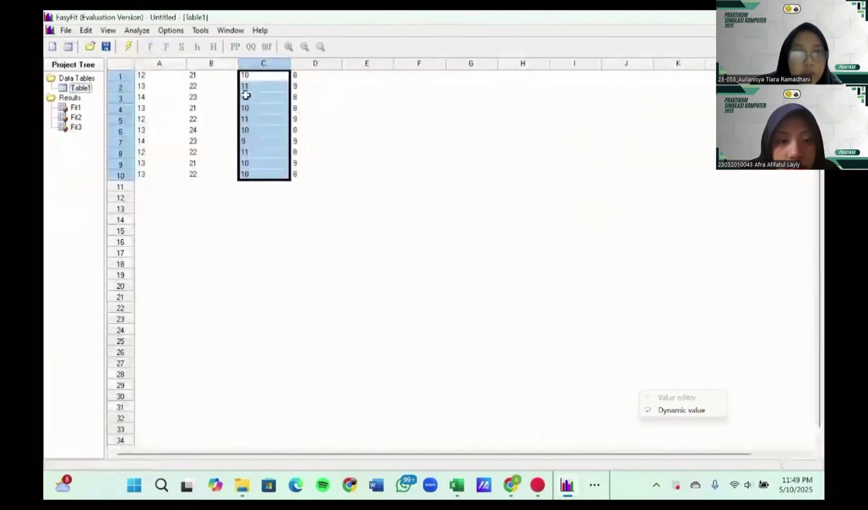
pyautogui.moveTo(300, 78); pyautogui.dragTo(301, 174)
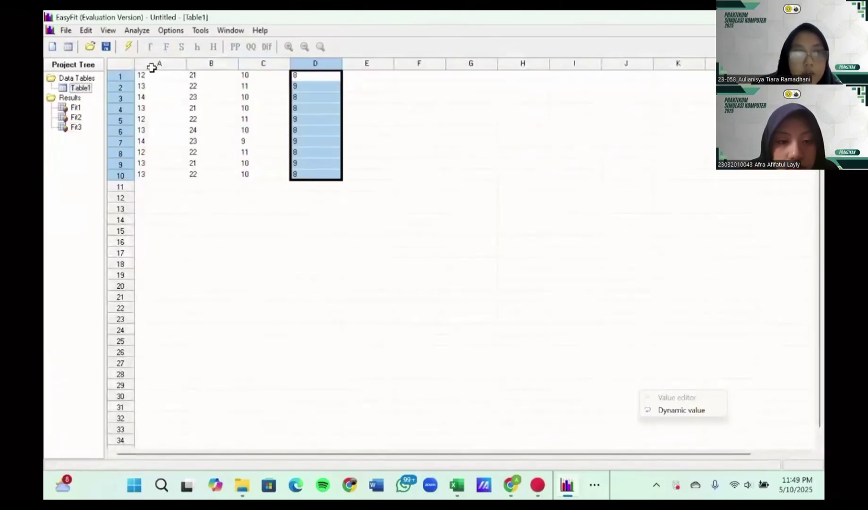
pyautogui.click(137, 30)
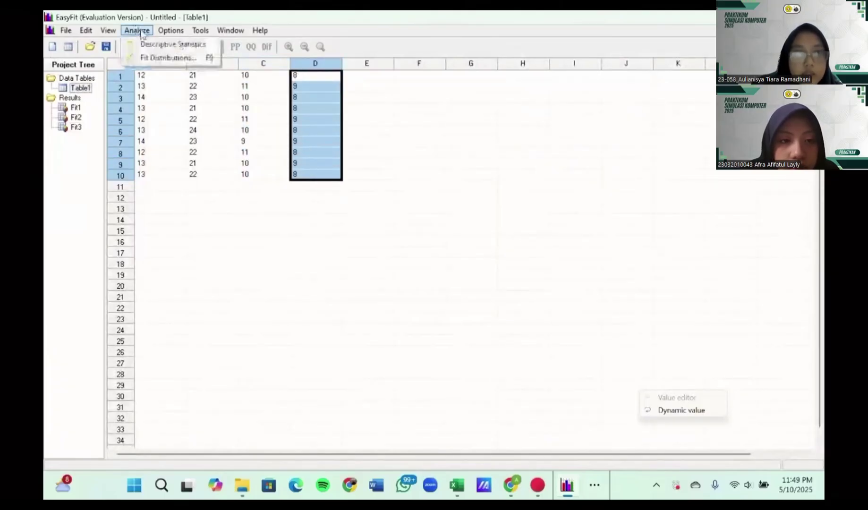
pyautogui.click(159, 56)
pyautogui.click(385, 357)
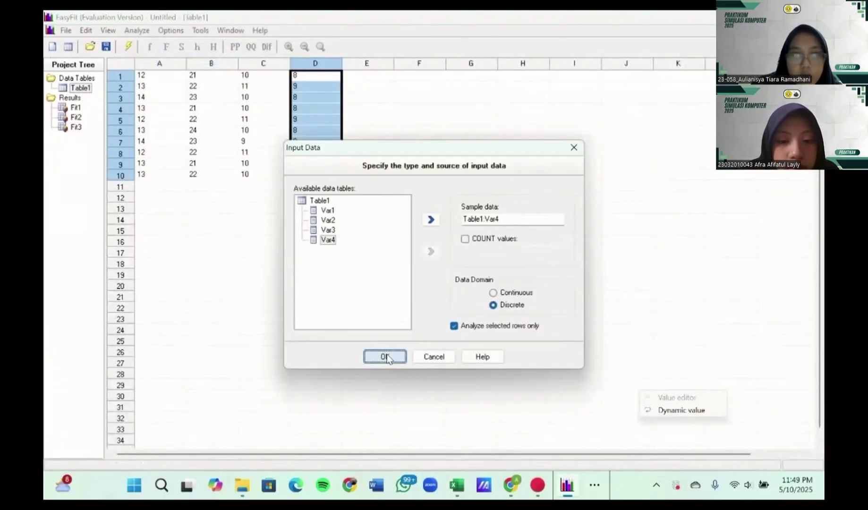
pyautogui.click(213, 65)
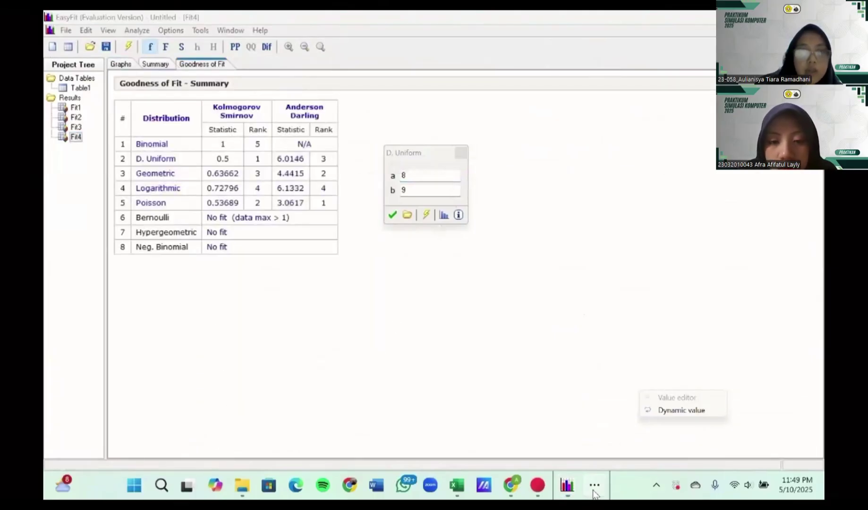
# - Switch to AnyLogic and set the Penutupan_Cup_dengan_Mesin_Press delay time to a discrete Uniform distribution with min 8 and max 9
pyautogui.moveTo(585, 483)
pyautogui.click(564, 457)
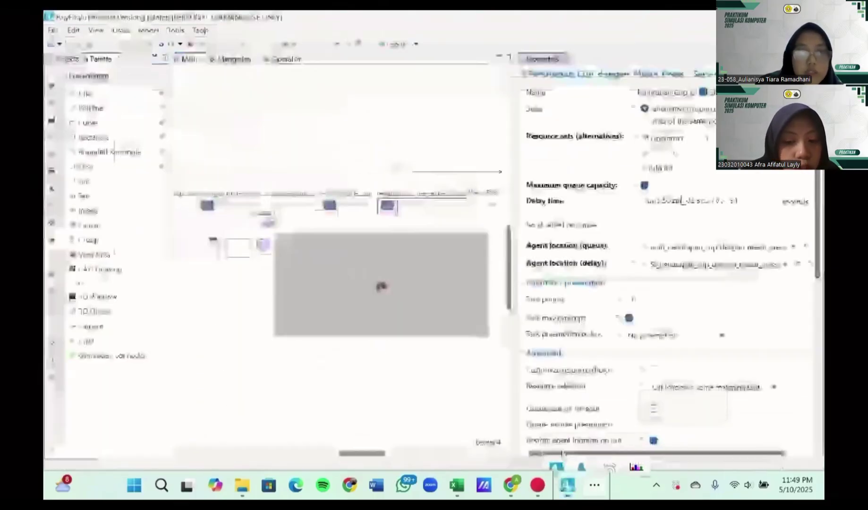
pyautogui.tripleClick(696, 199)
pyautogui.press('BackSpace')
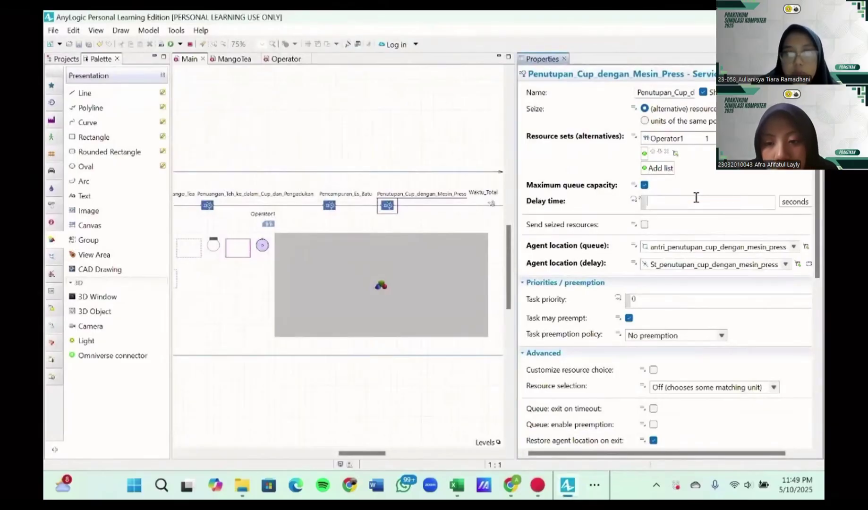
pyautogui.hotkey('ctrl', 'space')
pyautogui.press('Return')
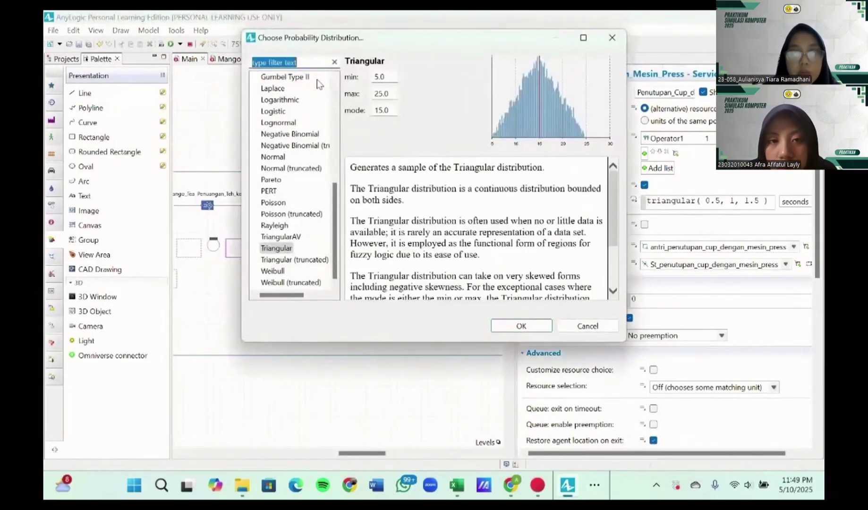
pyautogui.scroll(7, 286, 109)
pyautogui.click(288, 100)
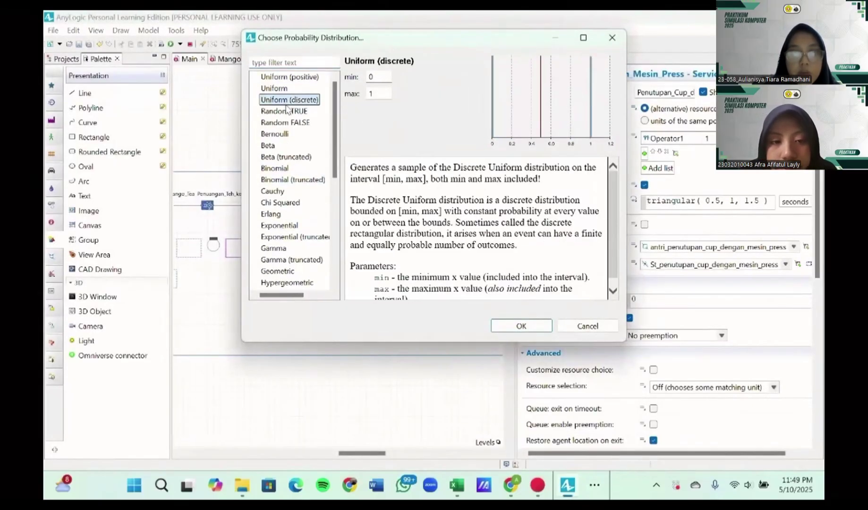
pyautogui.click(380, 77)
pyautogui.press('BackSpace')
pyautogui.write('8')
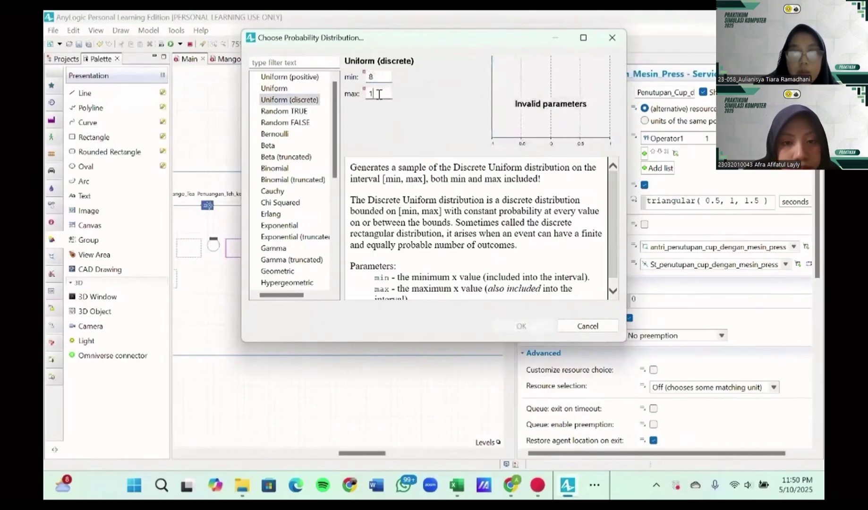
pyautogui.press('BackSpace')
pyautogui.write('9')
pyautogui.click(523, 326)
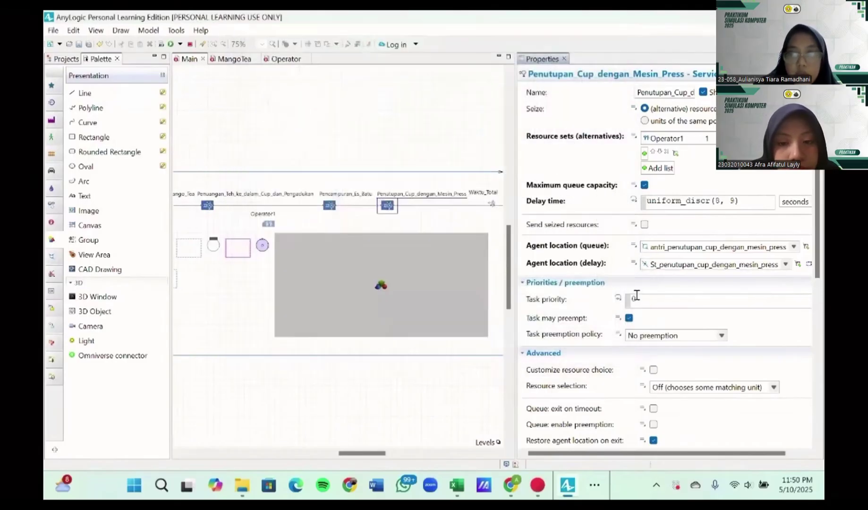
# - Check the agent locations and remaining properties of Penutupan_Cup_dengan_Mesin_Press, and the settings of the Waktu_Total and Menuju_Gudang blocks
pyautogui.click(678, 246)
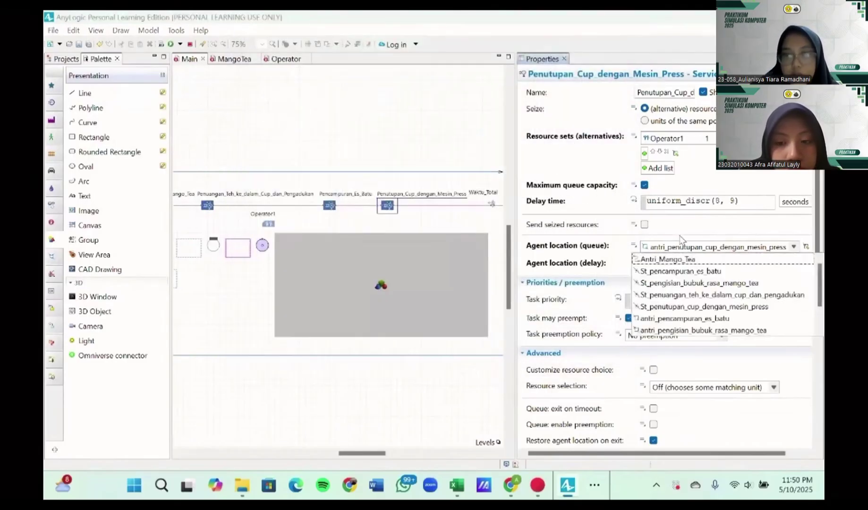
pyautogui.click(682, 237)
pyautogui.click(673, 265)
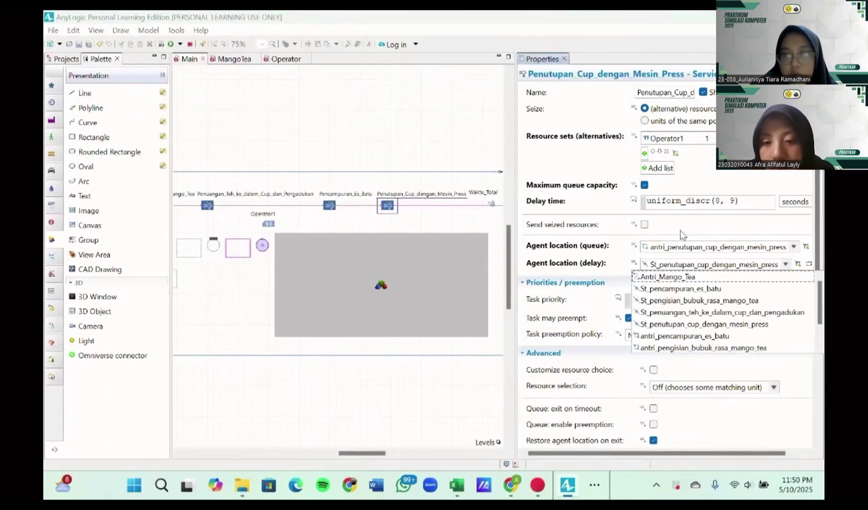
pyautogui.click(683, 235)
pyautogui.scroll(-1, 682, 228)
pyautogui.scroll(-10, 681, 229)
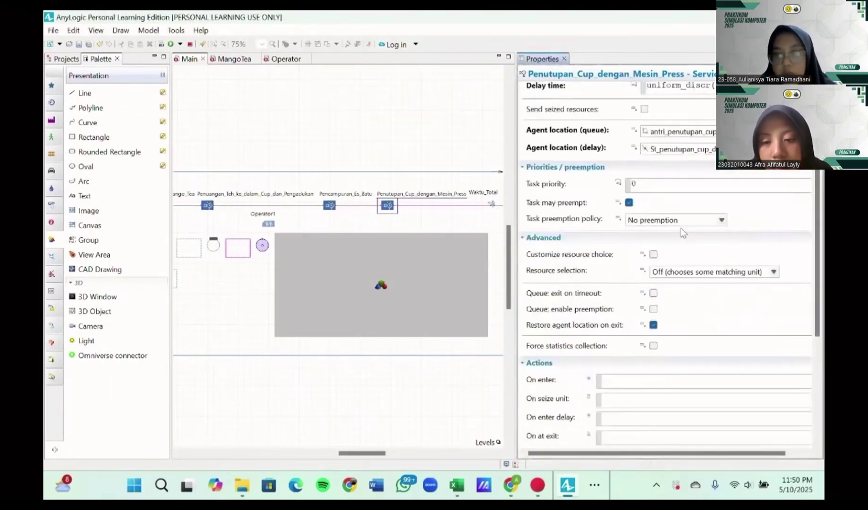
pyautogui.hscroll(3, 444, 233)
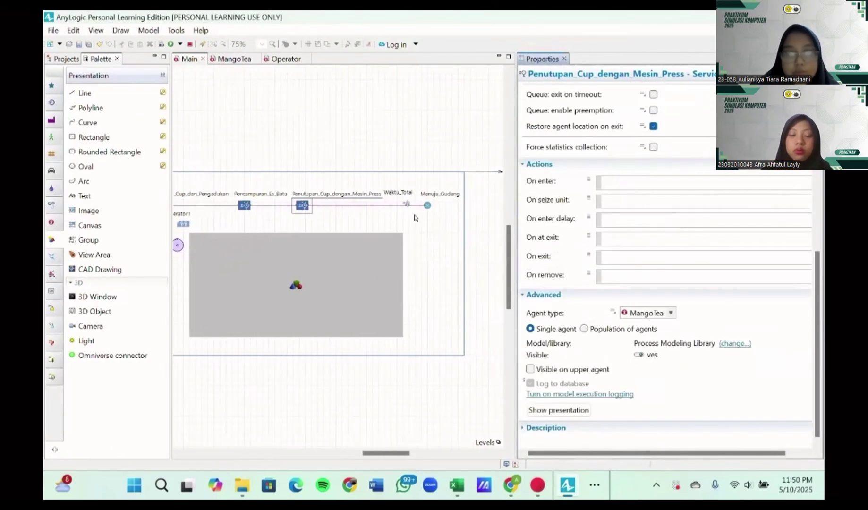
pyautogui.click(406, 204)
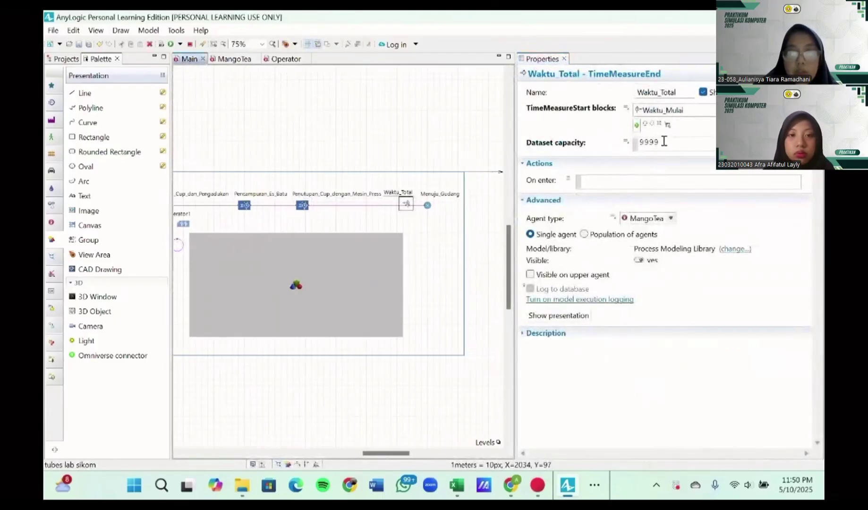
pyautogui.click(664, 142)
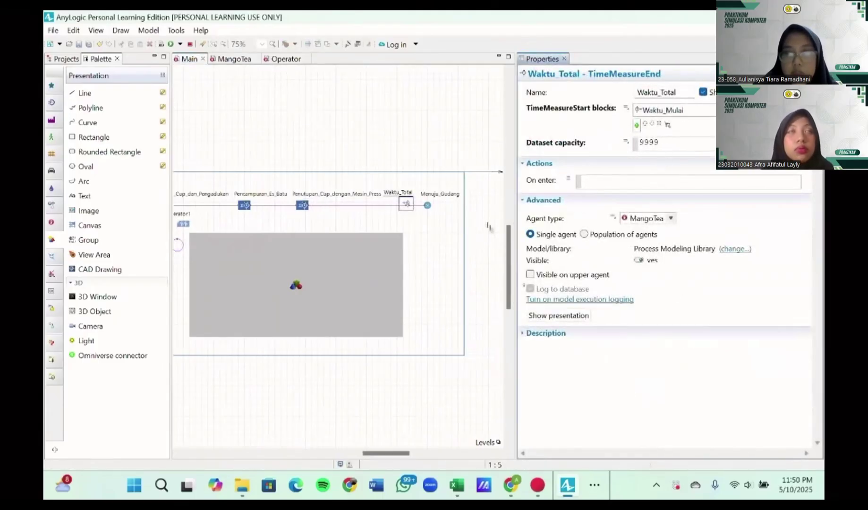
pyautogui.click(427, 206)
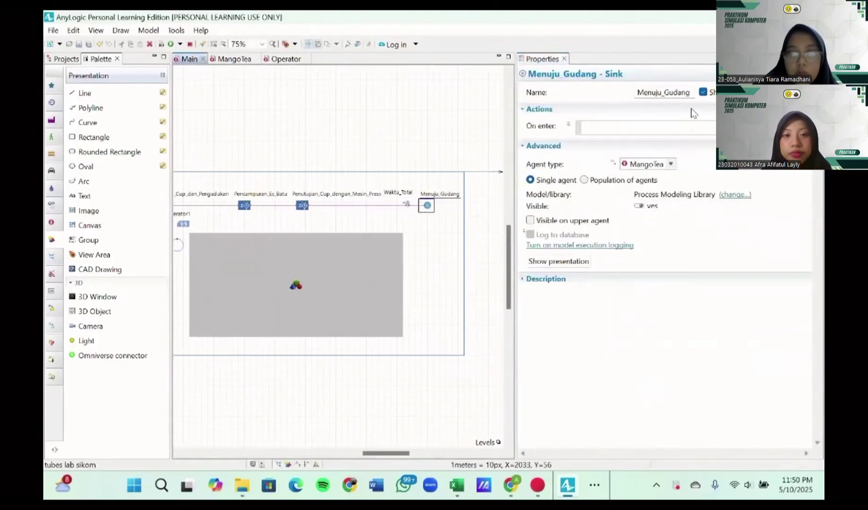
# - Set the new resource unit of the Operator1 resource pool to the Operator agent type
pyautogui.hscroll(-10, 375, 279)
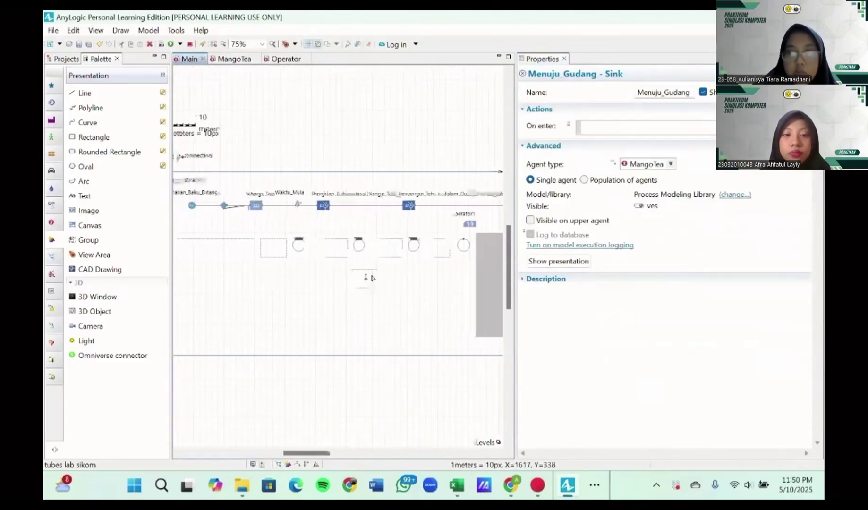
pyautogui.click(487, 224)
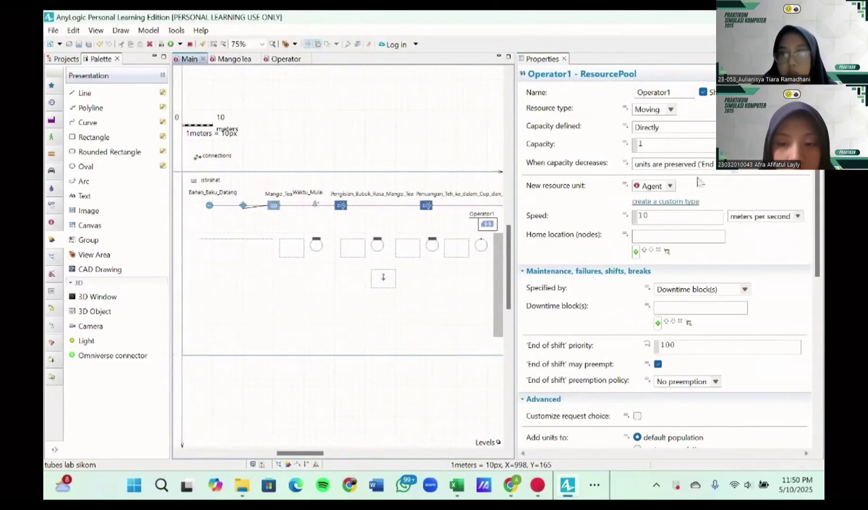
pyautogui.click(666, 186)
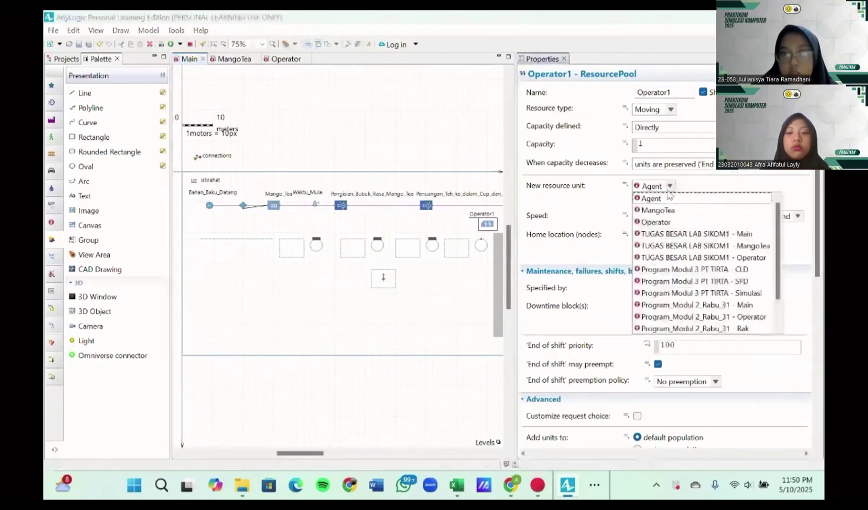
pyautogui.click(669, 222)
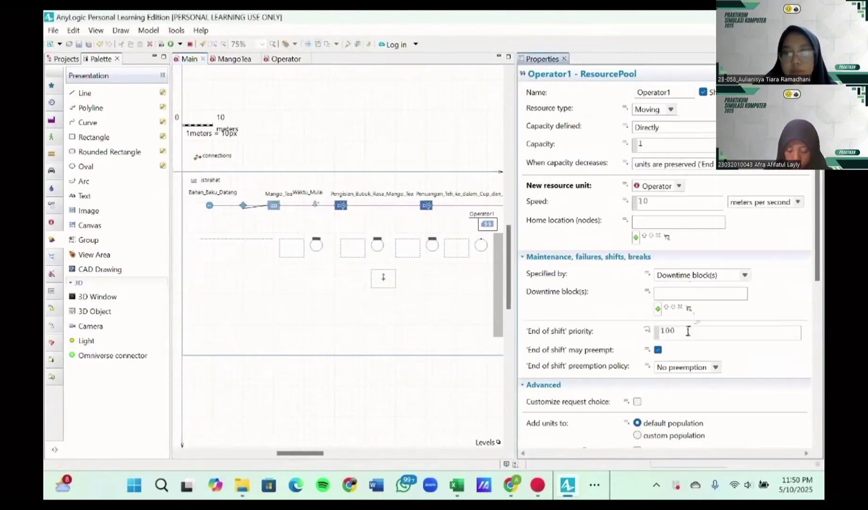
# - Specify Operator1's downtime by ResourcePool properties and enable breaks that follow the istirahat schedule
pyautogui.click(744, 276)
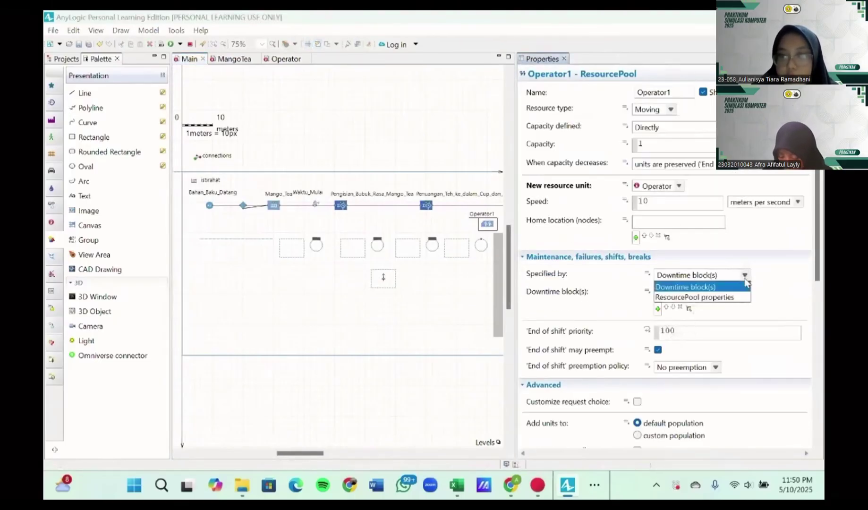
pyautogui.click(728, 296)
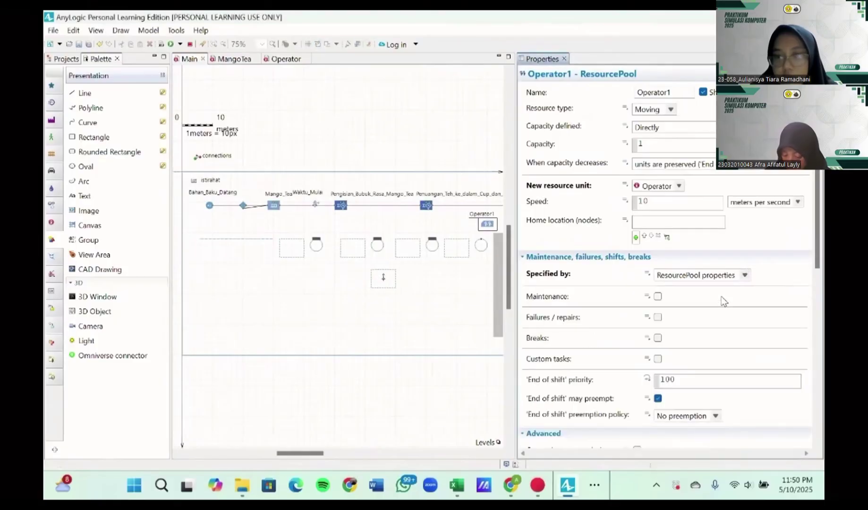
pyautogui.click(658, 338)
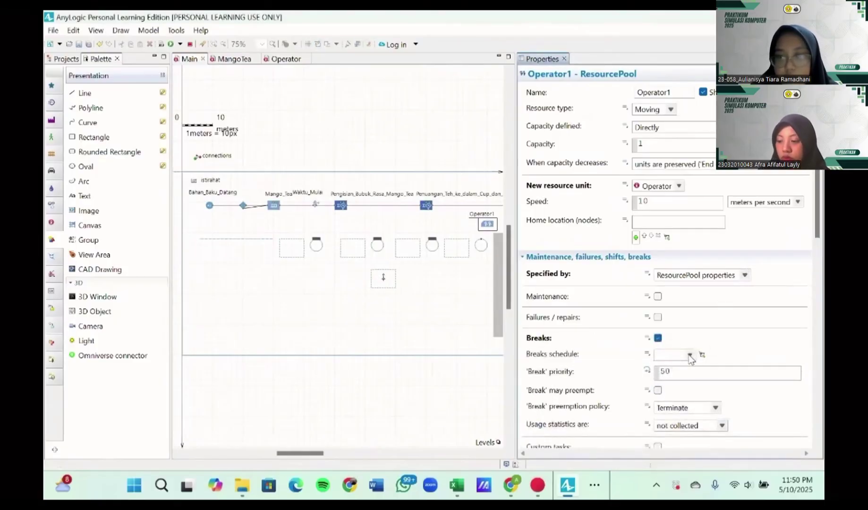
pyautogui.click(689, 357)
pyautogui.click(680, 368)
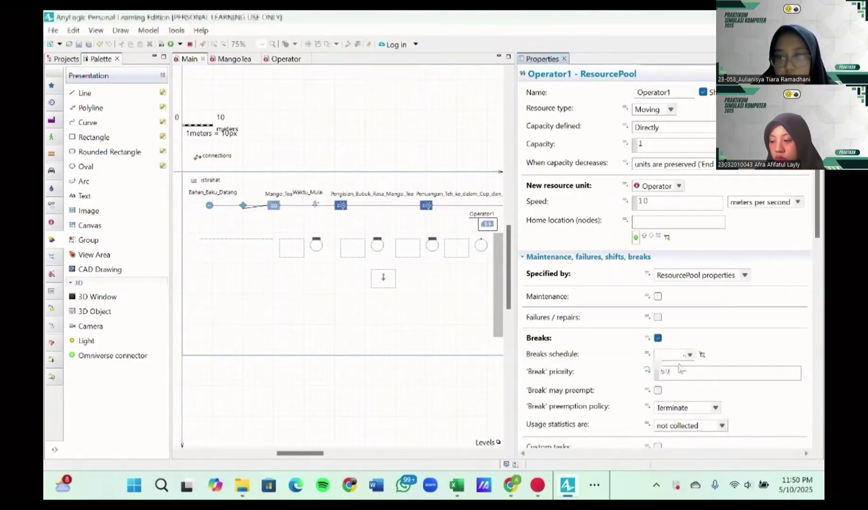
pyautogui.scroll(-7, 679, 364)
pyautogui.scroll(-4, 679, 364)
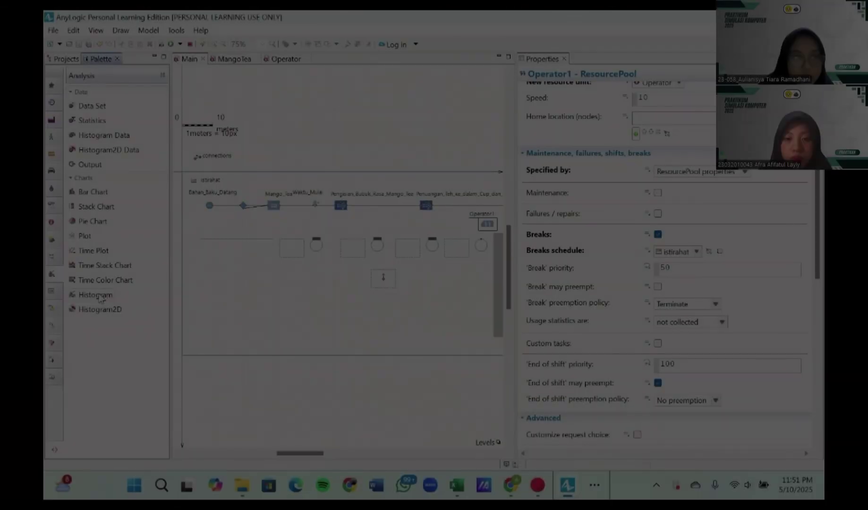
# - Add an enlarged histogram chart below the start of the flowchart and name it Waktu_Total_dalam_Sistem
pyautogui.moveTo(95, 294); pyautogui.dragTo(201, 270)
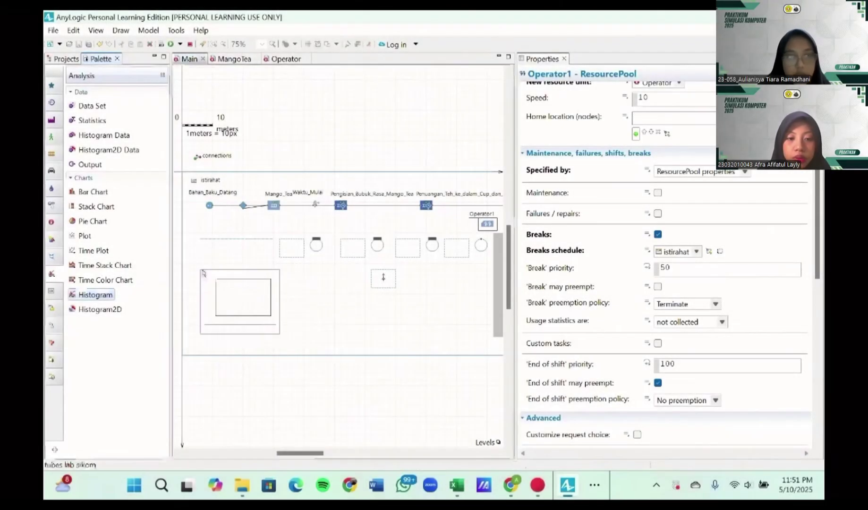
pyautogui.moveTo(281, 334); pyautogui.dragTo(305, 350)
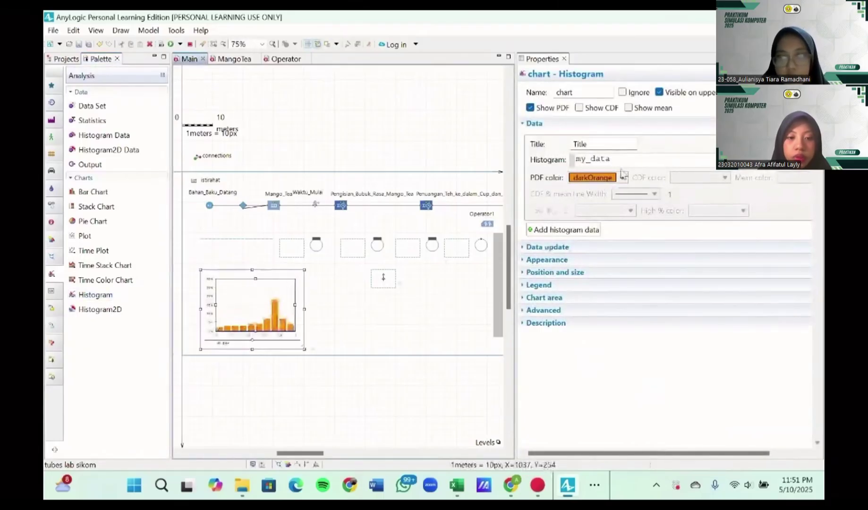
pyautogui.doubleClick(599, 94)
pyautogui.press('BackSpace')
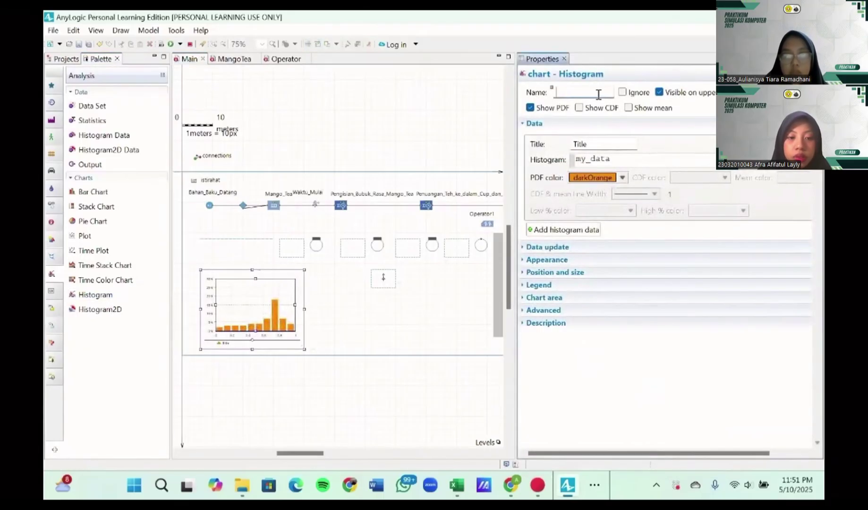
pyautogui.write('Waktu_Total_d')
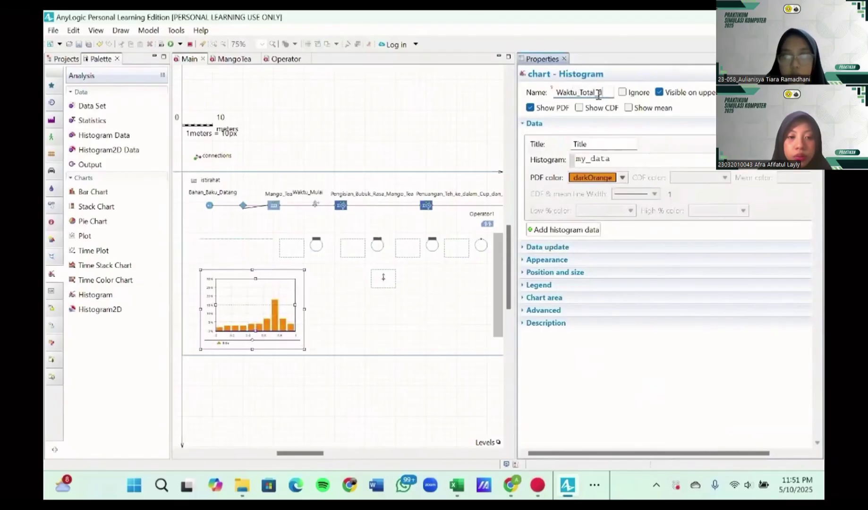
pyautogui.write('alam_Sistem')
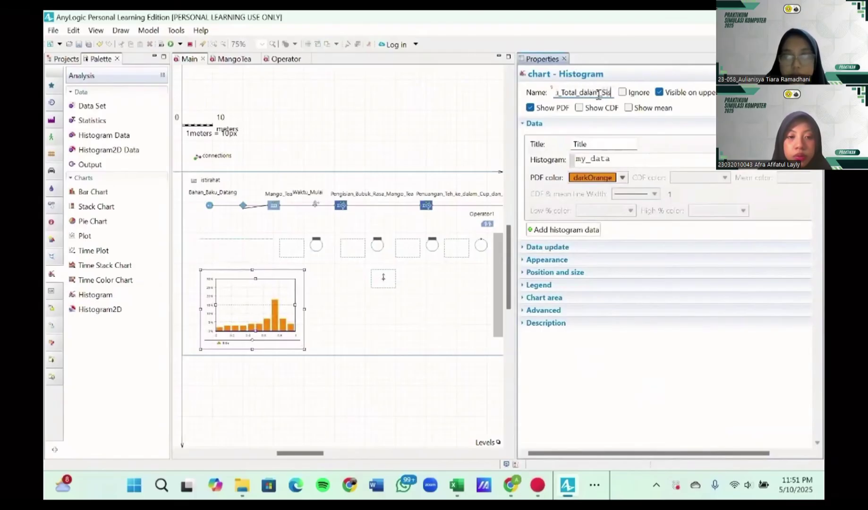
# - Set the histogram's data title to "Waktu Total dalam Sistem"
pyautogui.click(607, 141)
pyautogui.doubleClick(605, 143)
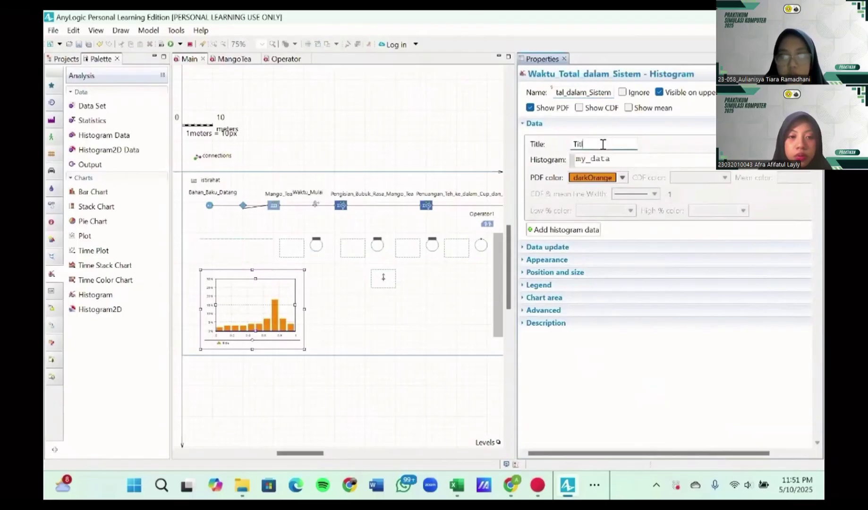
pyautogui.press('BackSpace')
pyautogui.write('Waktu T')
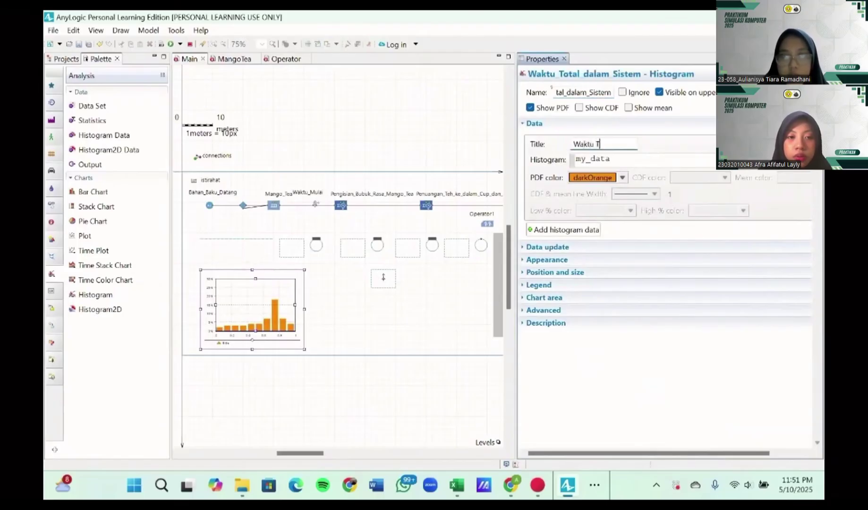
pyautogui.write('otal dalam Sistem')
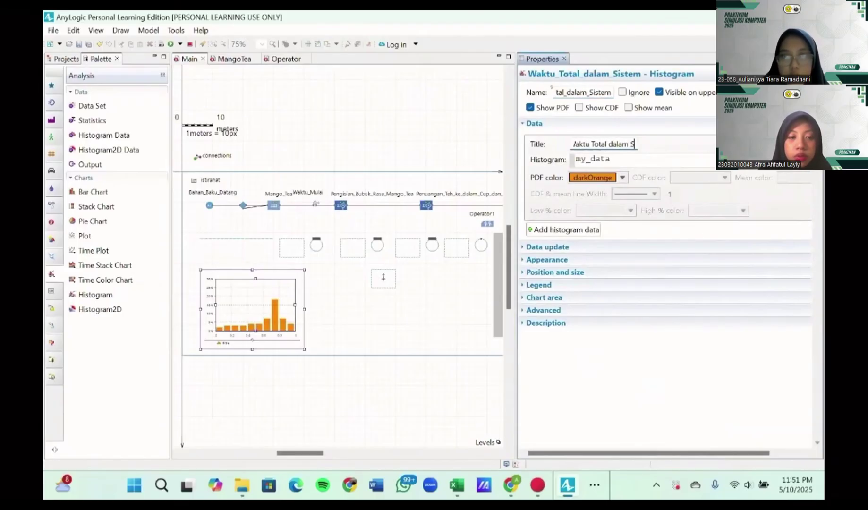
# - Set the histogram's data source to Waktu_Total.distribution and its PDF color to silver
pyautogui.doubleClick(613, 159)
pyautogui.press('BackSpace')
pyautogui.write('Wa')
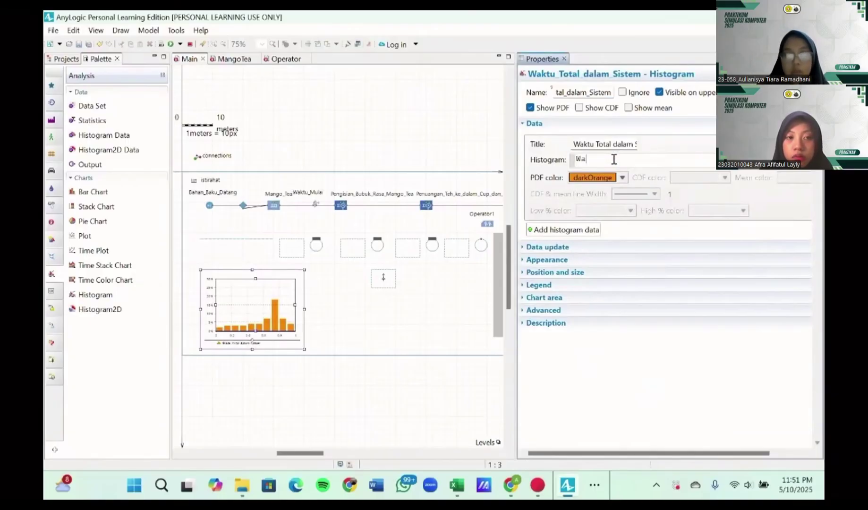
pyautogui.write('ktu_Tota')
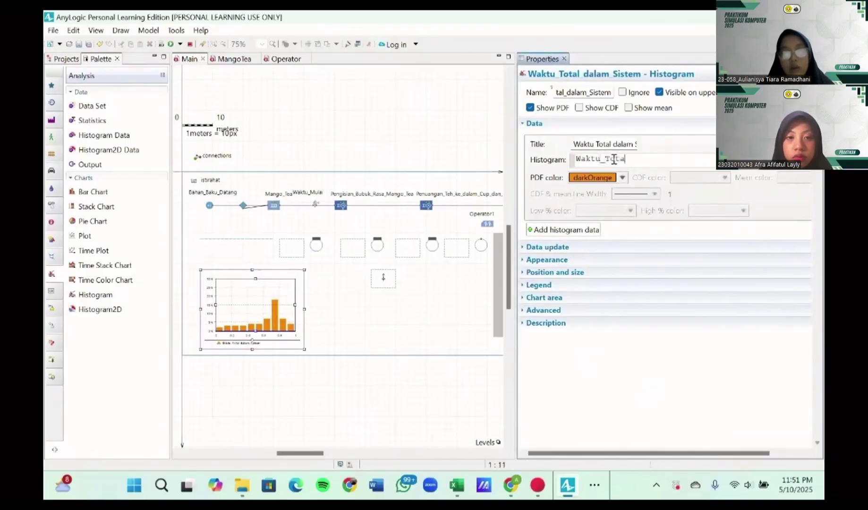
pyautogui.write('l.distri')
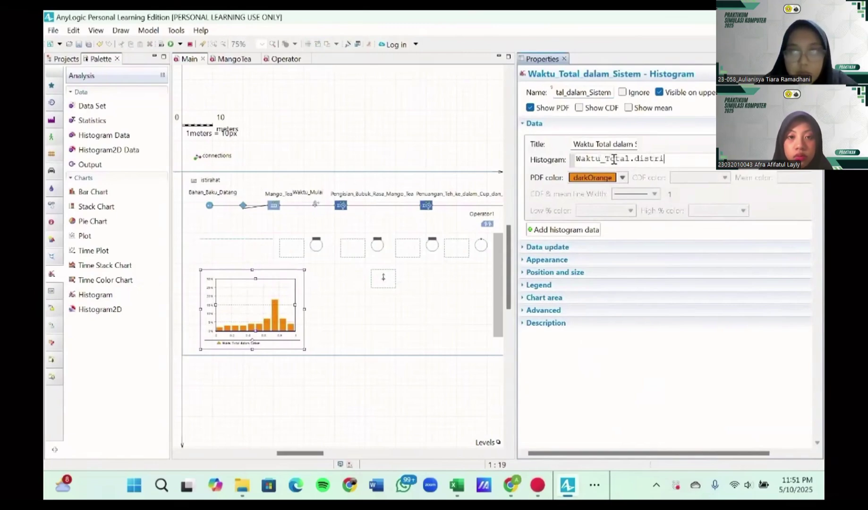
pyautogui.write('bution')
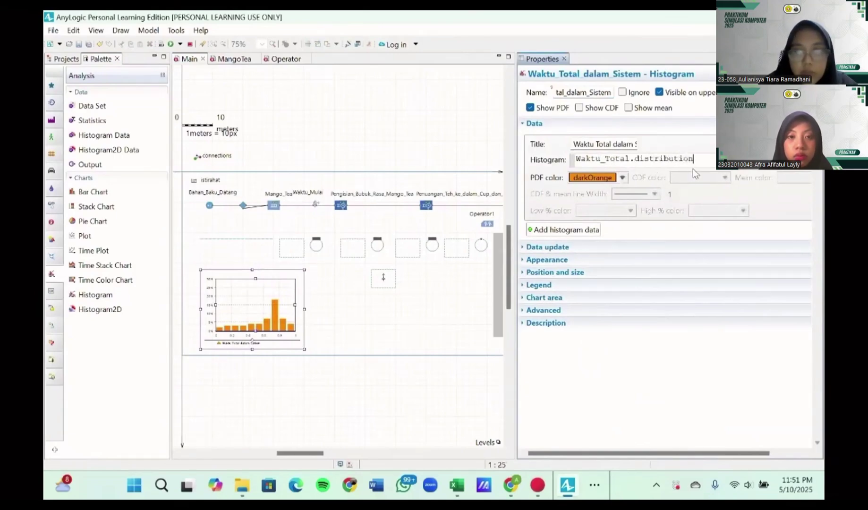
pyautogui.click(623, 179)
pyautogui.click(609, 198)
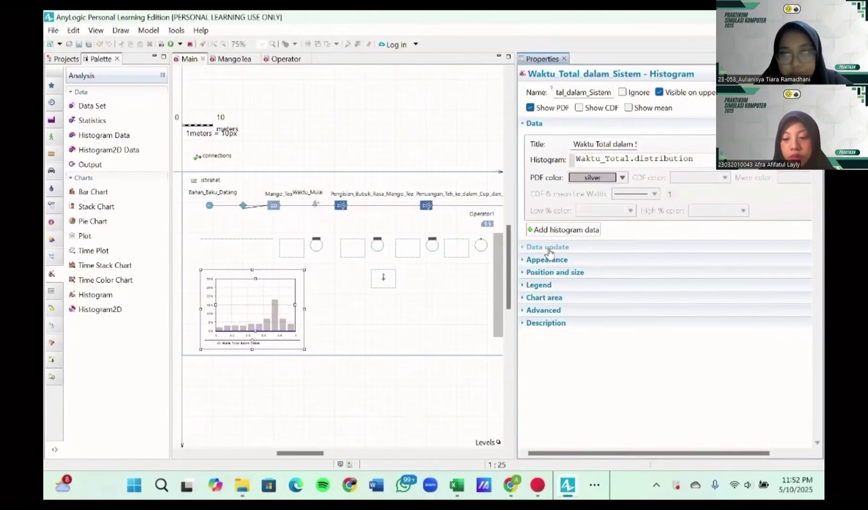
# - Enlarge the 3D window below the end of the flowchart by extending its lower-right corner
pyautogui.hscroll(10, 391, 289)
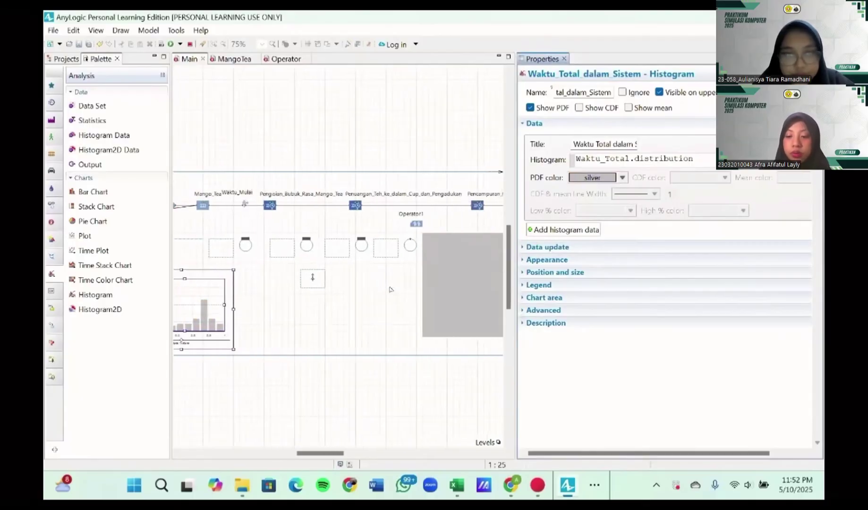
pyautogui.hscroll(-5, 390, 289)
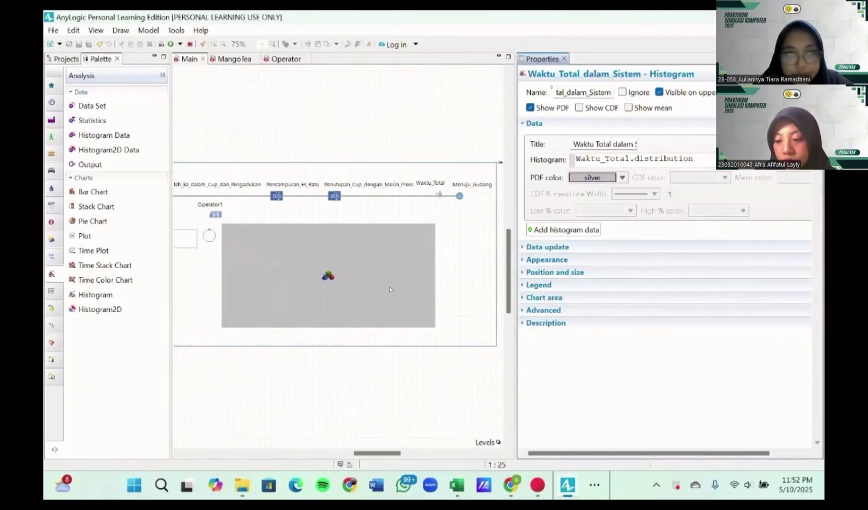
pyautogui.hscroll(4, 390, 289)
pyautogui.click(380, 319)
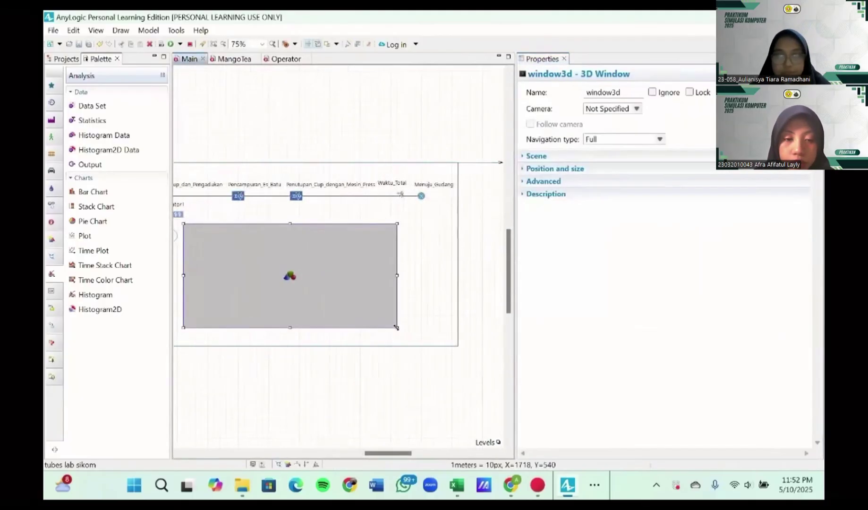
pyautogui.moveTo(397, 328); pyautogui.dragTo(441, 334)
# - Move the Waktu_Total_dalam_Sistem histogram slightly up toward the flowchart shapes and enlarge it
pyautogui.hscroll(-5, 408, 324)
pyautogui.hscroll(-4, 408, 324)
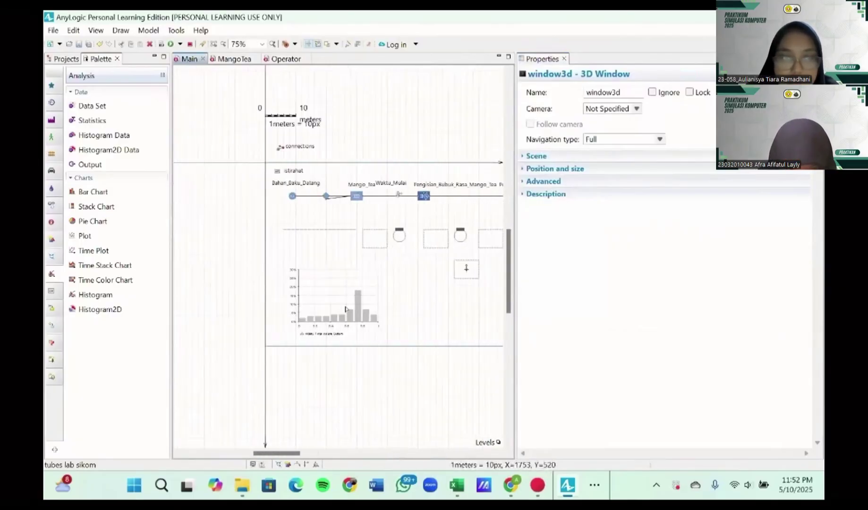
pyautogui.click(361, 280)
pyautogui.moveTo(358, 280); pyautogui.dragTo(358, 274)
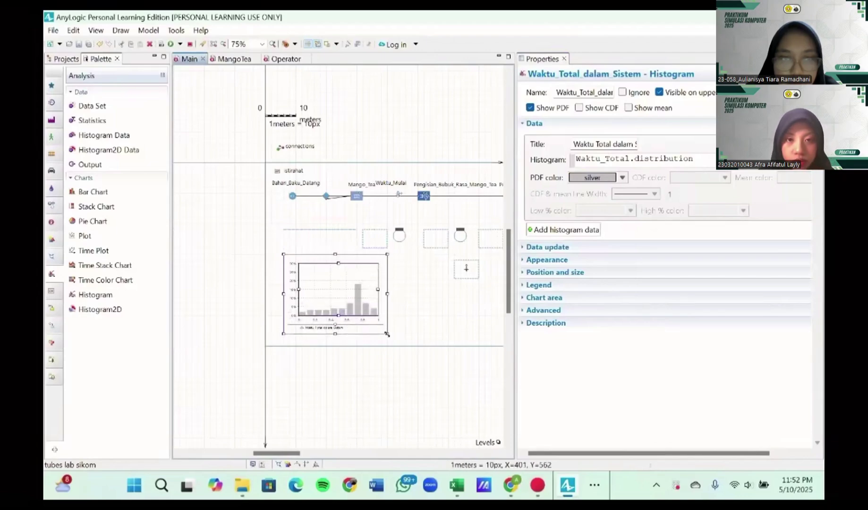
pyautogui.moveTo(387, 334); pyautogui.dragTo(405, 338)
pyautogui.click(430, 333)
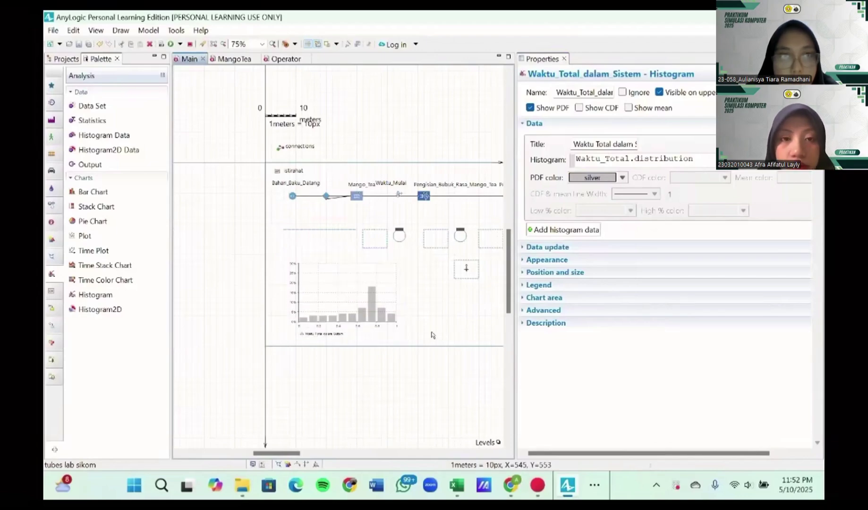
# - Launch the tubes lab sikom simulation experiment and start the run
pyautogui.hscroll(3, 431, 334)
pyautogui.hscroll(3, 431, 335)
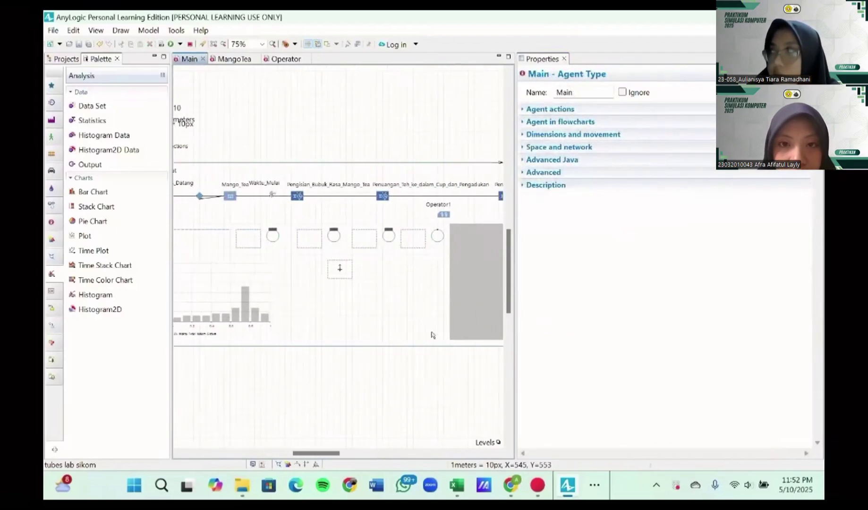
pyautogui.scroll(3, 431, 334)
pyautogui.hscroll(-1, 431, 335)
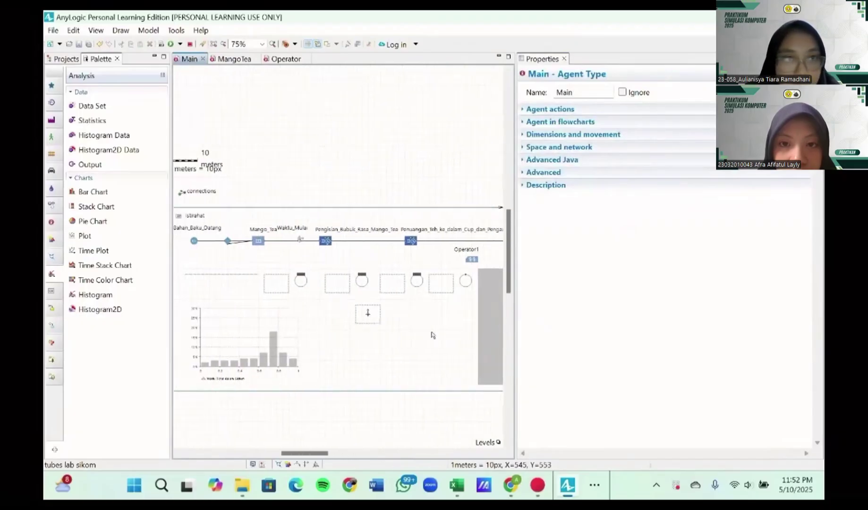
pyautogui.scroll(2, 411, 249)
pyautogui.scroll(-2, 410, 249)
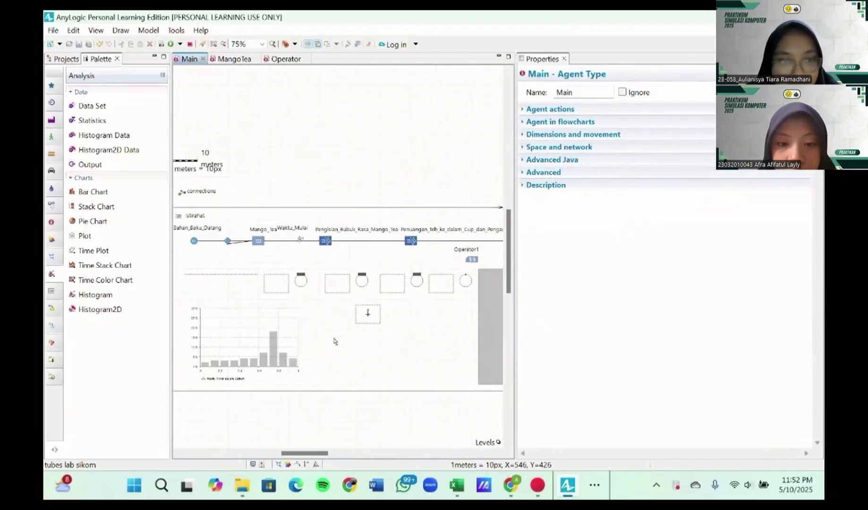
pyautogui.click(180, 44)
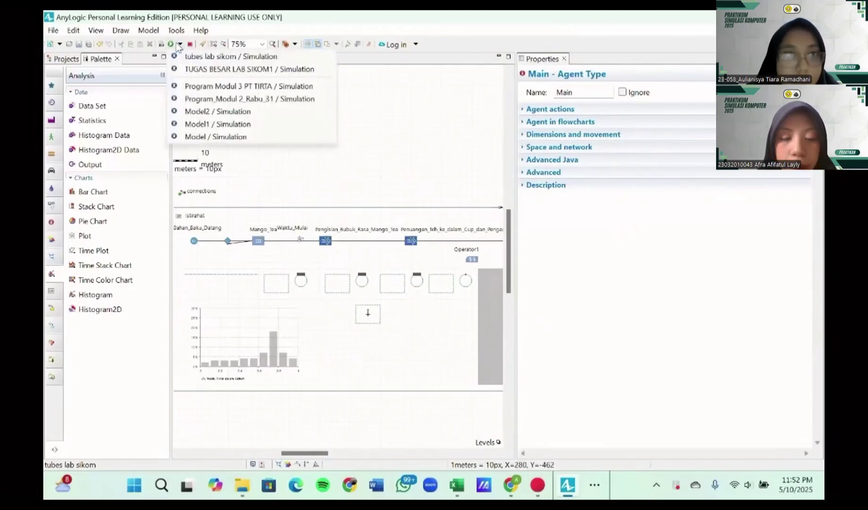
pyautogui.click(198, 57)
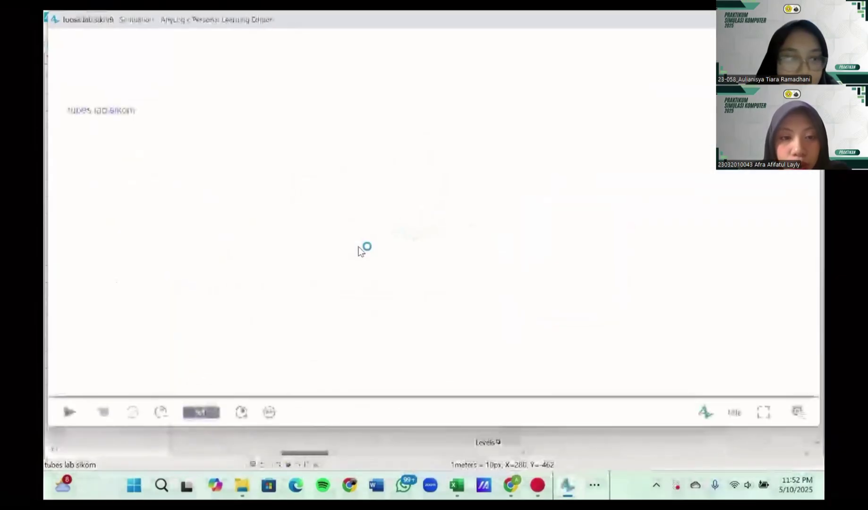
pyautogui.click(71, 412)
# - Speed up the run to virtual time until it finishes in a maximized window, and reduce the speed to x1000
pyautogui.click(241, 412)
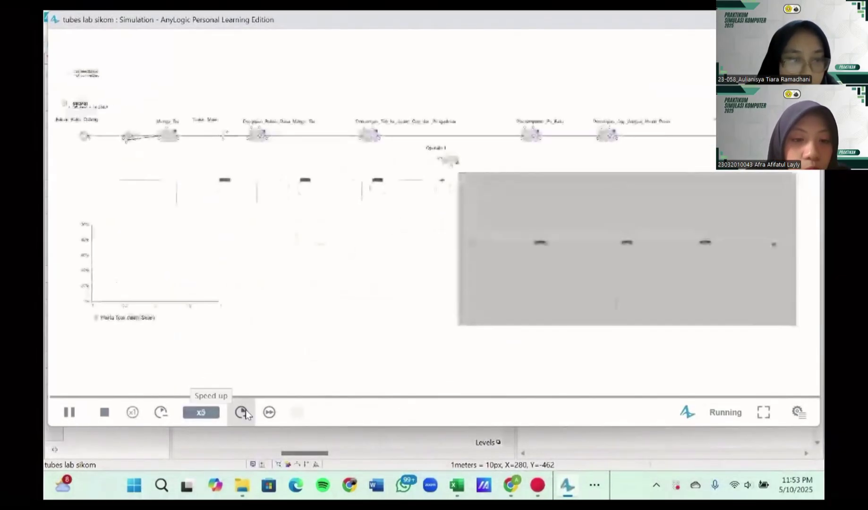
pyautogui.click(242, 412)
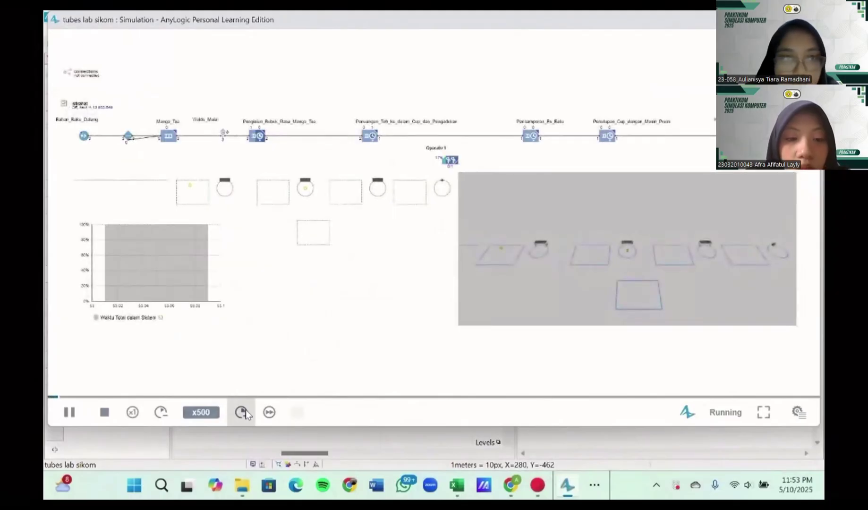
pyautogui.click(242, 412)
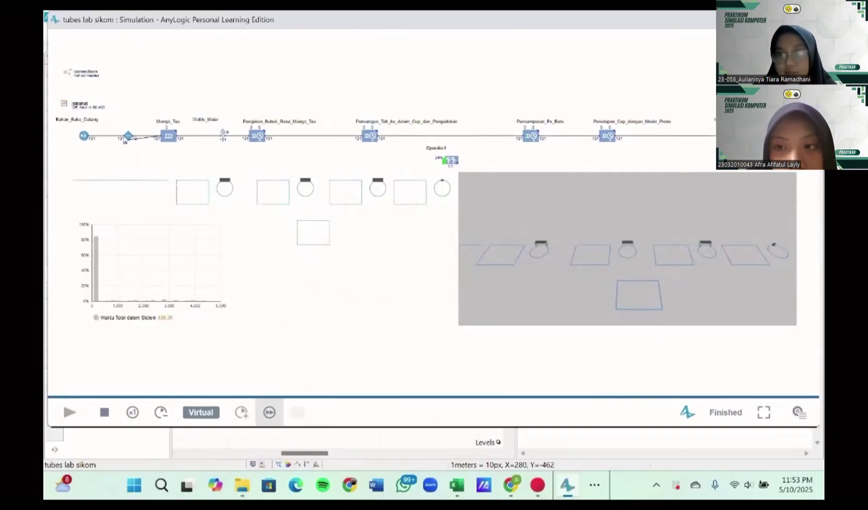
pyautogui.click(785, 20)
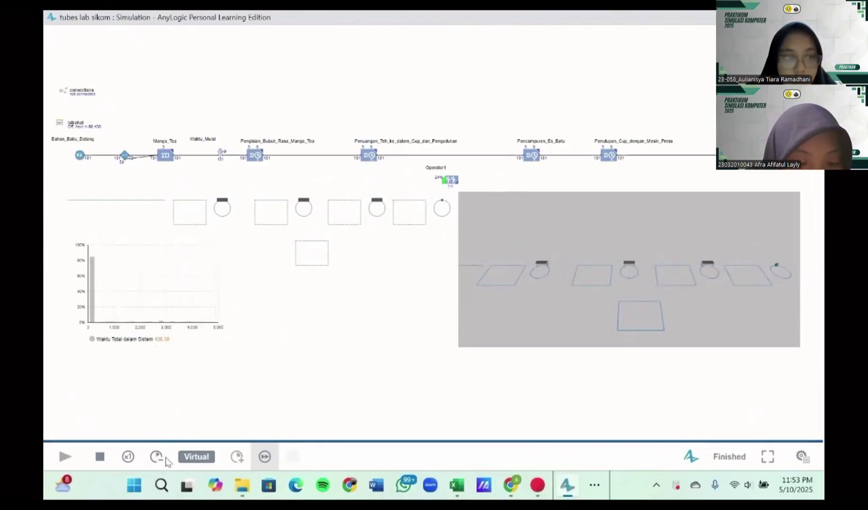
pyautogui.click(156, 460)
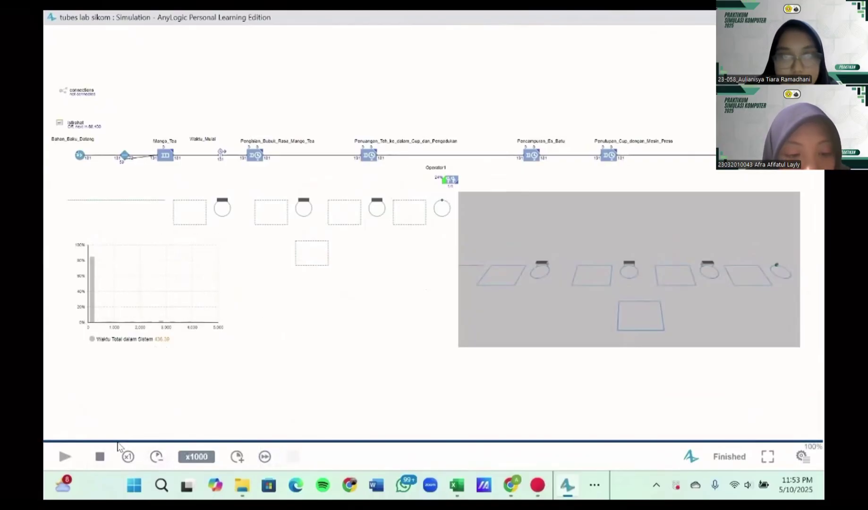
# - Return to the Main diagram in the model editor and show the Problems view
pyautogui.hotkey('alt', 'Tab')
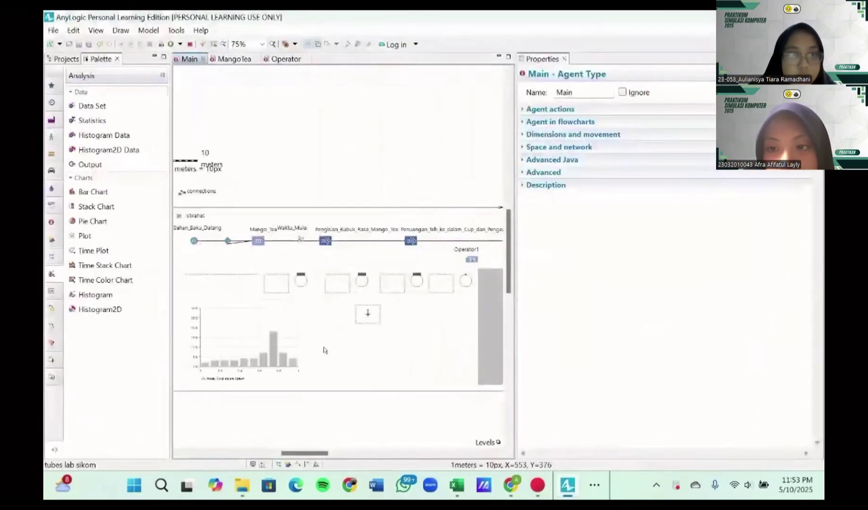
pyautogui.click(262, 464)
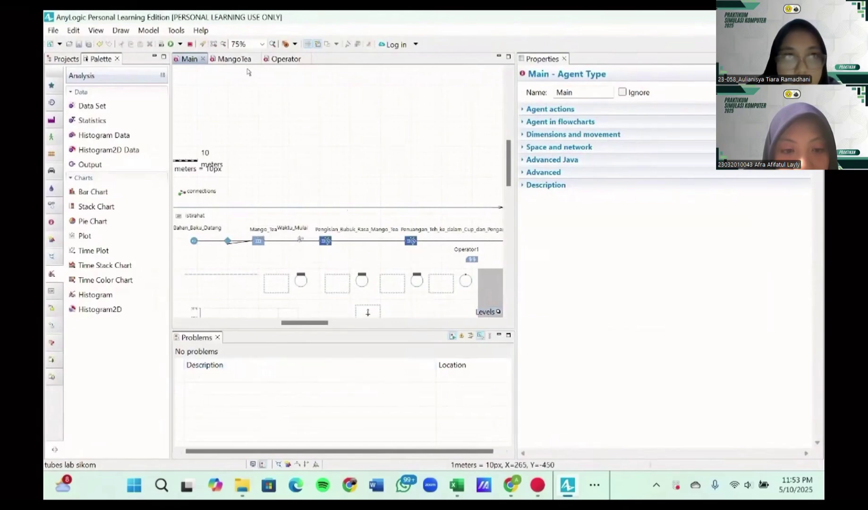
# - Relaunch the simulation in a maximized window, run it at x1000 speed and finish it in virtual time
pyautogui.click(173, 44)
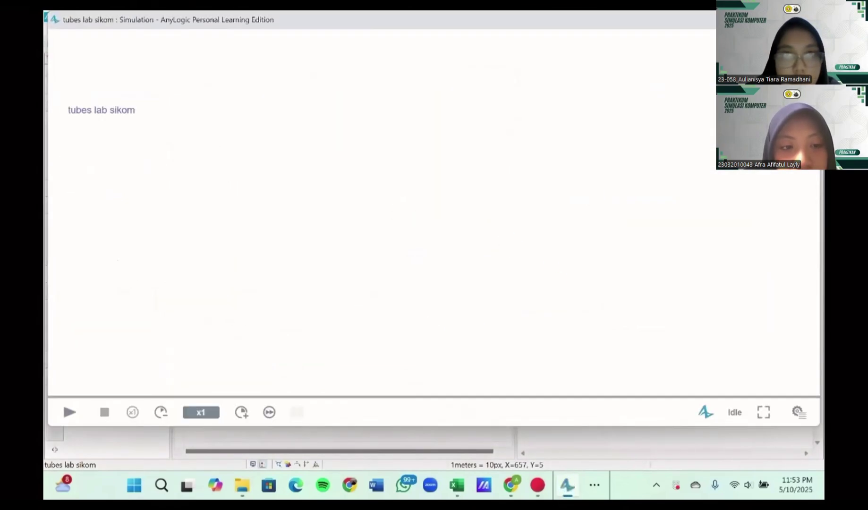
pyautogui.click(785, 20)
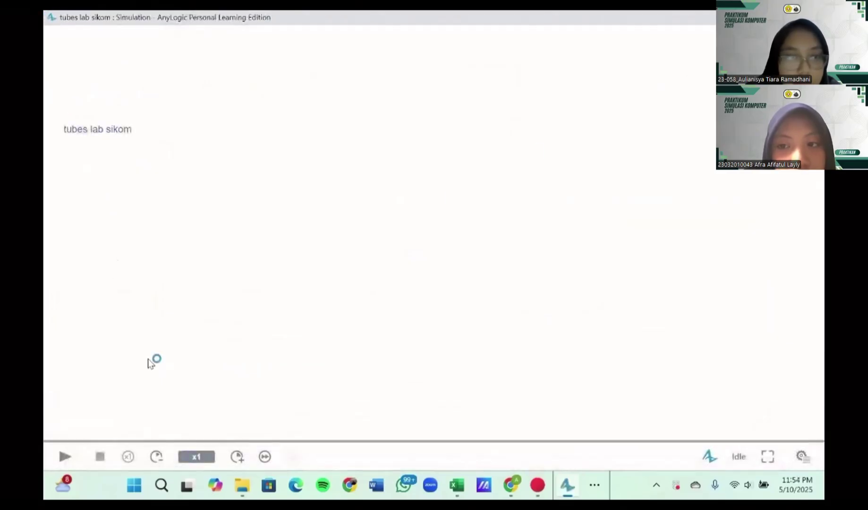
pyautogui.click(236, 457)
pyautogui.click(236, 457)
pyautogui.click(236, 457)
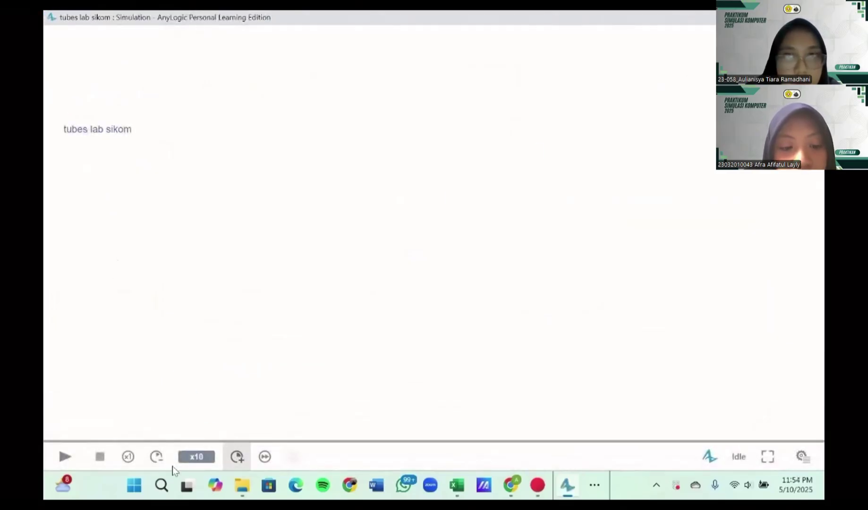
pyautogui.click(237, 456)
pyautogui.click(237, 456)
pyautogui.click(237, 457)
pyautogui.click(237, 456)
pyautogui.click(237, 457)
pyautogui.click(236, 456)
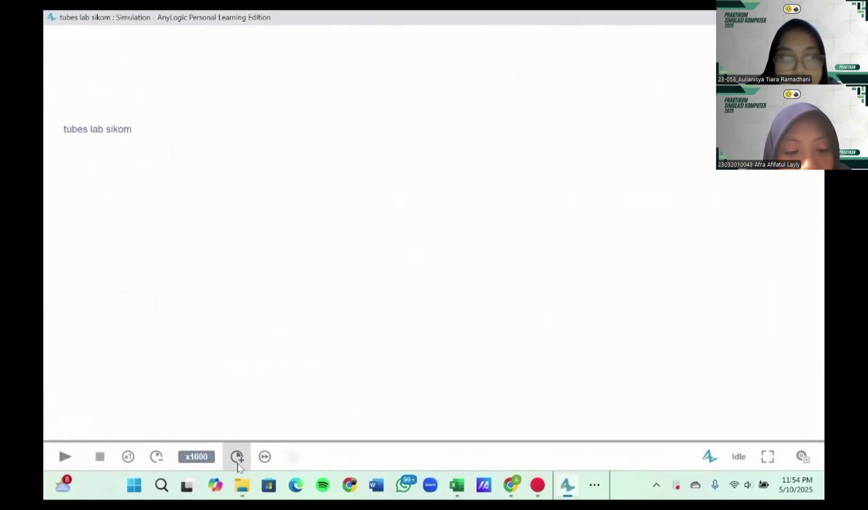
pyautogui.click(65, 457)
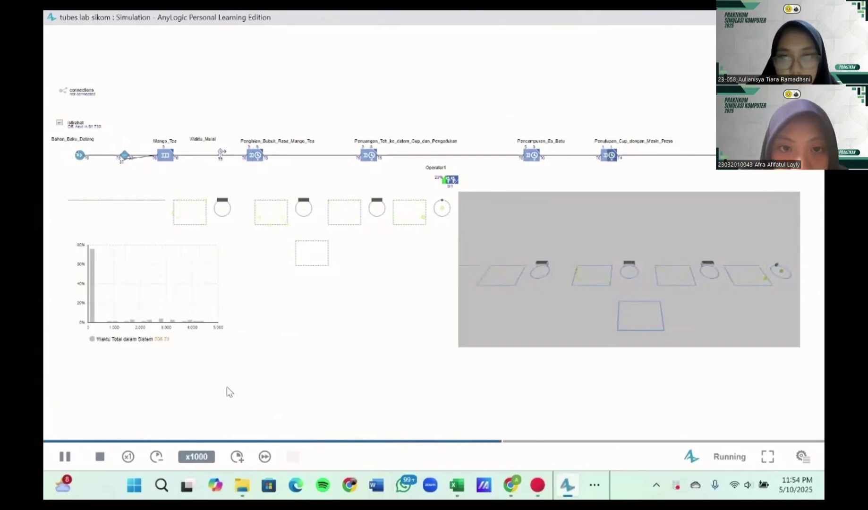
pyautogui.click(238, 457)
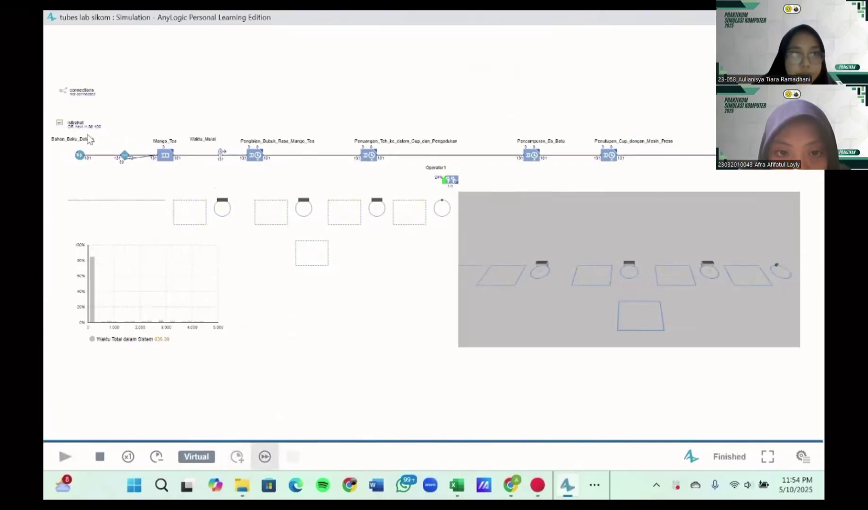
# - Examine the finished run's counts at each flowchart block, Operator1's utilization, the system time histogram and the 3D view
pyautogui.scroll(3, 66, 146)
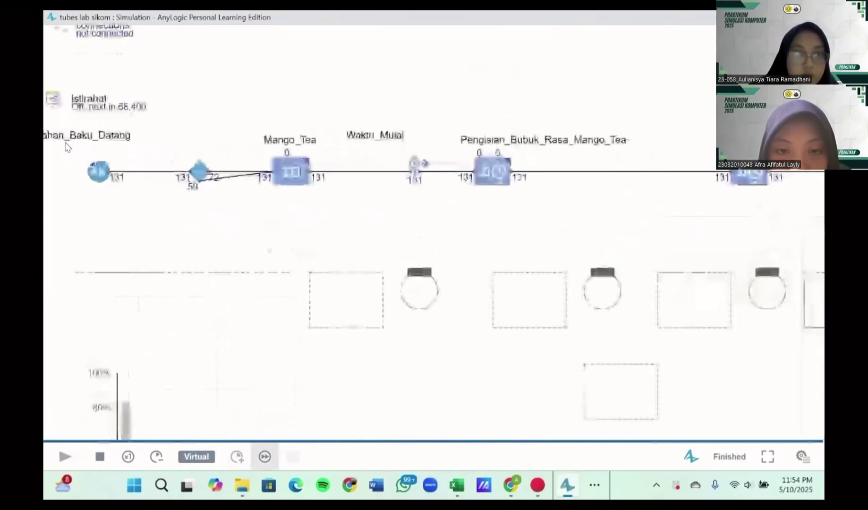
pyautogui.scroll(-4, 66, 146)
pyautogui.scroll(3, 67, 147)
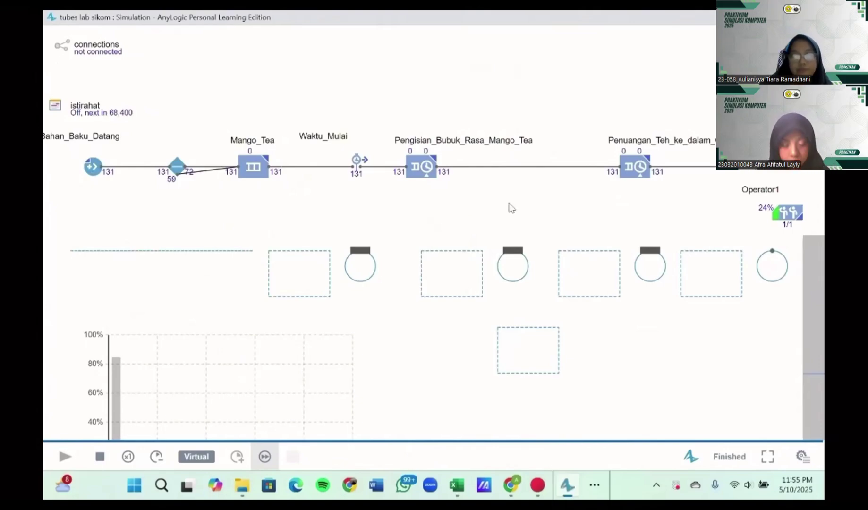
pyautogui.scroll(-5, 707, 231)
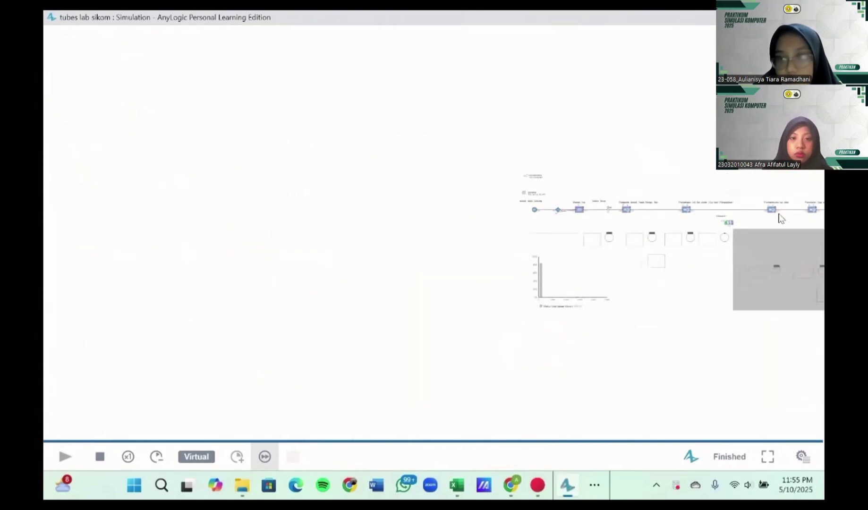
pyautogui.scroll(5, 779, 218)
pyautogui.scroll(-5, 779, 219)
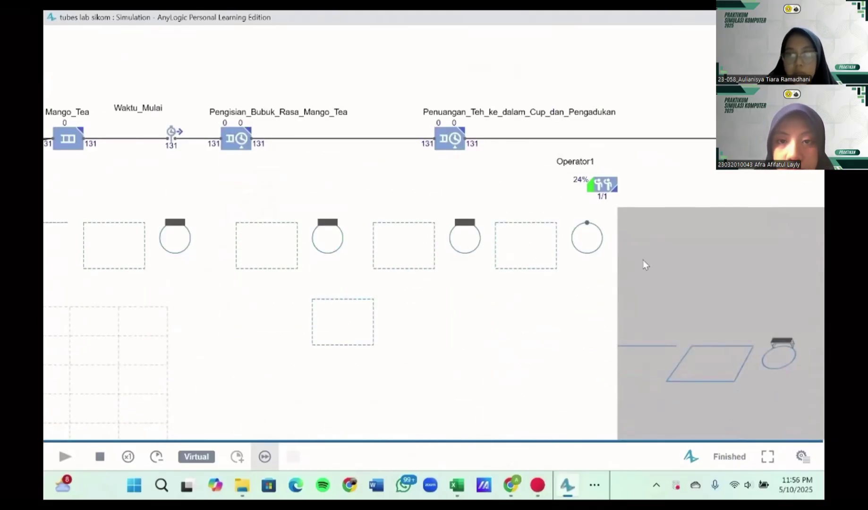
pyautogui.scroll(-5, 643, 260)
pyautogui.scroll(5, 804, 231)
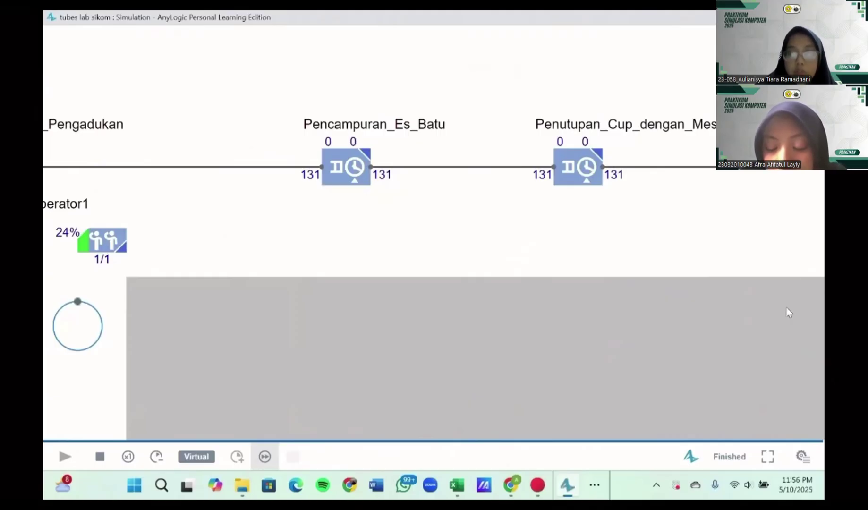
pyautogui.scroll(-4, 619, 312)
pyautogui.scroll(-4, 618, 309)
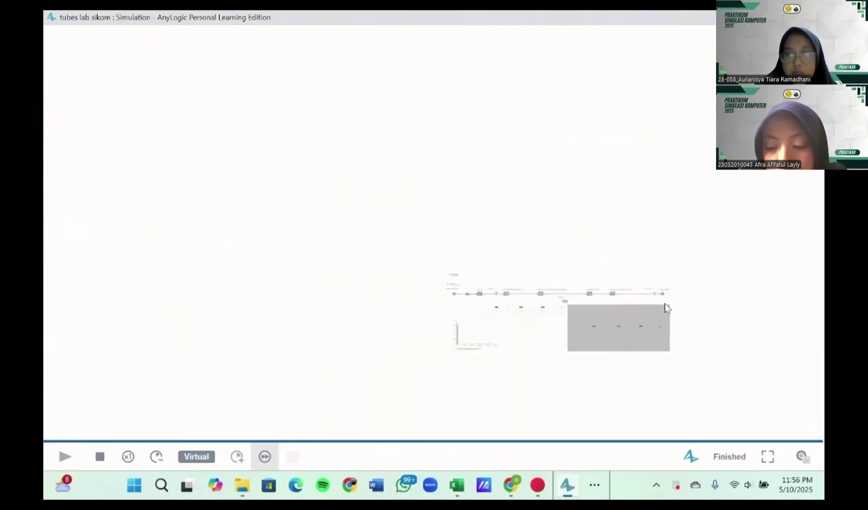
pyautogui.scroll(4, 666, 308)
pyautogui.scroll(-4, 665, 308)
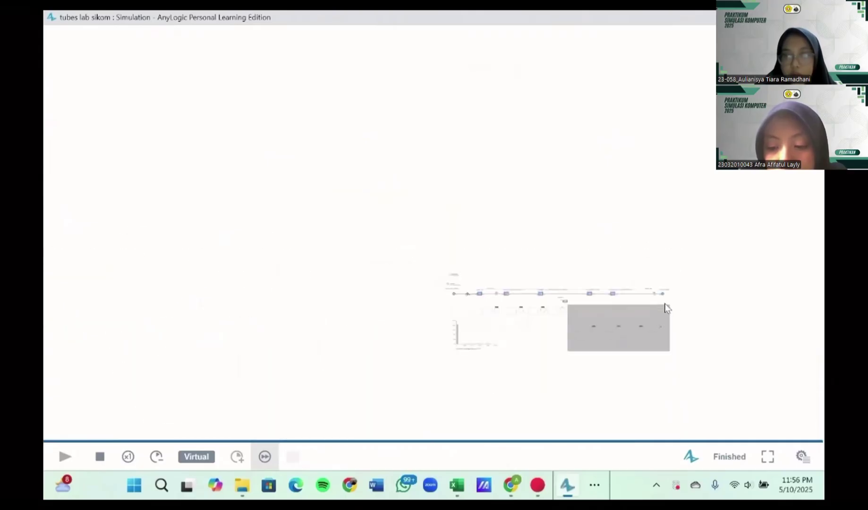
pyautogui.scroll(3, 633, 339)
pyautogui.scroll(-3, 633, 339)
pyautogui.scroll(3, 633, 339)
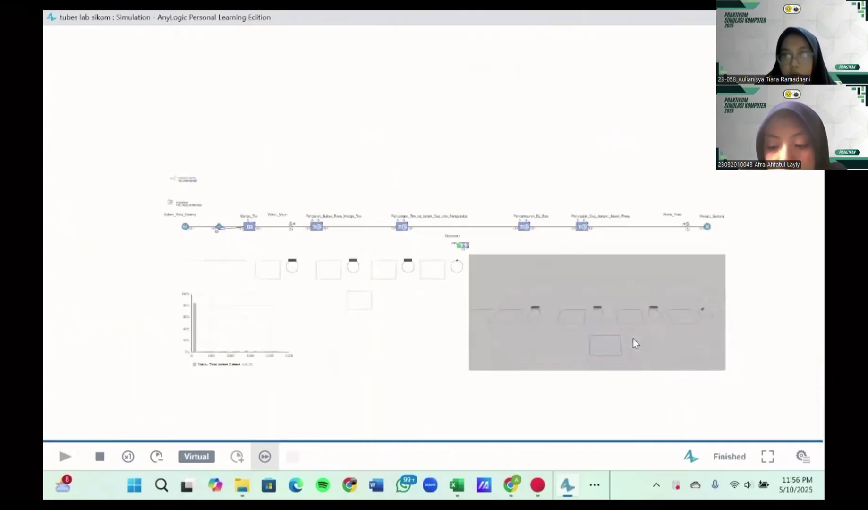
pyautogui.scroll(1, 633, 339)
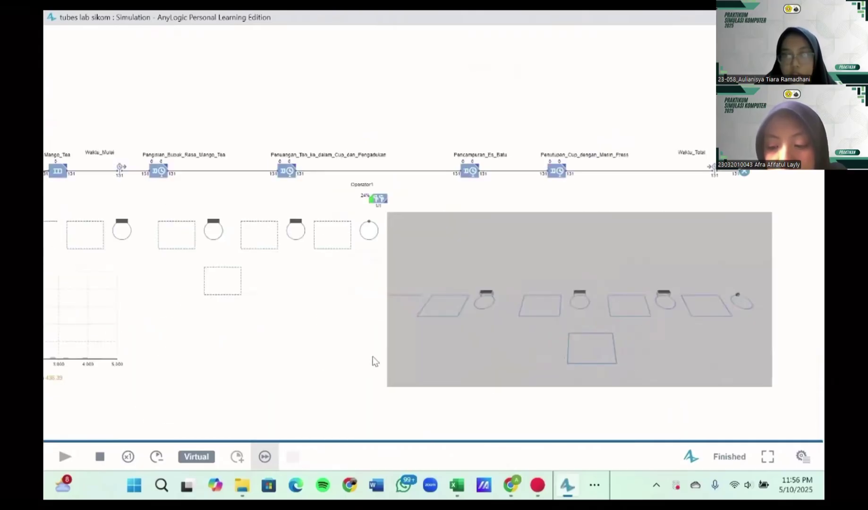
# - Close the simulation window and return to the start of the flowchart in the Main diagram
pyautogui.click(766, 18)
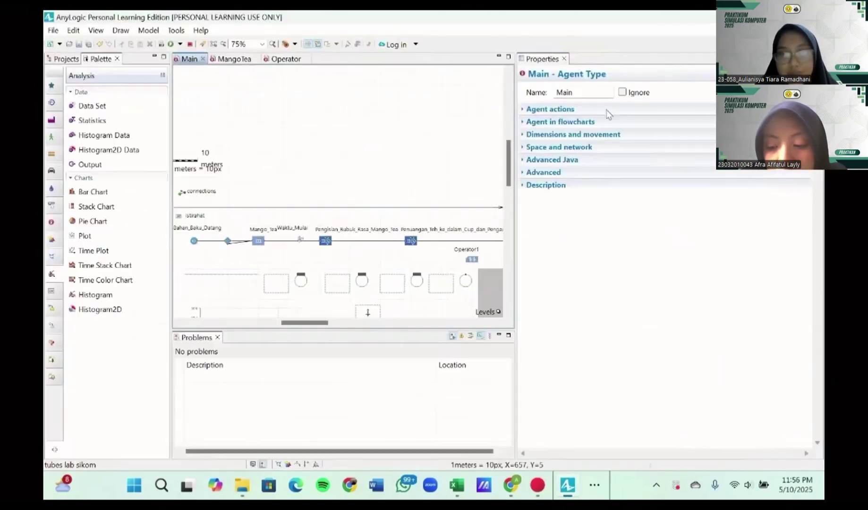
pyautogui.hscroll(-3, 343, 277)
pyautogui.scroll(-4, 342, 277)
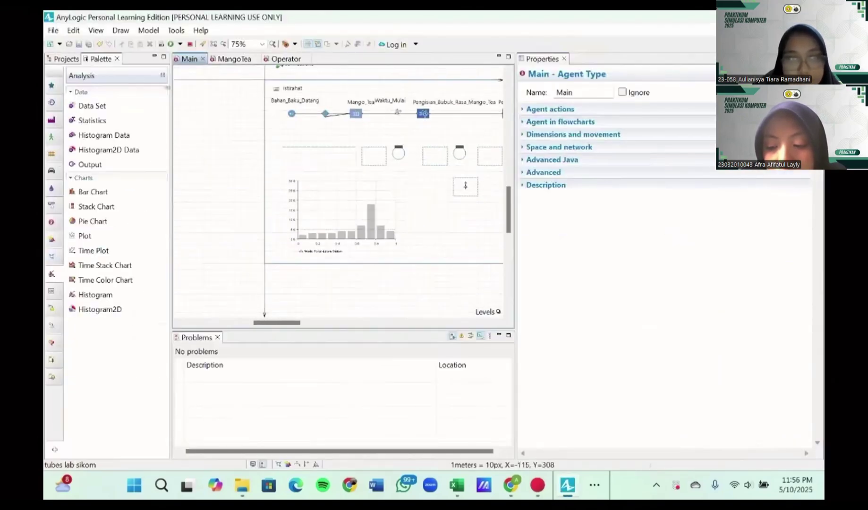
# - Relaunch the tubes lab sikom simulation, raise its speed beyond x250 and run it to the end in virtual time
pyautogui.click(180, 44)
pyautogui.click(191, 57)
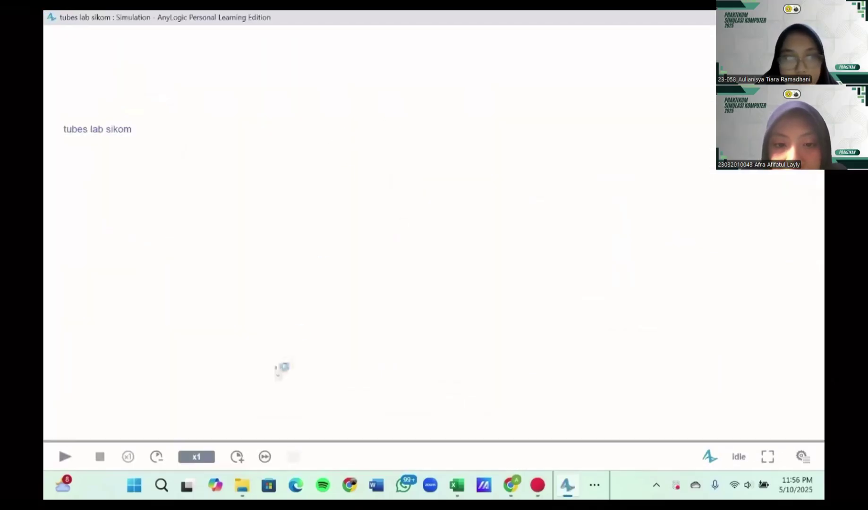
pyautogui.click(239, 457)
pyautogui.click(239, 457)
pyautogui.click(239, 457)
pyautogui.click(239, 457)
pyautogui.click(239, 457)
pyautogui.click(239, 457)
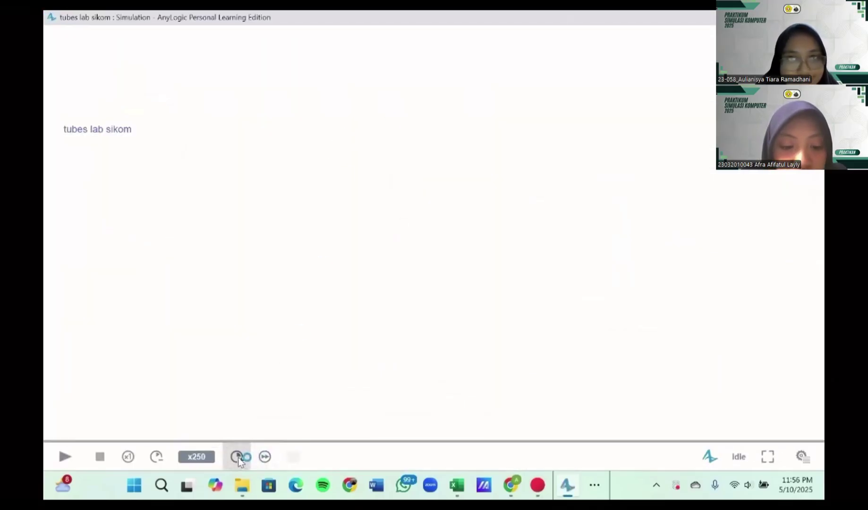
pyautogui.click(239, 457)
pyautogui.click(238, 457)
pyautogui.click(265, 457)
pyautogui.click(65, 456)
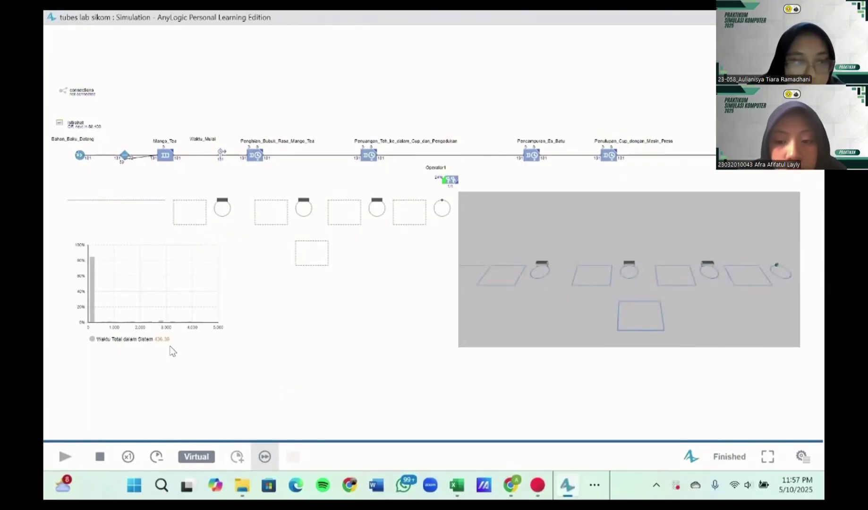
# - Copy the Waktu Total dalam Sistem histogram data and paste it into the DATA TUBES SIKOM Excel sheet at F1
pyautogui.moveTo(215, 252)
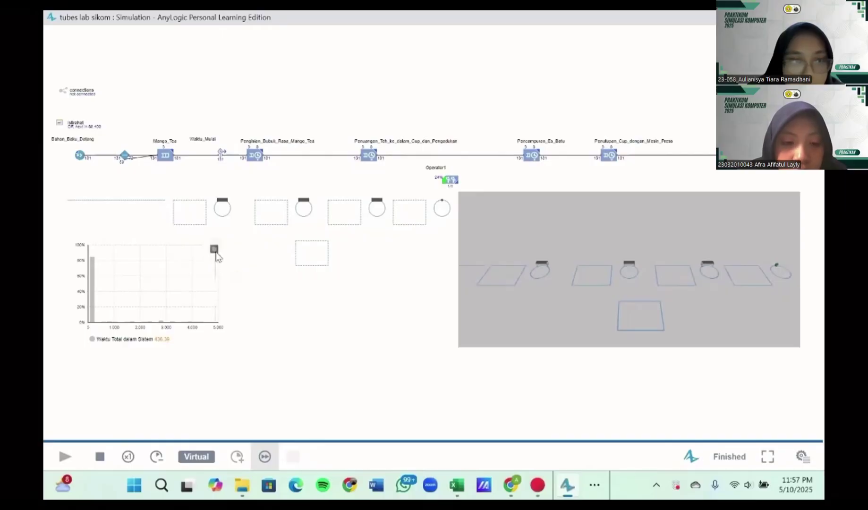
pyautogui.moveTo(456, 484)
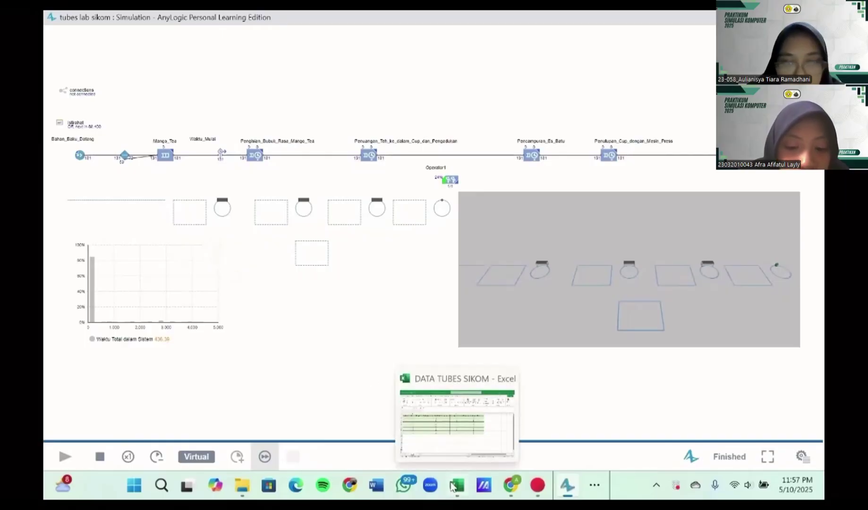
pyautogui.click(454, 418)
pyautogui.hscroll(2, 524, 303)
pyautogui.click(524, 305)
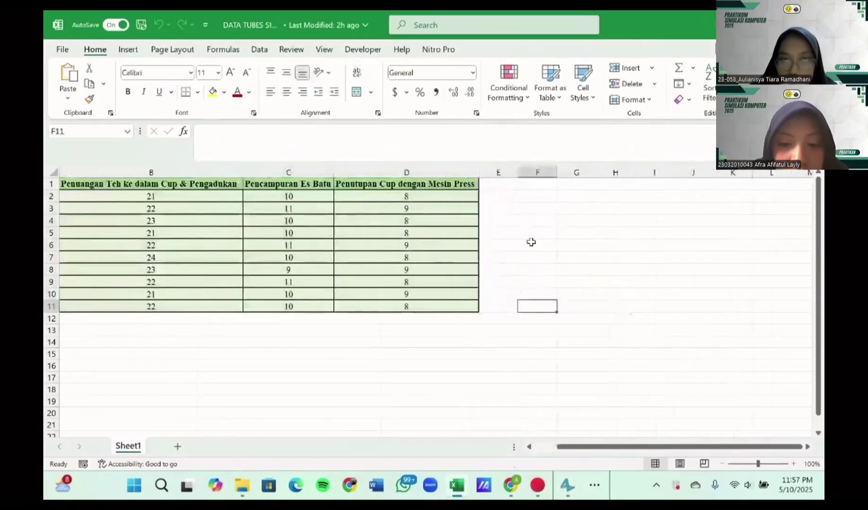
pyautogui.click(530, 186)
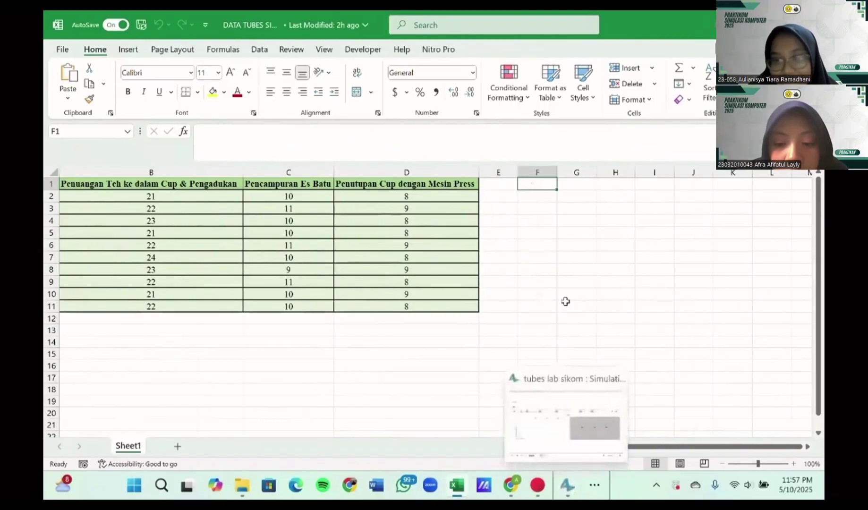
pyautogui.write('Waktu Total dalam Sistem from\tto\tPDF\tCDF 47.3\t267.7\t0.847\t0.847 267.7\t488.1\t0\t0.847 488.1\t708.5\t0.008\t0.855 708.5\t928.9\t0.015\t0.87 928.9\t1149.3\t0.008\t0.878 1149.3\t1369.7\t0\t0.878 1369.7\t1590.1\t0.008\t0.885 1590.1\t1810.5\t0.015\t0.901 1810.5\t2030.9\t0\t0.901 2030.9\t2251.3\t0.008\t0.908 2251.3\t2471.7\t0.015\t0.924 2471.7\t2692.1\t0\t0.924 2692.1\t2912.5\t0.023\t0.947 2912.5\t3132.9\t0\t0.947 3132.9\t3353.3\t0.015\t0.962 3353.3\t3573.7\t0\t0.962 3573.7\t3794.1\t0.008\t0.969 3794.1\t4014.5\t0.015\t0.985 4014.5\t4234.9\t0.008\t0.992 4234.9\t4455.3\t0.008\t1')
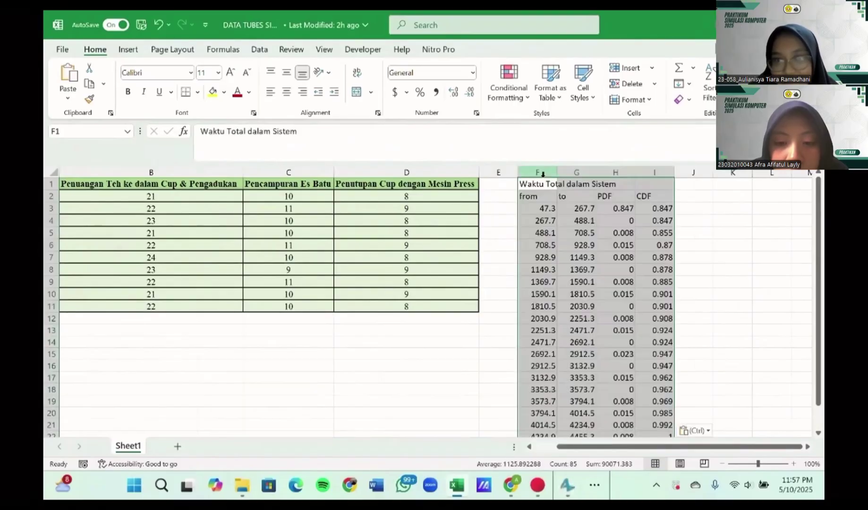
# - Review the pasted from, to, PDF and CDF rows of the histogram table down to the last interval
pyautogui.scroll(-15, 633, 294)
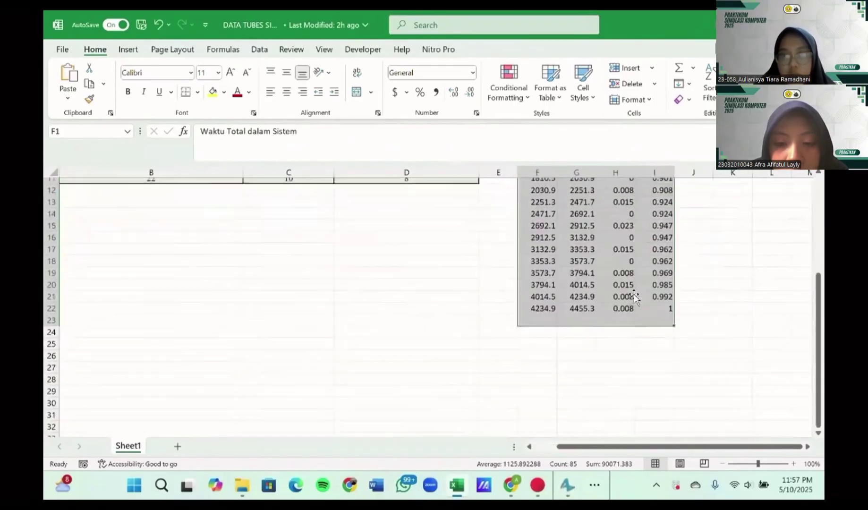
pyautogui.scroll(-7, 633, 294)
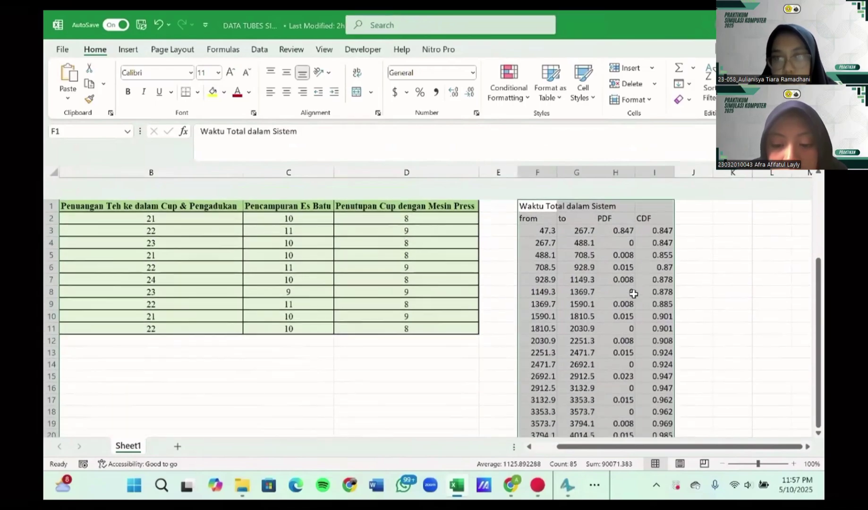
pyautogui.scroll(-3, 633, 294)
pyautogui.click(632, 293)
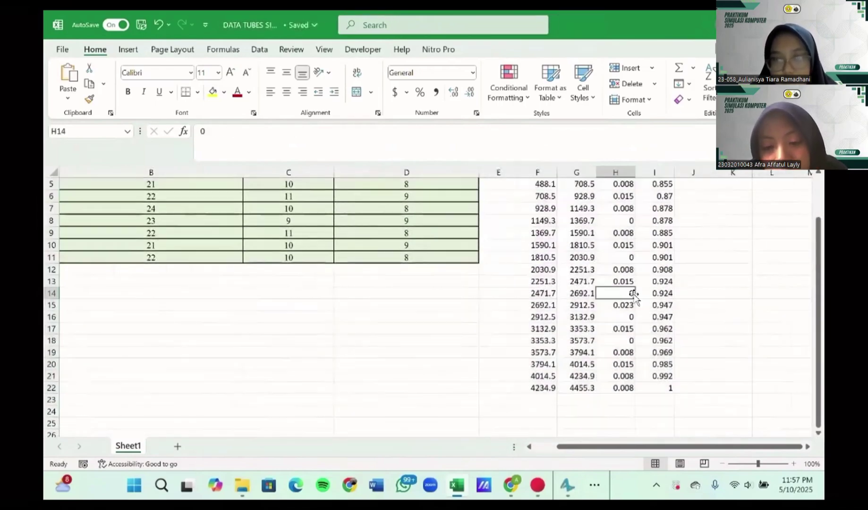
pyautogui.hscroll(1, 635, 298)
pyautogui.scroll(2, 636, 297)
pyautogui.hscroll(-1, 616, 261)
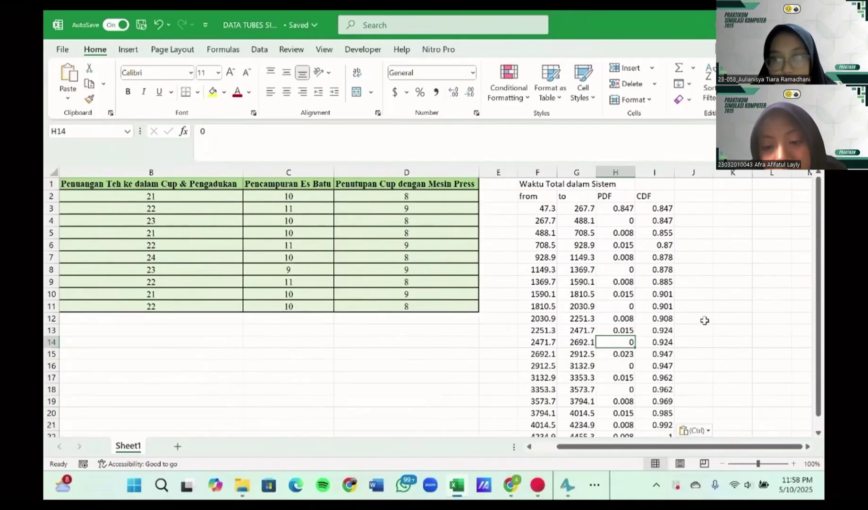
# - Switch back to AnyLogic and close the finished simulation window
pyautogui.click(568, 485)
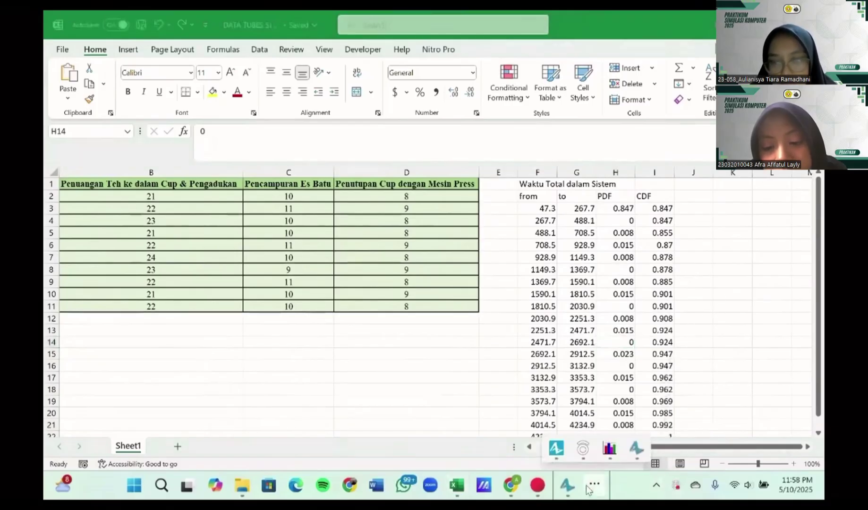
pyautogui.click(563, 449)
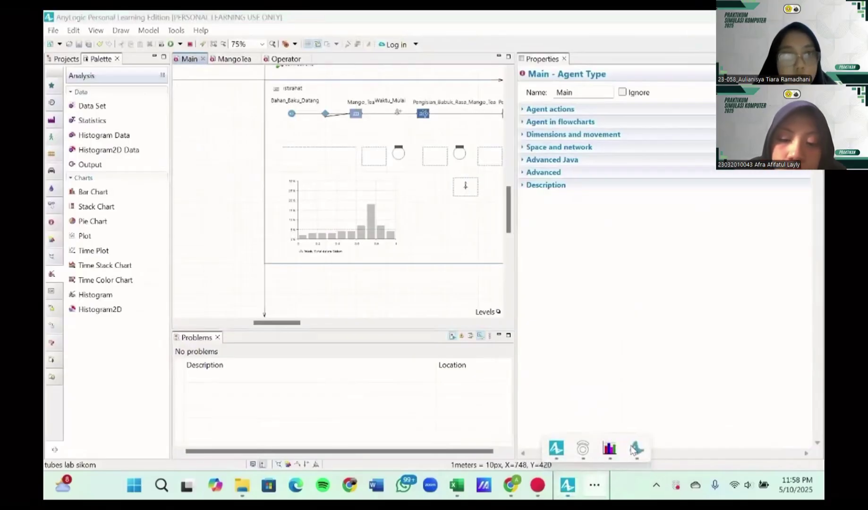
pyautogui.click(624, 450)
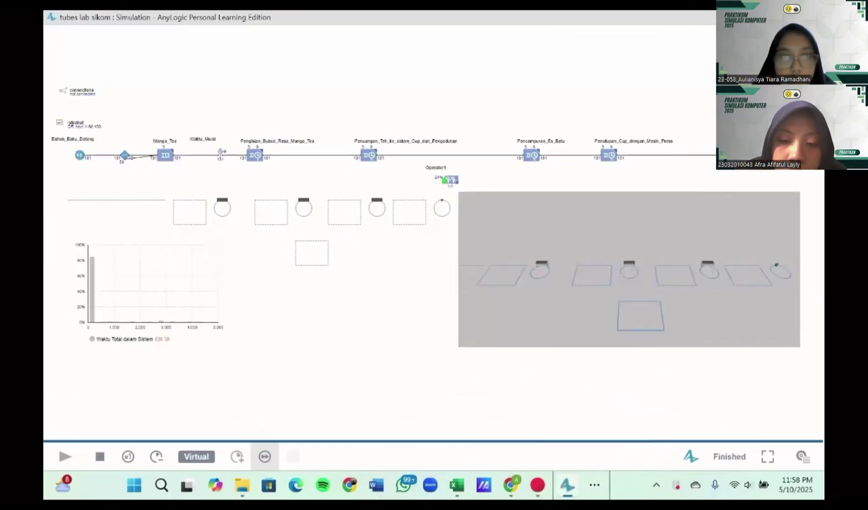
pyautogui.click(811, 17)
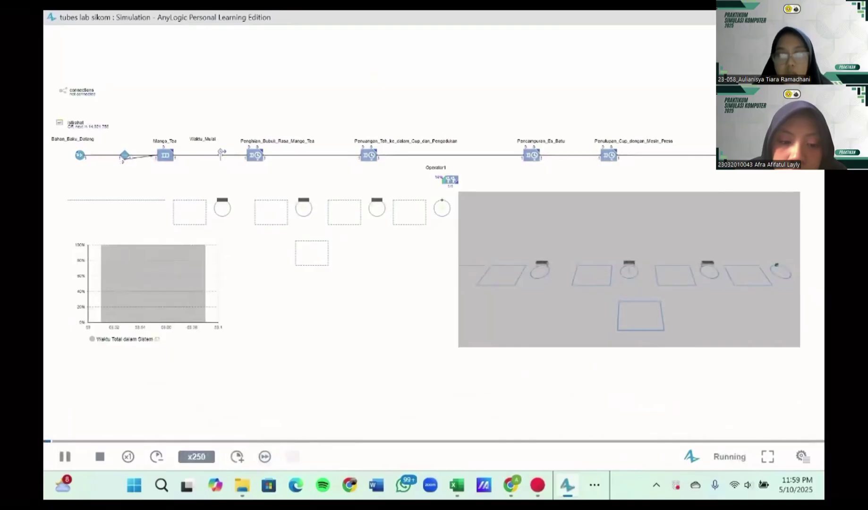
# - Inspect the Waktu_Total block in the running simulation and finish the run in virtual time
pyautogui.click(737, 154)
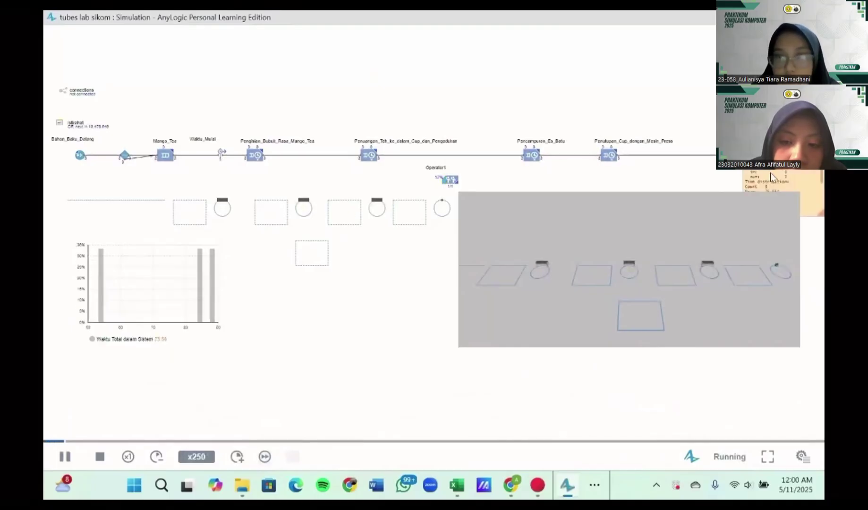
pyautogui.scroll(-5, 772, 178)
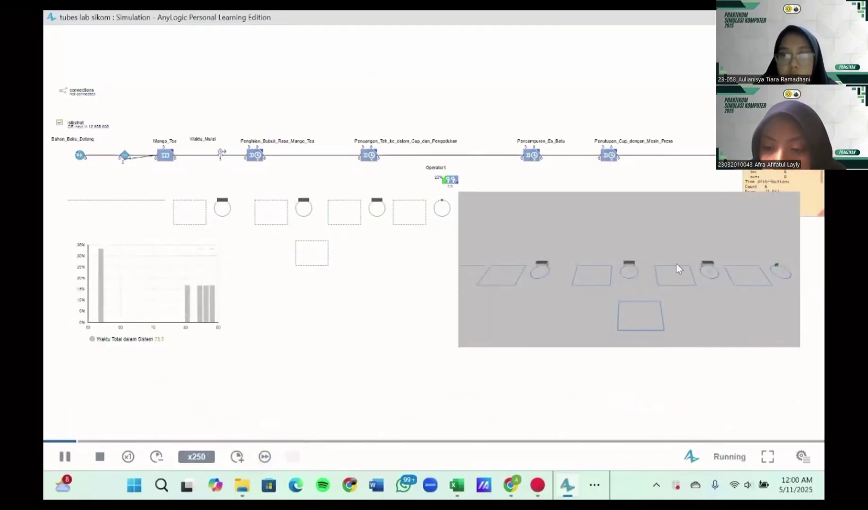
pyautogui.scroll(2, 677, 264)
pyautogui.click(237, 466)
pyautogui.click(265, 457)
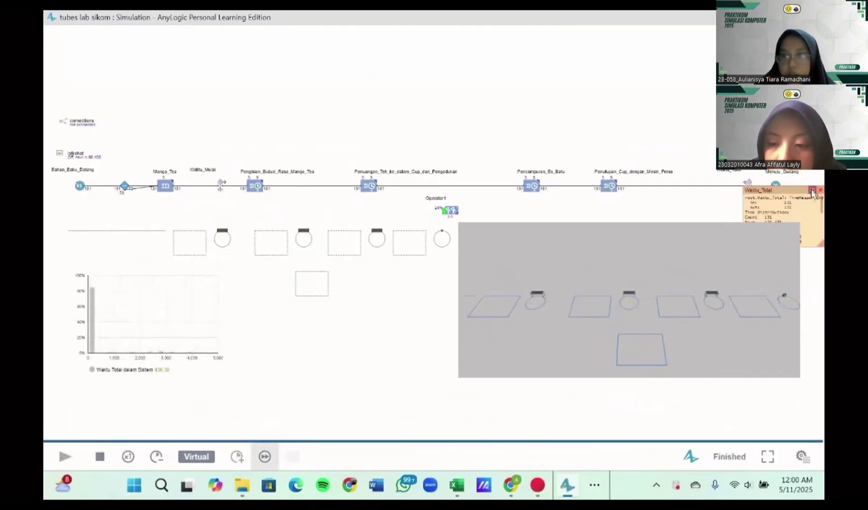
# - Copy the Waktu_Total TimeMeasureEnd statistics from the finished run and paste them into the Excel sheet at K1
pyautogui.click(456, 485)
pyautogui.hscroll(2, 660, 285)
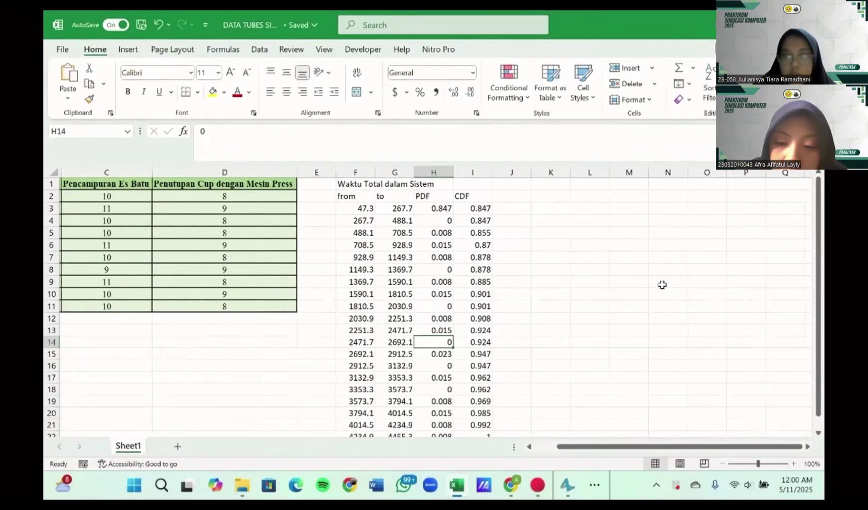
pyautogui.click(542, 187)
pyautogui.hotkey('ctrl', 'v')
# - Compare the pasted TimeMeasureEnd statistics and hit counts with the histogram table beside them
pyautogui.scroll(-4, 600, 304)
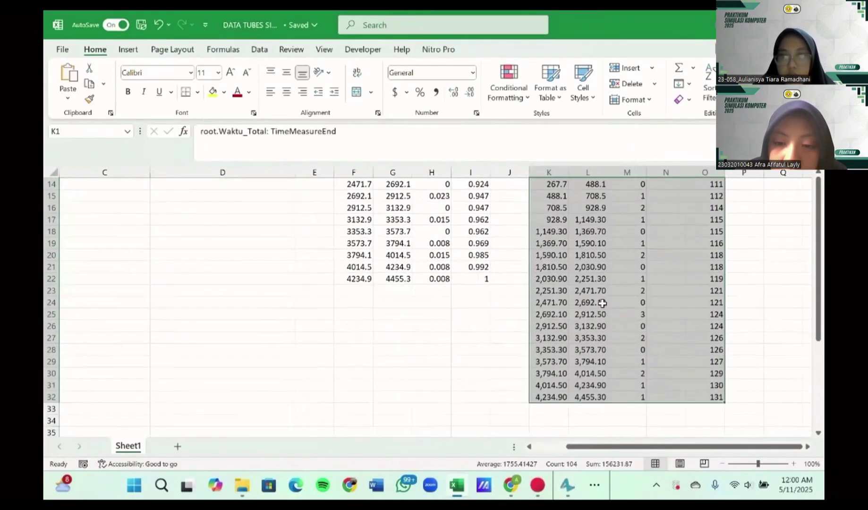
pyautogui.click(651, 299)
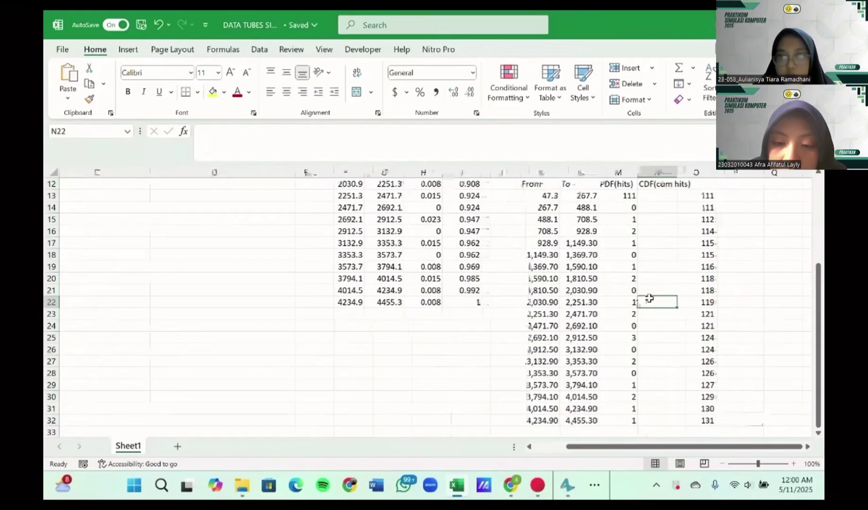
pyautogui.scroll(-1, 649, 298)
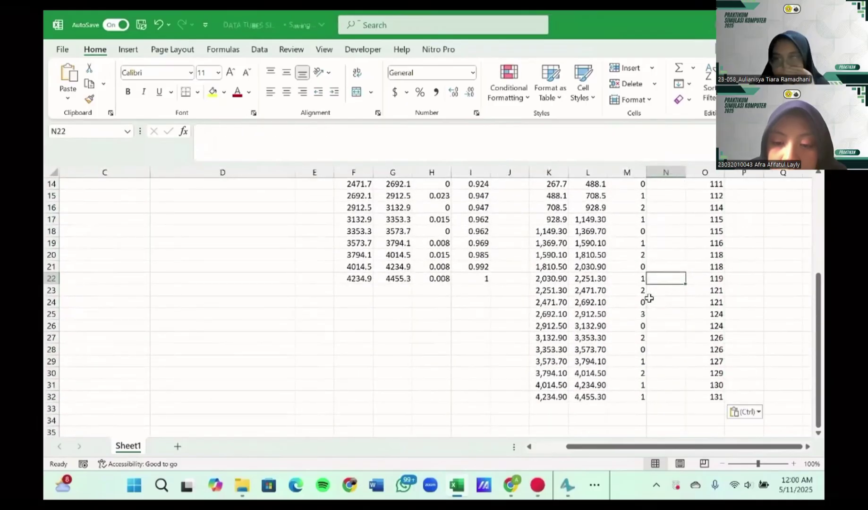
pyautogui.scroll(5, 649, 297)
pyautogui.hscroll(-2, 649, 297)
pyautogui.hscroll(2, 649, 297)
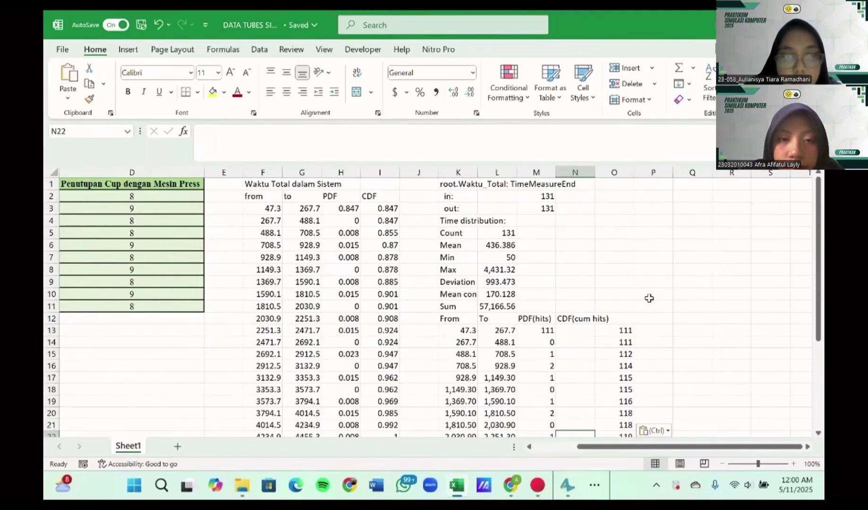
pyautogui.scroll(-2, 383, 200)
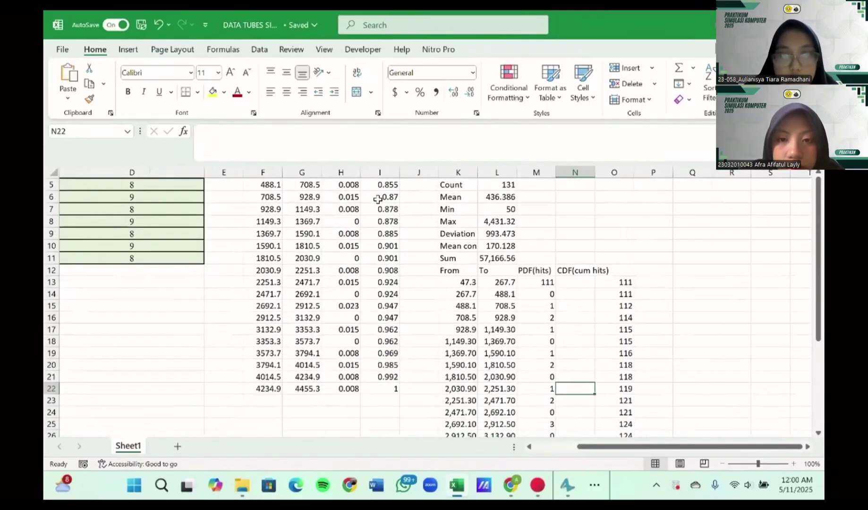
pyautogui.scroll(2, 378, 199)
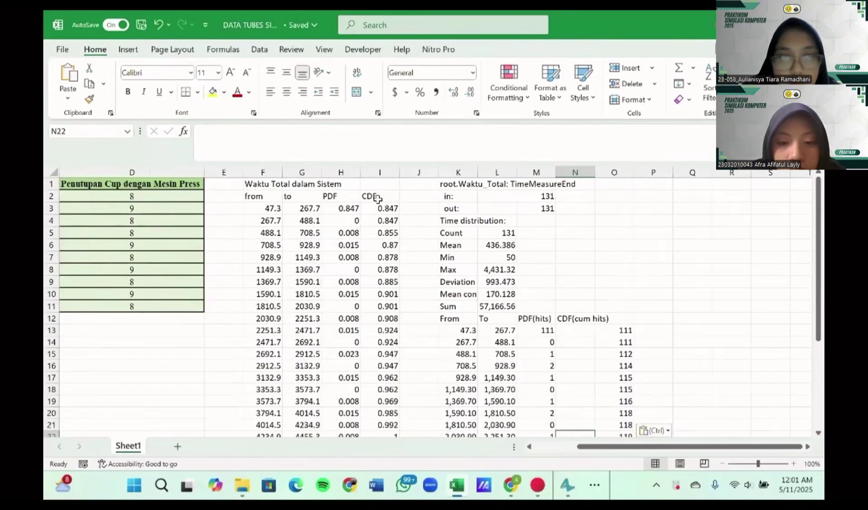
# - Clear the CDF column in I2:I22 and copy the PDF(hits) column from M12:M32 into its place
pyautogui.moveTo(379, 199); pyautogui.dragTo(379, 410)
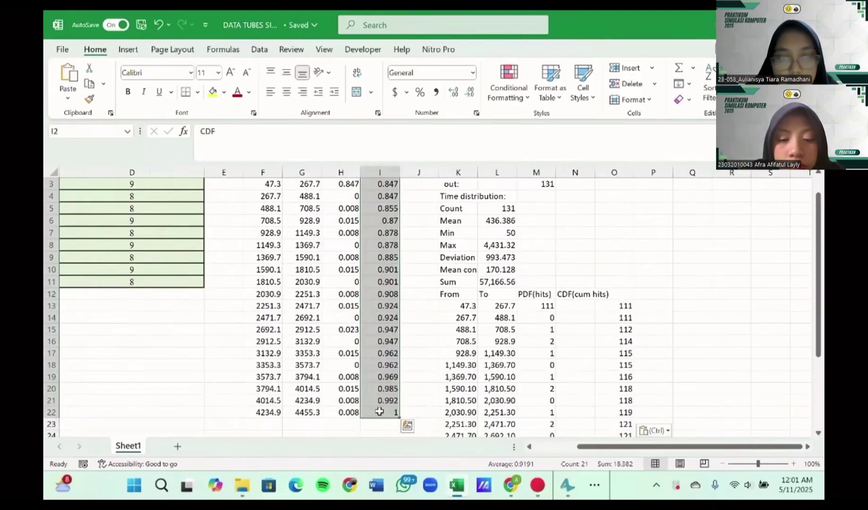
pyautogui.press('Delete')
pyautogui.moveTo(548, 319); pyautogui.dragTo(549, 418)
pyautogui.hotkey('ctrl', 'c')
pyautogui.scroll(4, 548, 418)
pyautogui.hscroll(-1, 548, 418)
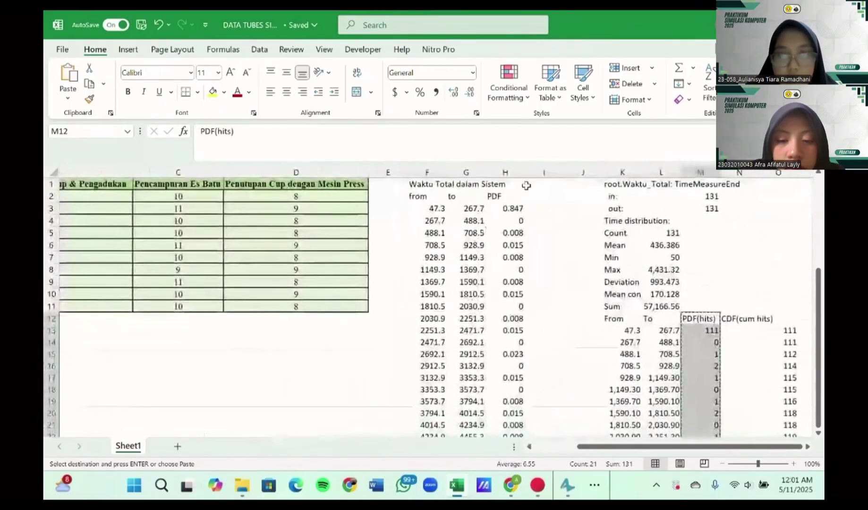
pyautogui.click(484, 196)
pyautogui.hotkey('ctrl', 'v')
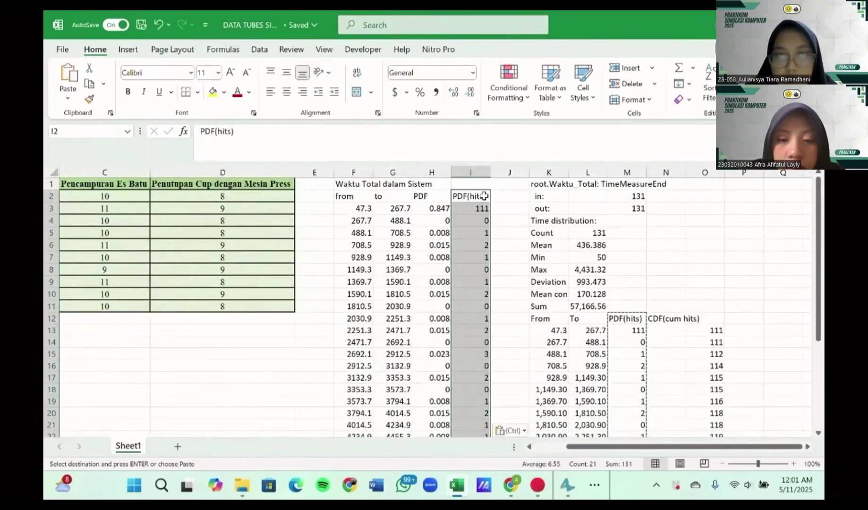
pyautogui.click(509, 224)
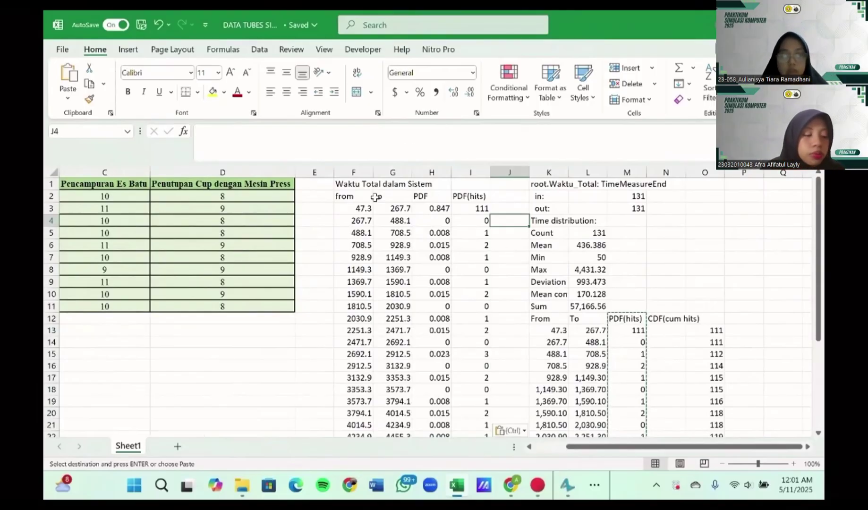
# - Try changing the decimal places of the from and to columns, and display cell G9 with no decimals
pyautogui.moveTo(354, 195); pyautogui.dragTo(387, 412)
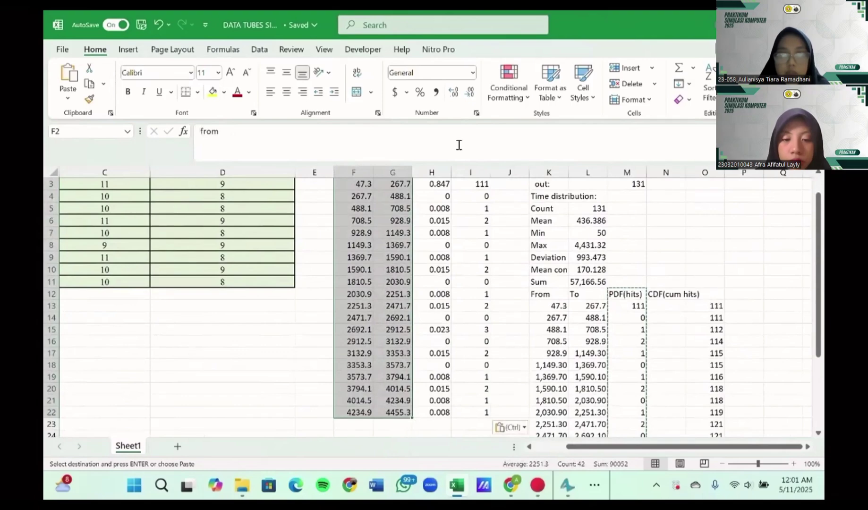
pyautogui.click(454, 94)
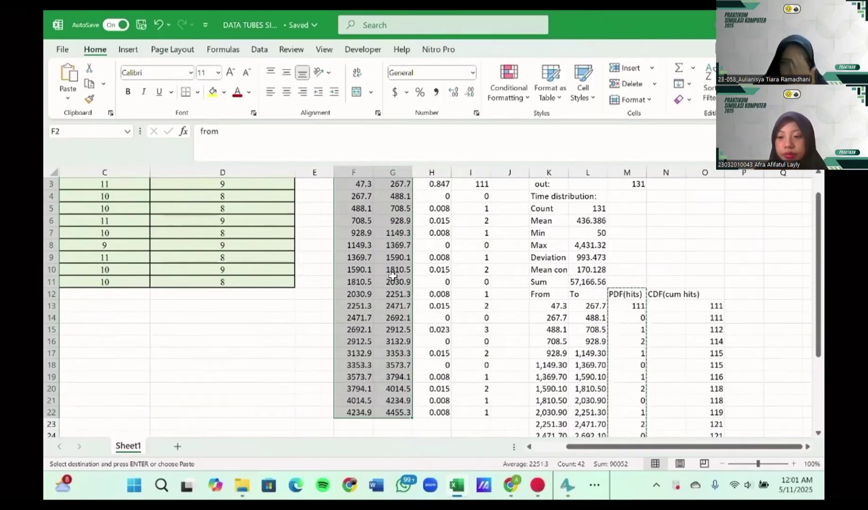
pyautogui.click(437, 257)
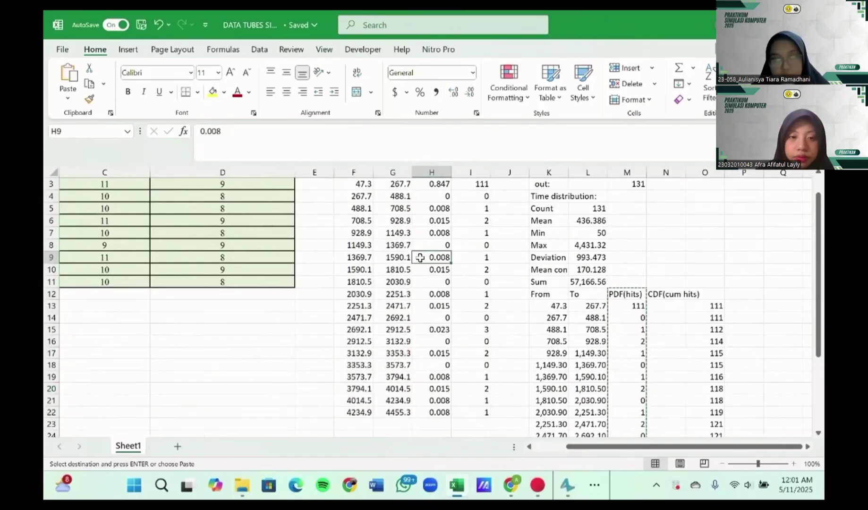
pyautogui.click(405, 257)
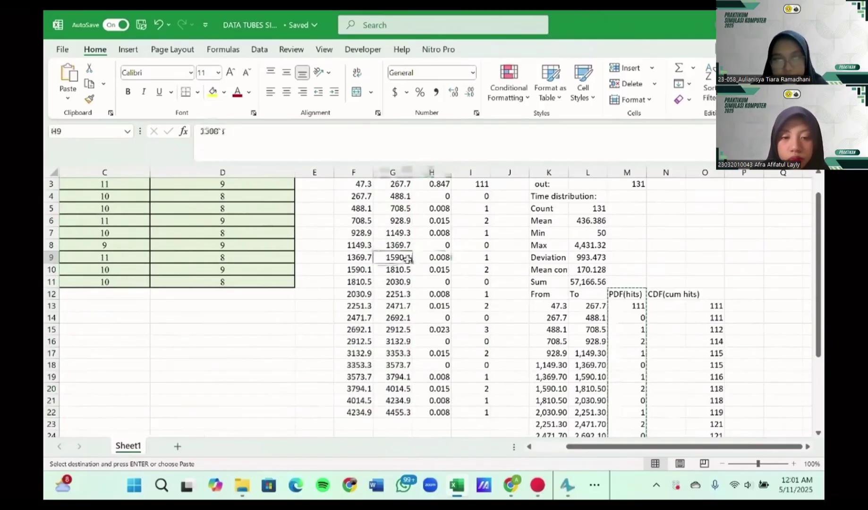
pyautogui.click(453, 93)
pyautogui.click(470, 93)
pyautogui.click(470, 93)
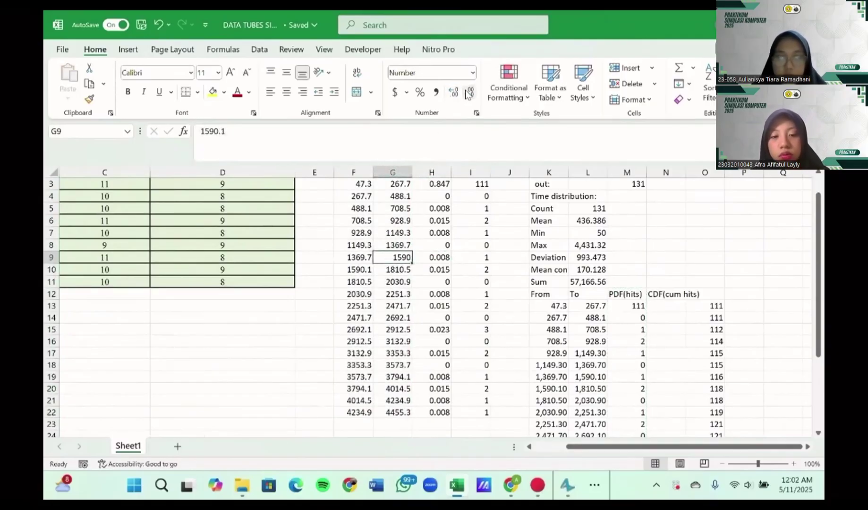
# - Display the from and to values in F3:G22 with no decimals
pyautogui.scroll(2, 398, 218)
pyautogui.moveTo(359, 208); pyautogui.dragTo(399, 413)
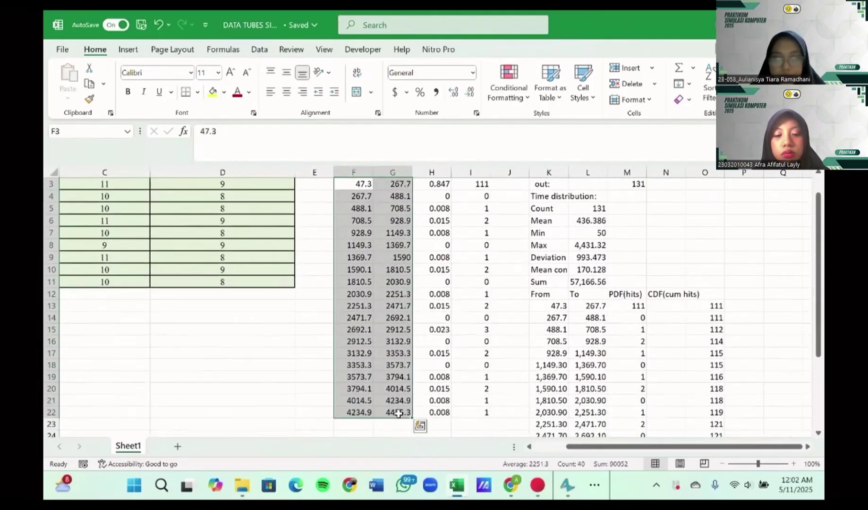
pyautogui.click(470, 93)
pyautogui.click(405, 308)
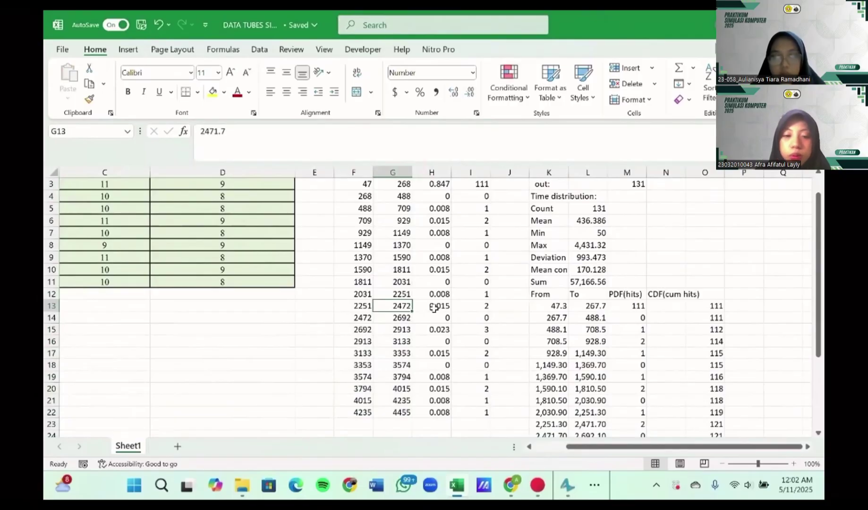
# - Format the PDF column values in H3:H22 as percentages
pyautogui.scroll(1, 434, 182)
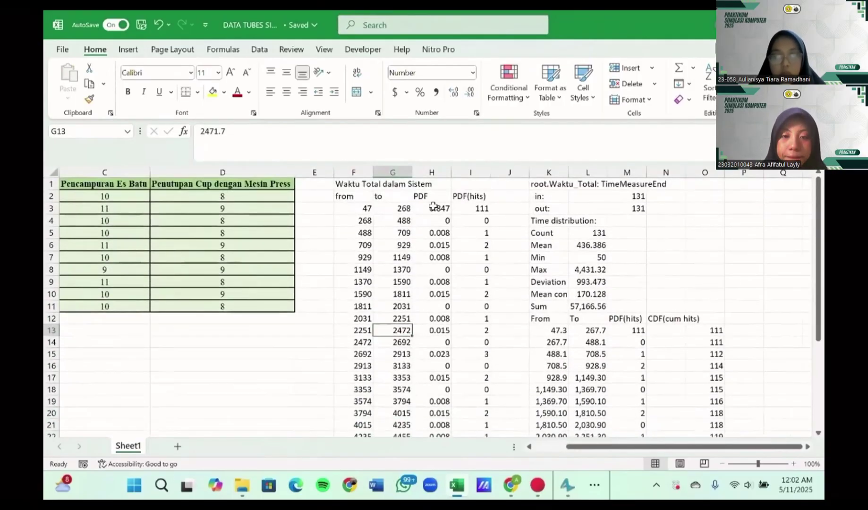
pyautogui.moveTo(434, 209); pyautogui.dragTo(444, 413)
pyautogui.click(420, 92)
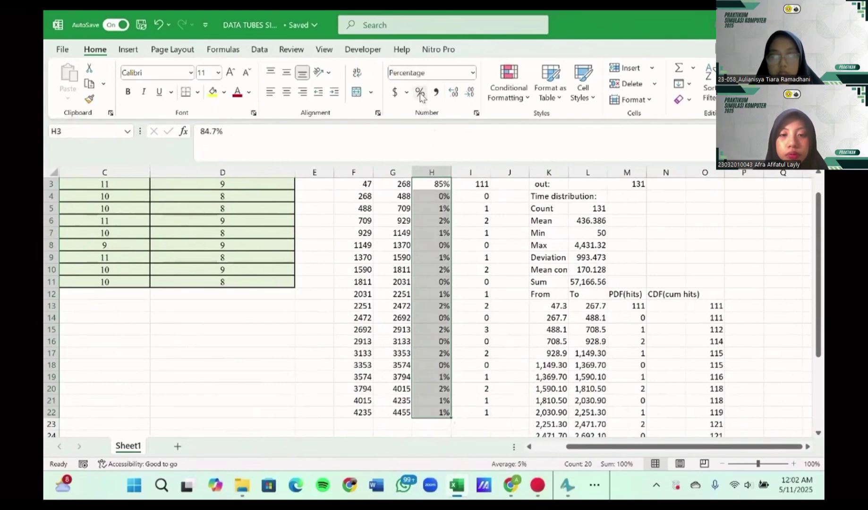
pyautogui.click(475, 236)
pyautogui.scroll(1, 474, 236)
pyautogui.scroll(-1, 475, 239)
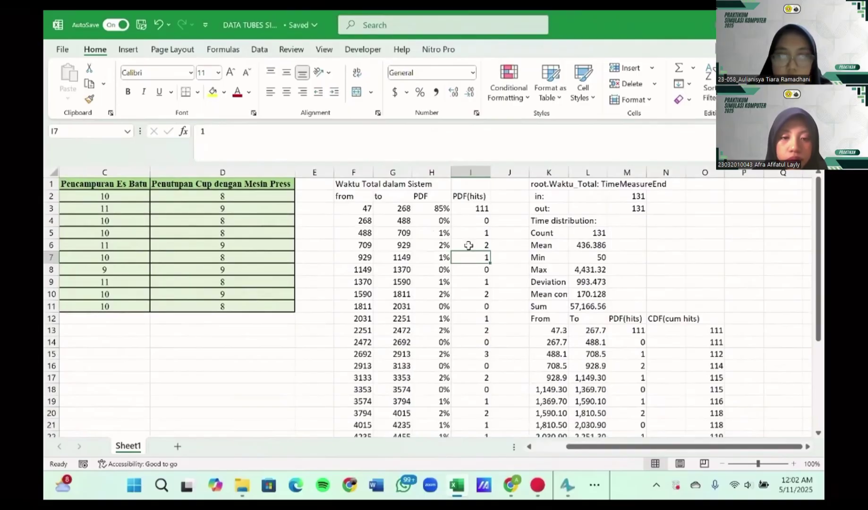
# - Total the PDF(hits) column in cell I23 with a SUM formula over I3:I22
pyautogui.scroll(-2, 428, 272)
pyautogui.scroll(1, 428, 272)
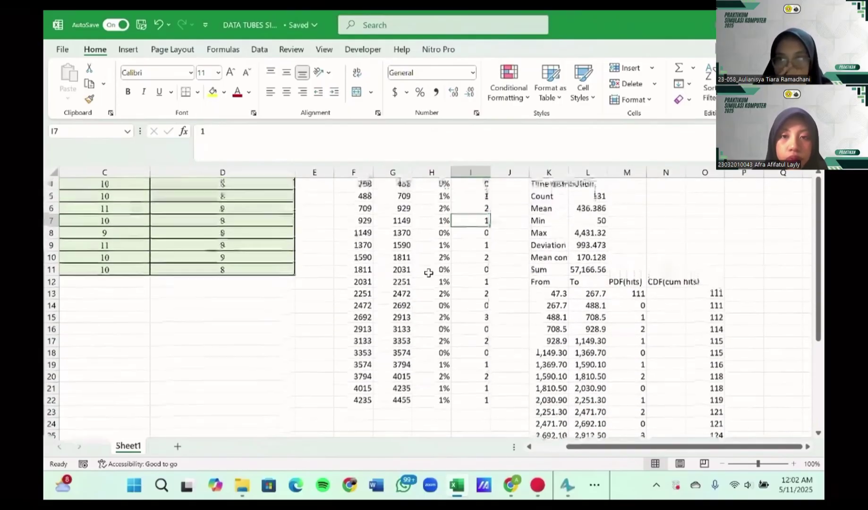
pyautogui.scroll(1, 428, 273)
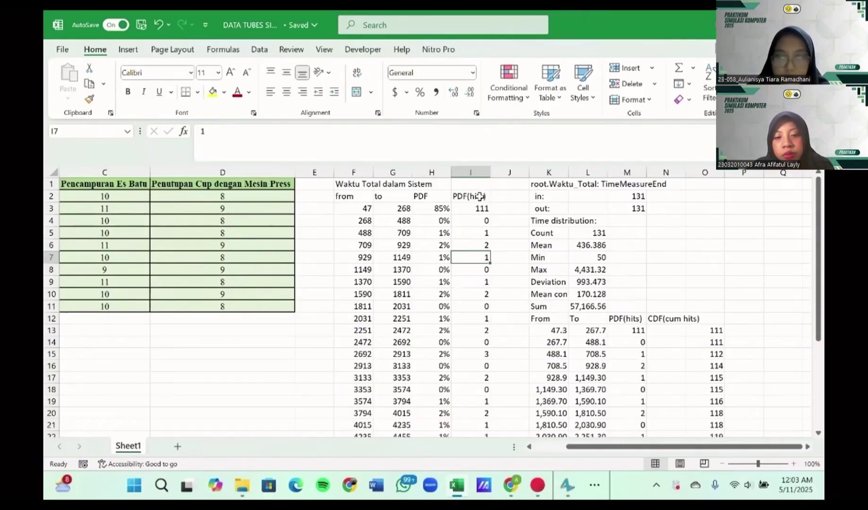
pyautogui.moveTo(479, 208); pyautogui.dragTo(475, 414)
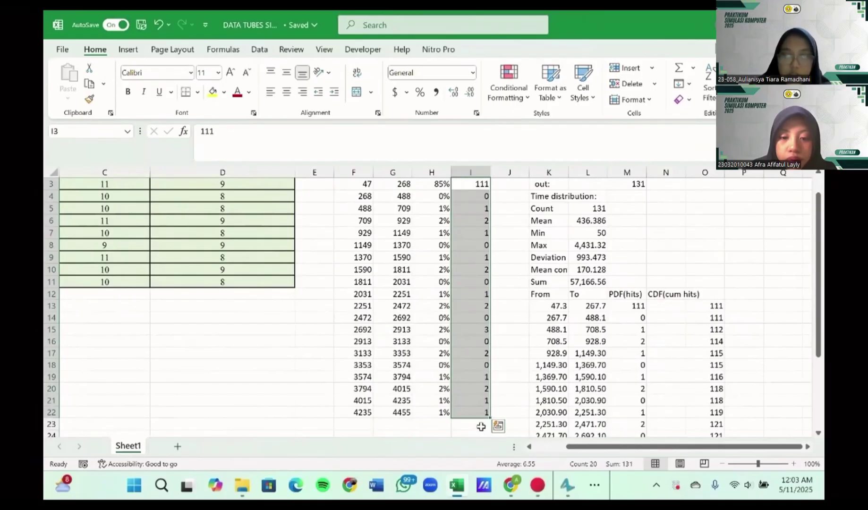
pyautogui.click(481, 426)
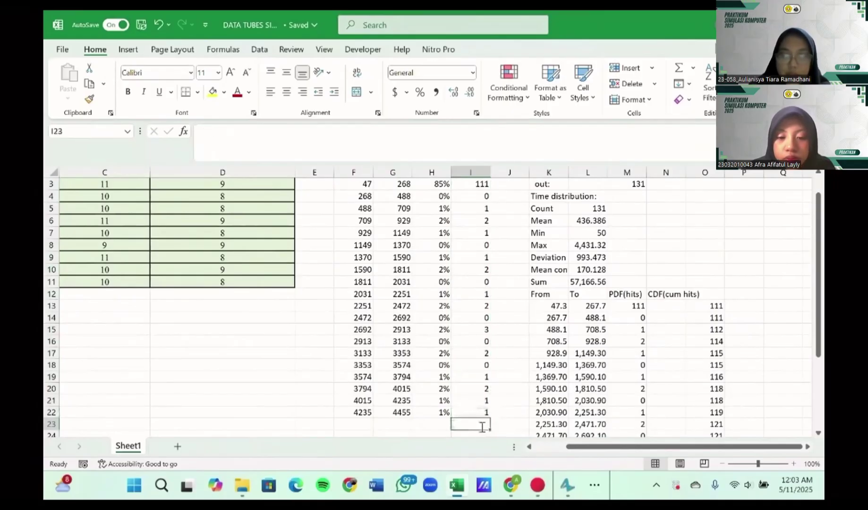
pyautogui.write('=SUM(')
pyautogui.scroll(1, 489, 303)
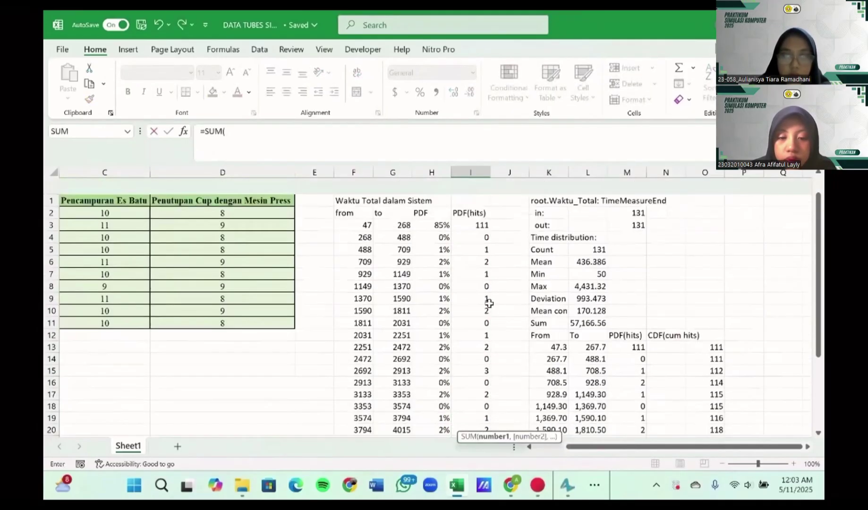
pyautogui.click(476, 223)
pyautogui.scroll(-3, 469, 321)
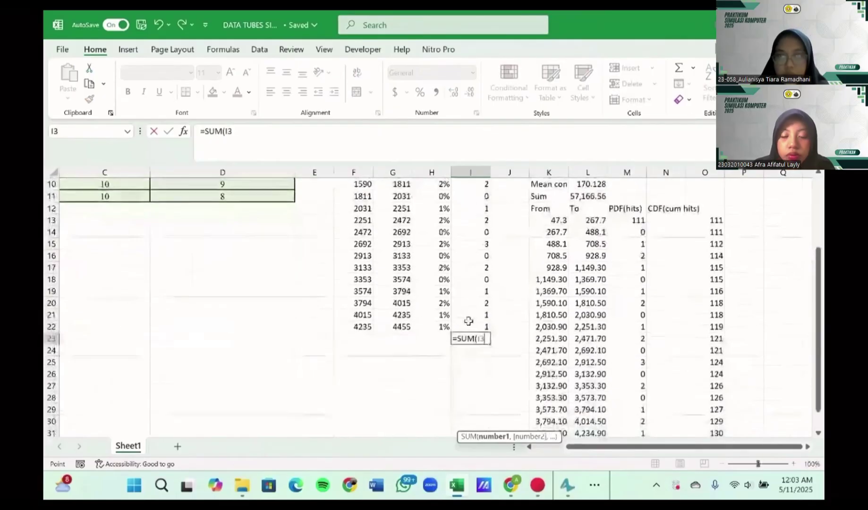
pyautogui.keyDown('shift'); pyautogui.click(476, 324); pyautogui.keyUp('shift')
pyautogui.write(')')
pyautogui.press('Return')
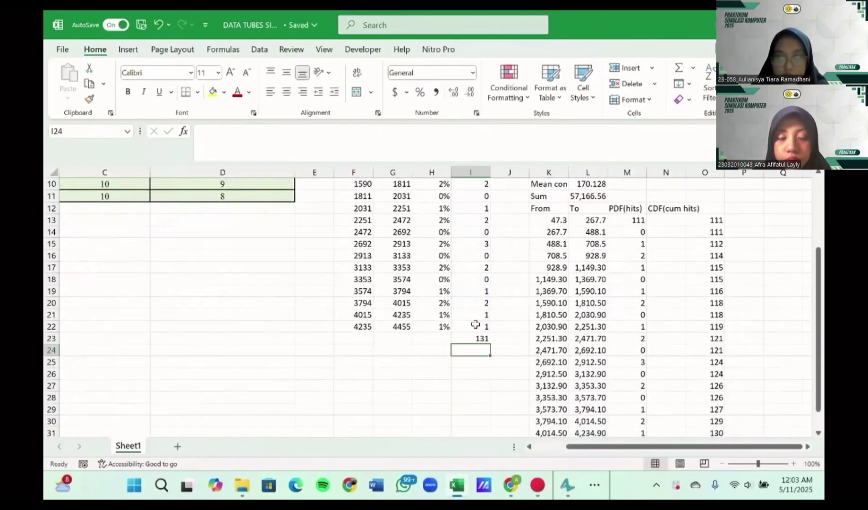
pyautogui.scroll(3, 487, 289)
pyautogui.click(487, 291)
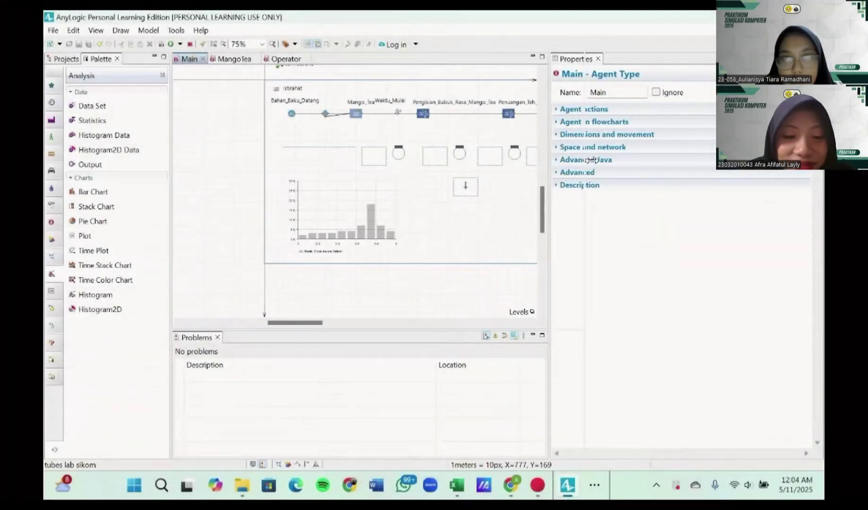
# - In AnyLogic, widen the Main canvas by narrowing the Properties view, and look along the process flow
pyautogui.moveTo(590, 160); pyautogui.dragTo(614, 161)
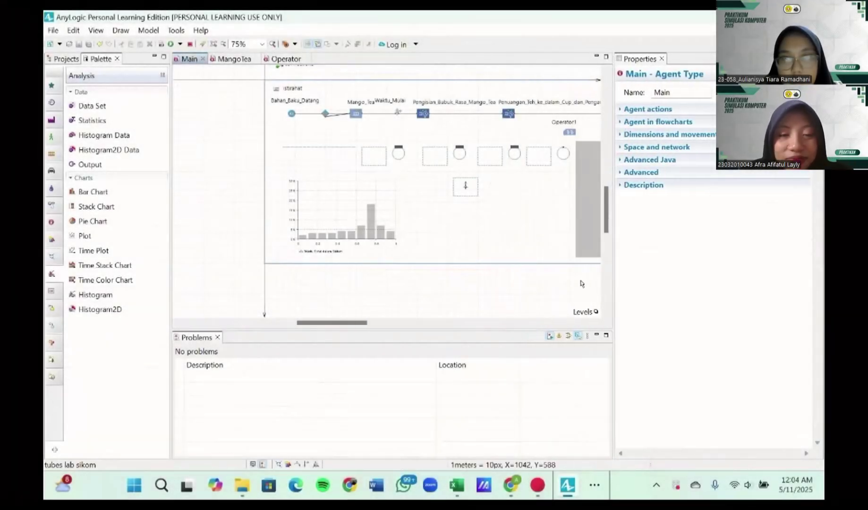
pyautogui.hscroll(8, 476, 255)
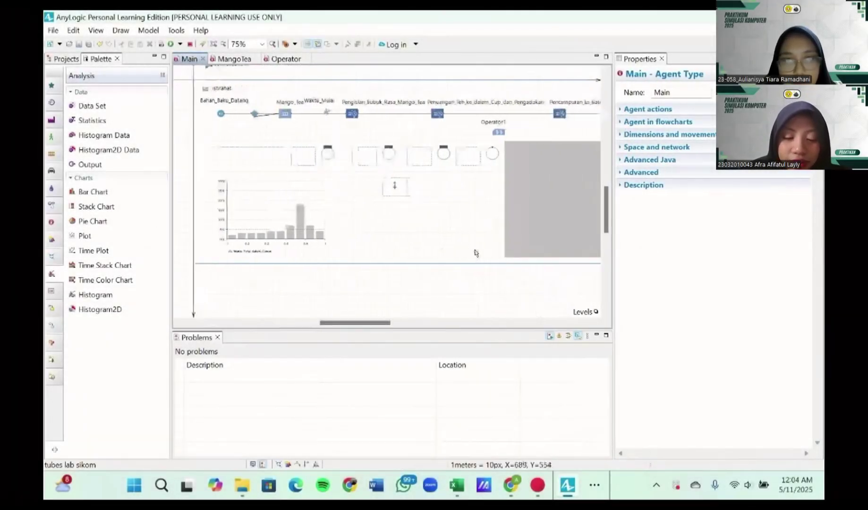
pyautogui.hscroll(-8, 475, 253)
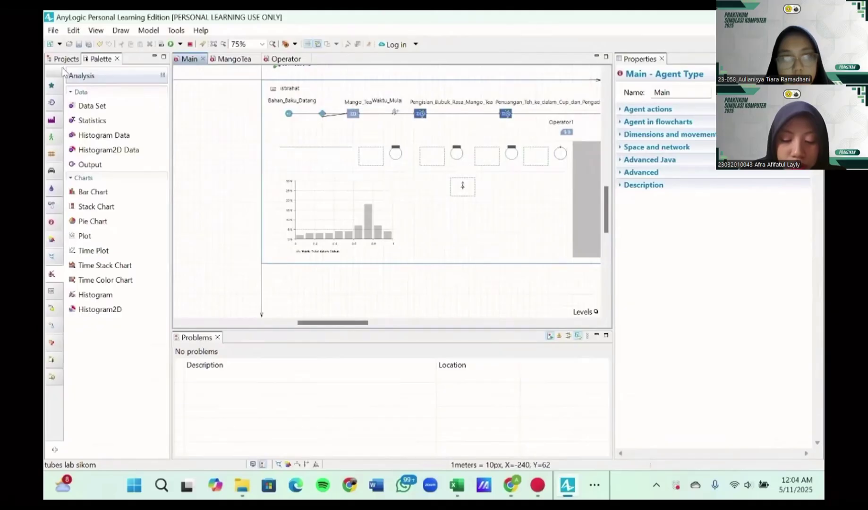
# - View the finished tubes lab sikom simulation run and return to the model editor
pyautogui.click(595, 491)
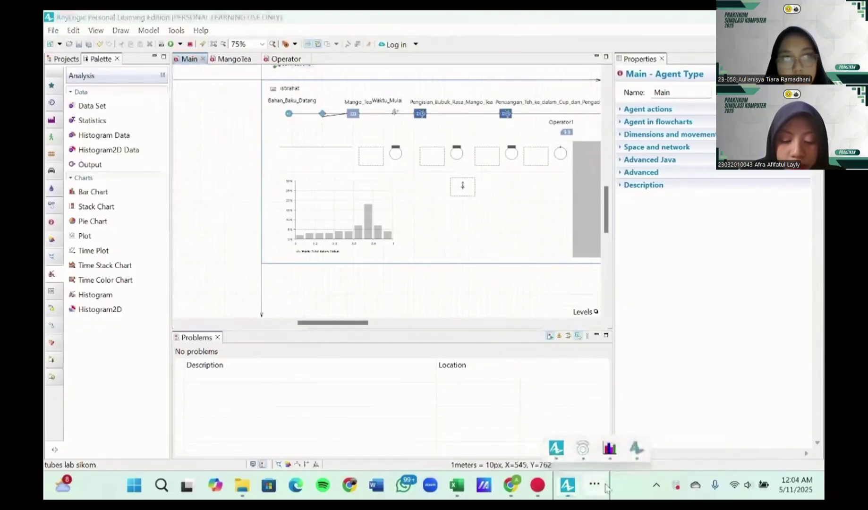
pyautogui.moveTo(637, 450)
pyautogui.click(629, 401)
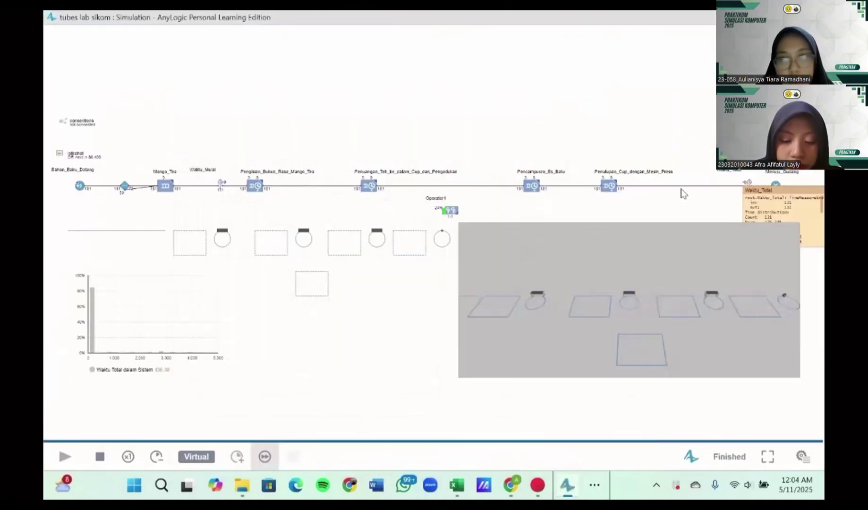
pyautogui.click(755, 17)
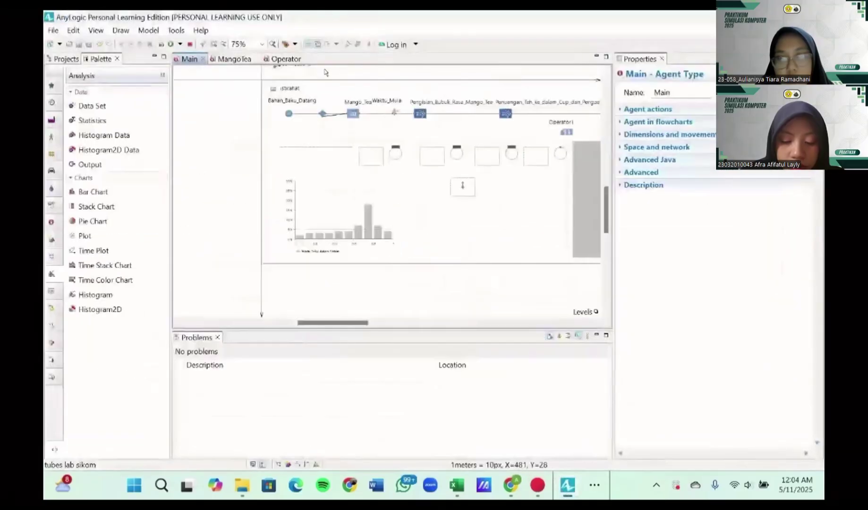
# - Save the model under the name tubes lab sikom in the Models folder, over the existing file
pyautogui.click(57, 28)
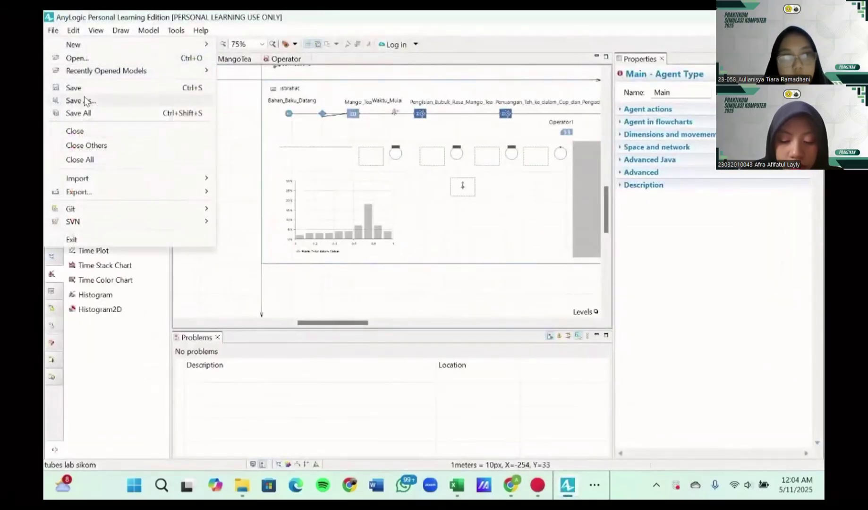
pyautogui.click(81, 100)
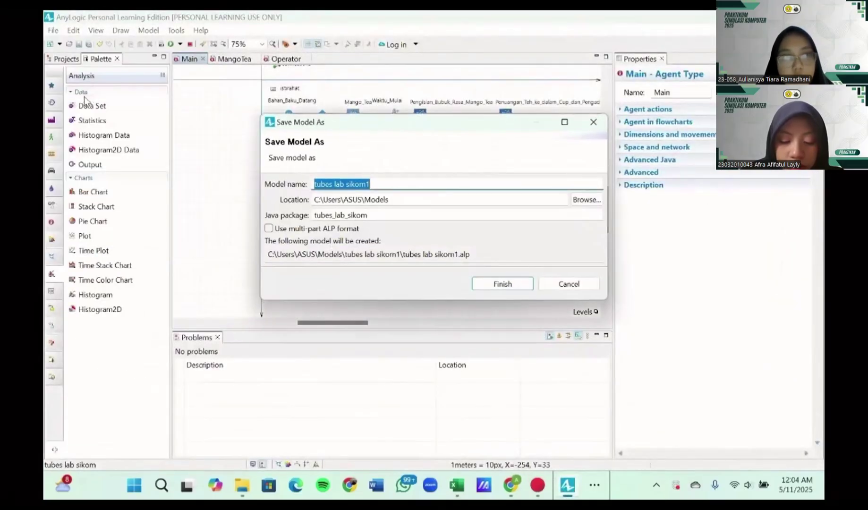
pyautogui.click(397, 189)
pyautogui.press('BackSpace')
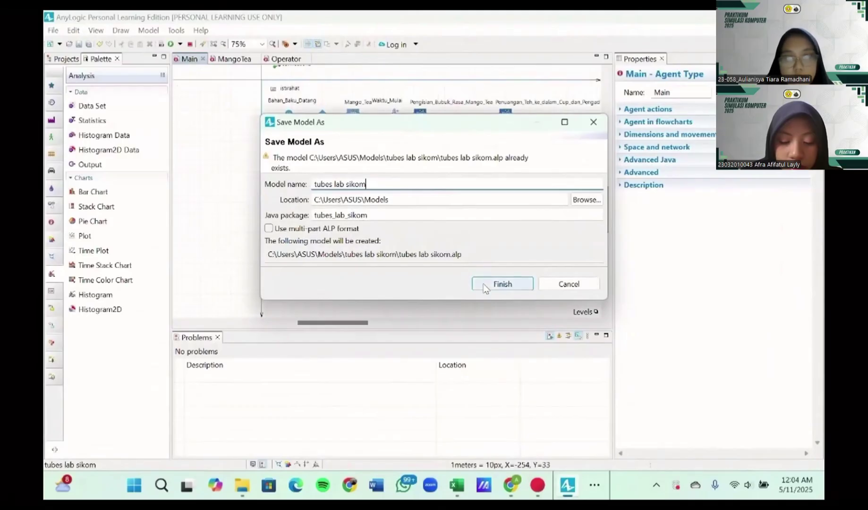
pyautogui.click(485, 286)
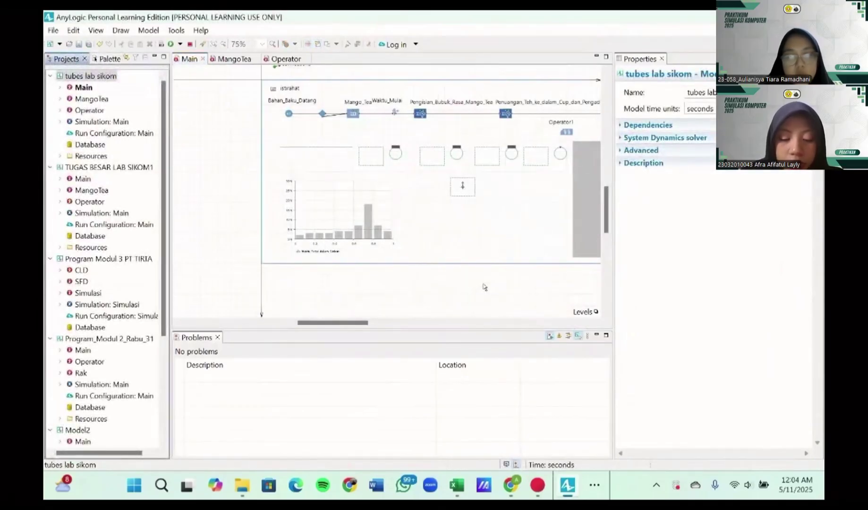
# - Switch to the EasyFit project with the Goodness of Fit summary
pyautogui.click(594, 485)
pyautogui.moveTo(611, 448)
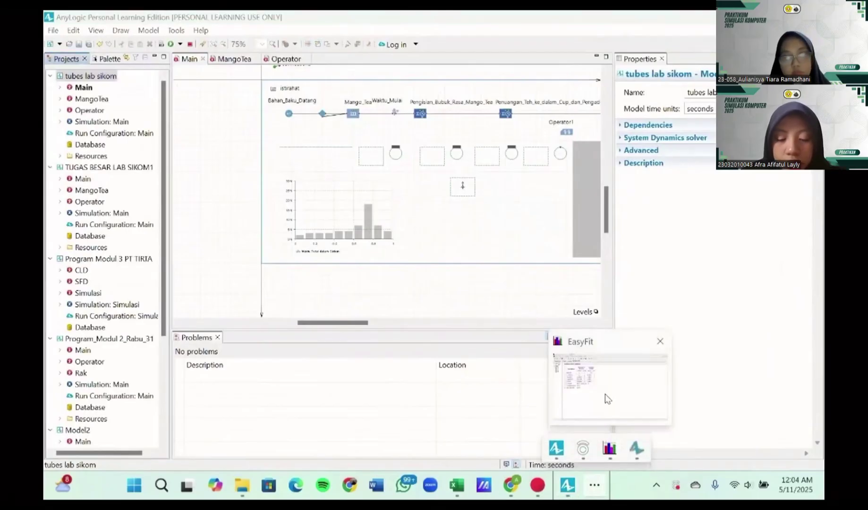
pyautogui.click(608, 400)
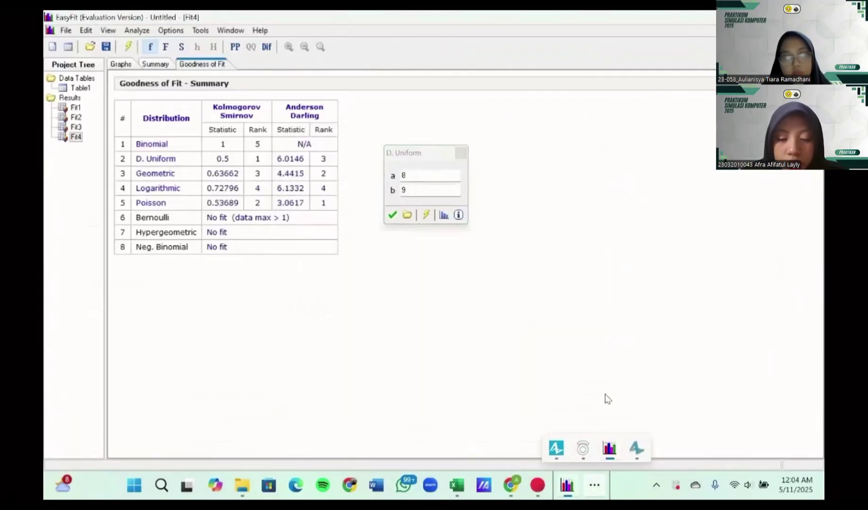
pyautogui.click(64, 29)
pyautogui.click(98, 100)
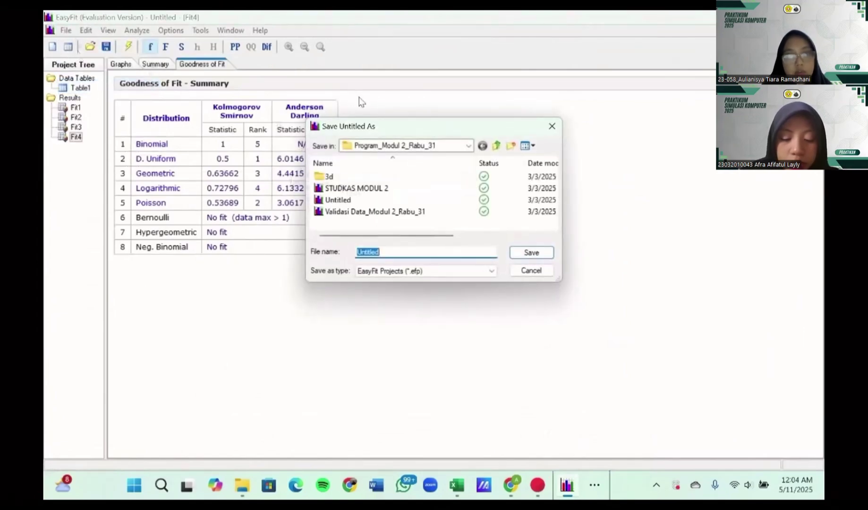
pyautogui.click(552, 126)
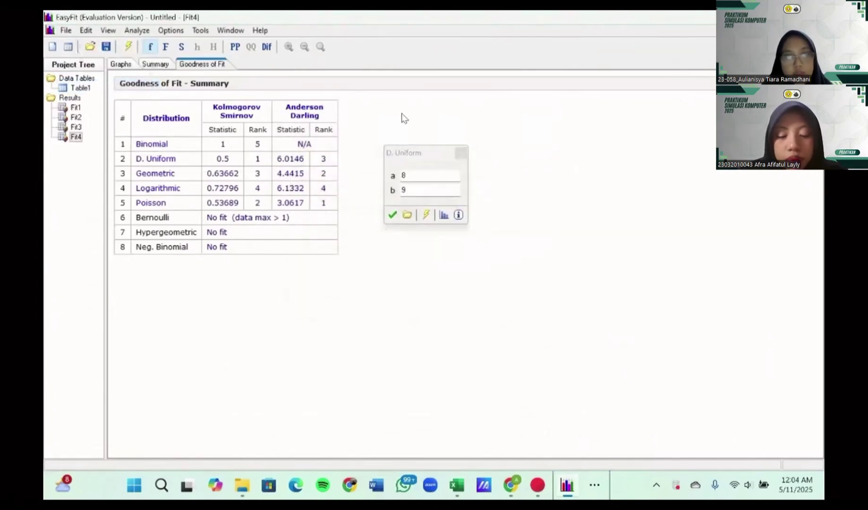
# - Save the EasyFit project as Validasi Data_Tubes Lab Sikom in the Program_Modul 2_Rabu_31 folder
pyautogui.click(65, 31)
pyautogui.click(80, 98)
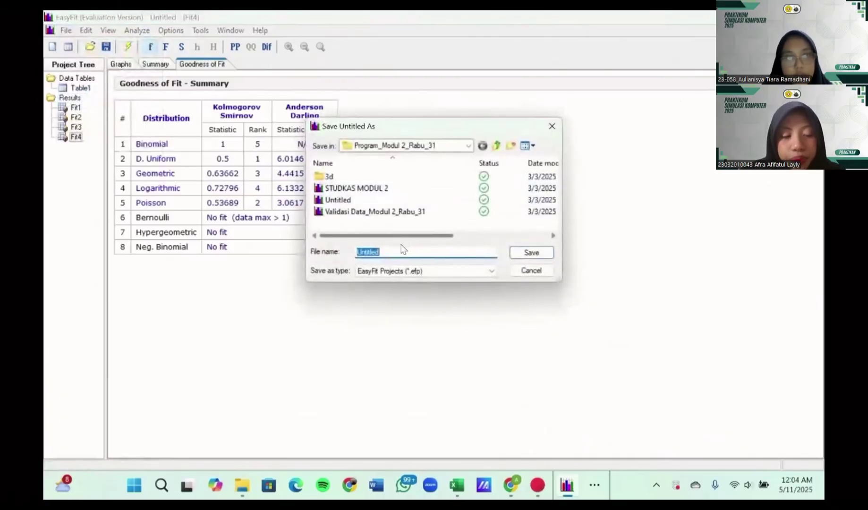
pyautogui.write('Validasi Data')
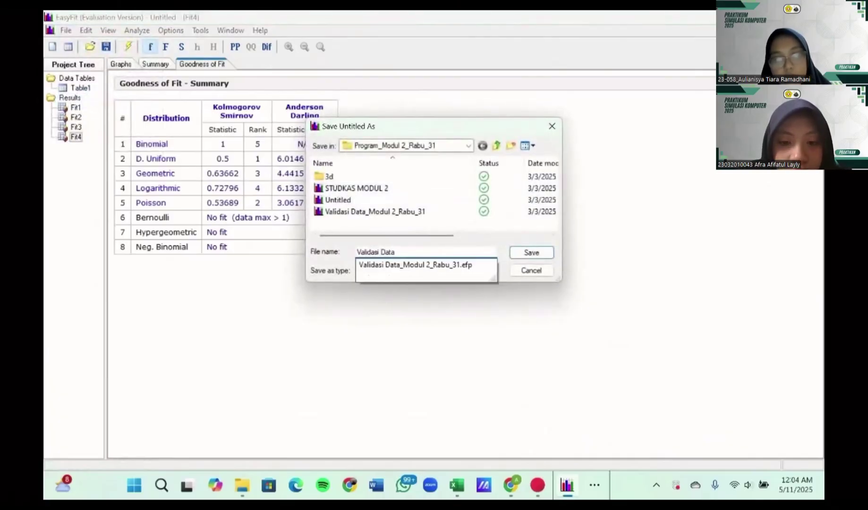
pyautogui.write('_Tubes Lab Si')
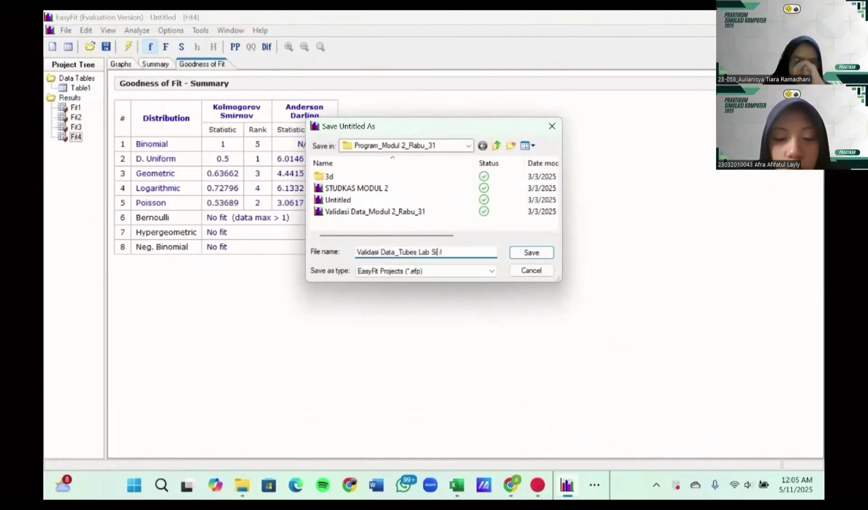
pyautogui.write('kom')
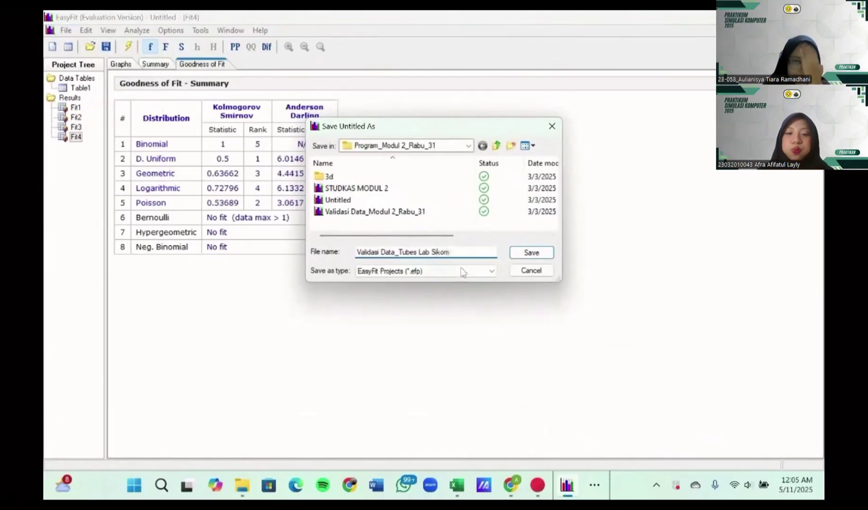
pyautogui.click(525, 253)
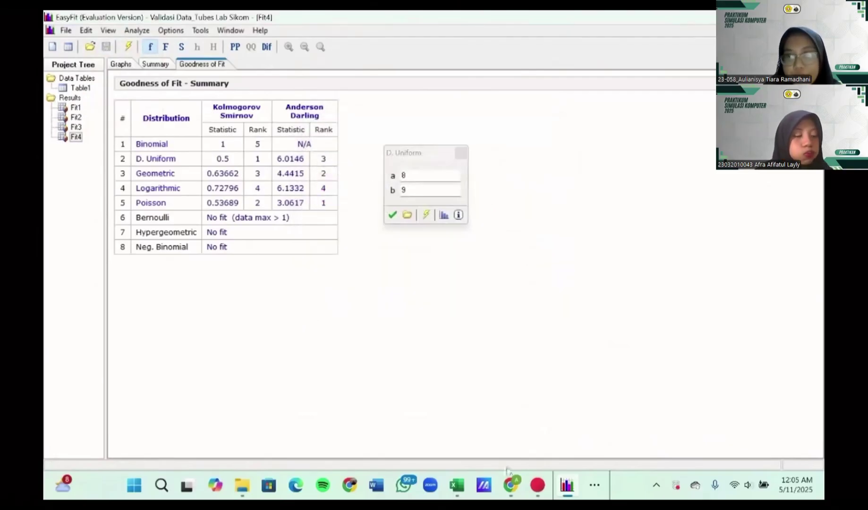
pyautogui.moveTo(581, 489)
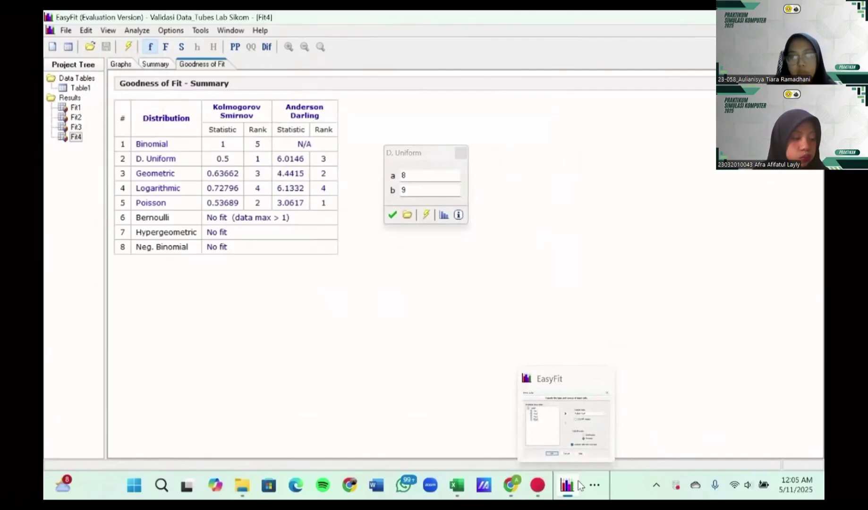
pyautogui.click(595, 485)
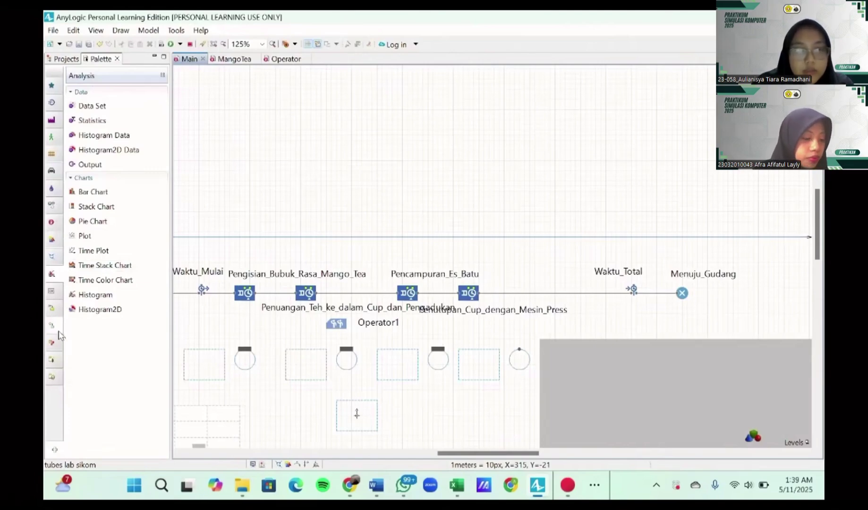
pyautogui.moveTo(53, 351)
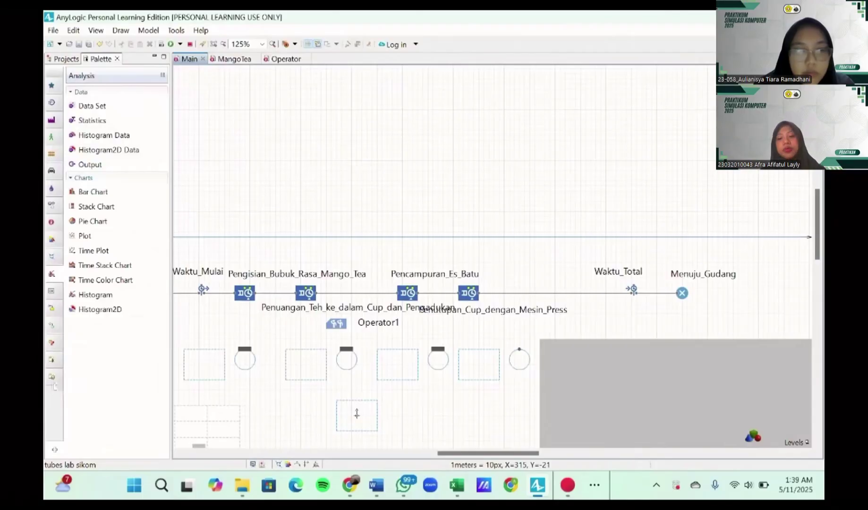
# - Add a resource pool named Operator2 beside Operator1 and place its label beside the block
pyautogui.moveTo(54, 387)
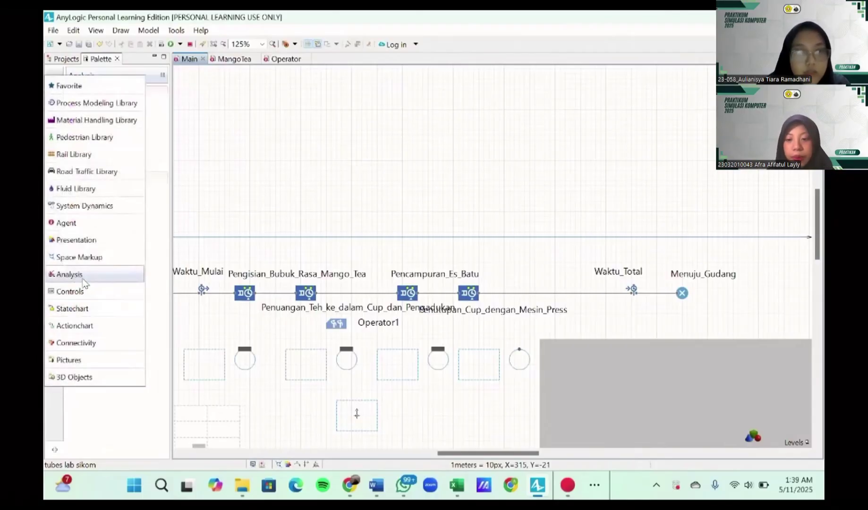
pyautogui.click(99, 103)
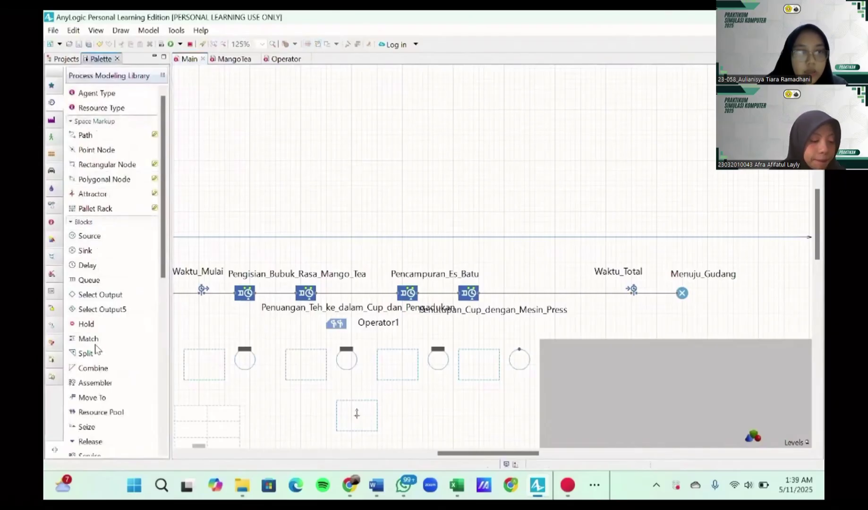
pyautogui.scroll(-6, 103, 294)
pyautogui.moveTo(113, 160); pyautogui.dragTo(435, 330)
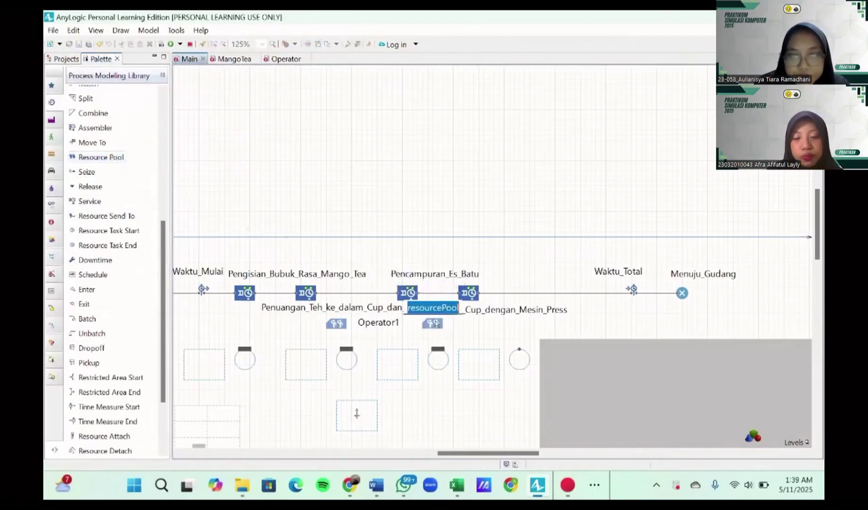
pyautogui.write('Operator')
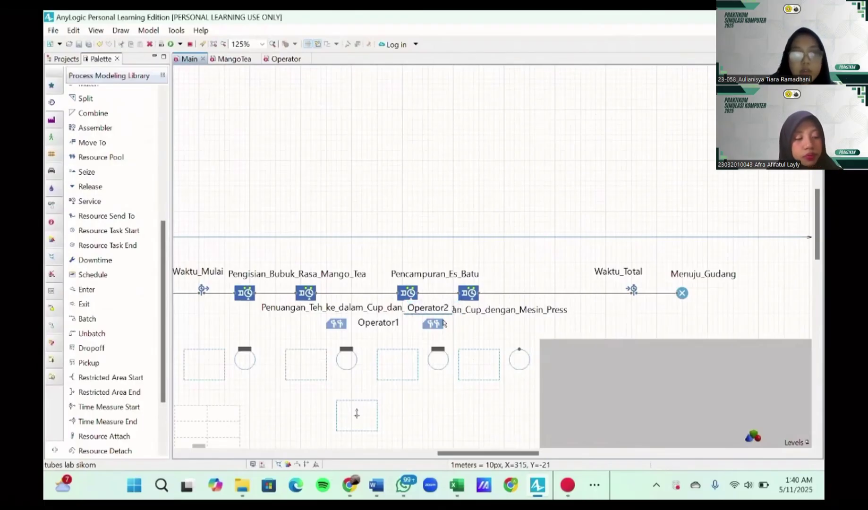
pyautogui.write('2')
pyautogui.press('Return')
pyautogui.moveTo(442, 309); pyautogui.dragTo(497, 328)
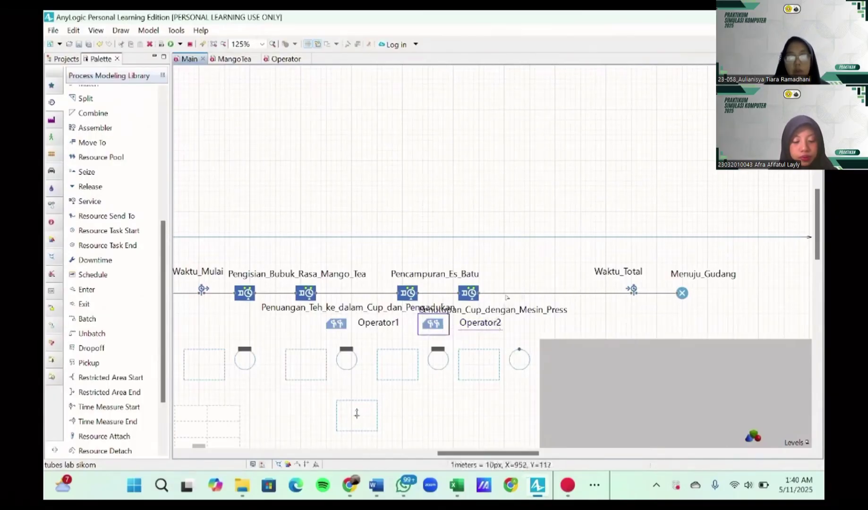
# - Move the Penutupan_Cup_dengan_Mesin_Press block farther along the flow so its label clears the neighbouring block's label
pyautogui.click(493, 316)
pyautogui.moveTo(470, 295); pyautogui.dragTo(511, 298)
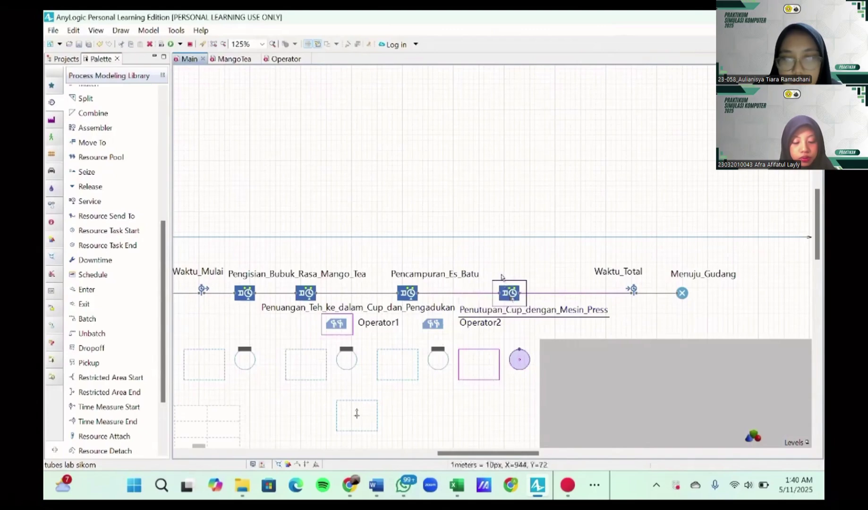
pyautogui.click(501, 278)
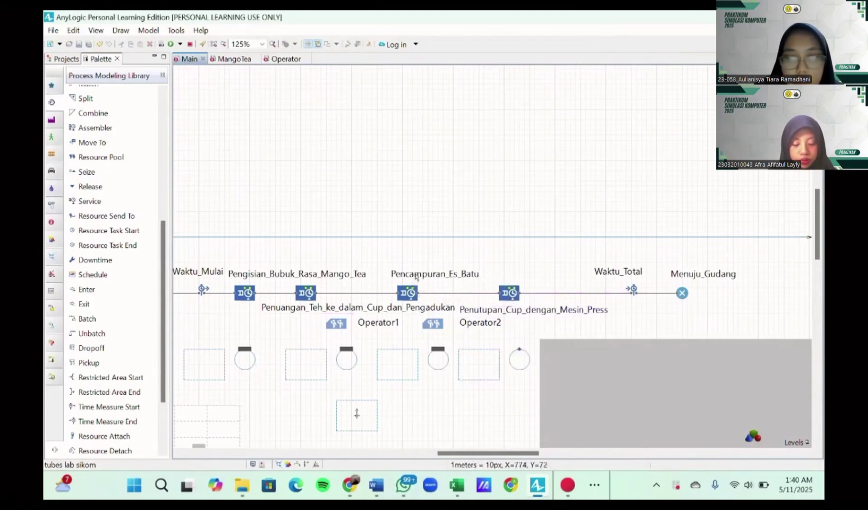
# - Add a second rectangular node directly beside the existing operator node, below the process area nodes
pyautogui.hscroll(-2, 434, 336)
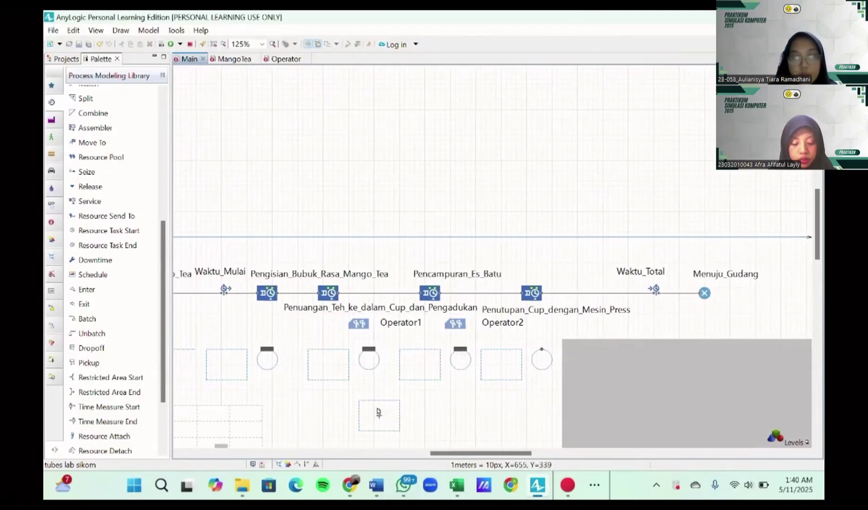
pyautogui.click(381, 403)
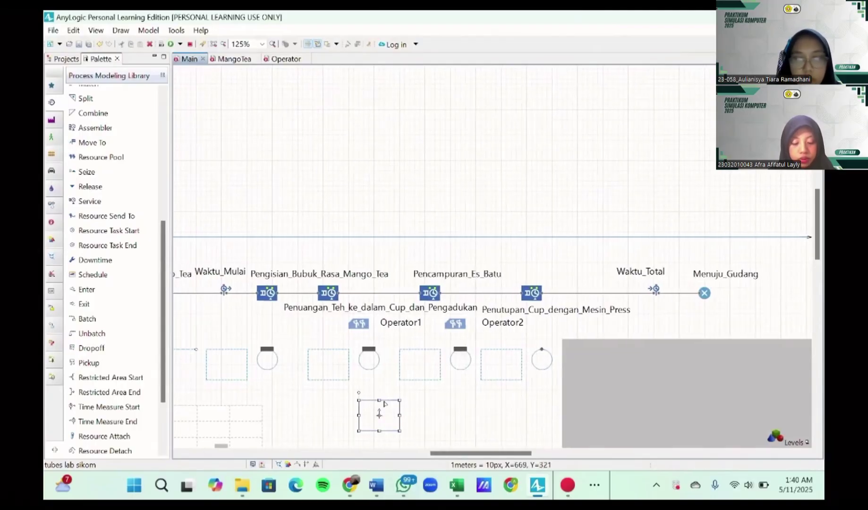
pyautogui.click(440, 410)
pyautogui.scroll(-4, 444, 412)
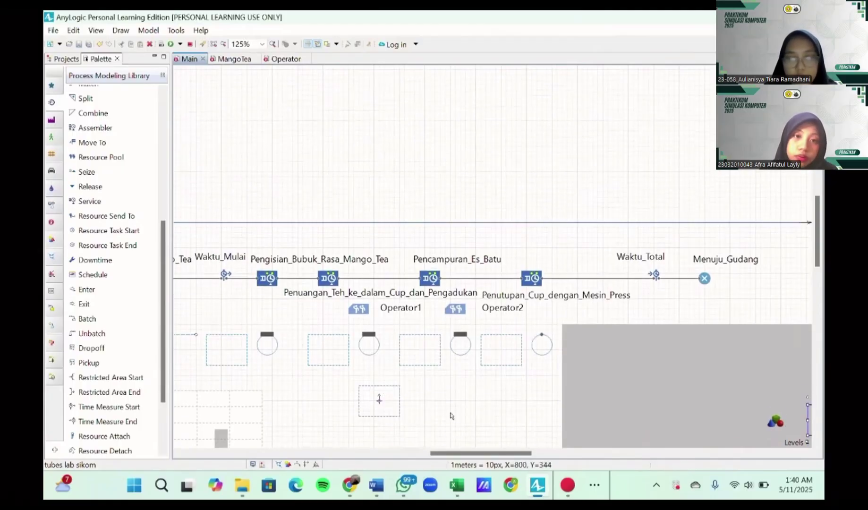
pyautogui.hscroll(-3, 449, 414)
pyautogui.hscroll(4, 451, 413)
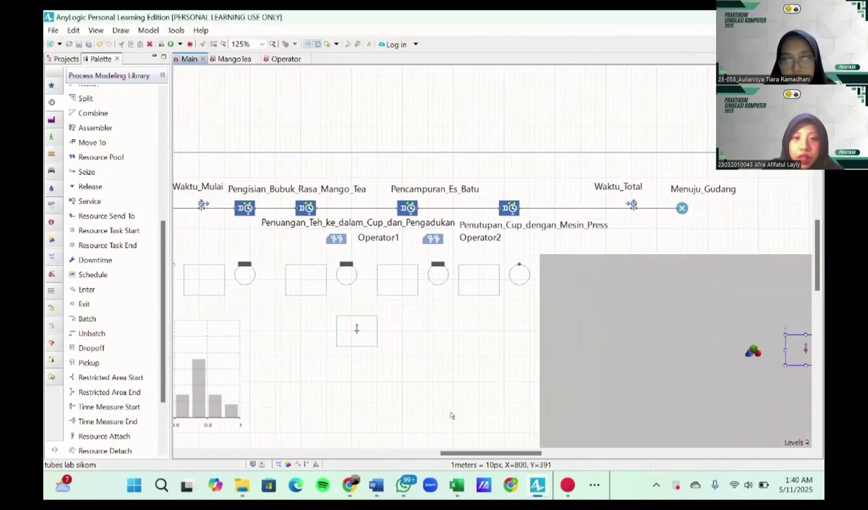
pyautogui.click(352, 319)
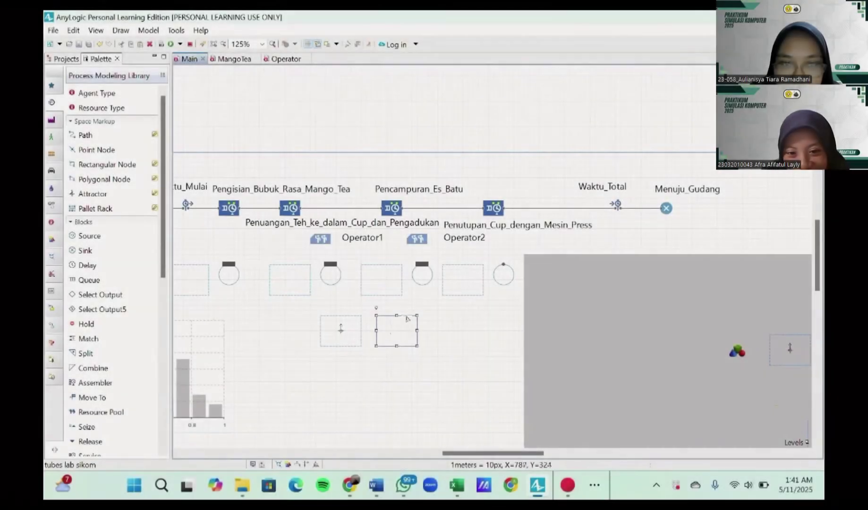
pyautogui.click(361, 320)
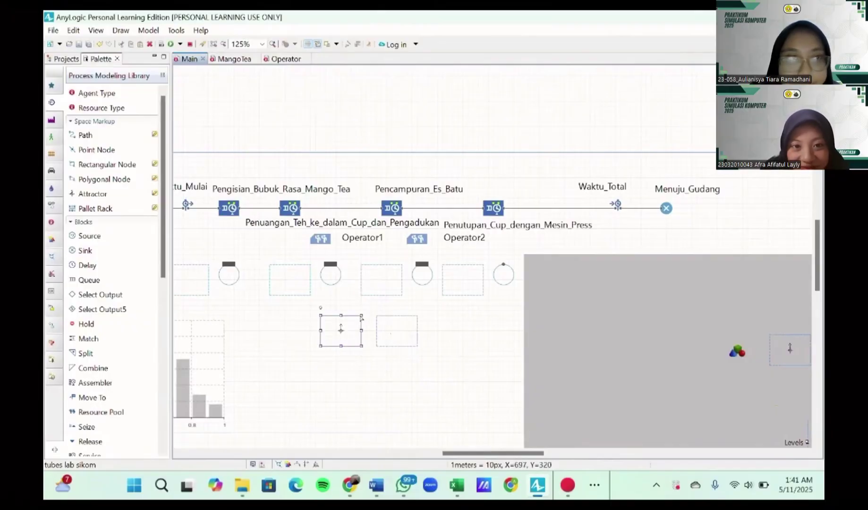
pyautogui.click(351, 316)
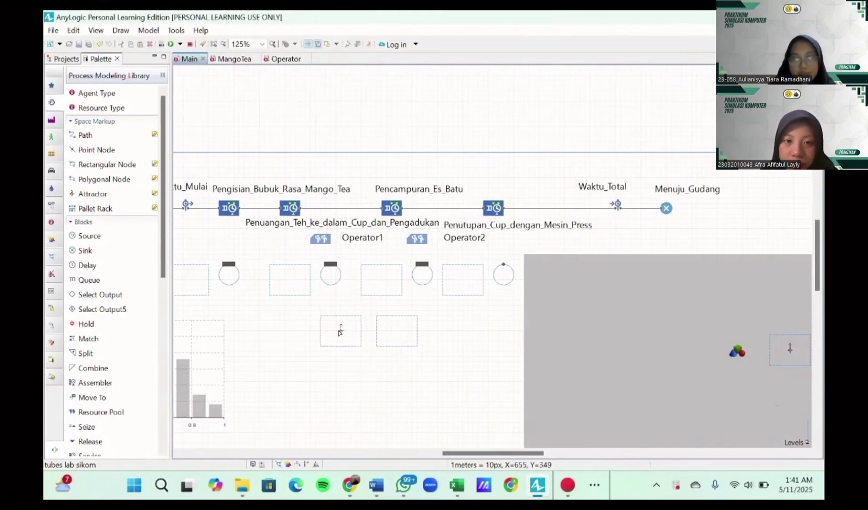
pyautogui.click(339, 331)
pyautogui.click(358, 316)
pyautogui.click(357, 316)
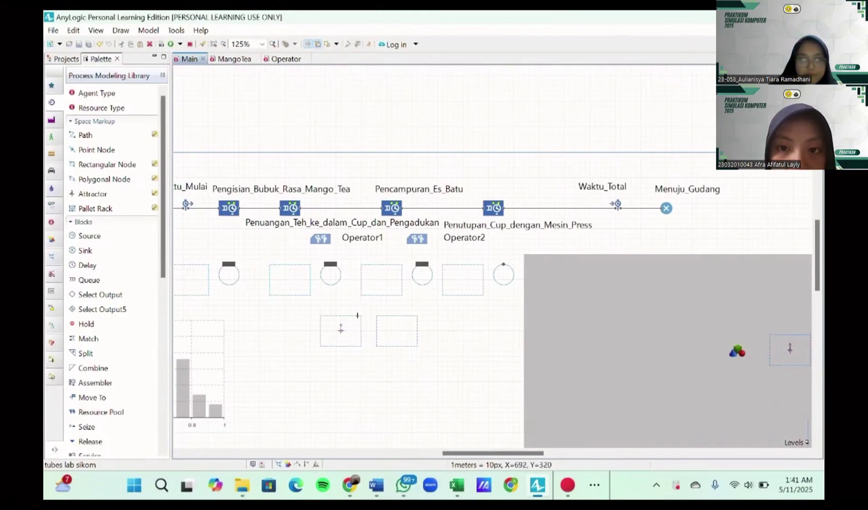
pyautogui.click(399, 325)
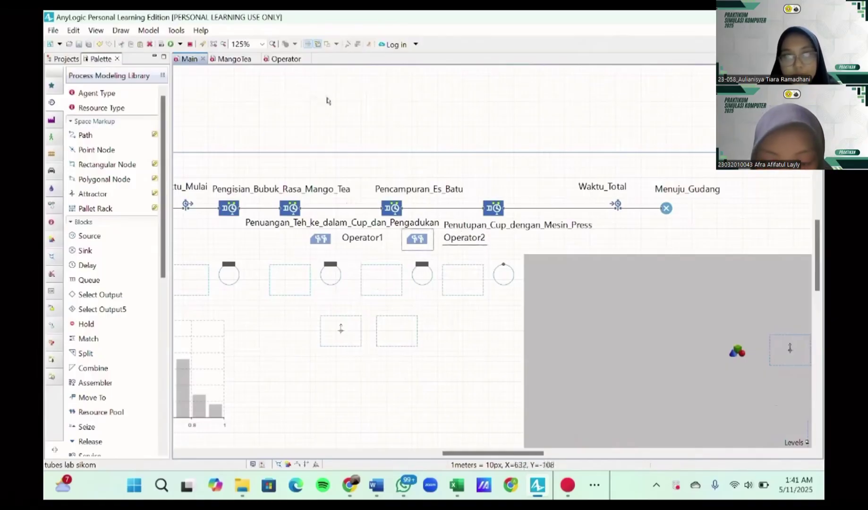
pyautogui.scroll(-5, 100, 362)
pyautogui.scroll(-2, 100, 361)
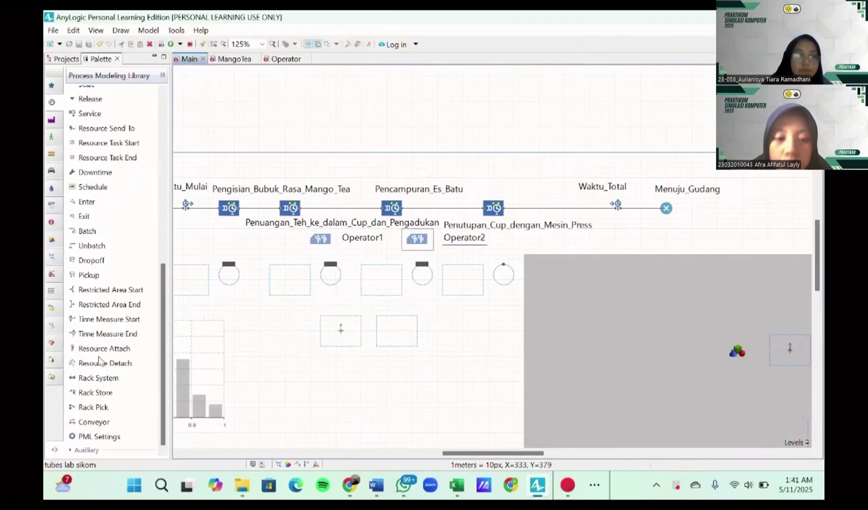
pyautogui.scroll(10, 100, 361)
pyautogui.scroll(-10, 100, 362)
pyautogui.scroll(3, 100, 361)
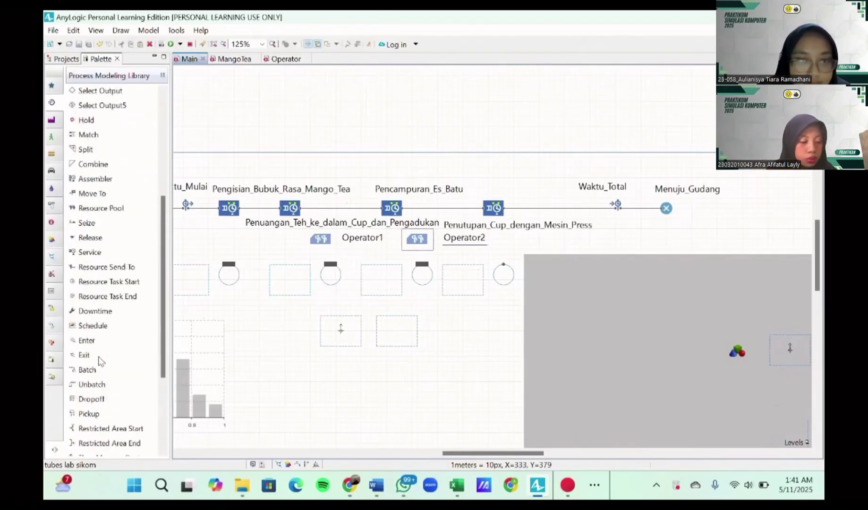
pyautogui.scroll(5, 100, 361)
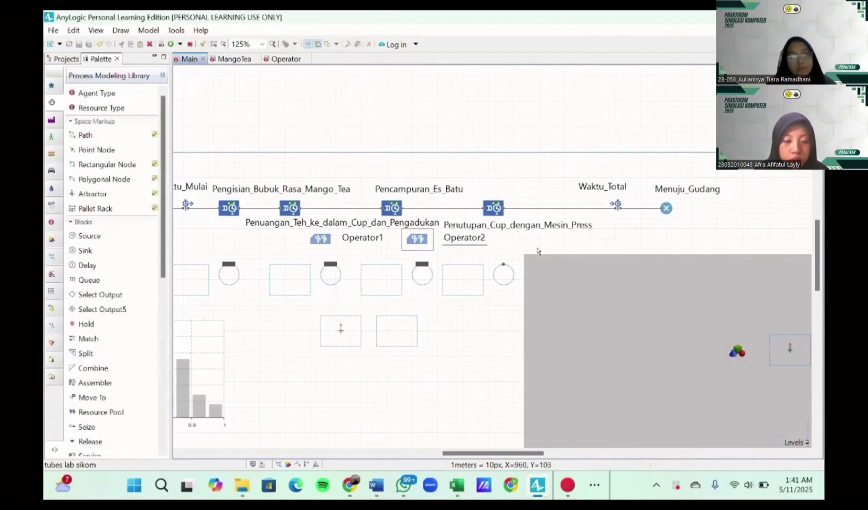
pyautogui.scroll(-4, 501, 245)
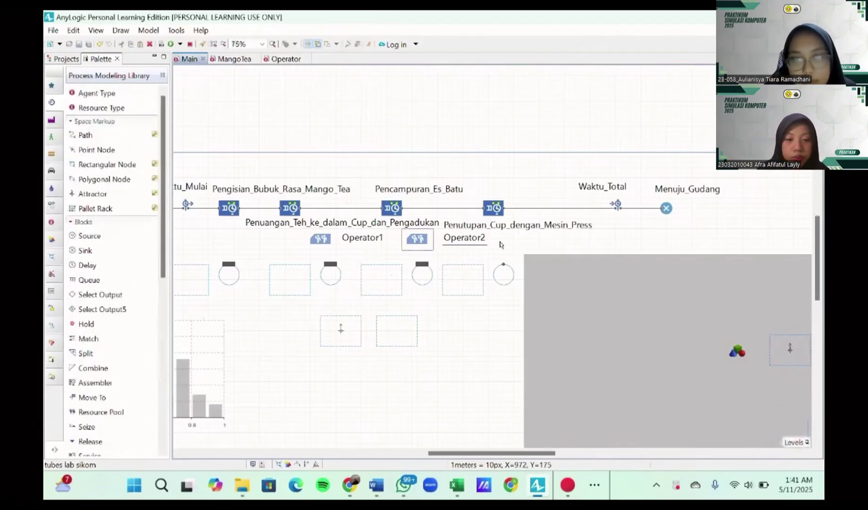
pyautogui.scroll(5, 508, 253)
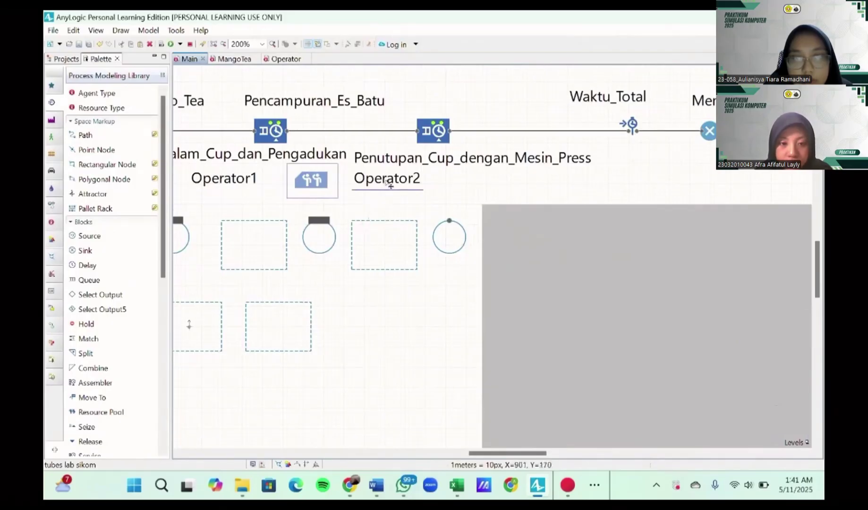
pyautogui.click(388, 180)
pyautogui.click(333, 184)
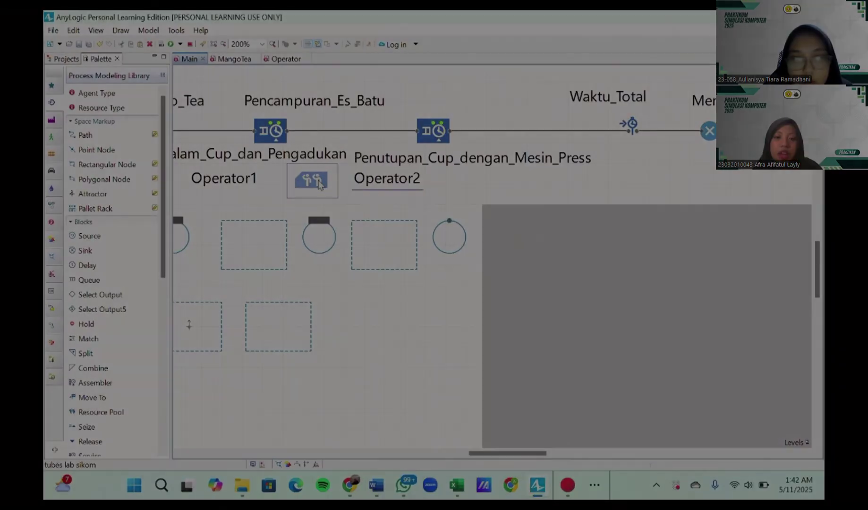
pyautogui.click(270, 130)
pyautogui.click(442, 140)
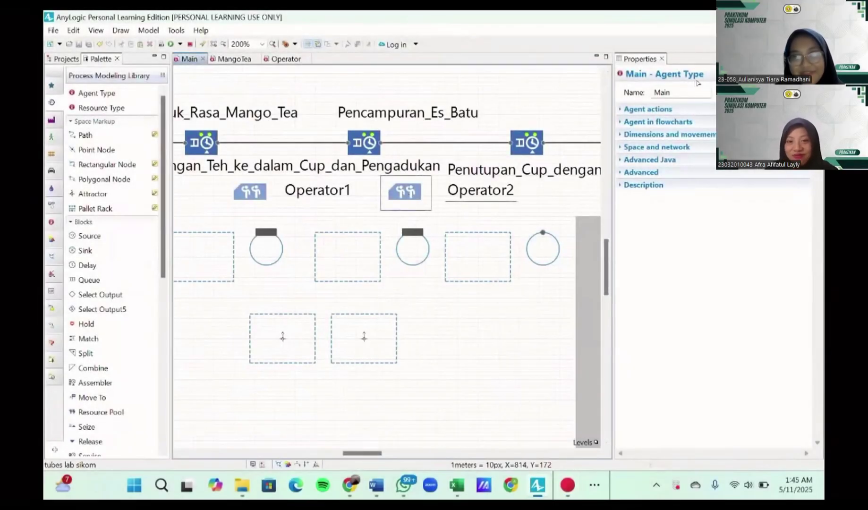
# - Set the new resource unit of the Operator2 resource pool to Operator
pyautogui.click(405, 192)
pyautogui.click(768, 201)
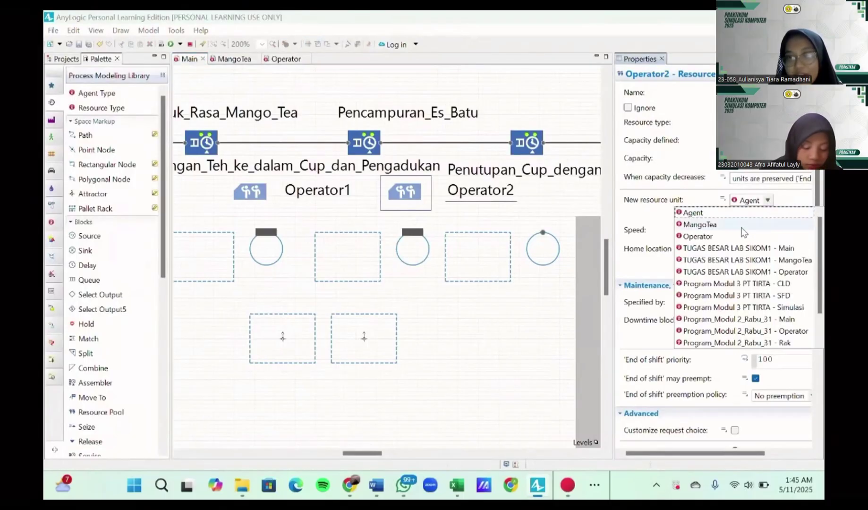
pyautogui.click(737, 237)
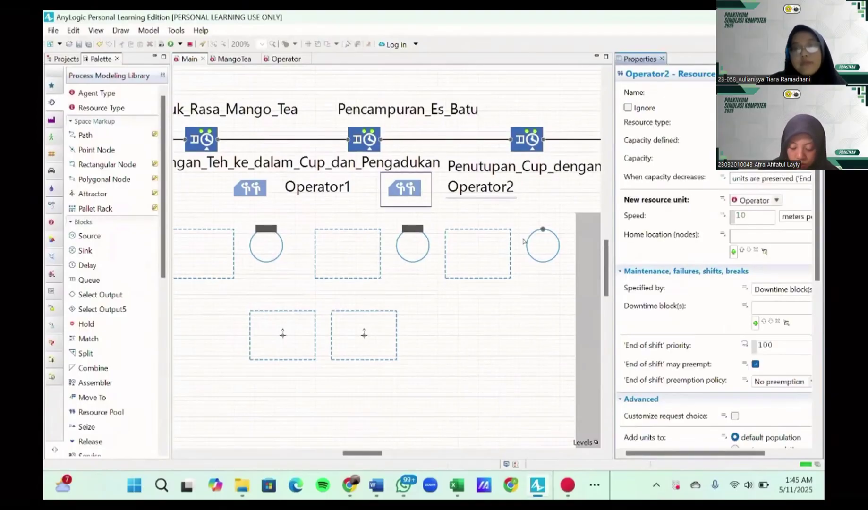
# - Specify Operator2's maintenance, failures, shifts and breaks by ResourcePool properties, and enable breaks with the istirahat schedule
pyautogui.scroll(-3, 737, 234)
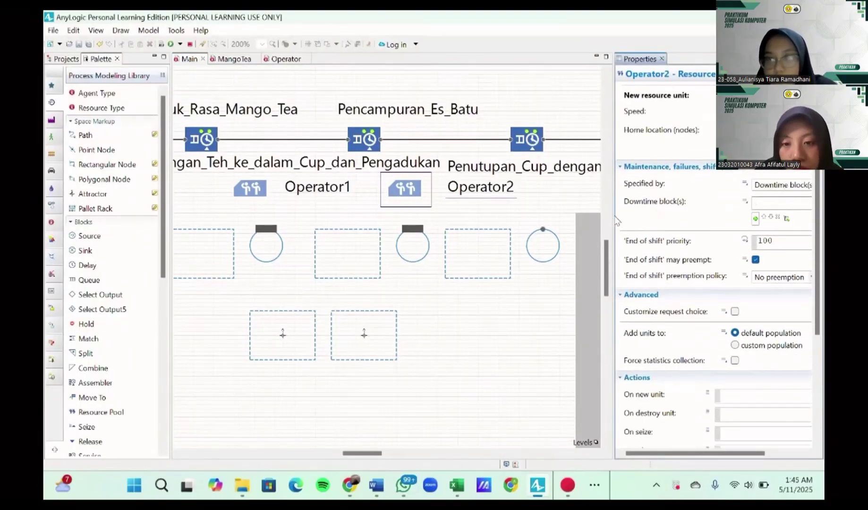
pyautogui.moveTo(613, 221); pyautogui.dragTo(577, 220)
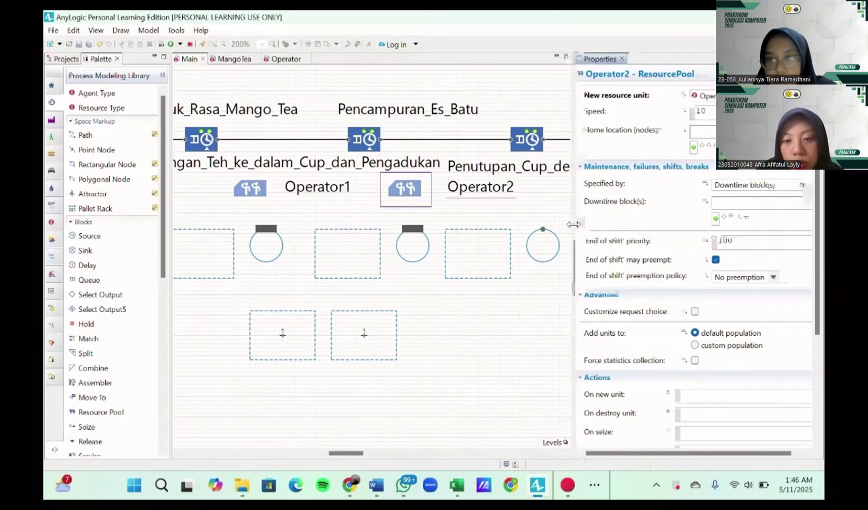
pyautogui.click(802, 186)
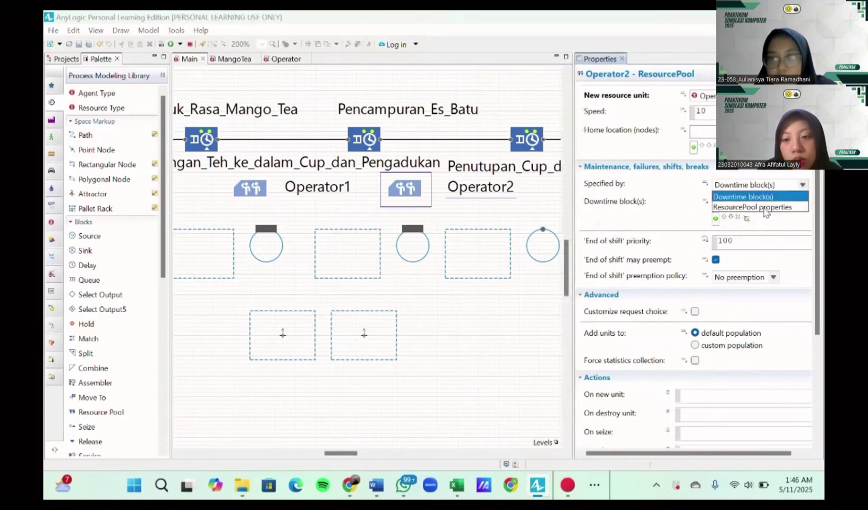
pyautogui.click(765, 209)
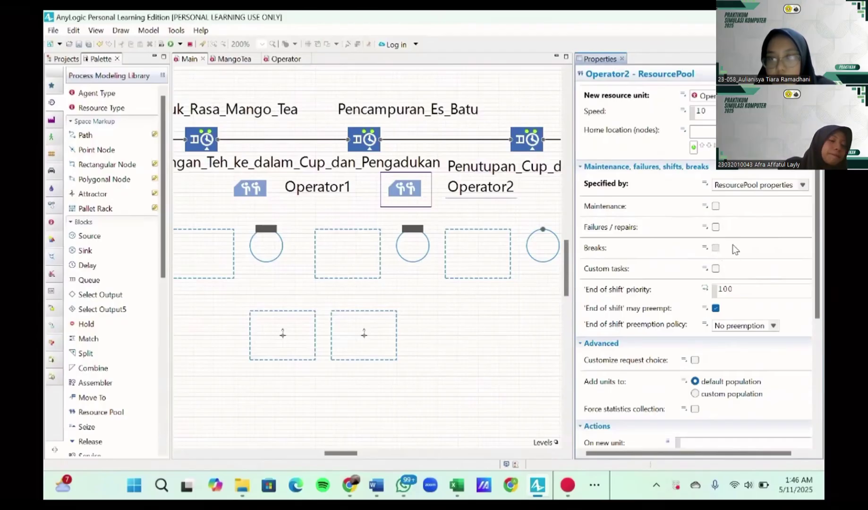
pyautogui.click(716, 248)
pyautogui.click(748, 265)
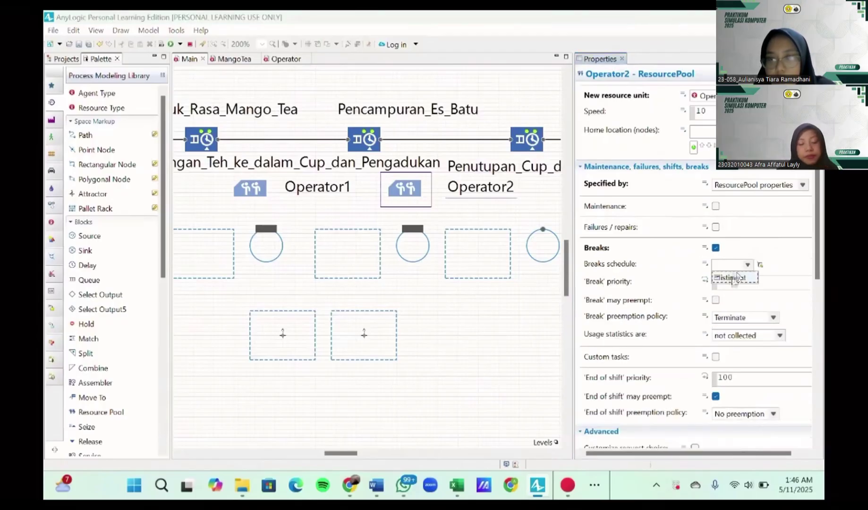
pyautogui.click(727, 278)
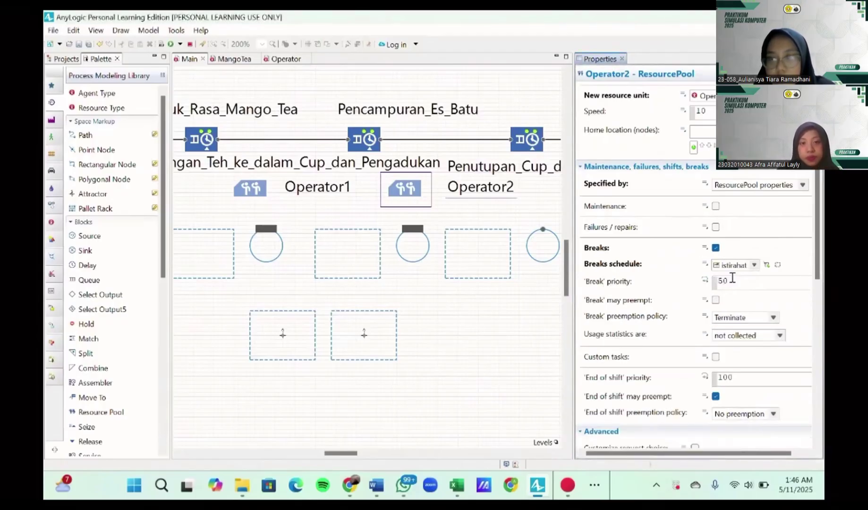
pyautogui.scroll(-4, 733, 278)
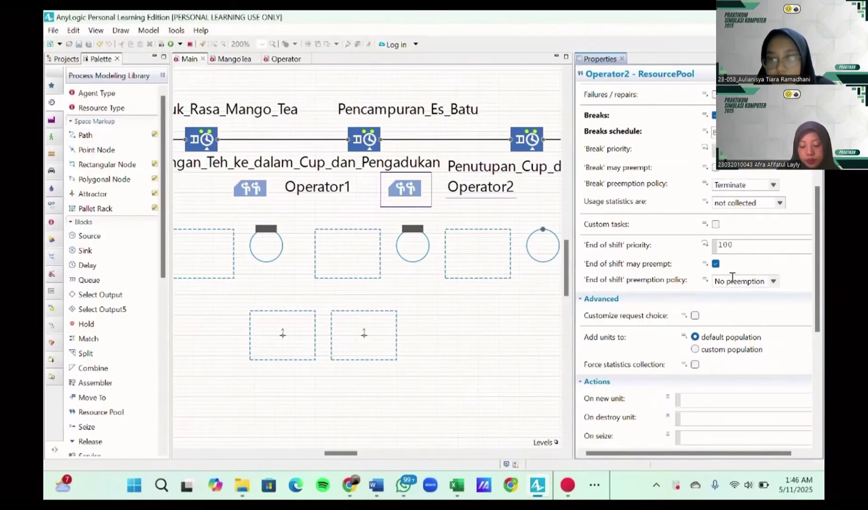
pyautogui.scroll(-3, 733, 278)
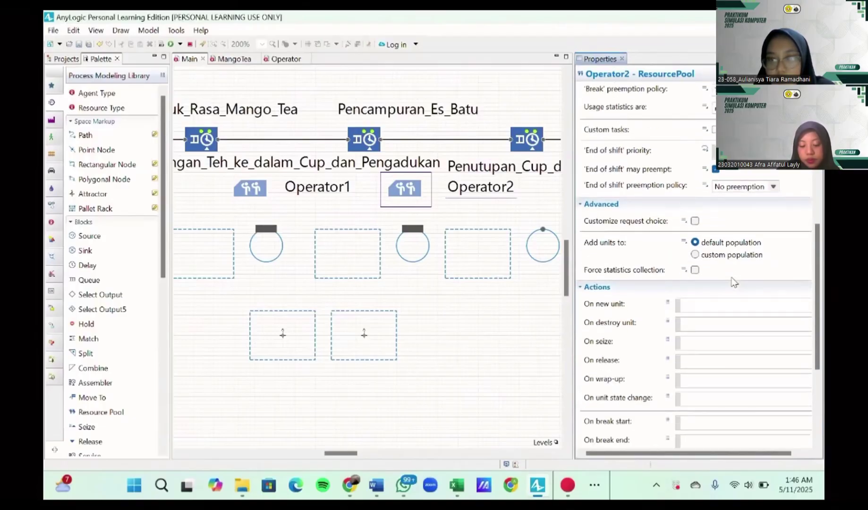
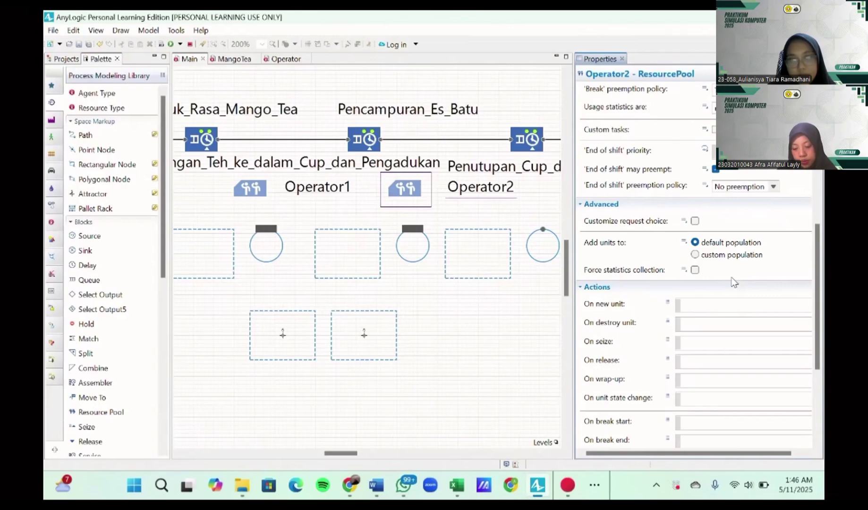
pyautogui.scroll(5, 727, 248)
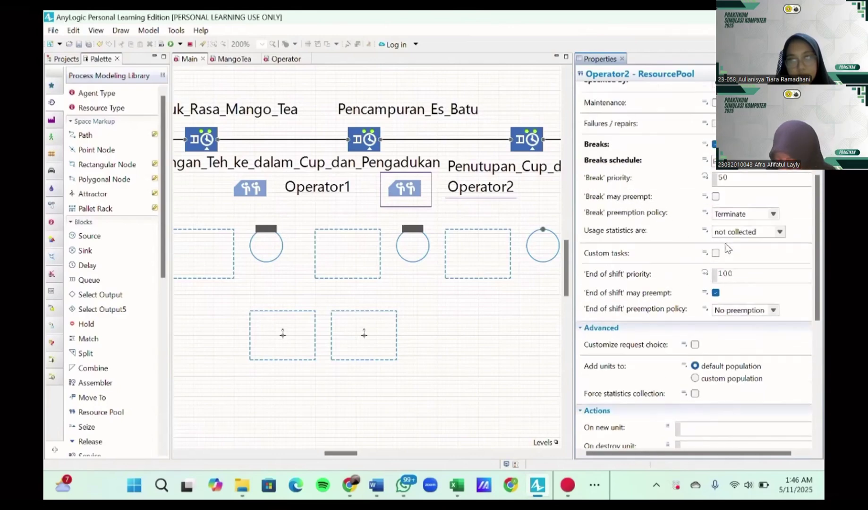
pyautogui.scroll(-10, 727, 248)
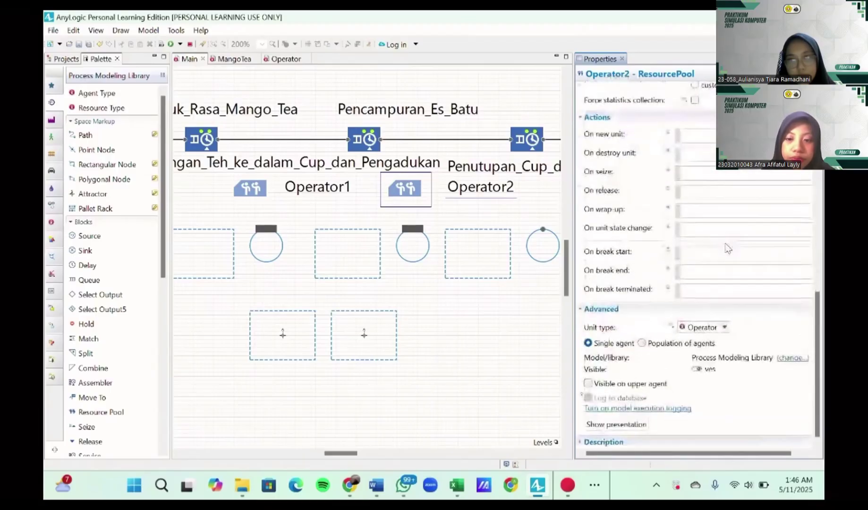
pyautogui.scroll(8, 663, 285)
pyautogui.scroll(2, 444, 295)
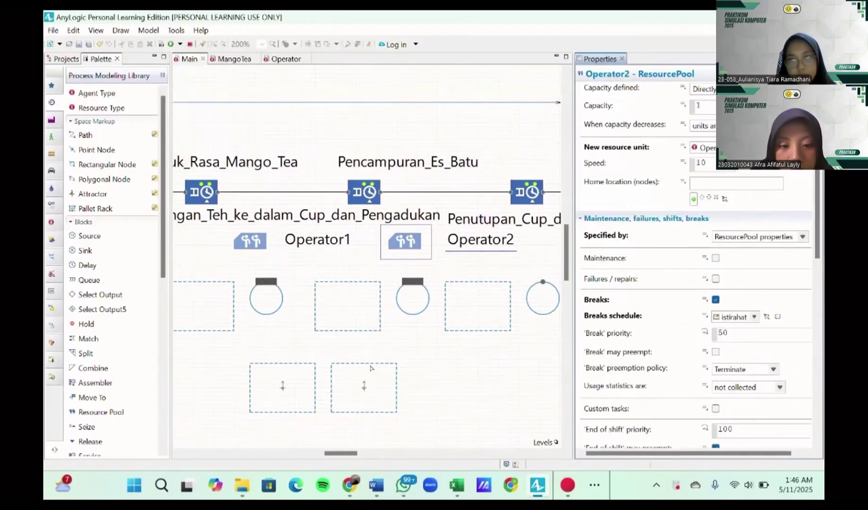
pyautogui.click(371, 367)
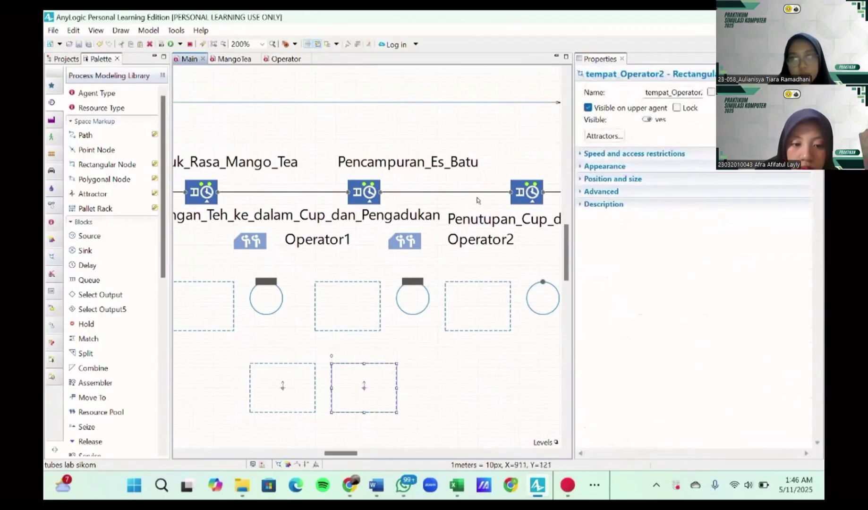
pyautogui.click(386, 165)
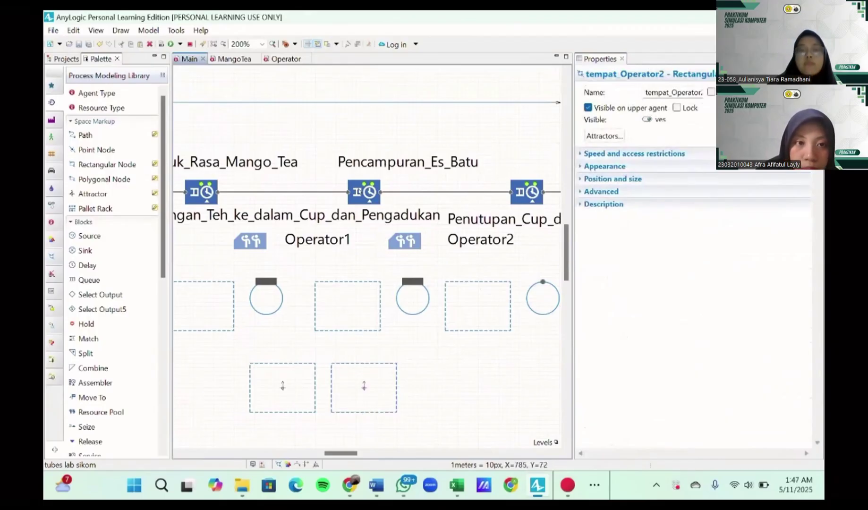
# - Replace Operator1 with Operator2 in the resource sets of the Pencampuran_Es_Batu service block
pyautogui.click(369, 192)
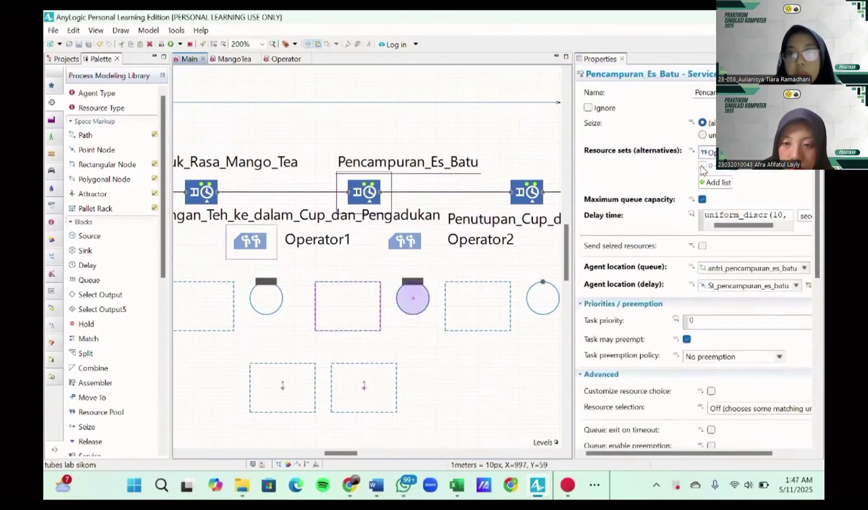
pyautogui.click(702, 170)
pyautogui.click(744, 191)
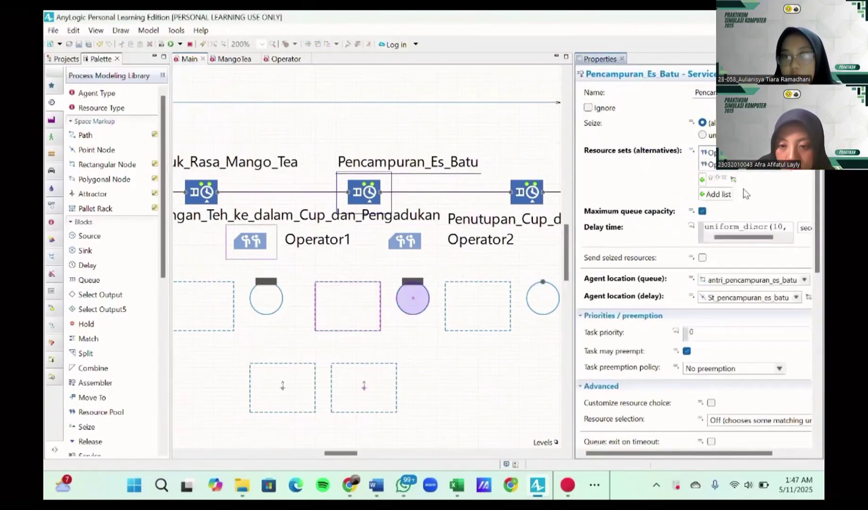
pyautogui.click(720, 153)
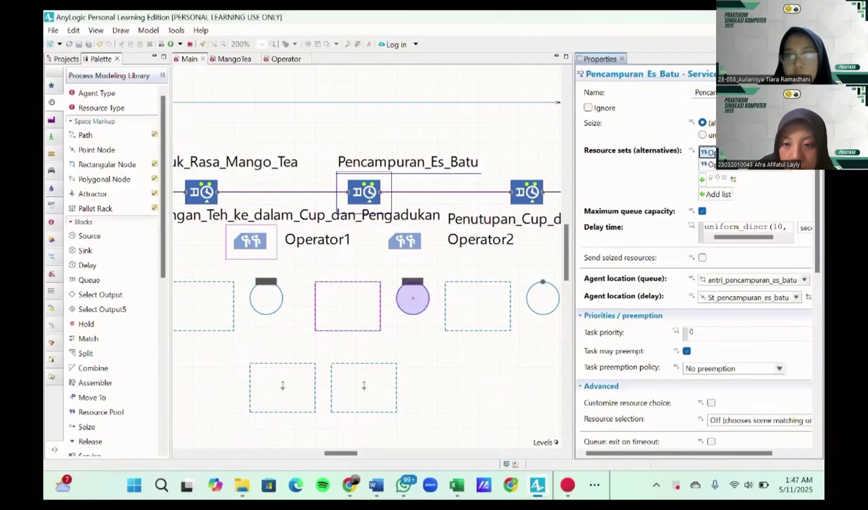
pyautogui.click(724, 178)
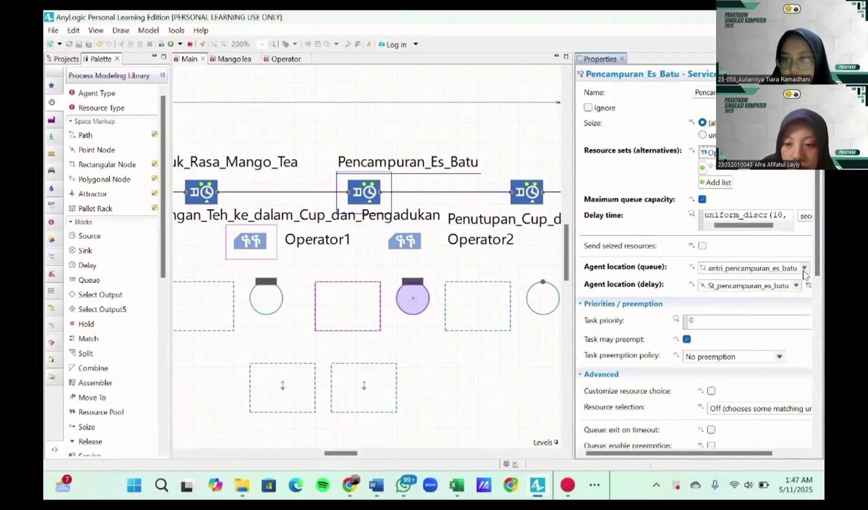
pyautogui.scroll(-3, 748, 300)
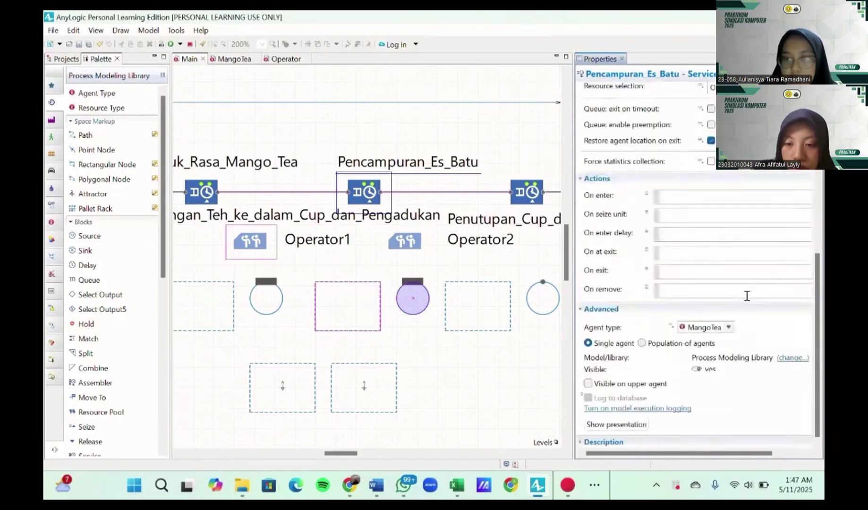
pyautogui.scroll(6, 747, 296)
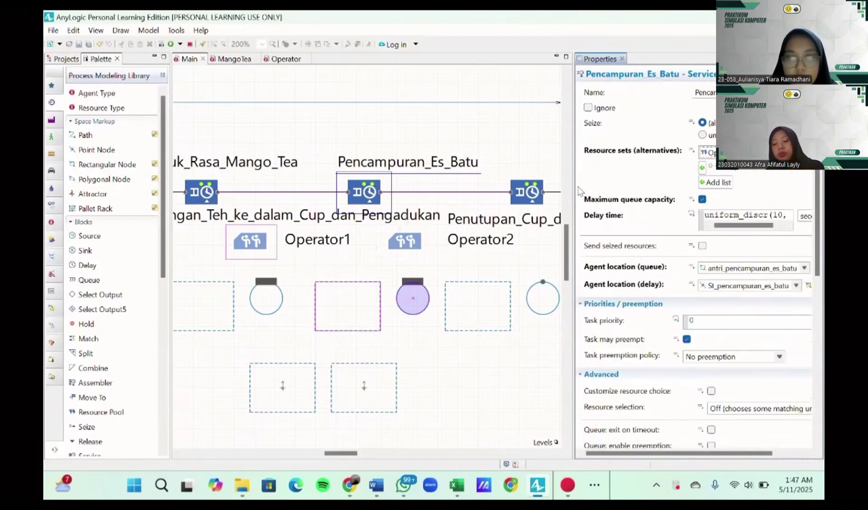
pyautogui.scroll(-10, 668, 218)
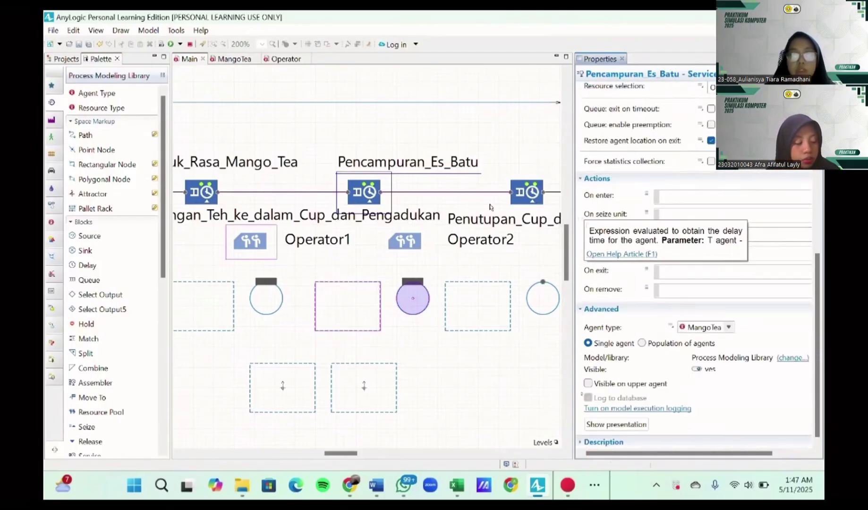
# - Swap the resource set of the Penutupan_Cup_dengan_Mesin_Press service block from Operator1 to Operator2
pyautogui.click(407, 240)
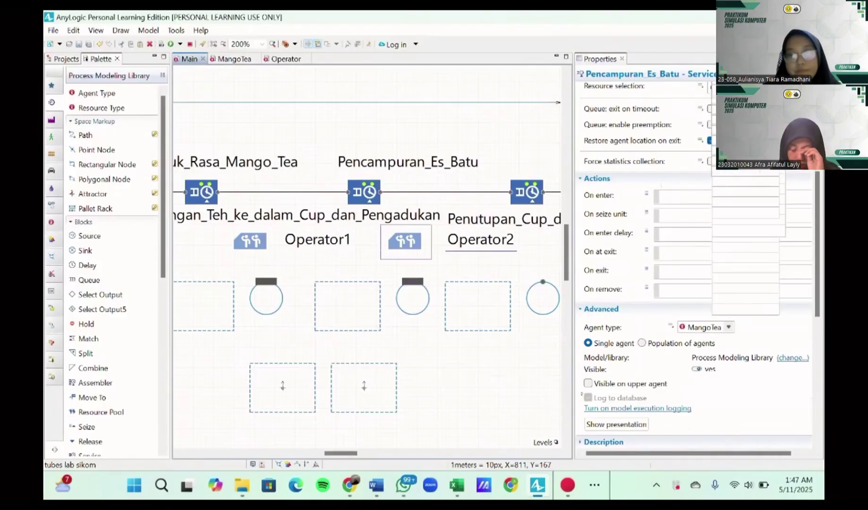
pyautogui.scroll(1, 527, 227)
pyautogui.click(529, 235)
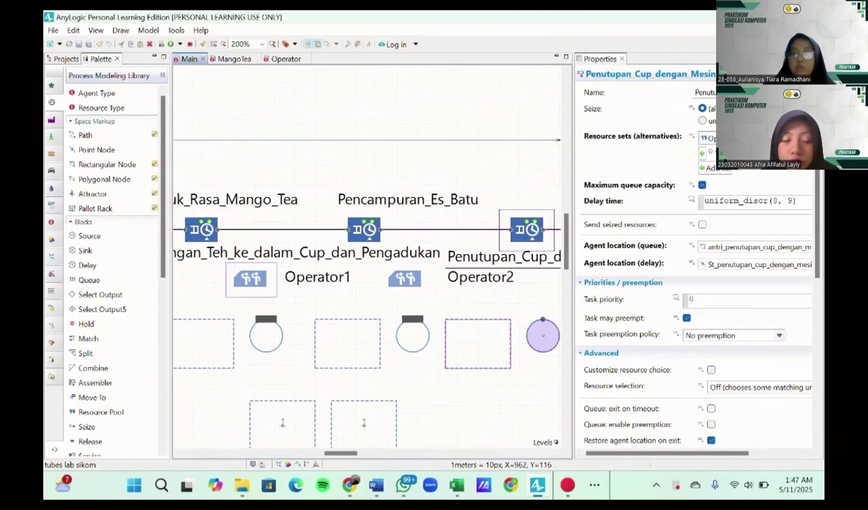
pyautogui.click(707, 137)
pyautogui.click(711, 139)
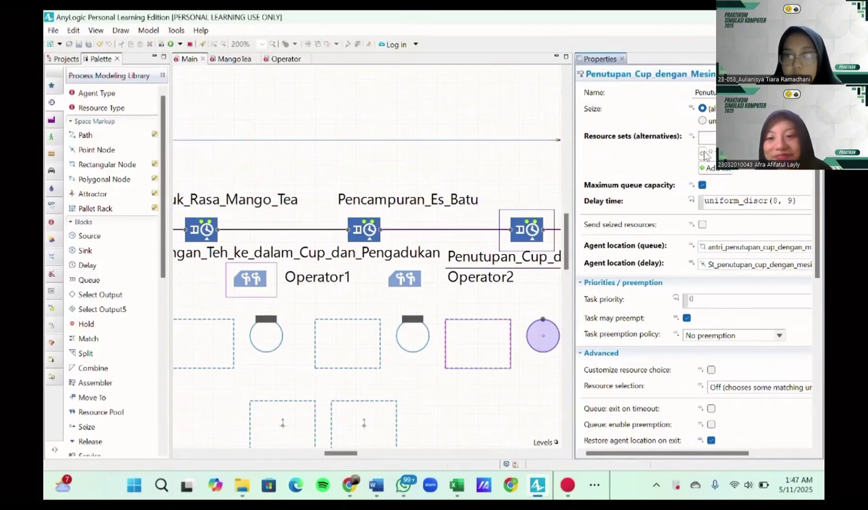
pyautogui.click(725, 180)
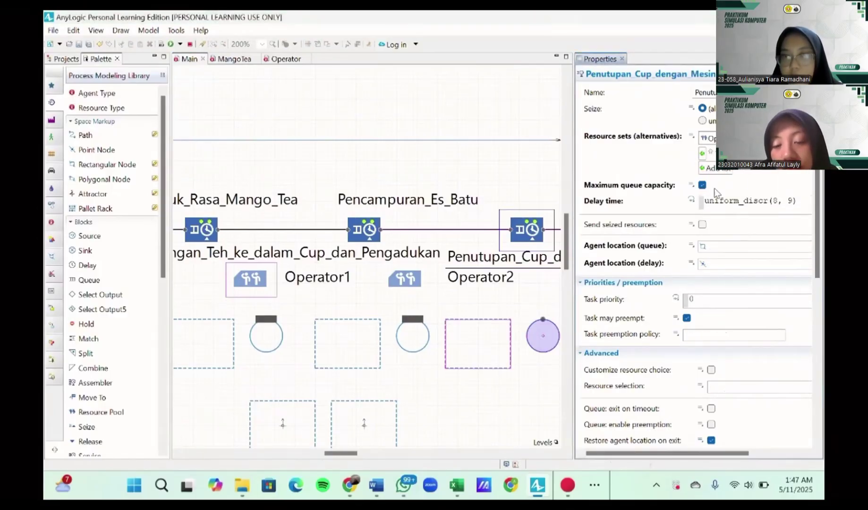
pyautogui.scroll(-3, 695, 307)
pyautogui.scroll(3, 767, 173)
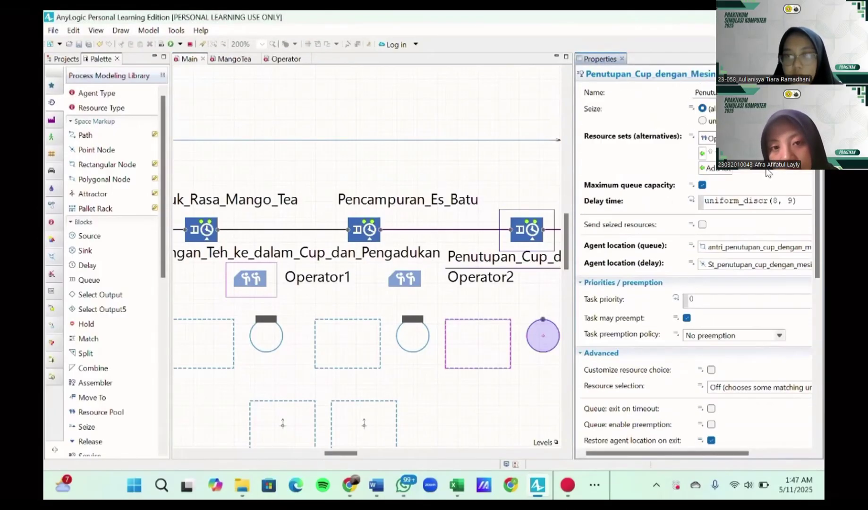
pyautogui.scroll(-3, 732, 202)
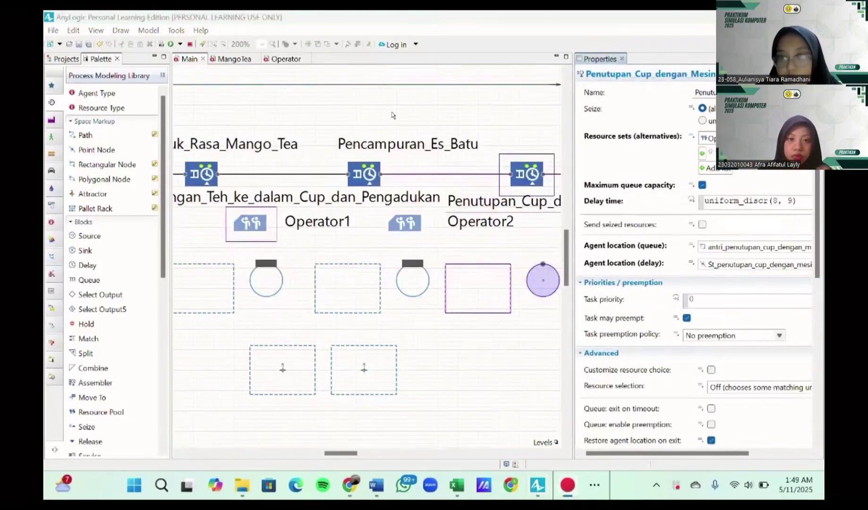
# - Check the attractor settings of the tempat_Operator2 node and review the properties of the Operator2 resource pool
pyautogui.click(434, 111)
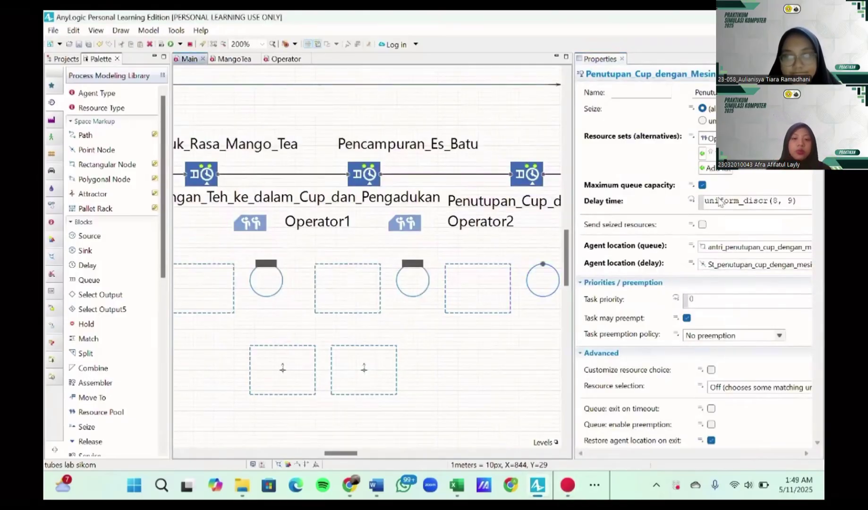
pyautogui.click(534, 213)
pyautogui.scroll(-1, 455, 218)
pyautogui.scroll(-1, 454, 218)
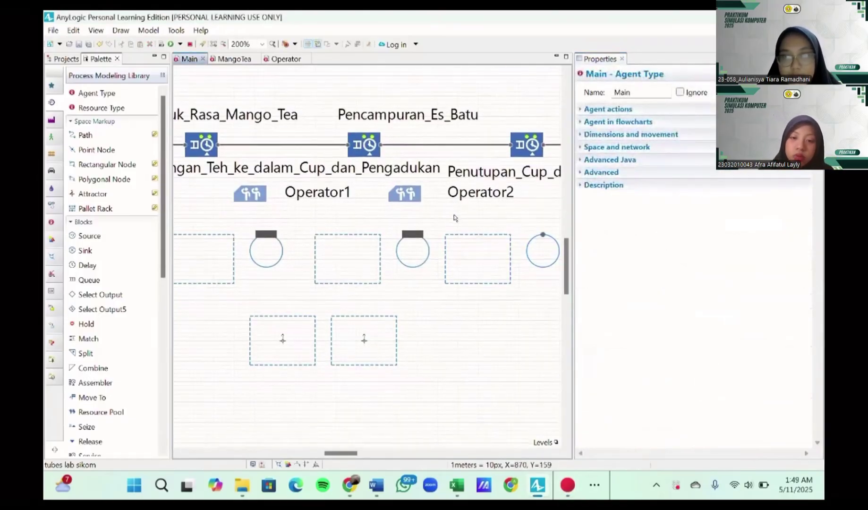
pyautogui.click(355, 318)
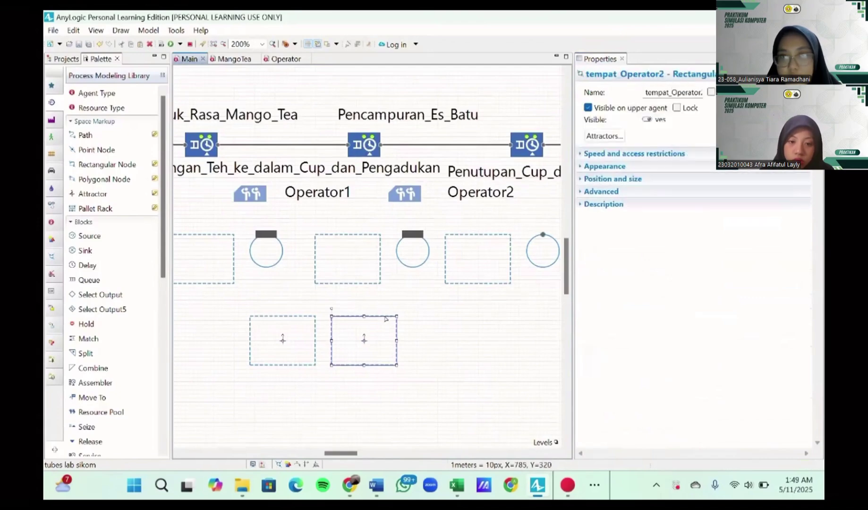
pyautogui.click(609, 137)
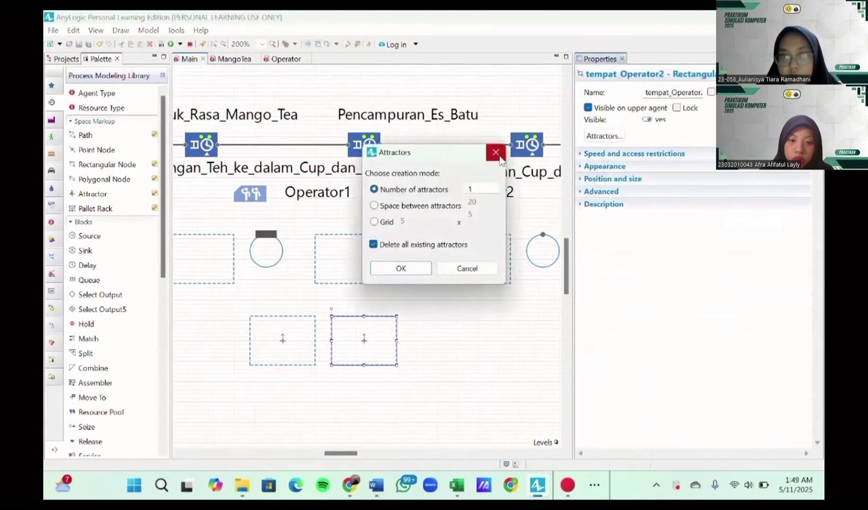
pyautogui.click(496, 153)
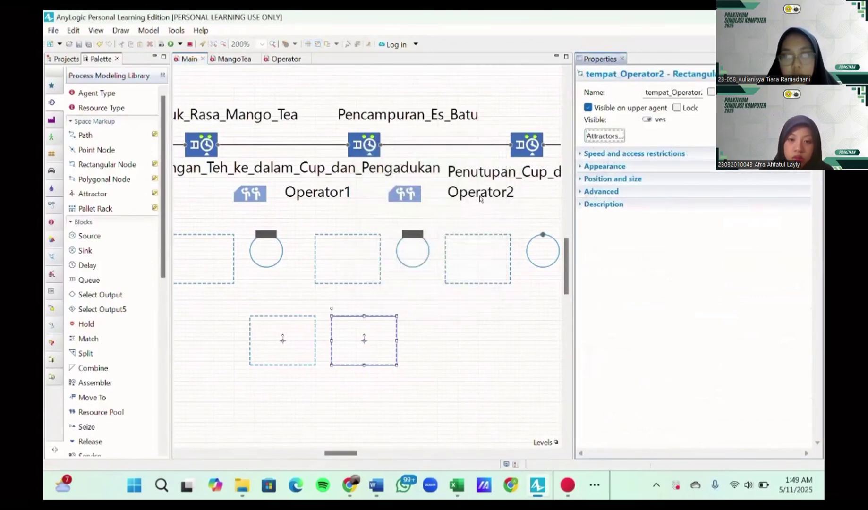
pyautogui.click(414, 197)
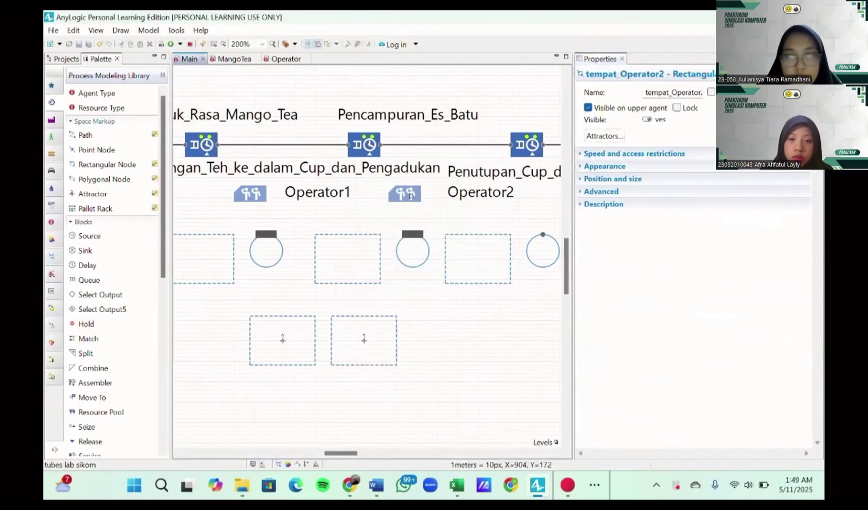
pyautogui.click(410, 195)
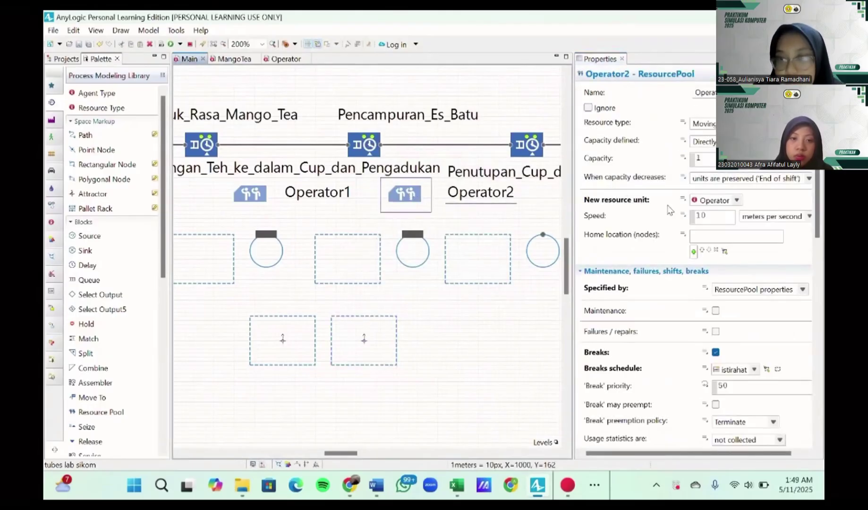
pyautogui.scroll(-5, 670, 210)
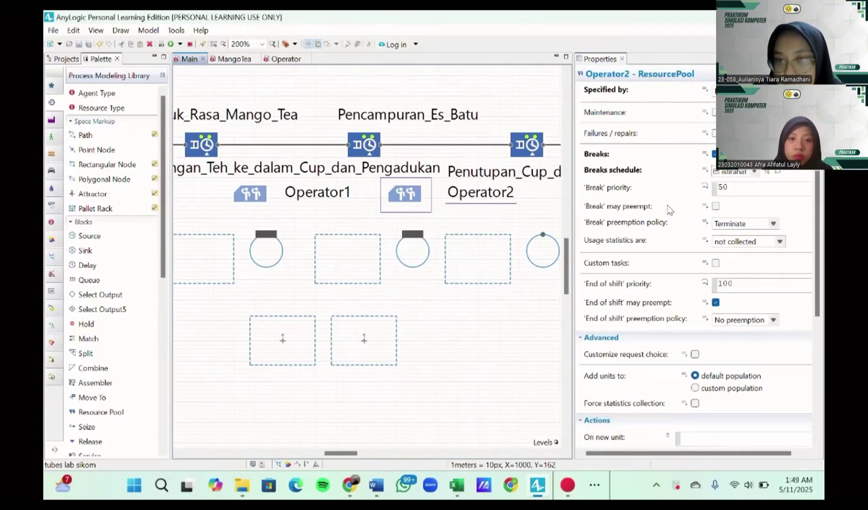
pyautogui.scroll(2, 670, 210)
pyautogui.scroll(-8, 670, 209)
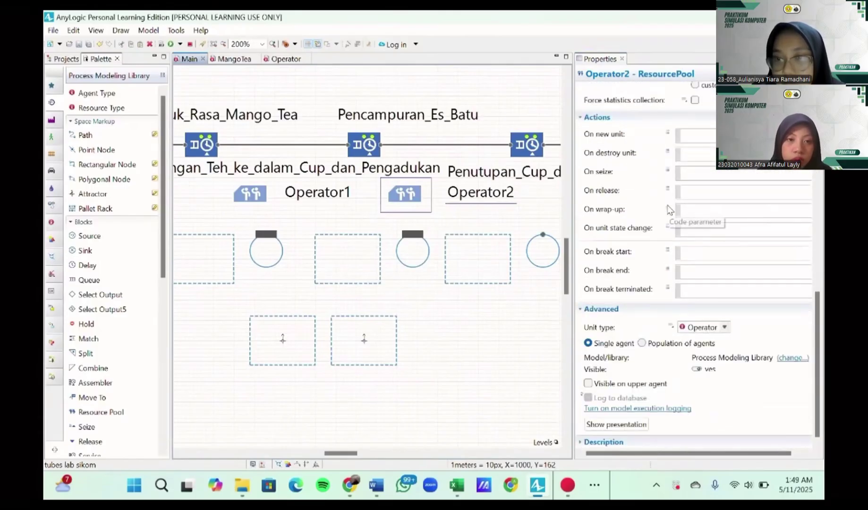
pyautogui.scroll(10, 670, 210)
# - Inspect the arrival settings of the Bahan_Baku_Datang source at the start of the process flow
pyautogui.click(476, 328)
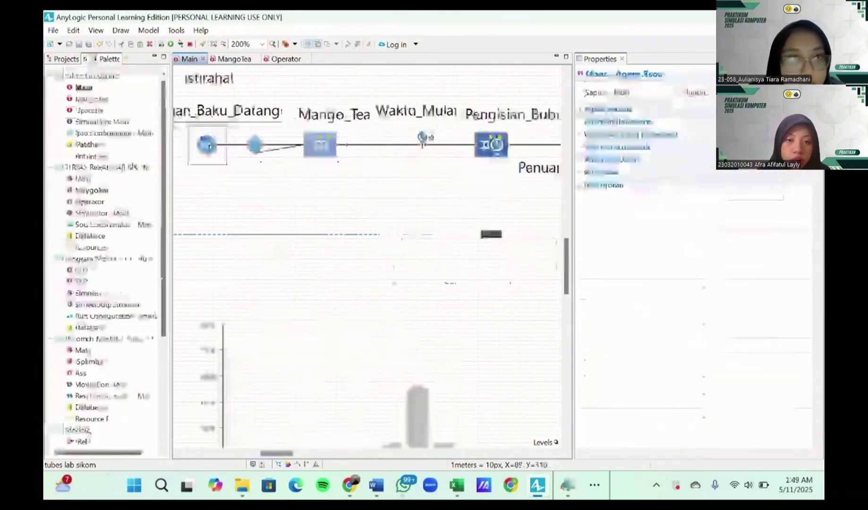
pyautogui.click(736, 140)
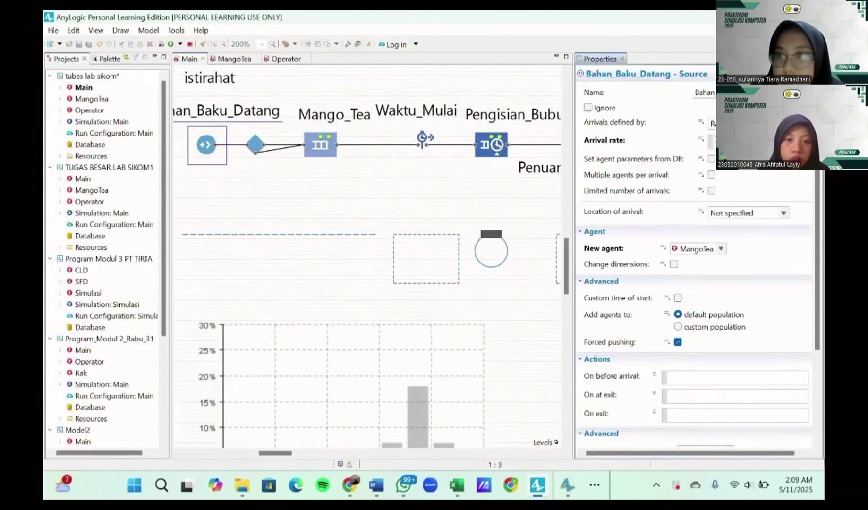
pyautogui.click(381, 170)
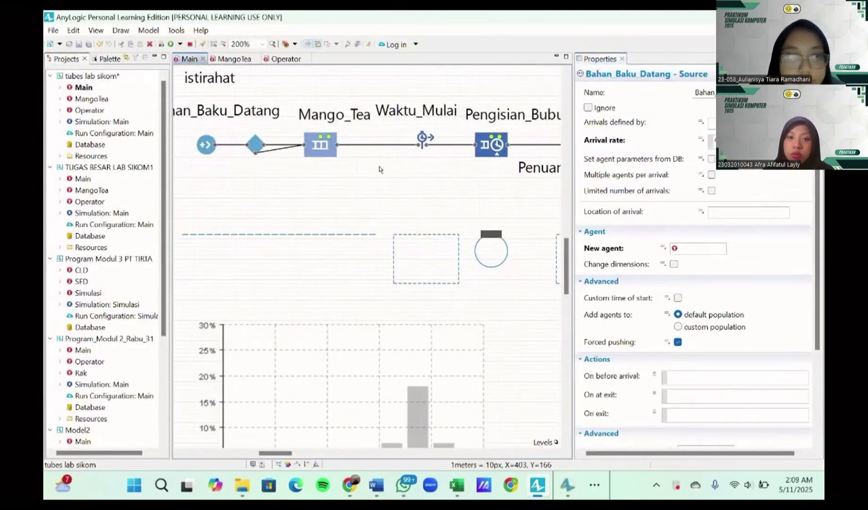
# - Run the tubes lab sikom simulation, speed it up and let it finish in virtual time mode
pyautogui.click(189, 62)
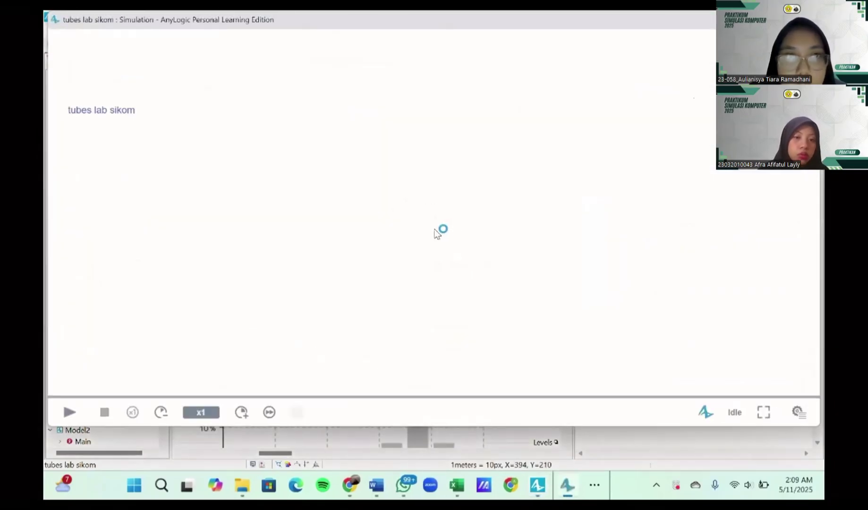
pyautogui.click(69, 412)
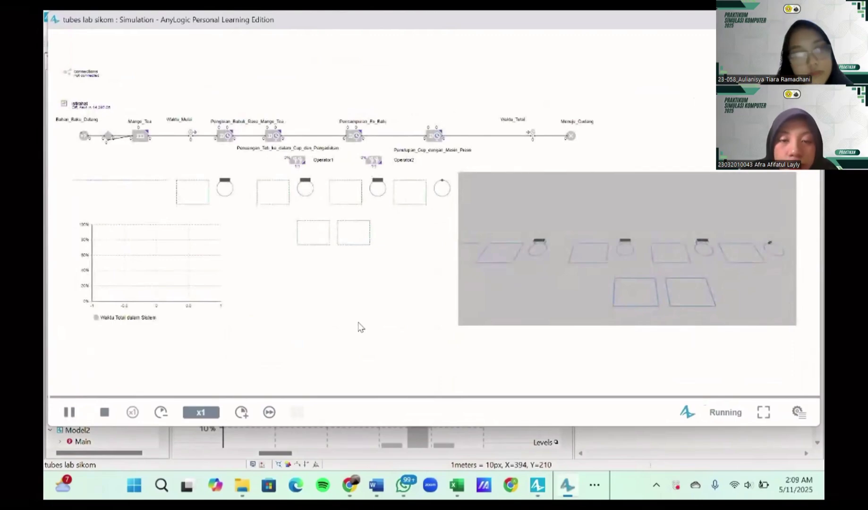
pyautogui.click(242, 412)
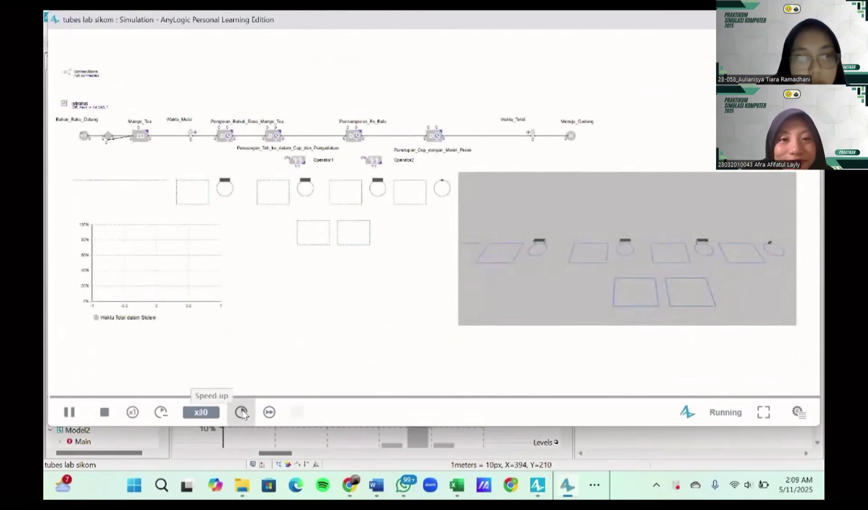
pyautogui.click(241, 412)
pyautogui.click(241, 412)
pyautogui.click(269, 413)
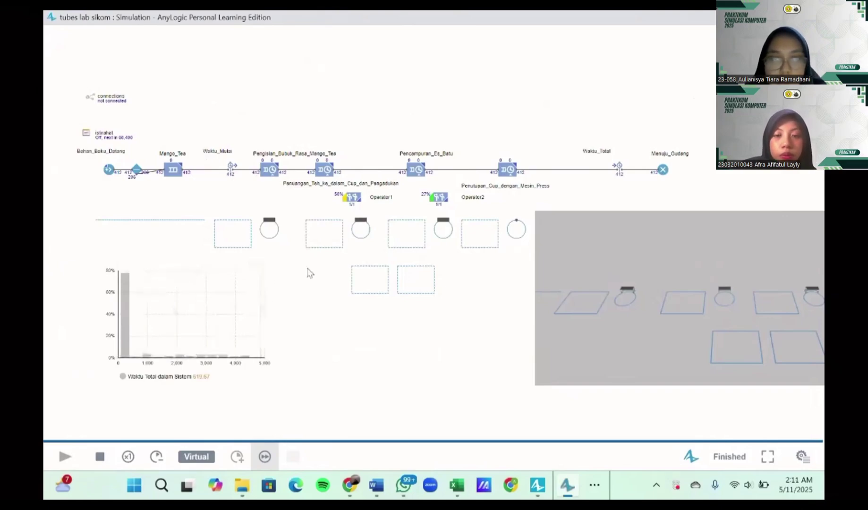
# - Copy the Waktu Total dalam Sistem histogram data and paste it at cell A1 of a new worksheet in the Excel workbook
pyautogui.moveTo(263, 277)
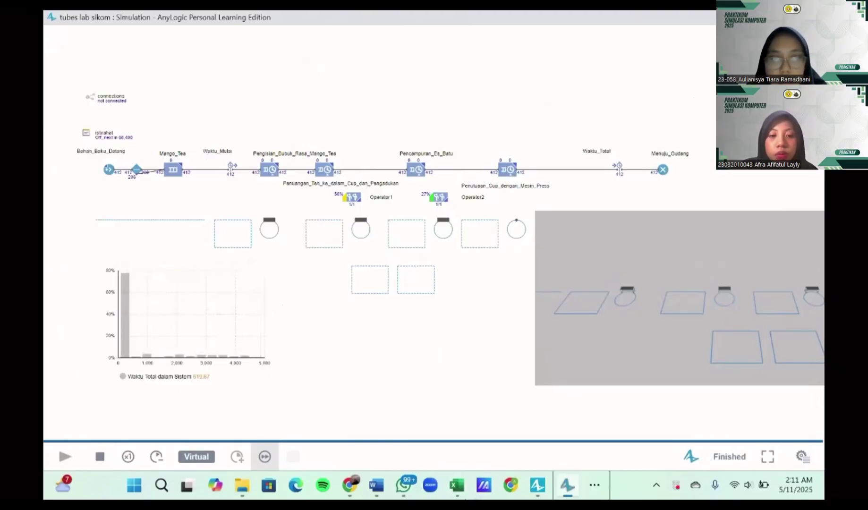
pyautogui.moveTo(458, 486)
pyautogui.click(465, 444)
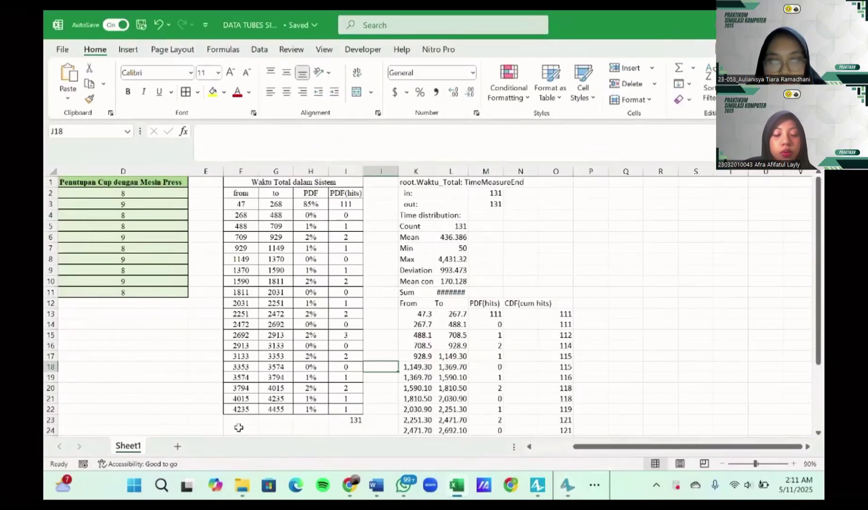
pyautogui.click(178, 446)
pyautogui.hotkey('ctrl', 'v')
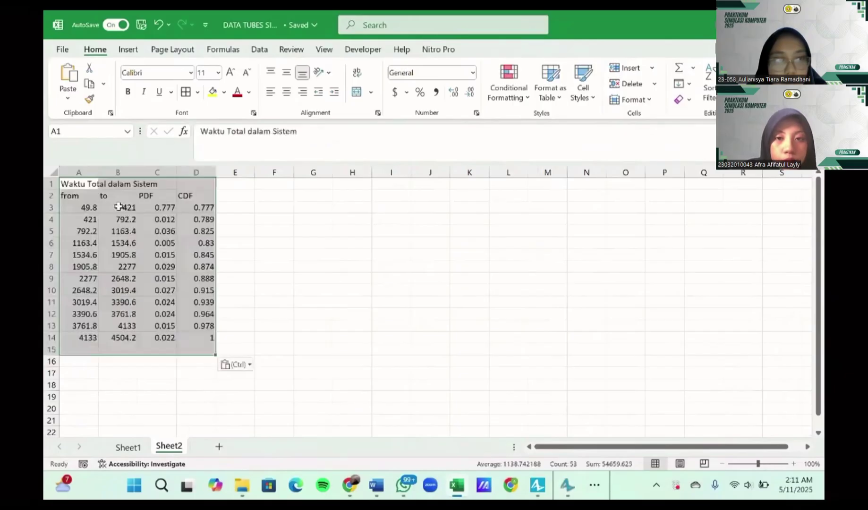
# - Add all borders to the pasted table, centre its contents, and merge and centre the title across A1:D1
pyautogui.click(187, 94)
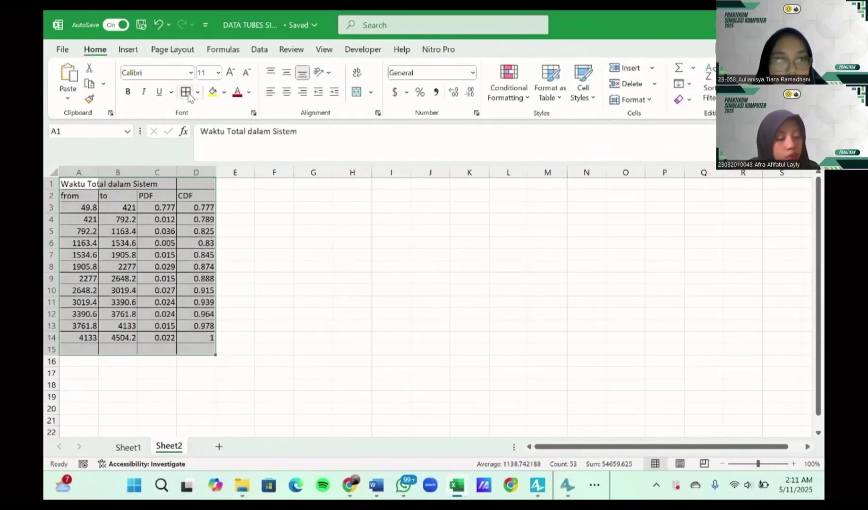
pyautogui.click(286, 95)
pyautogui.click(235, 235)
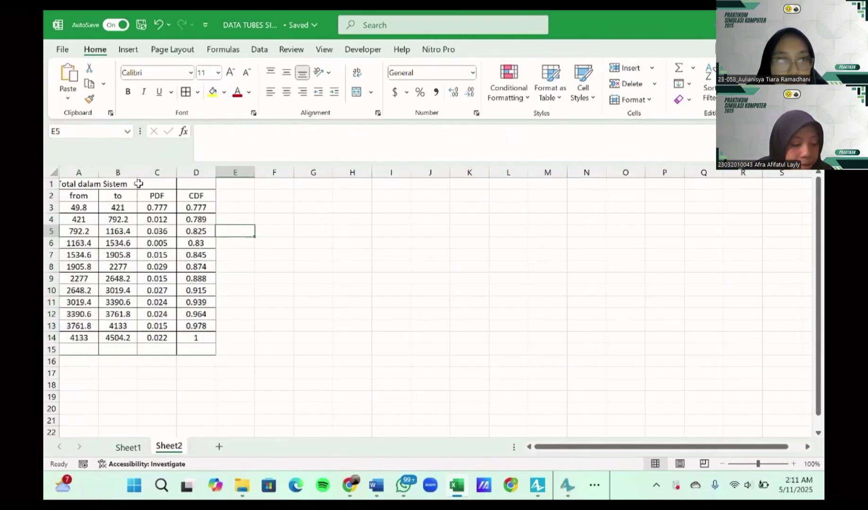
pyautogui.click(121, 185)
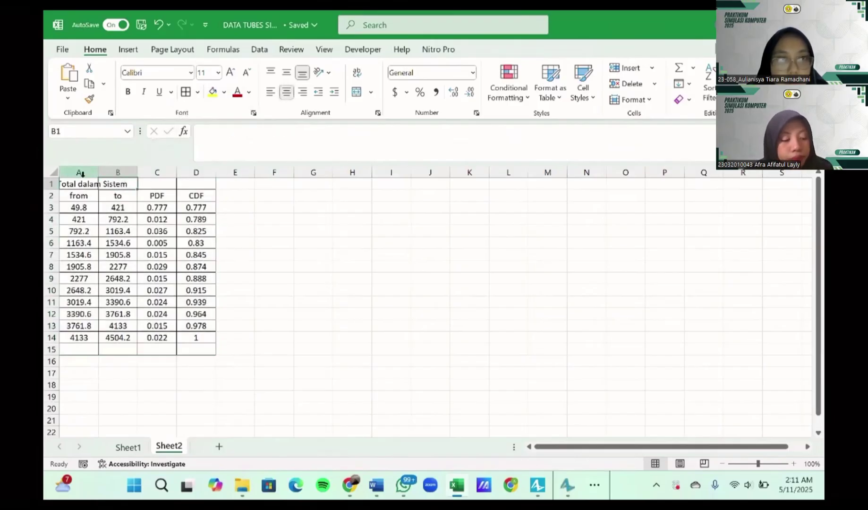
pyautogui.moveTo(74, 184); pyautogui.dragTo(188, 188)
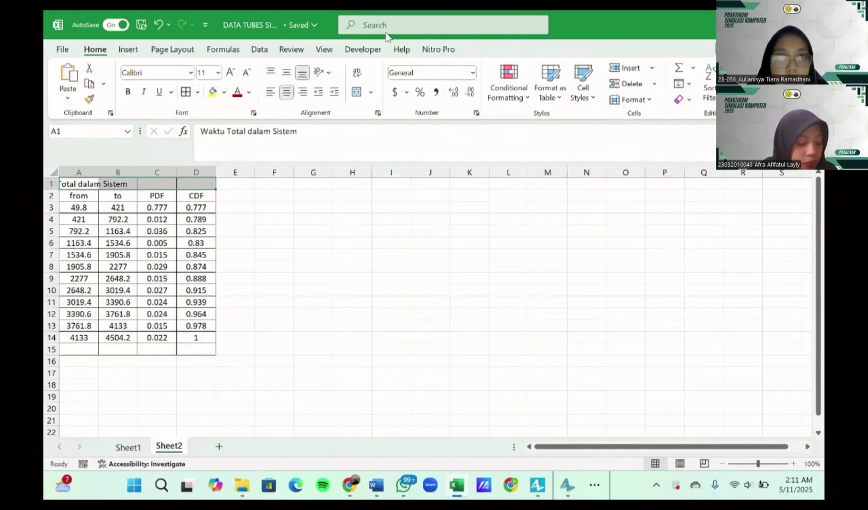
pyautogui.click(386, 26)
pyautogui.click(386, 67)
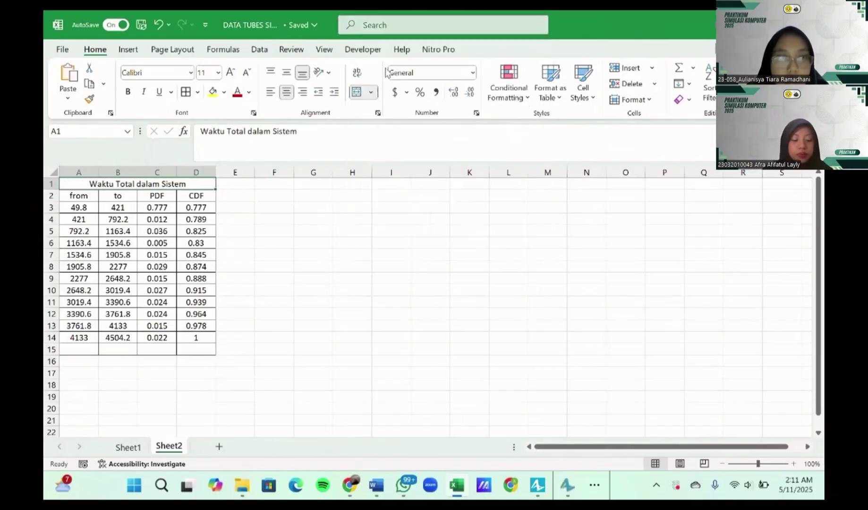
pyautogui.click(260, 217)
# - Copy the Waktu_Total block's statistics from the AnyLogic simulation and paste them at cell F1 of Sheet2 in Excel
pyautogui.click(233, 196)
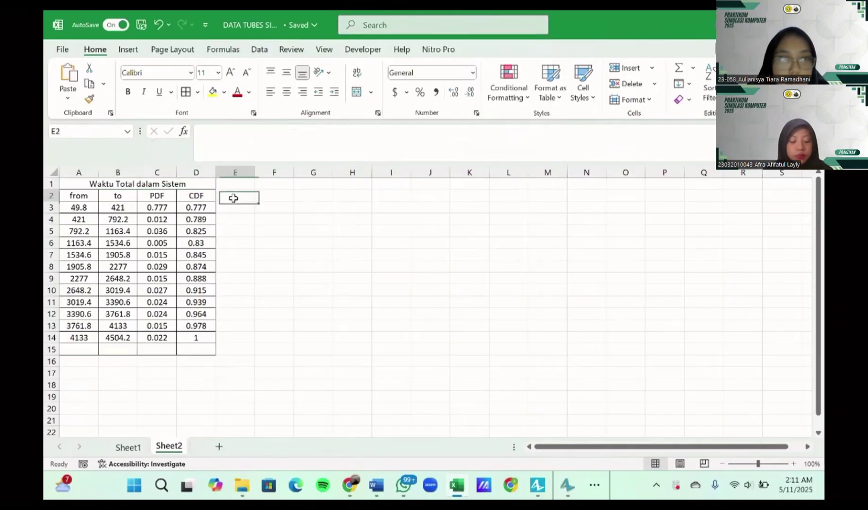
pyautogui.click(274, 192)
pyautogui.moveTo(562, 491)
pyautogui.click(568, 435)
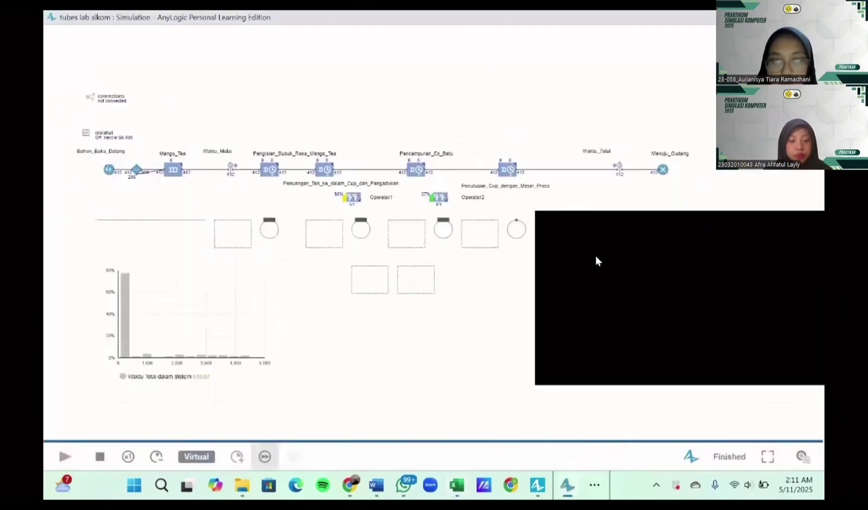
pyautogui.click(619, 169)
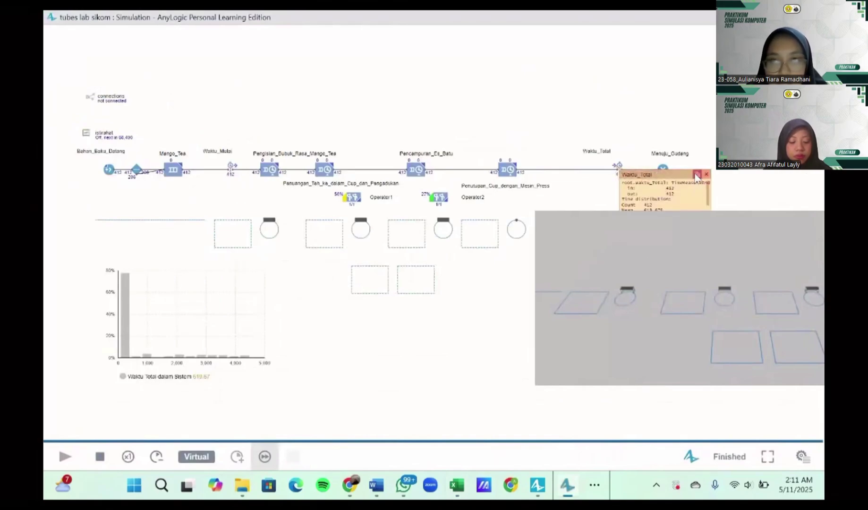
pyautogui.moveTo(457, 485)
pyautogui.click(456, 439)
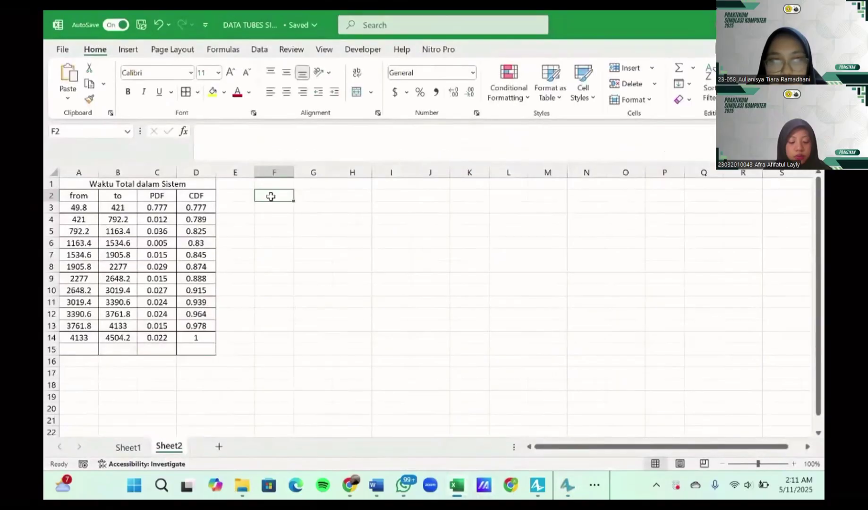
pyautogui.click(270, 182)
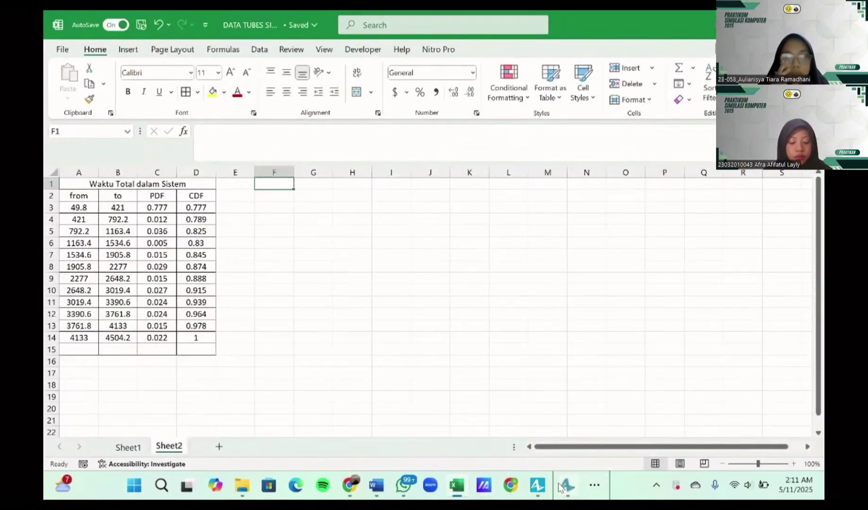
pyautogui.moveTo(562, 486)
pyautogui.click(575, 435)
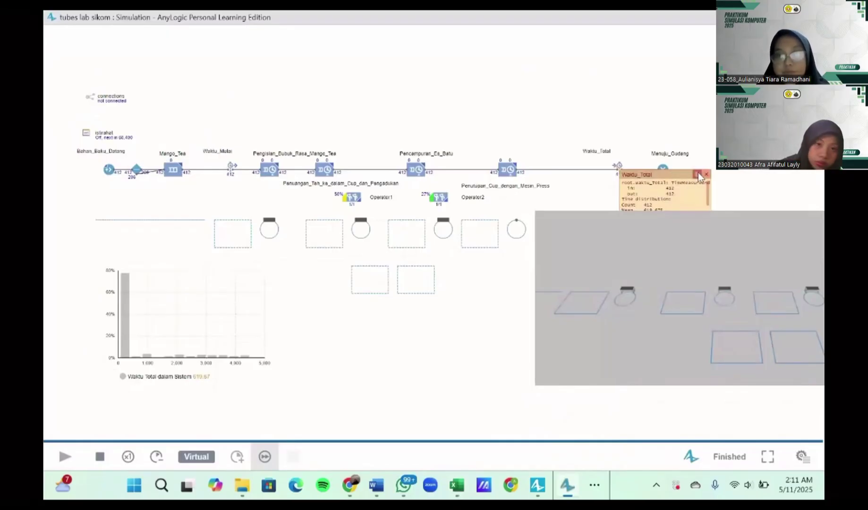
pyautogui.moveTo(456, 485)
pyautogui.click(456, 430)
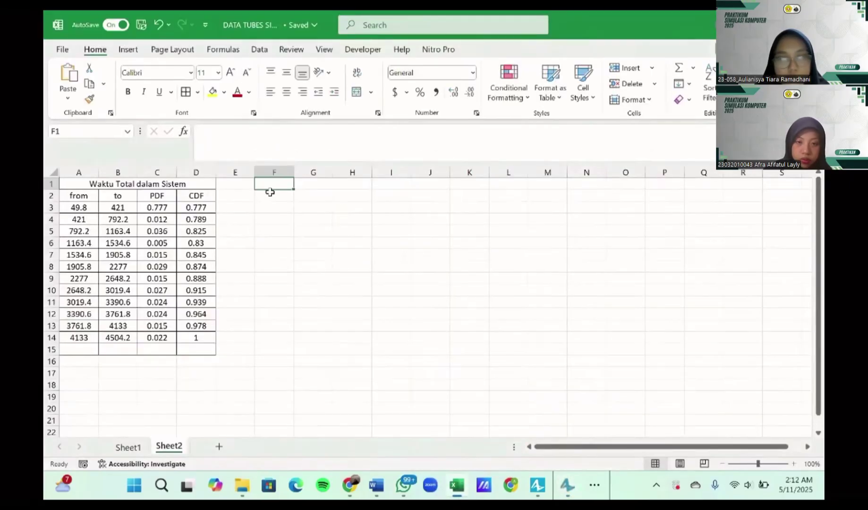
pyautogui.hotkey('ctrl', 'v')
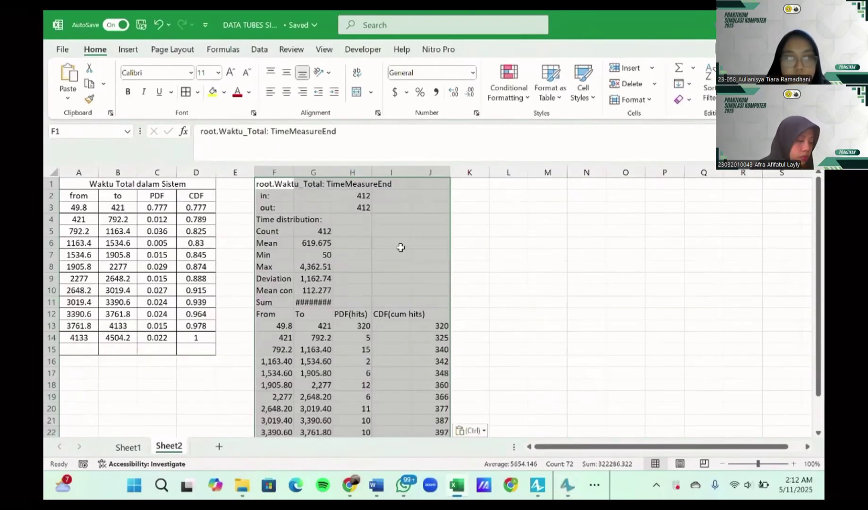
# - Clear the CDF column of the Waktu Total dalam Sistem table, cells D2:D15
pyautogui.click(470, 254)
pyautogui.moveTo(194, 198); pyautogui.dragTo(193, 349)
pyautogui.press('Delete')
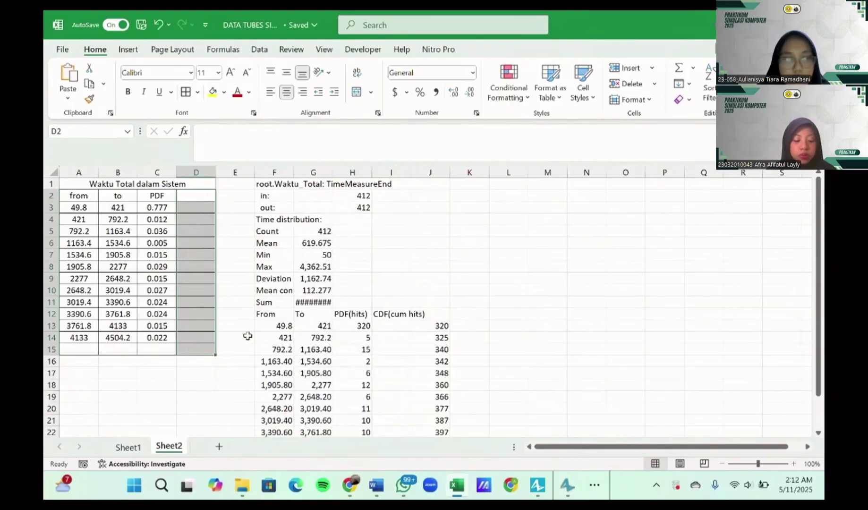
# - Copy the PDF(hits) column H12:H24 from the pasted statistics into the table starting at D2 and centre it
pyautogui.scroll(-3, 251, 336)
pyautogui.scroll(1, 251, 336)
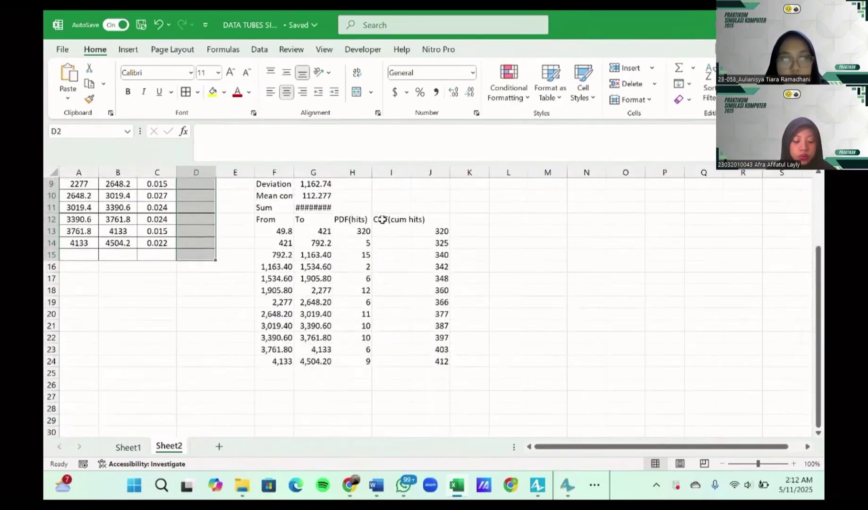
pyautogui.moveTo(362, 219); pyautogui.dragTo(364, 363)
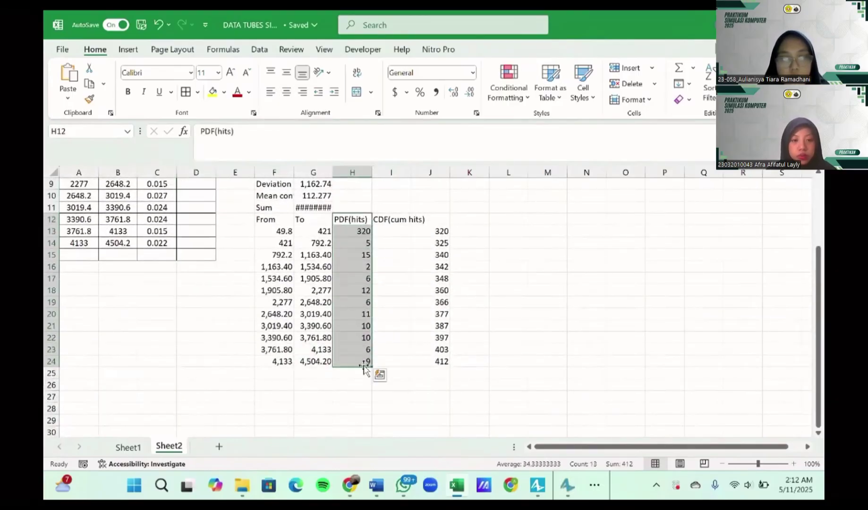
pyautogui.hotkey('ctrl', 'c')
pyautogui.scroll(3, 364, 366)
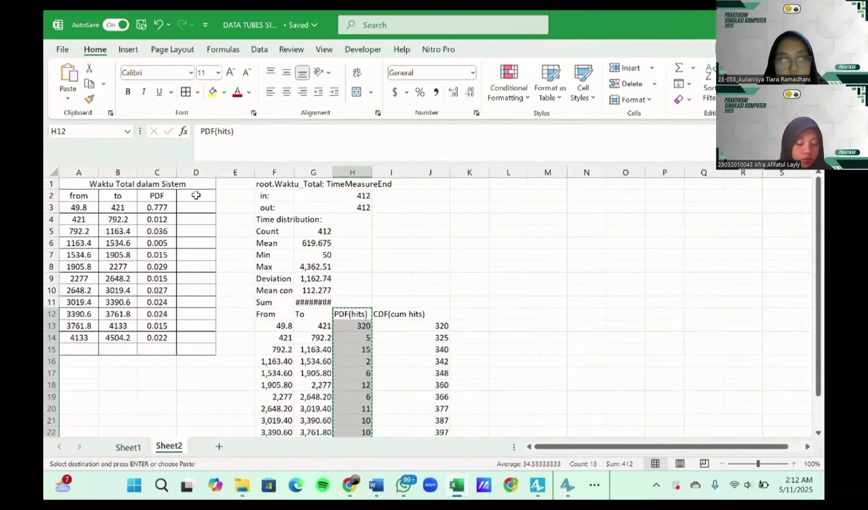
pyautogui.click(196, 195)
pyautogui.hotkey('ctrl', 'v')
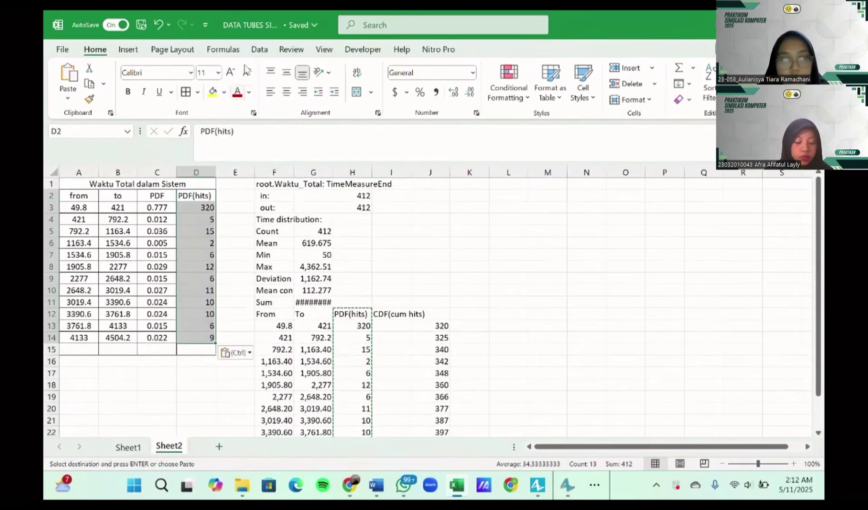
pyautogui.click(286, 92)
pyautogui.click(235, 243)
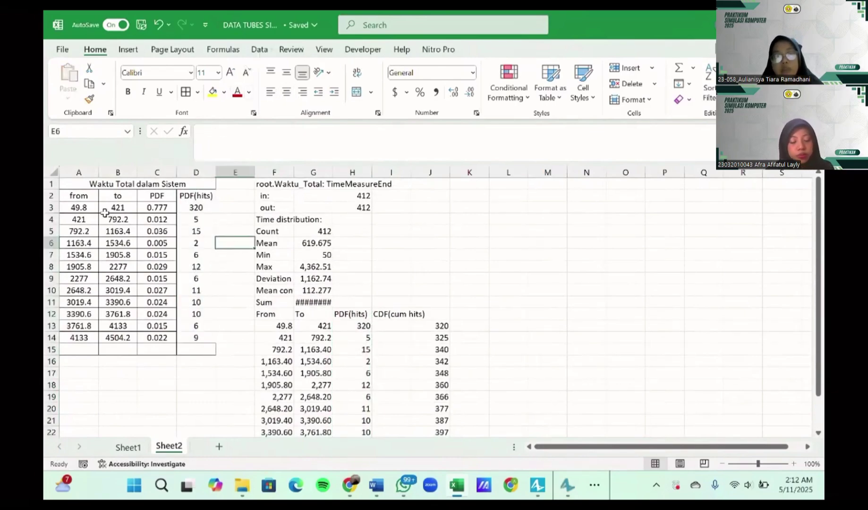
# - Format the from and to values without decimals and the PDF values in C3:C14 as whole percentages
pyautogui.moveTo(78, 208); pyautogui.dragTo(117, 337)
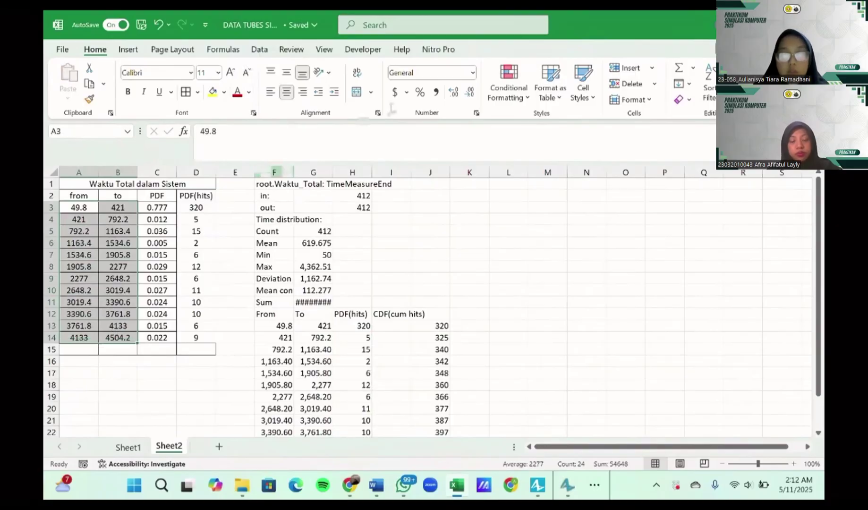
pyautogui.click(469, 91)
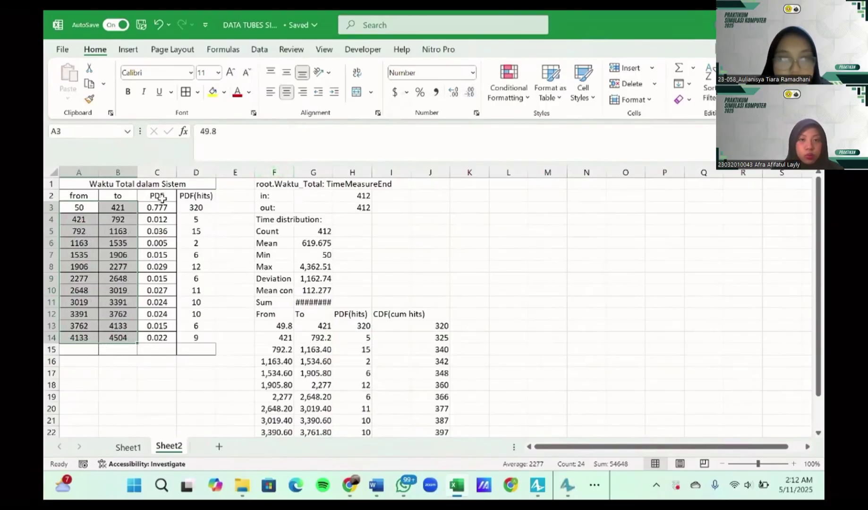
pyautogui.moveTo(157, 208); pyautogui.dragTo(158, 337)
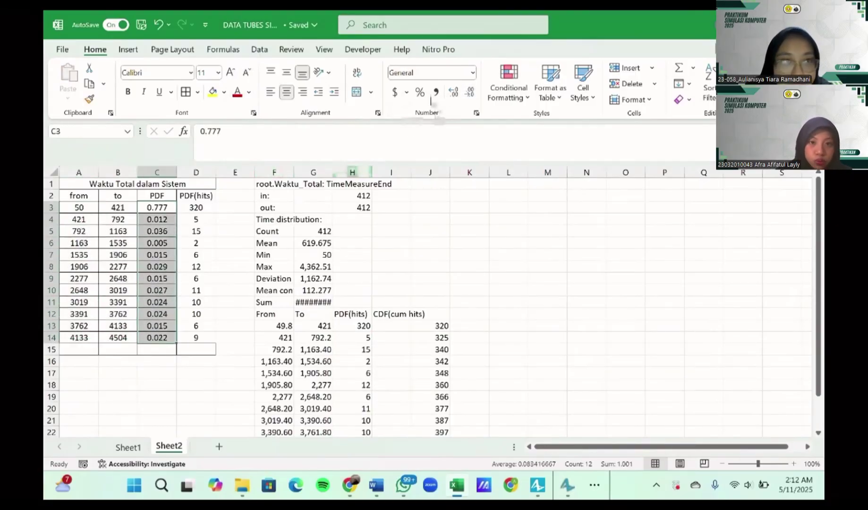
pyautogui.click(420, 92)
# - Reapply all borders to the PDF(hits) column, including its header and the upper rows of the table
pyautogui.moveTo(199, 207); pyautogui.dragTo(202, 339)
pyautogui.click(234, 243)
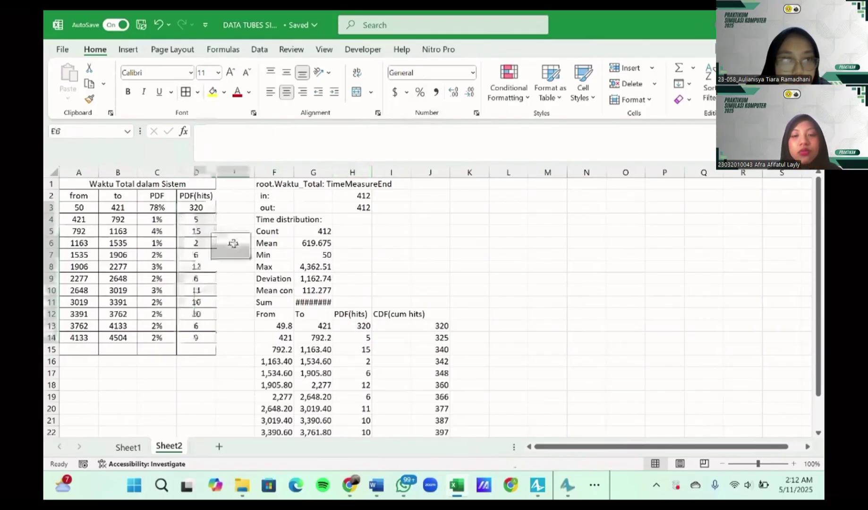
pyautogui.moveTo(199, 188); pyautogui.dragTo(203, 235)
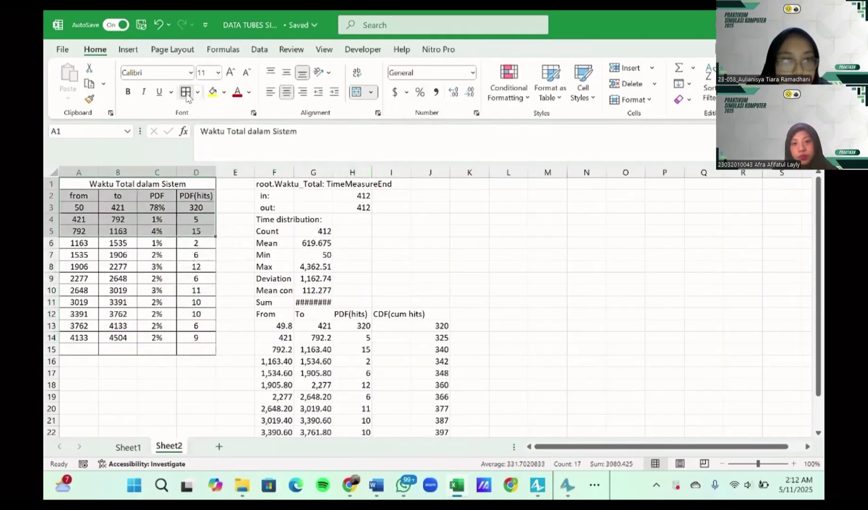
pyautogui.click(228, 222)
pyautogui.click(368, 304)
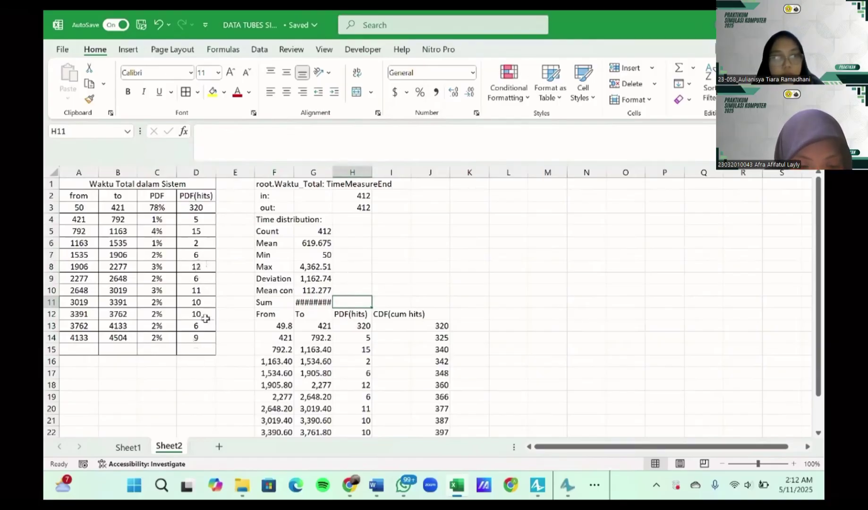
# - Total the PDF(hits) values in cell D15 with a SUM over D3:D14
pyautogui.click(202, 350)
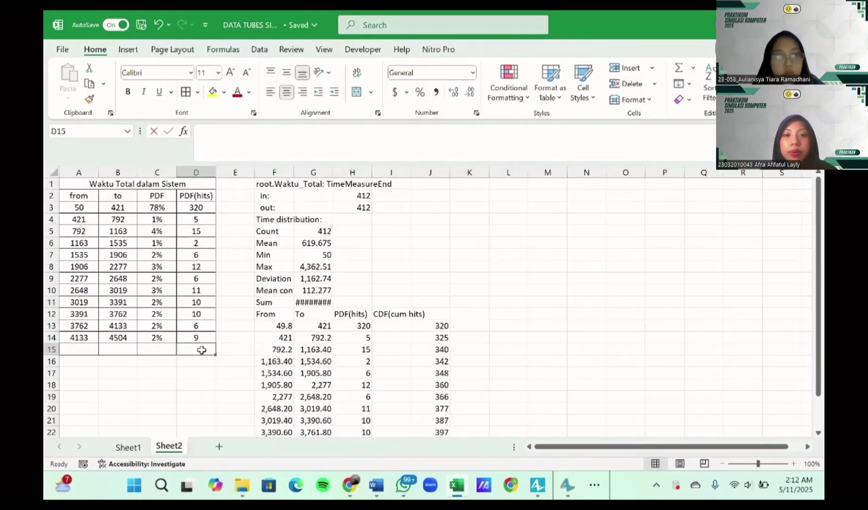
pyautogui.write('=SUM(')
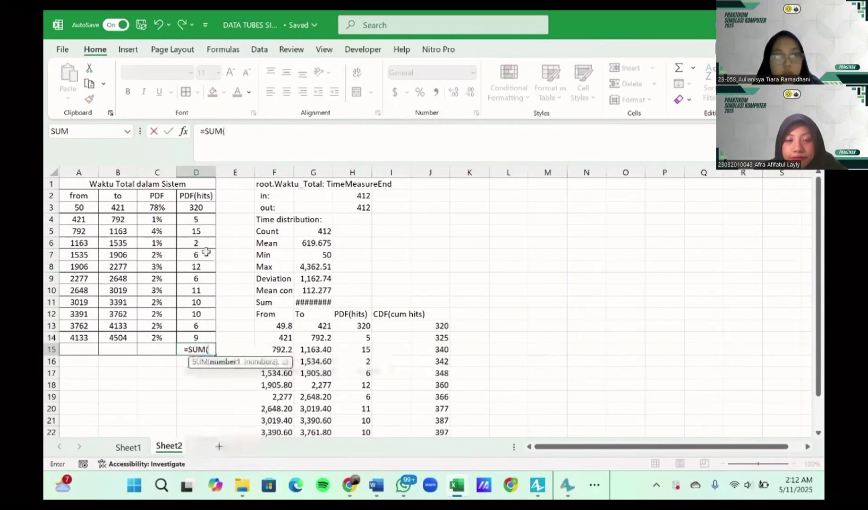
pyautogui.click(199, 209)
pyautogui.keyDown('shift'); pyautogui.click(202, 339); pyautogui.keyUp('shift')
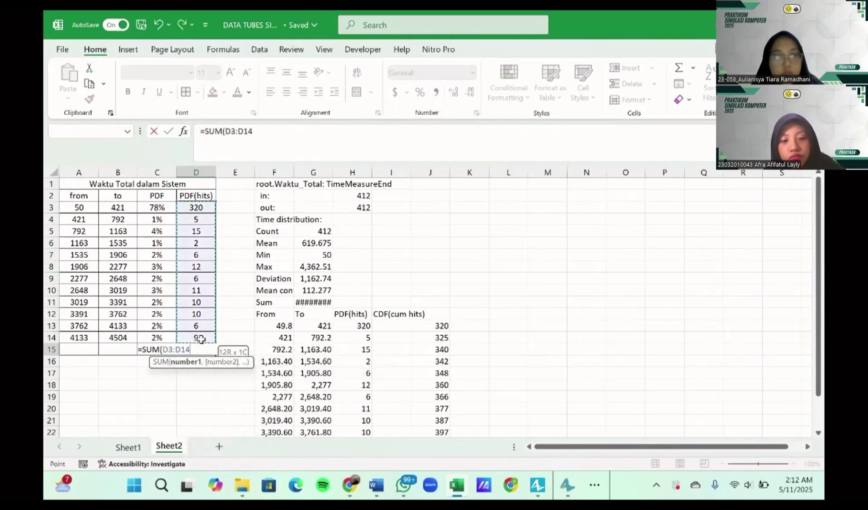
pyautogui.press('Return')
pyautogui.click(238, 351)
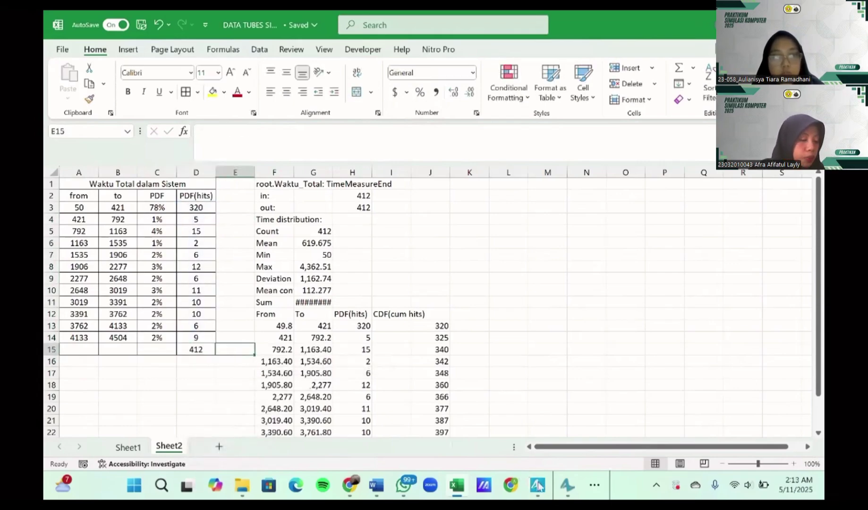
# - Switch back to the finished tubes lab sikom simulation in AnyLogic
pyautogui.moveTo(576, 489)
pyautogui.click(583, 421)
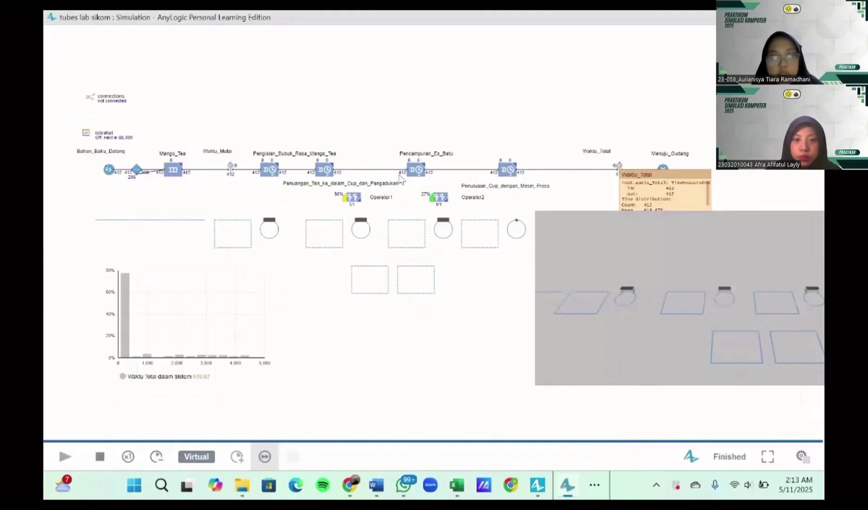